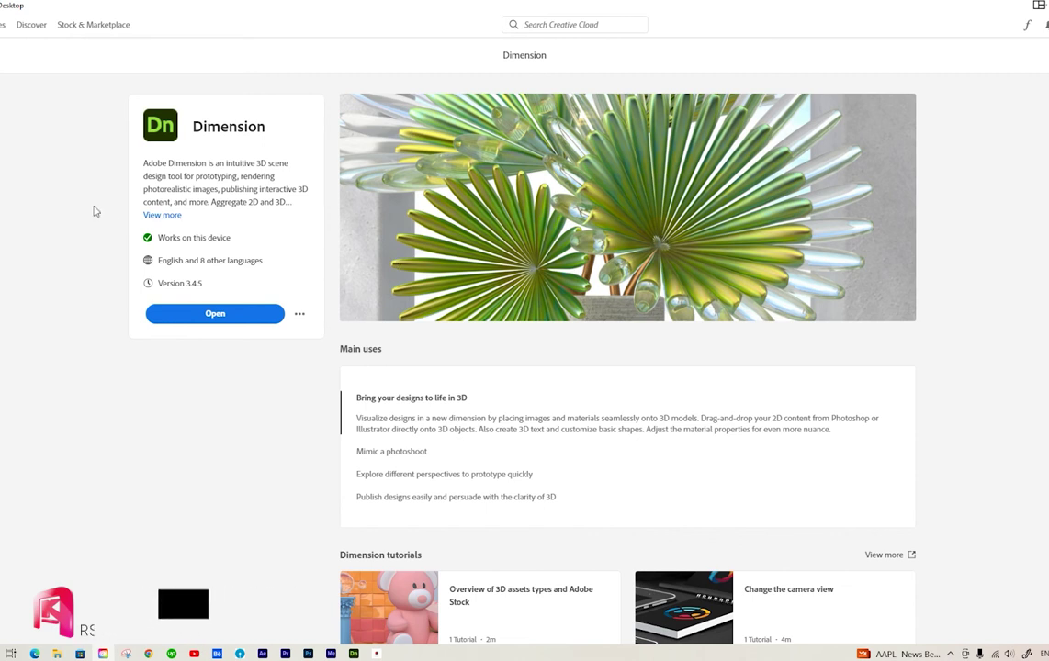
Step: Examine Dimension's full description, main uses, tutorials and additional resources on its Creative Cloud page
left_click(160, 216)
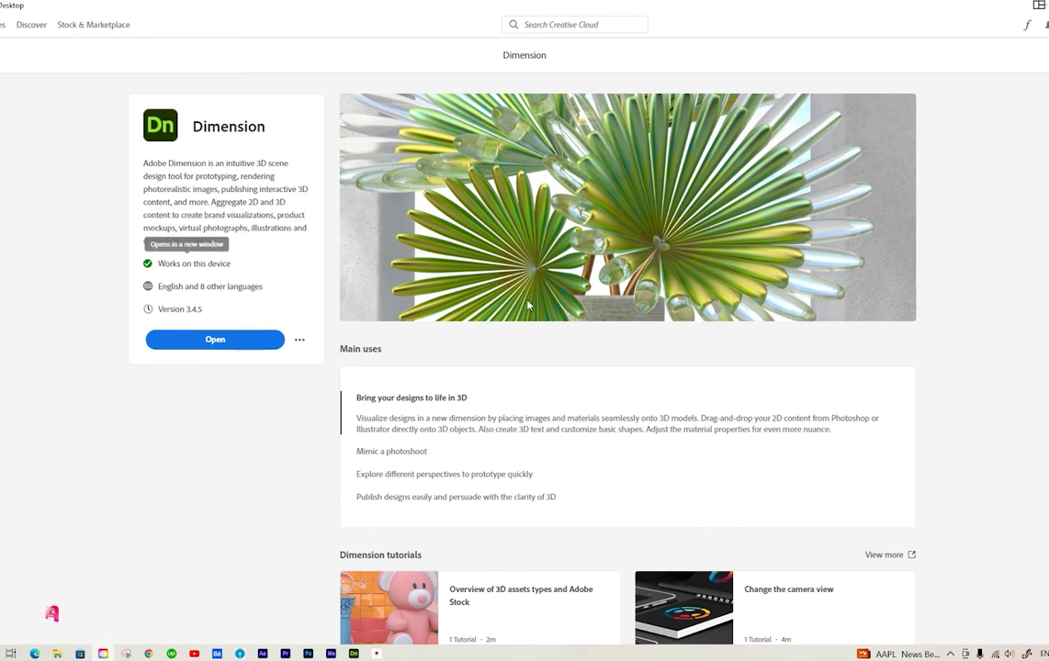
scroll(680, 371, "down", 1)
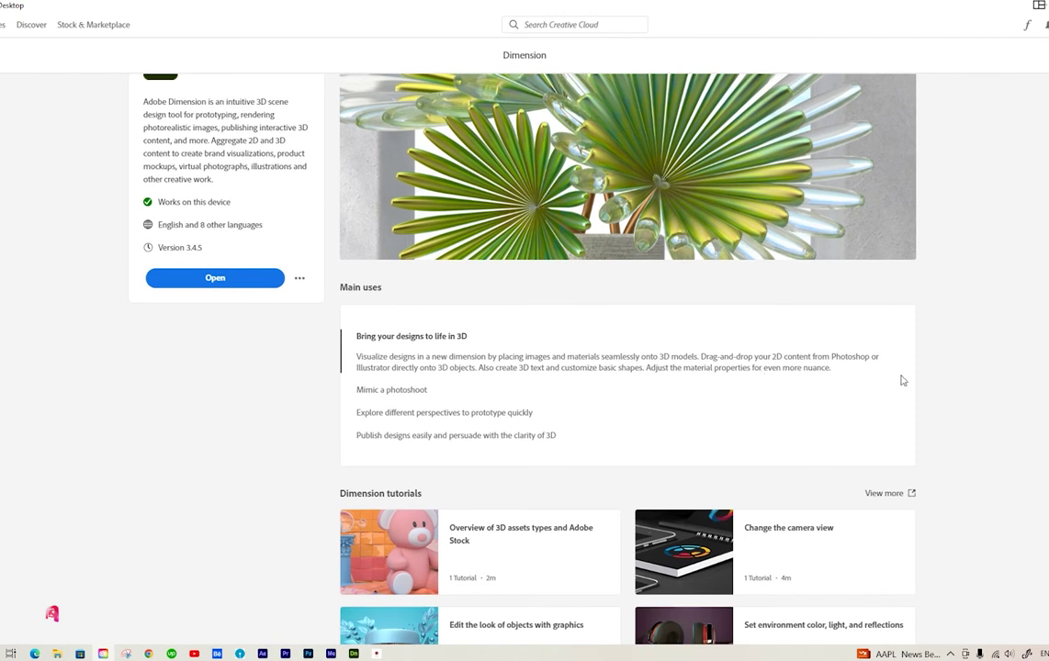
scroll(903, 380, "down", 1)
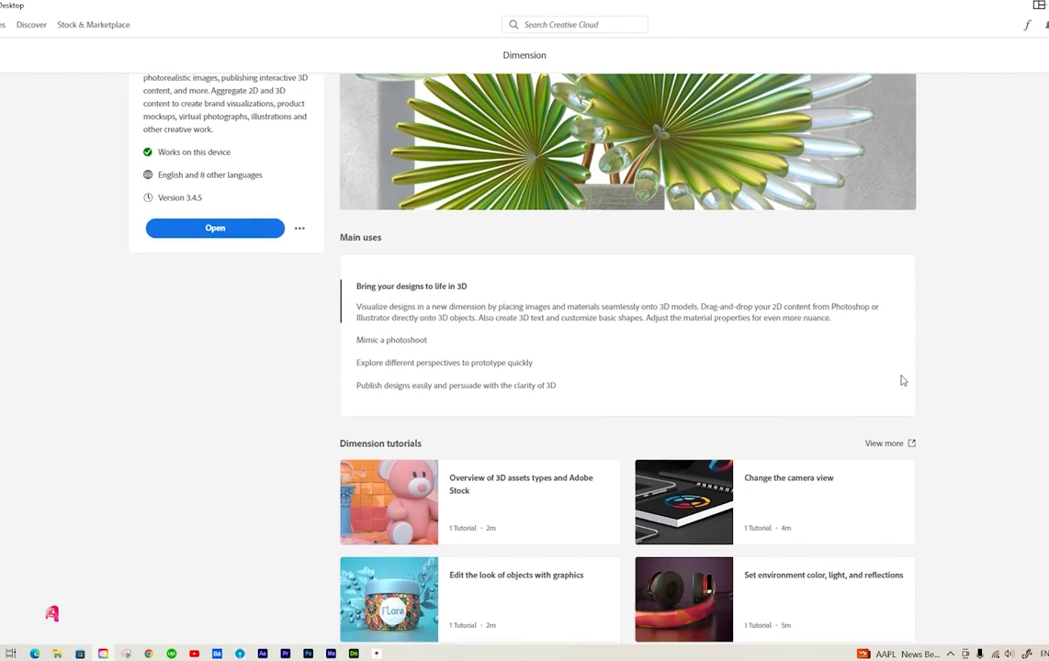
scroll(903, 380, "down", 4)
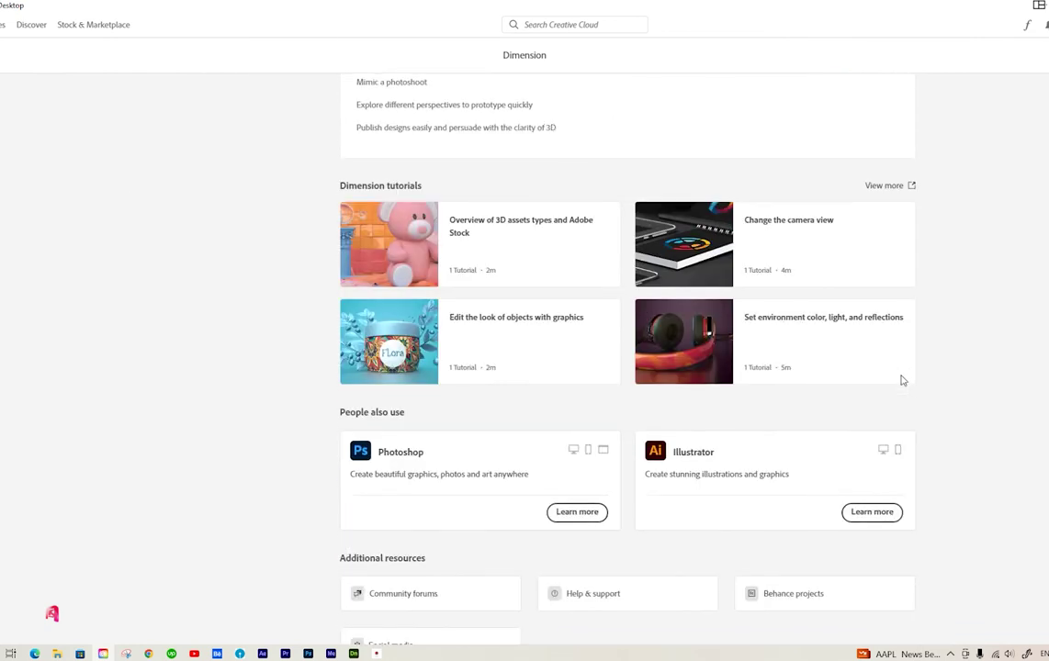
scroll(903, 380, "down", 2)
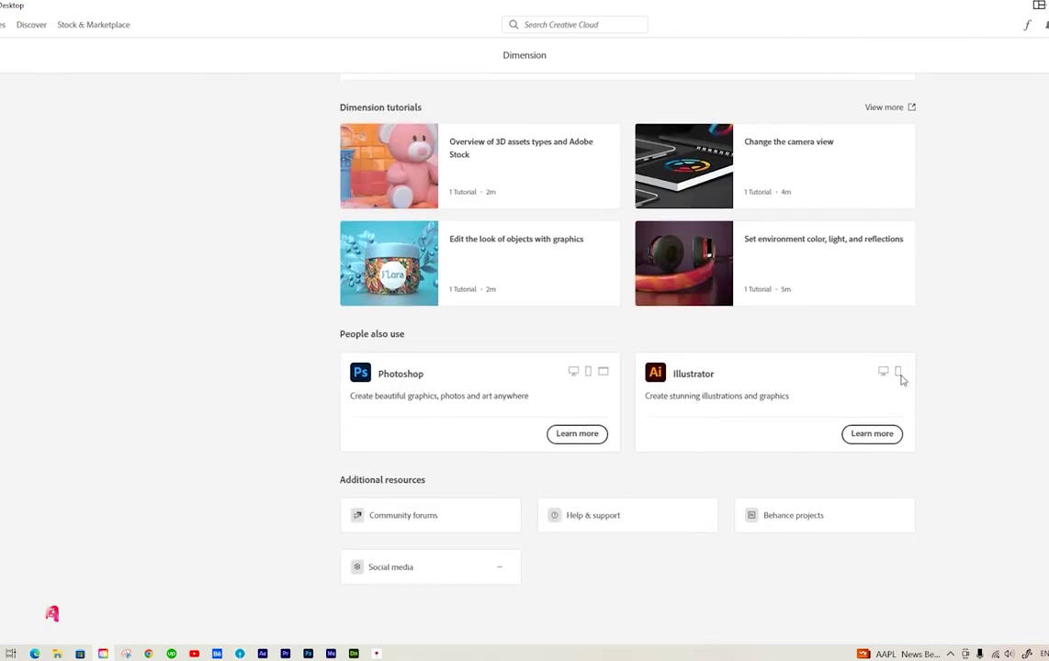
scroll(901, 378, "up", 8)
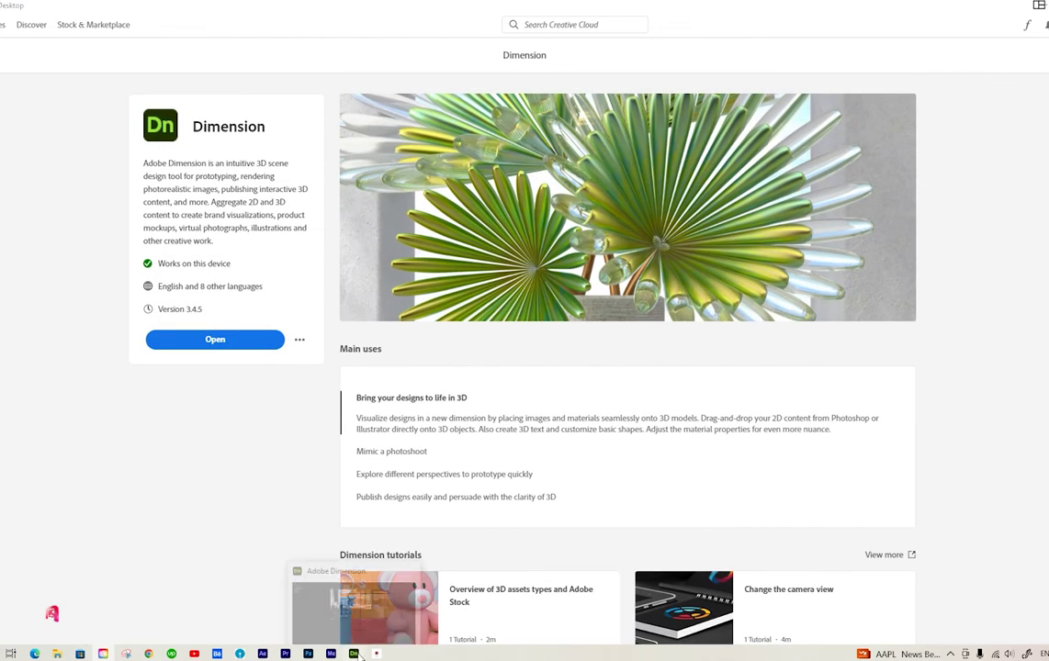
Step: Switch to Adobe Dimension and create a new blank document
left_click(357, 654)
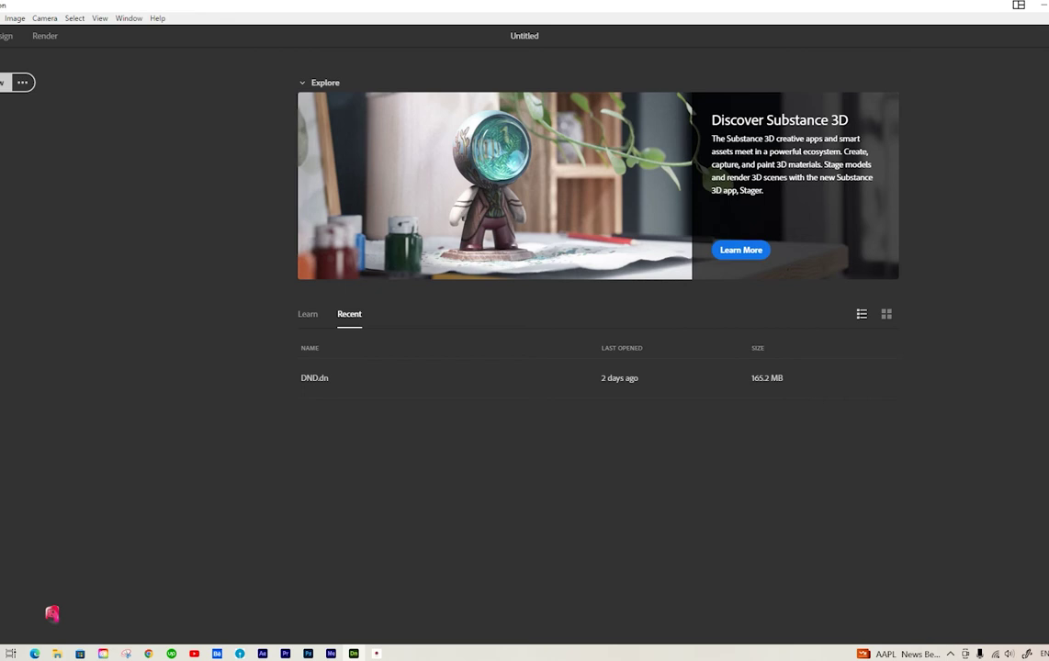
left_click(3, 82)
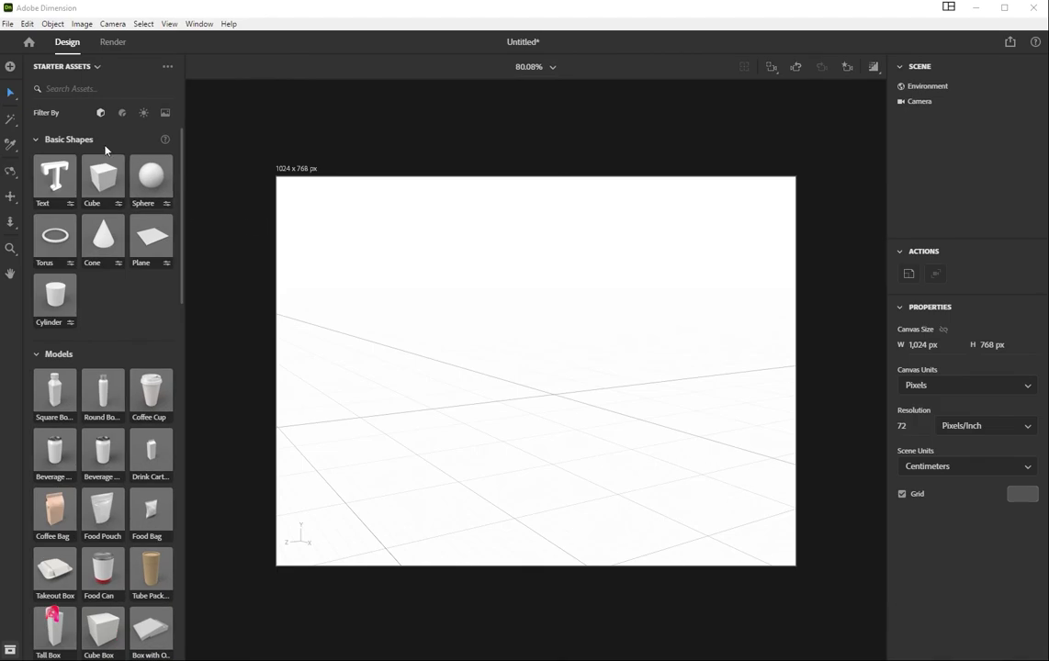
Step: Look through the basic shapes and 3D models in the starter assets, down to the end of the list
scroll(106, 209, "down", 3)
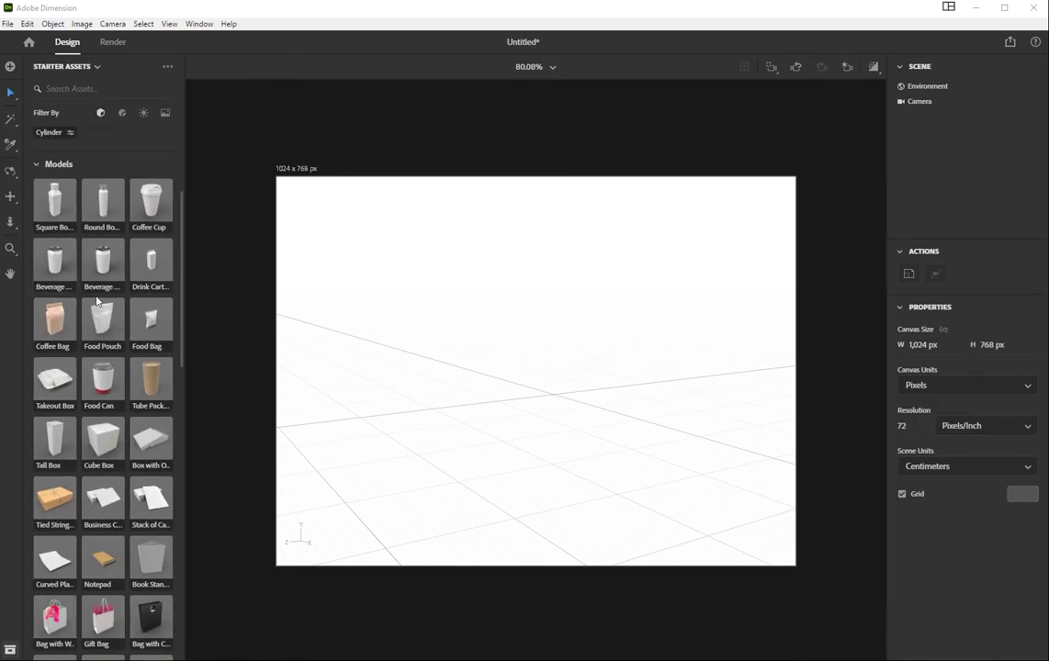
scroll(97, 301, "down", 4)
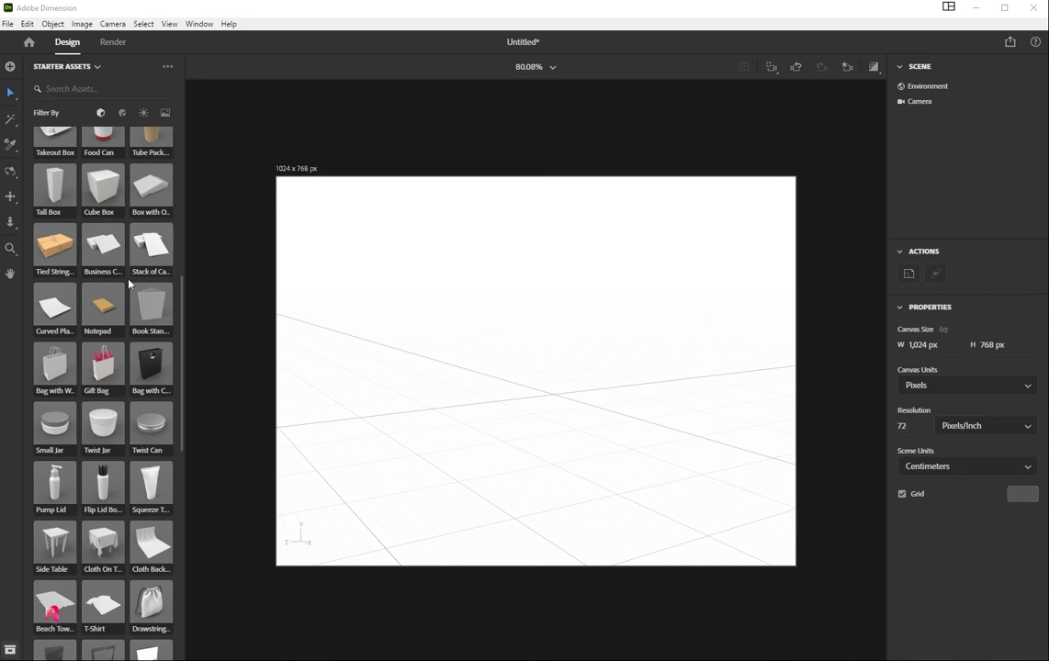
scroll(88, 294, "down", 3)
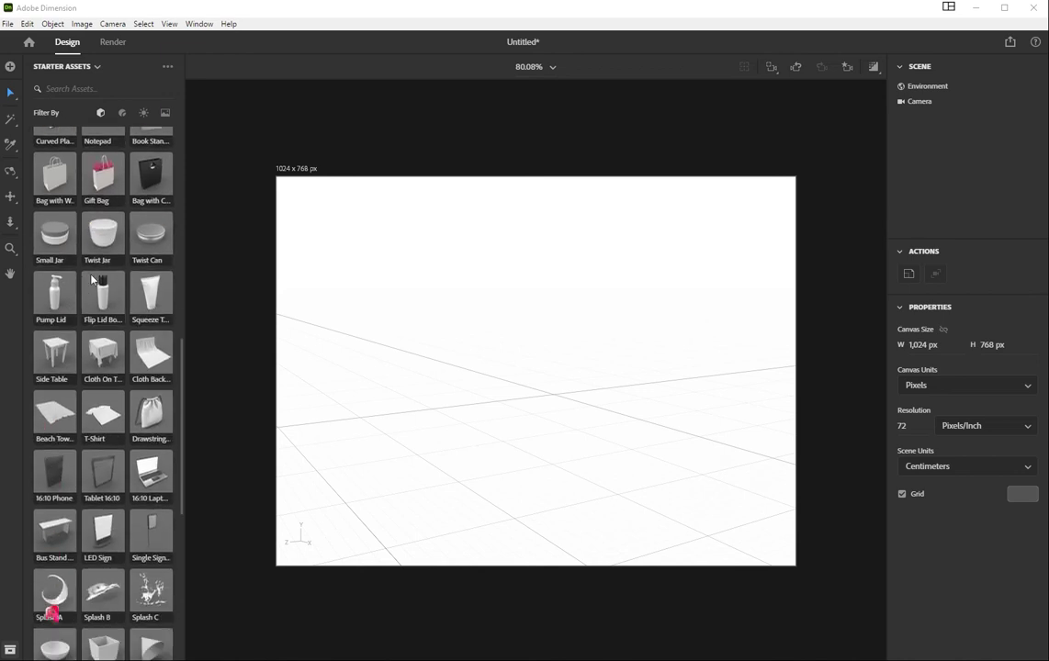
scroll(101, 294, "down", 5)
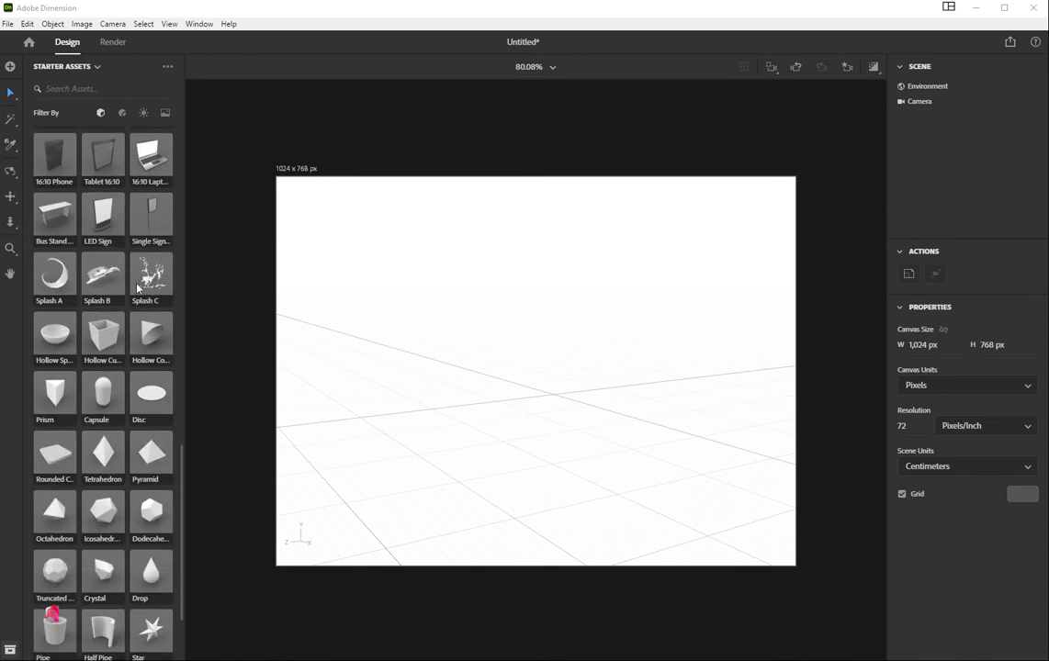
scroll(108, 296, "down", 2)
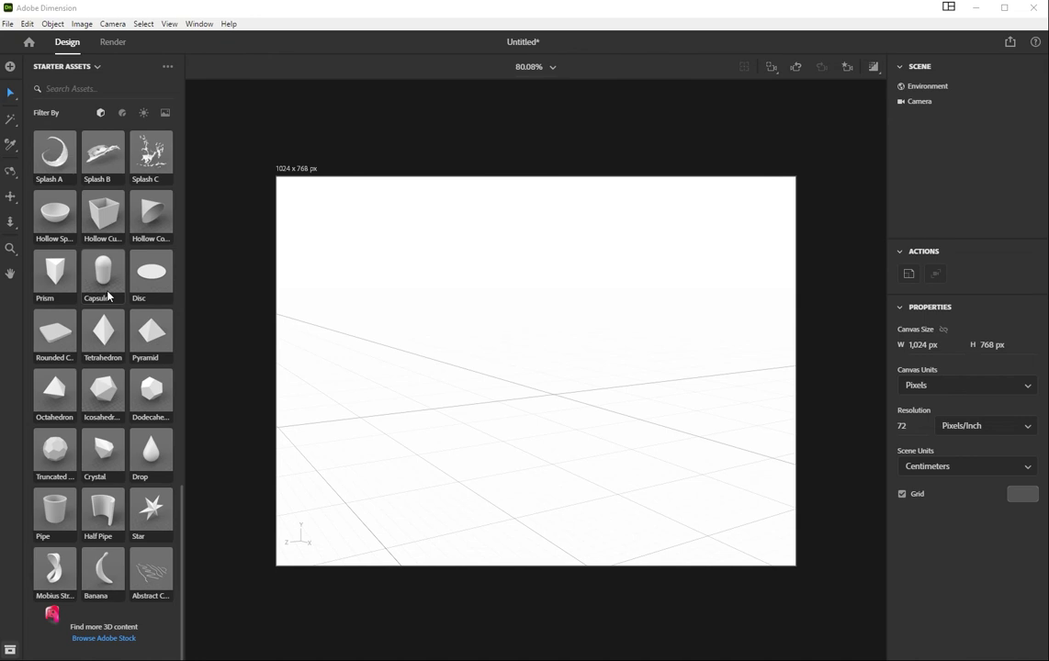
scroll(107, 296, "up", 2)
Step: Filter the starter assets by materials, lights and images in turn and look through each collection
left_click(123, 114)
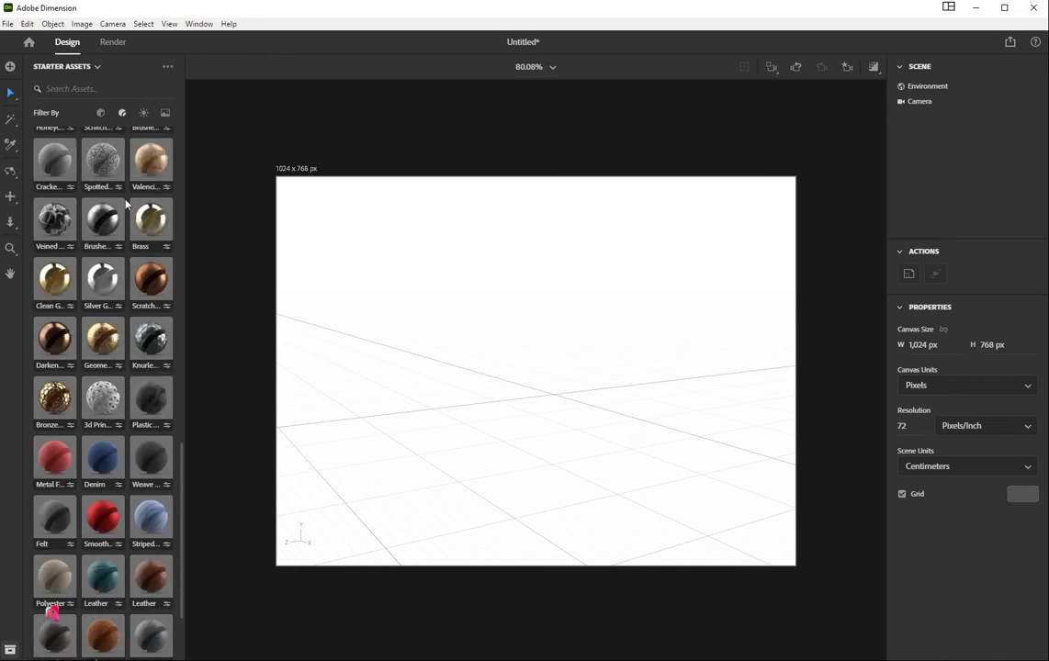
scroll(129, 246, "down", 2)
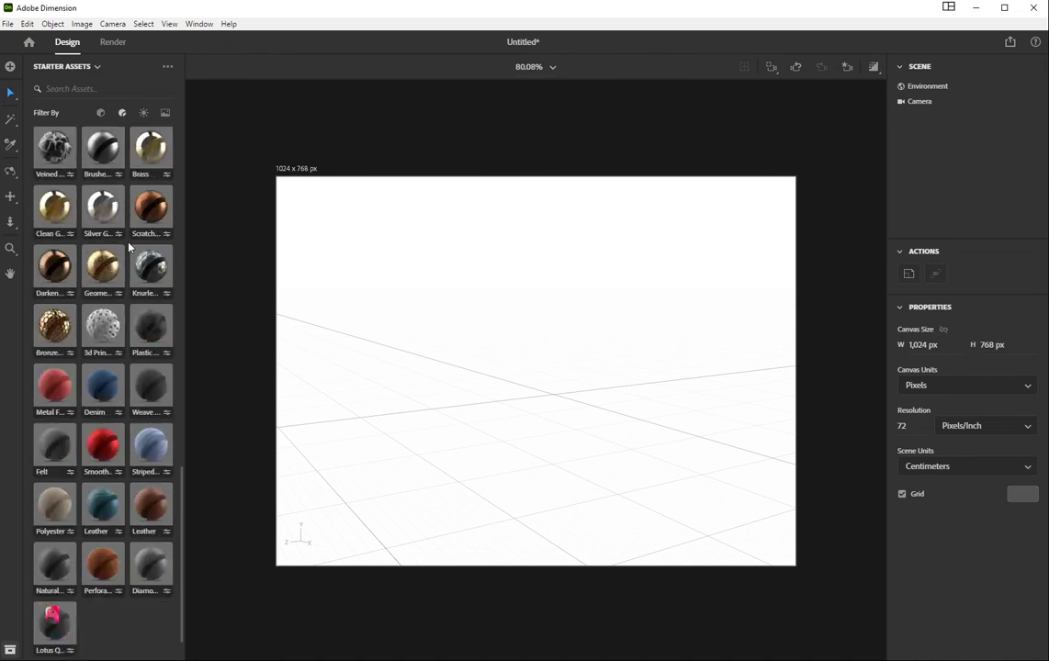
scroll(128, 246, "down", 1)
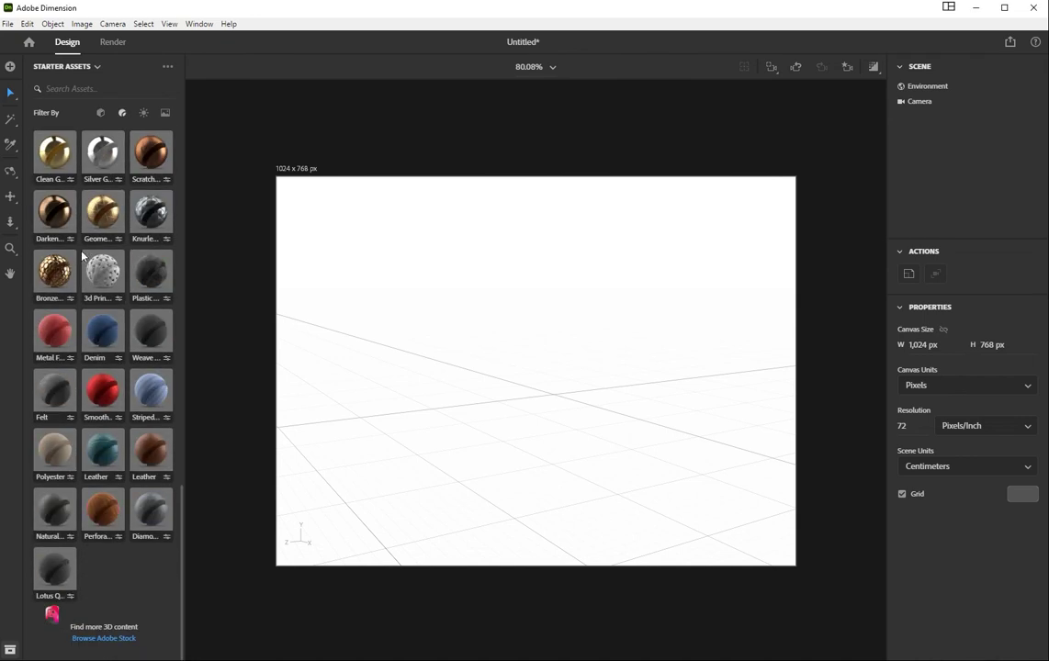
left_click(144, 112)
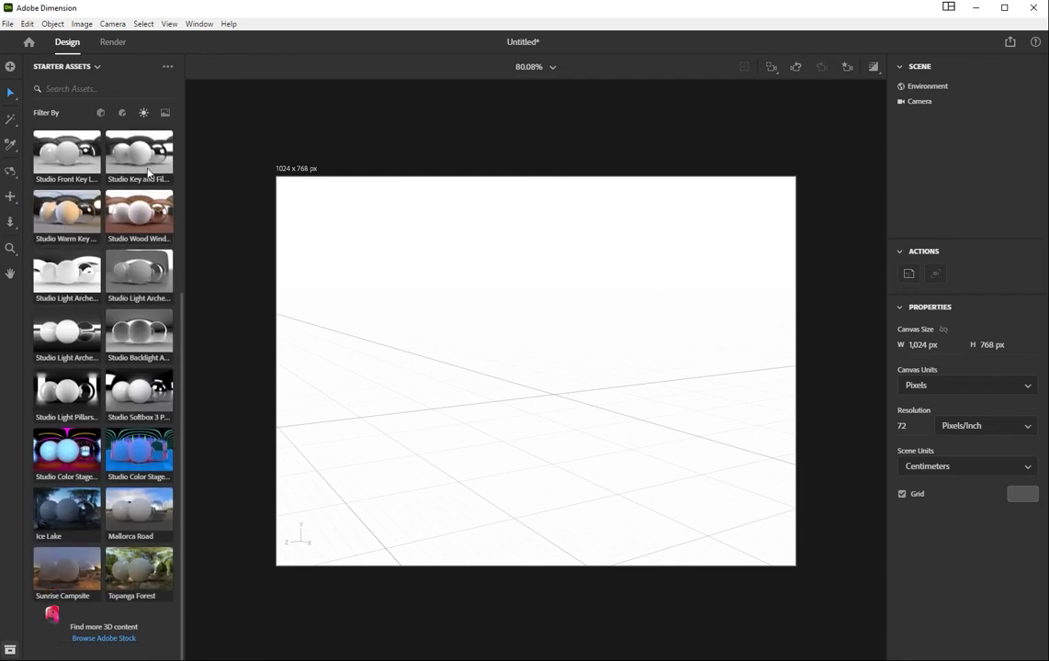
left_click(144, 112)
scroll(92, 266, "down", 2)
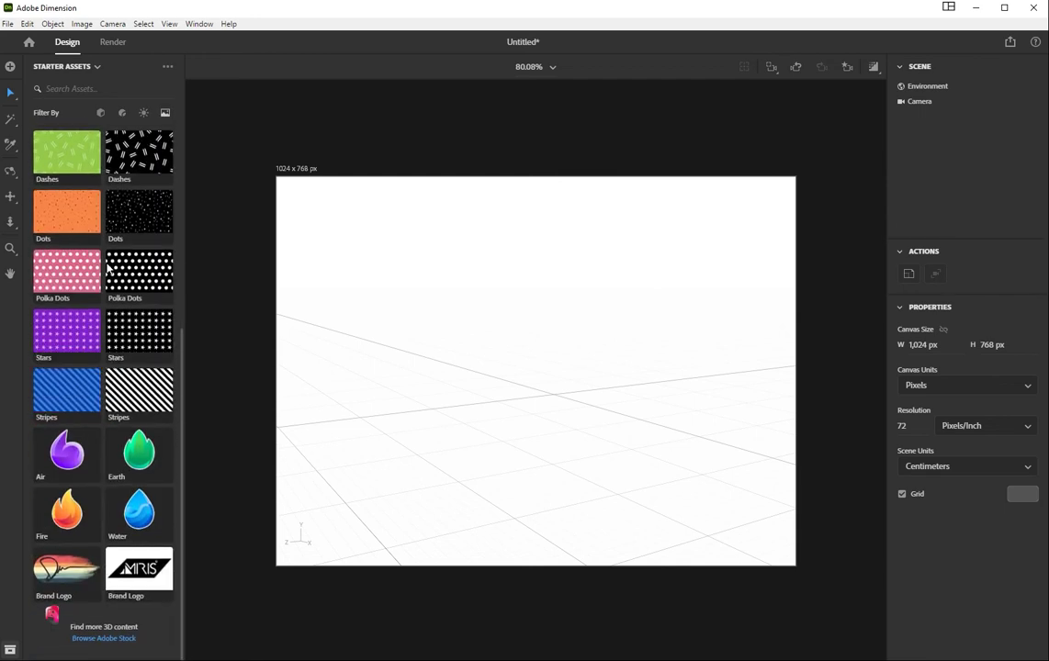
scroll(97, 209, "up", 5)
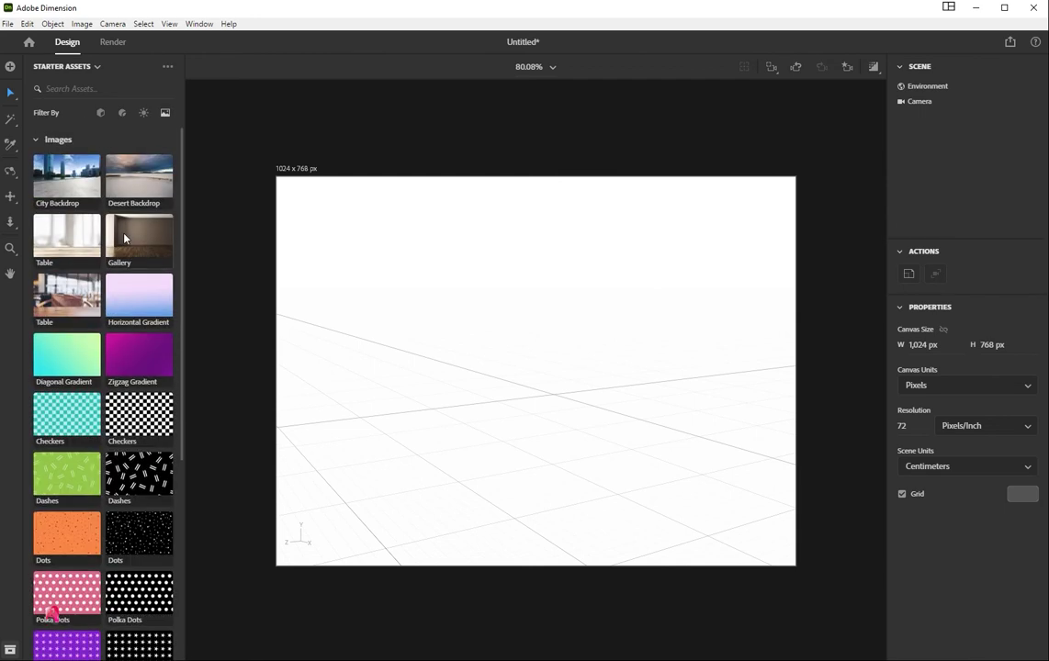
Step: Orbit the camera to a lower viewing angle over the empty ground grid and return to the Select tool
left_click(11, 171)
mouse_move(533, 413)
left_mouse_down()
mouse_move(469, 409)
mouse_move(541, 409)
left_mouse_up()
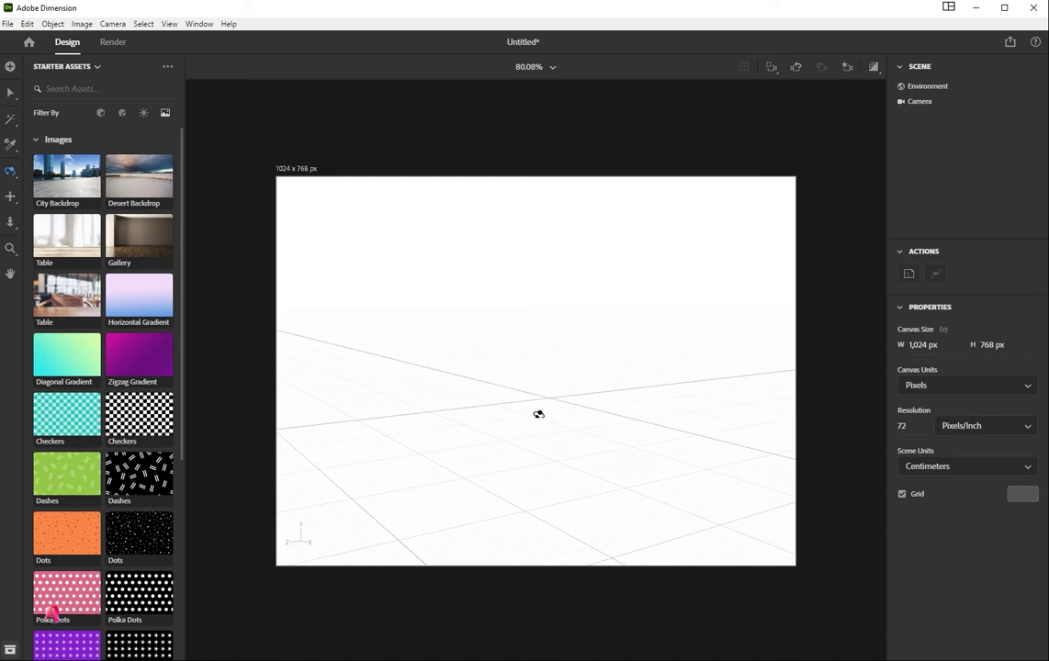
left_click_drag(550, 417, 539, 405)
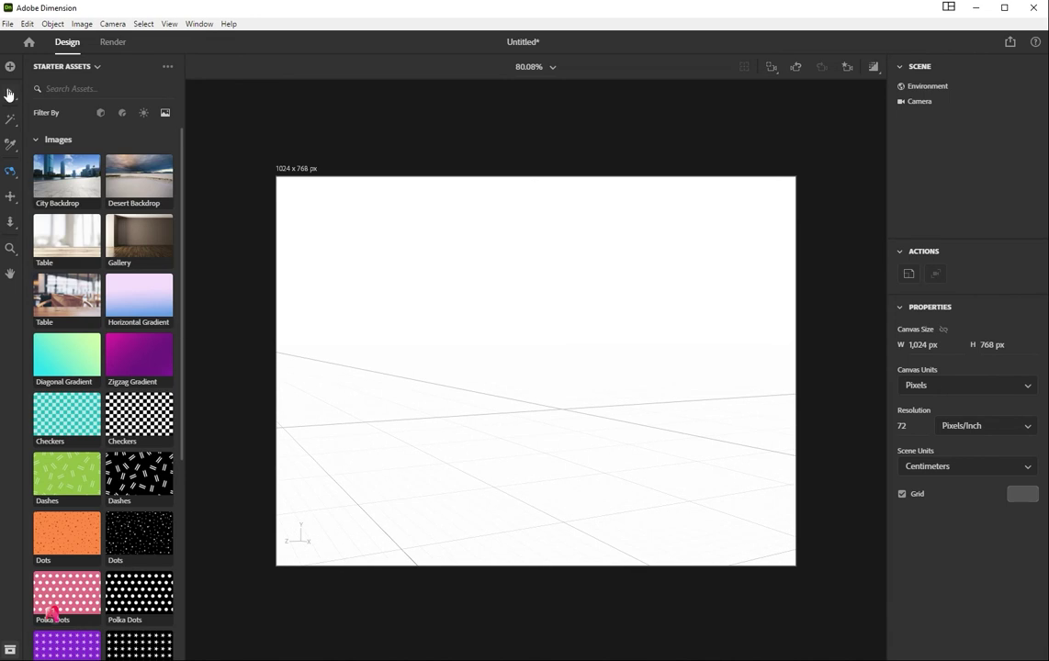
left_click(7, 99)
Step: Filter the starter assets to models and place the Gift Bag model in the scene
left_click(100, 114)
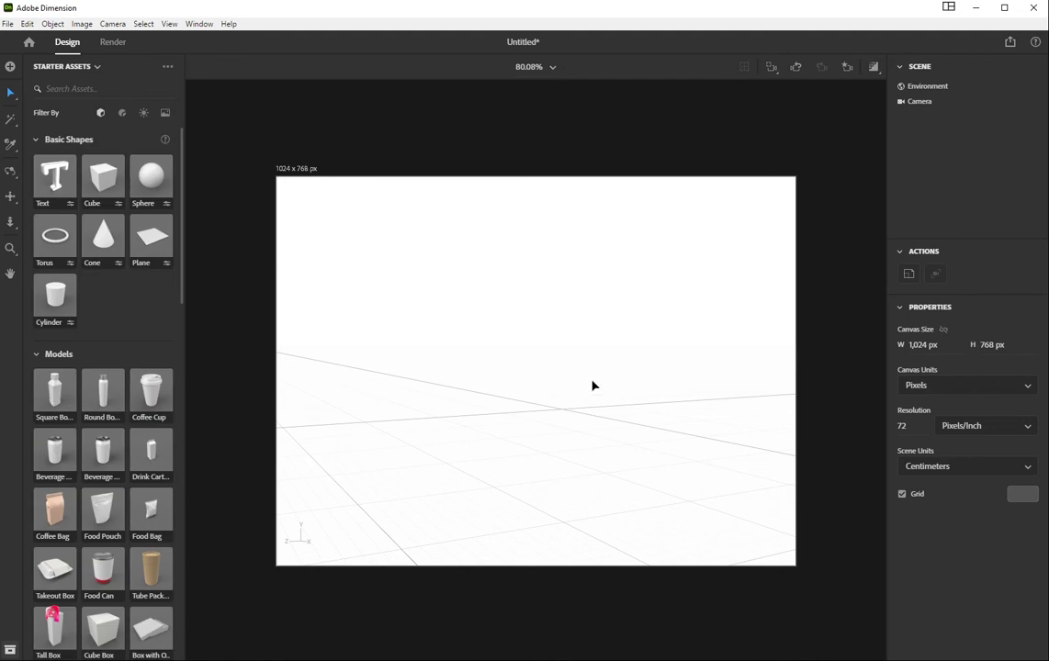
scroll(165, 415, "down", 10)
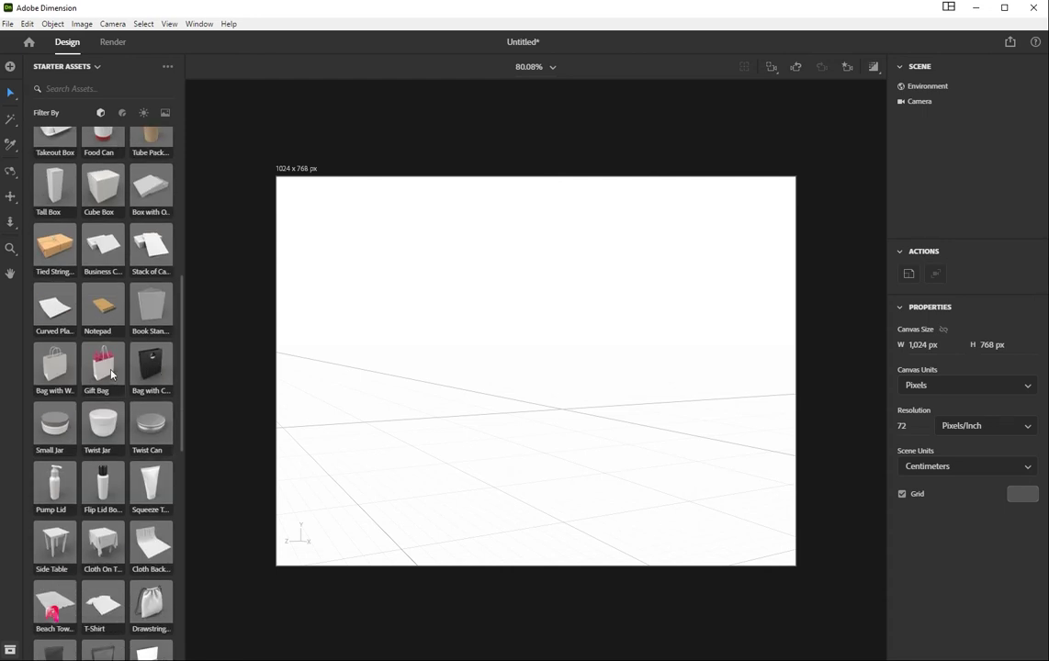
left_click_drag(111, 374, 527, 412)
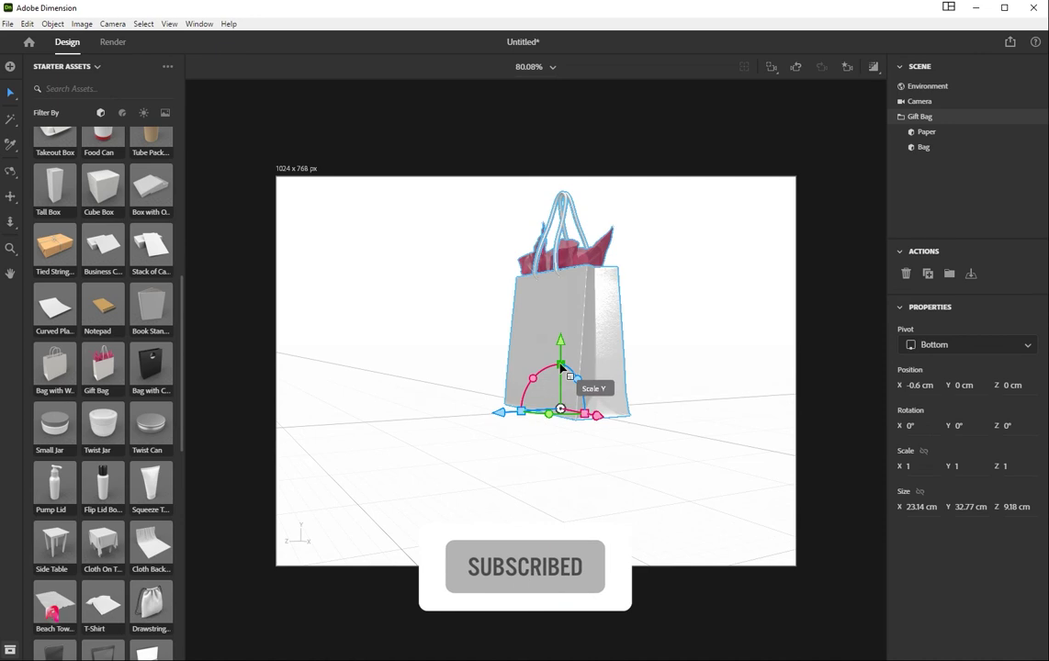
Step: Rotate the gift bag to about -84° around Y and move it to about X 0.8 cm, Z 17.9 cm
mouse_move(579, 380)
left_mouse_down()
mouse_move(579, 370)
mouse_move(581, 389)
left_mouse_up()
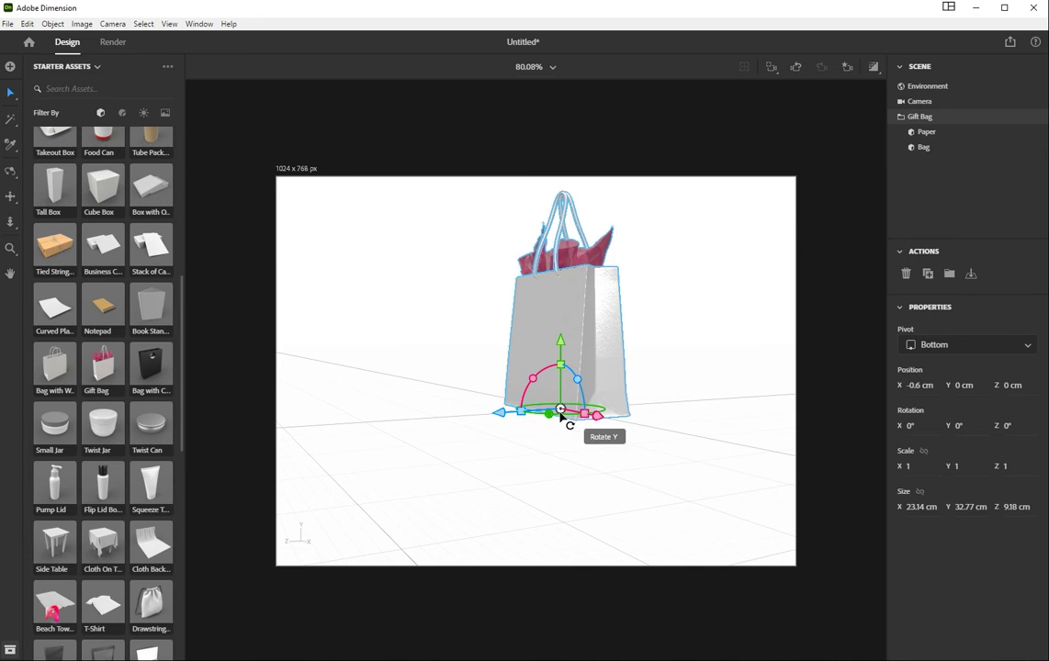
left_click_drag(551, 416, 402, 422)
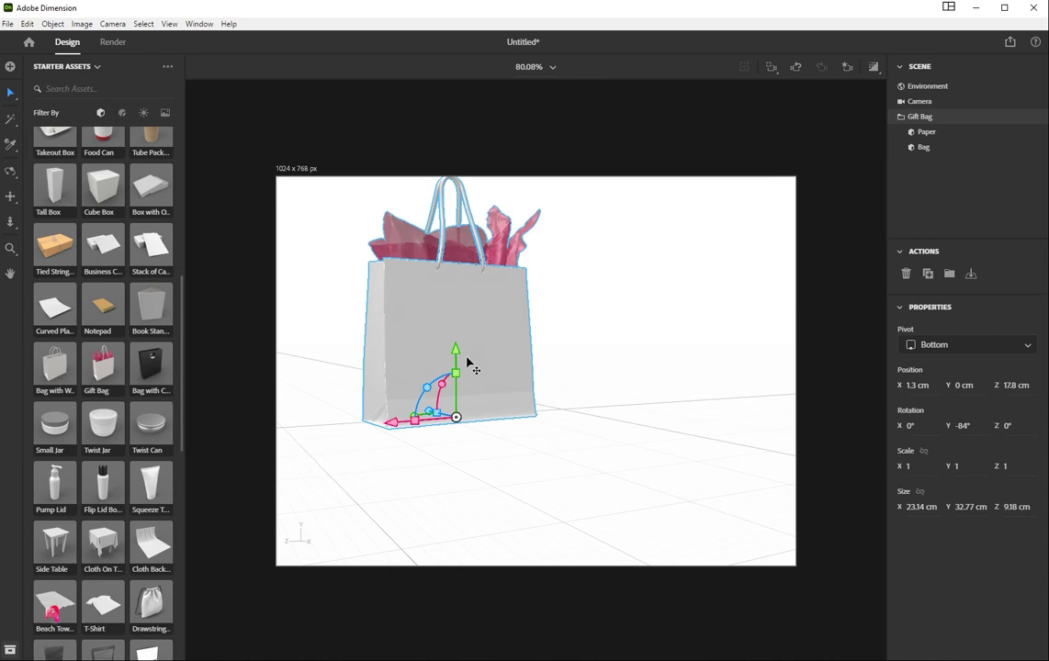
mouse_move(460, 355)
left_mouse_down()
mouse_move(465, 339)
mouse_move(462, 369)
left_mouse_up()
mouse_move(429, 414)
left_mouse_down()
mouse_move(412, 420)
mouse_move(431, 431)
left_mouse_up()
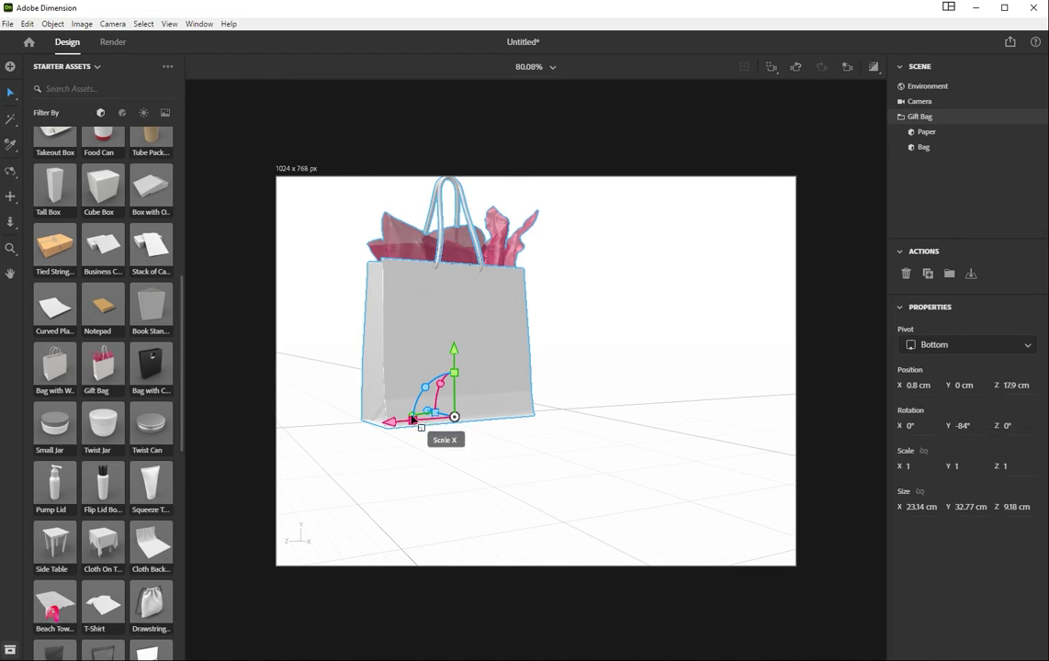
Step: Scale the gift bag to about 1.3 along Z and rotate it to about -78° around Y
left_click_drag(427, 421, 412, 419)
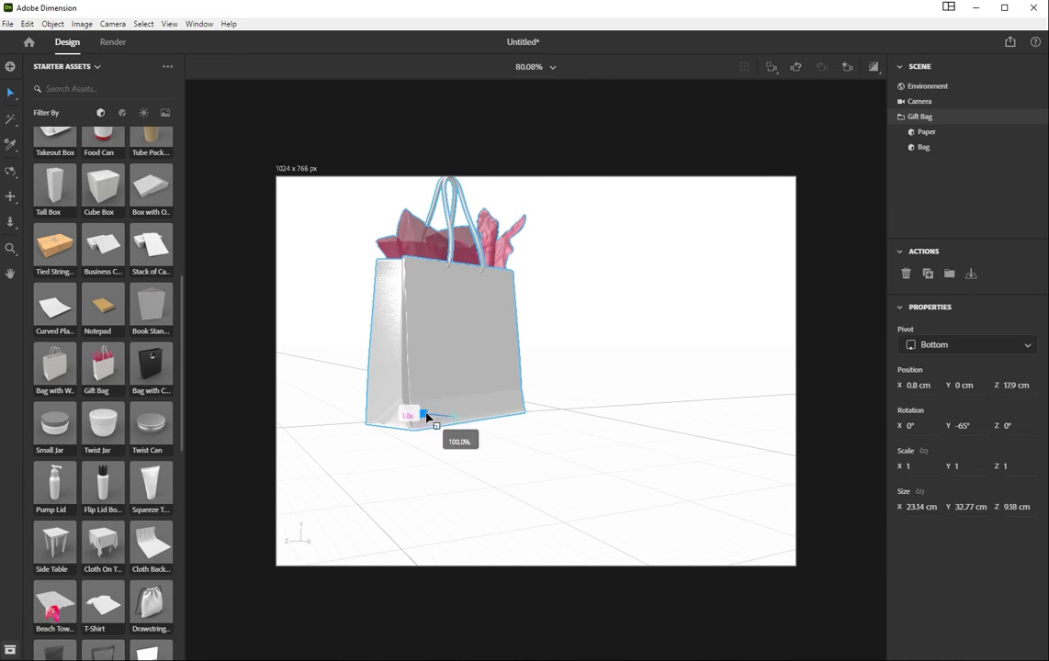
left_click_drag(426, 418, 423, 418)
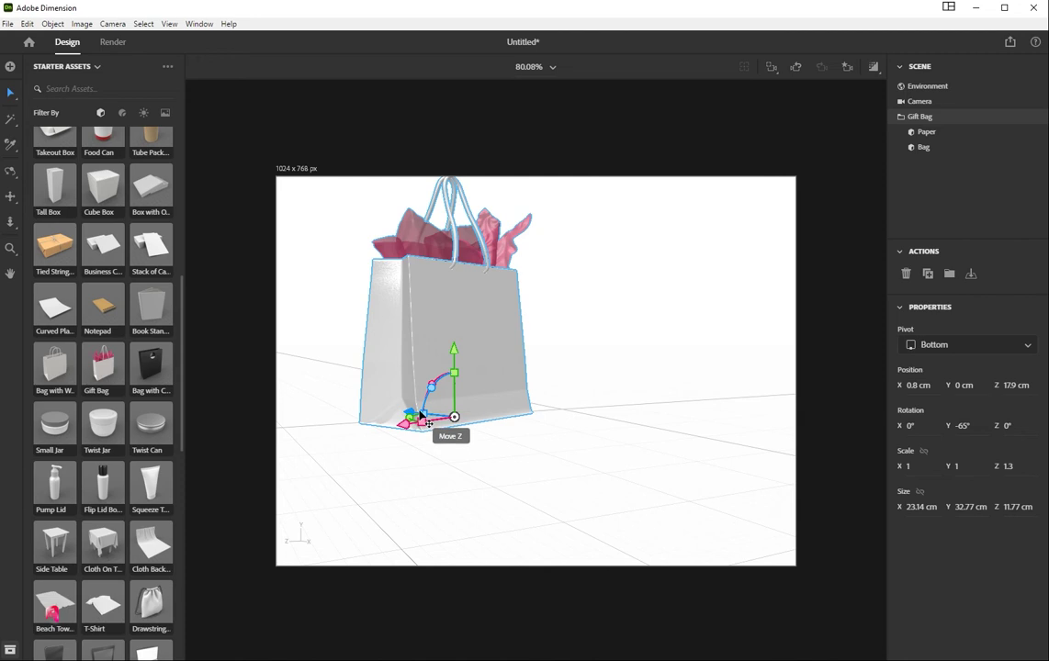
left_click_drag(415, 420, 410, 419)
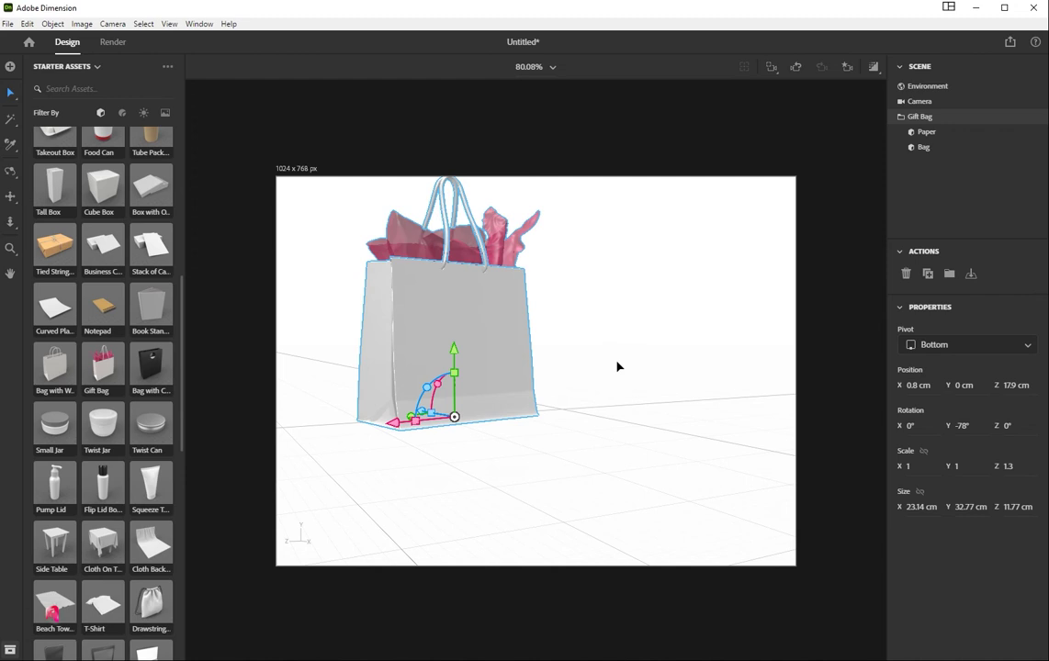
Step: Set the canvas zoom to 100% and pull the camera back so the whole gift bag fits in the frame
key("ctrl+minus")
key("ctrl+minus")
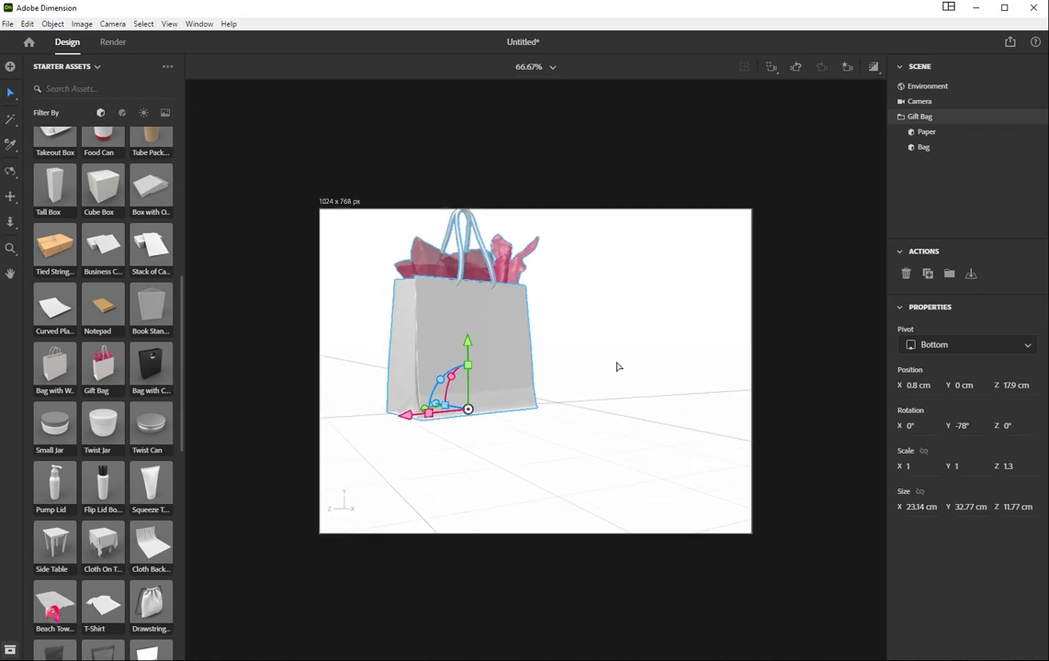
key("ctrl+plus")
key("ctrl+plus")
scroll(582, 377, "down", 5)
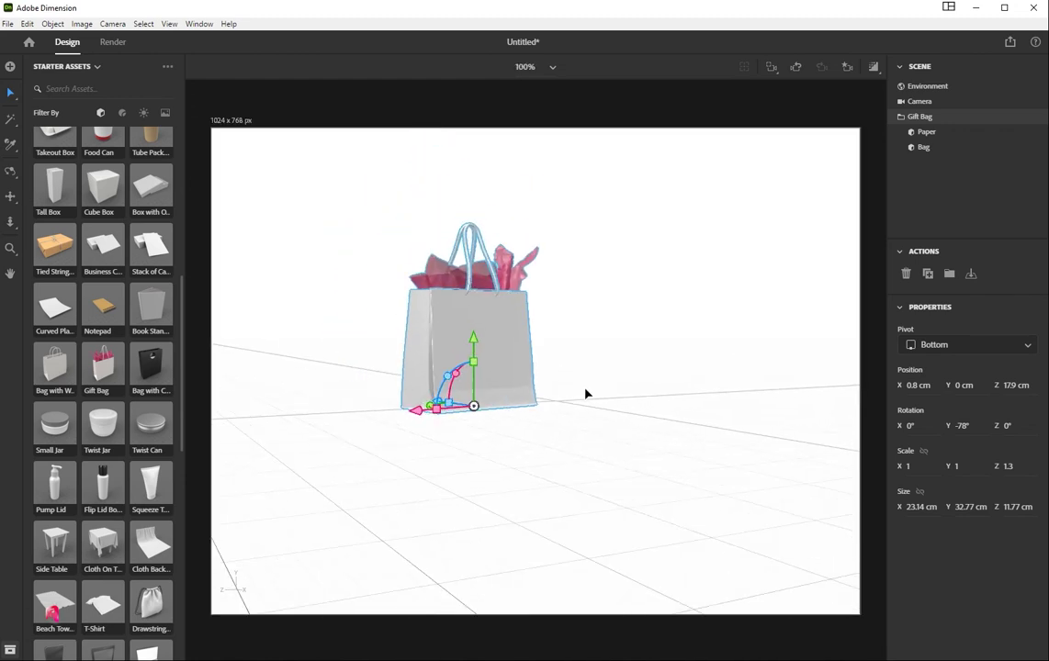
Step: Orbit the camera to a slightly higher view of the gift bag, decline the review request and return to the Select tool
left_click(11, 170)
left_click_drag(581, 439, 562, 464)
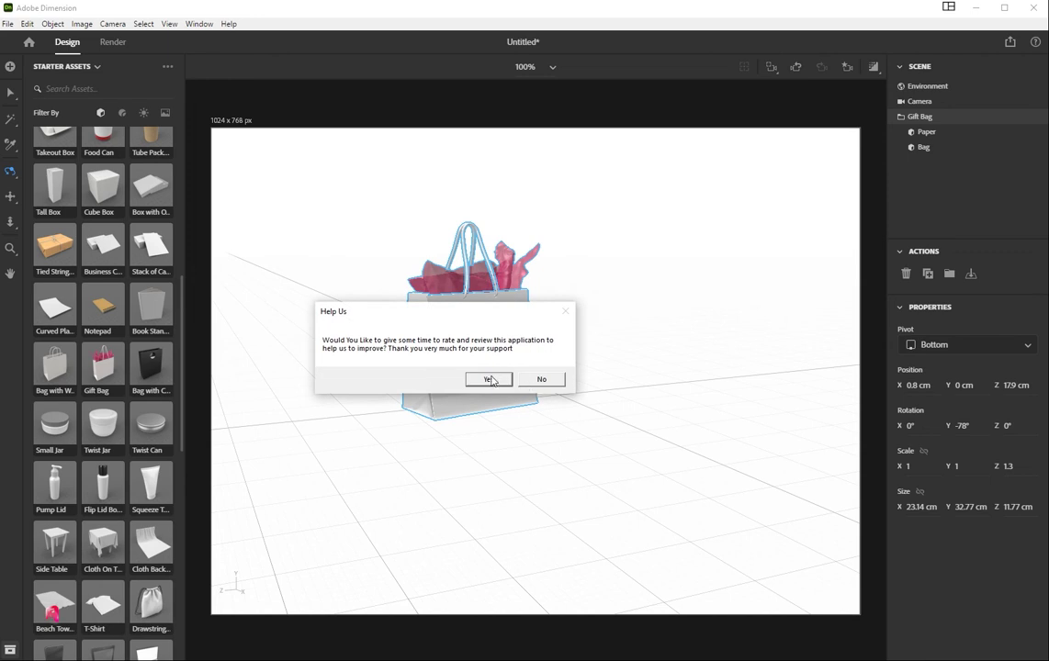
left_click(539, 381)
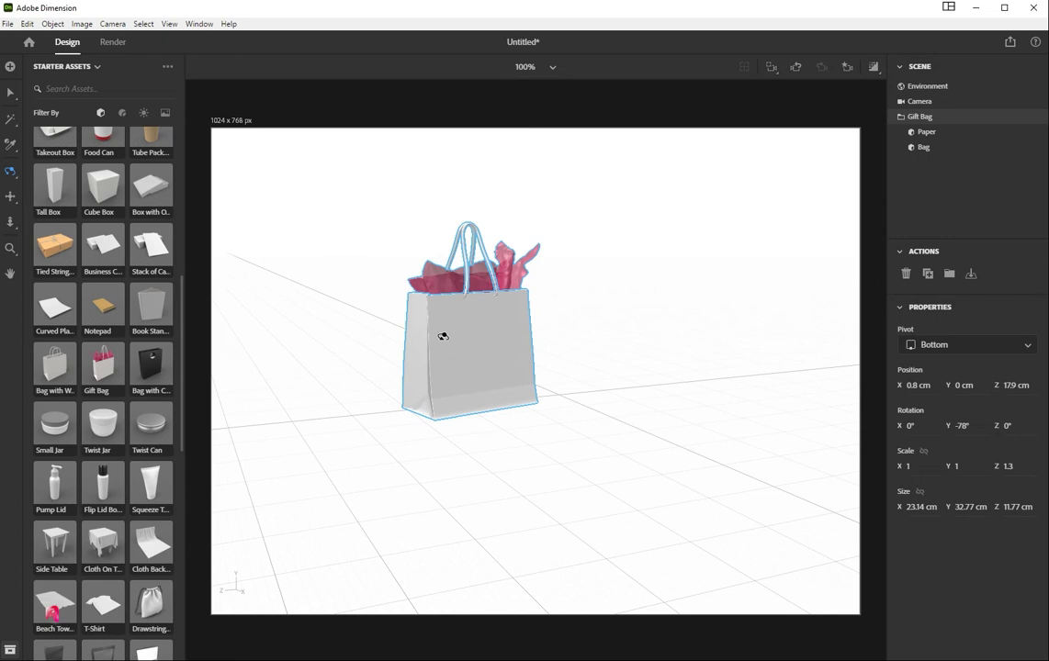
left_click(10, 93)
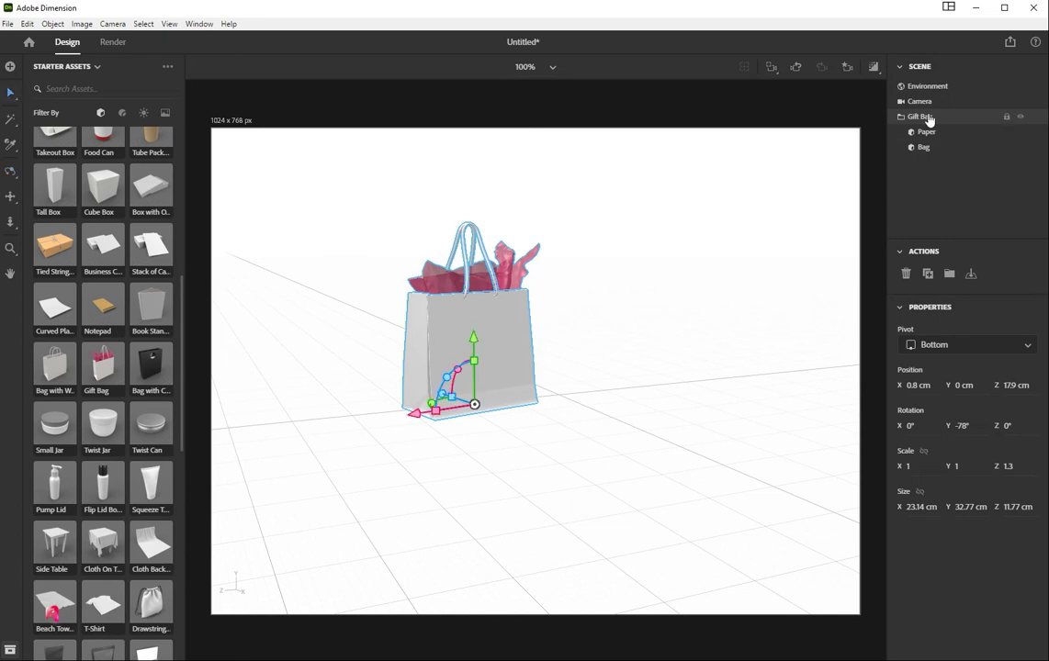
Step: Hide the gift bag's Paper part and slightly adjust the size of the remaining Bag part
left_click(1022, 119)
left_click(1021, 119)
left_click(1021, 132)
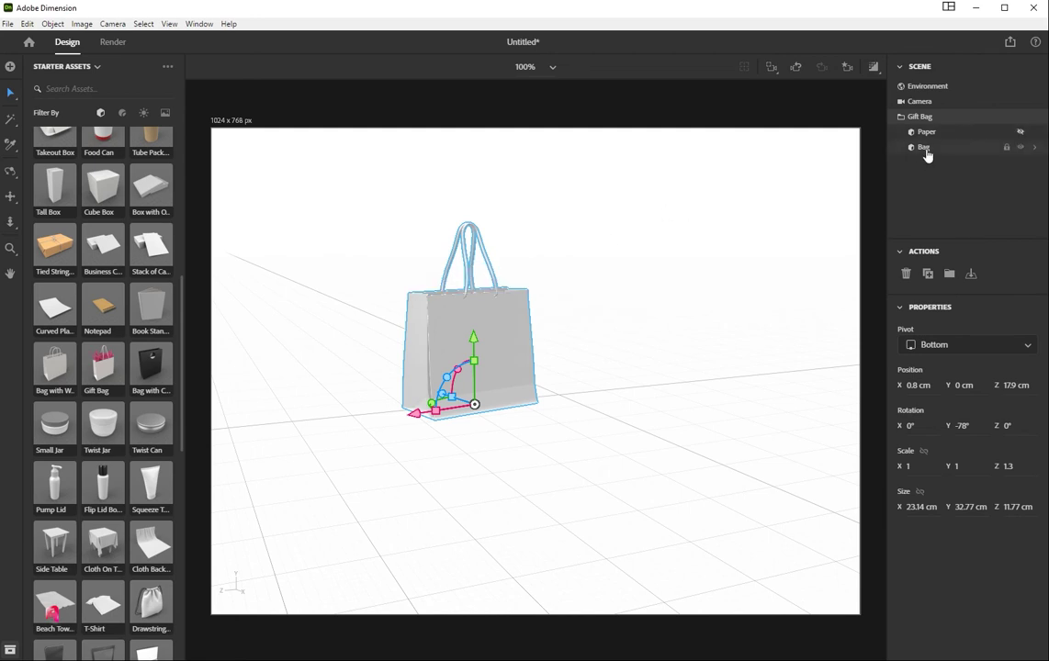
left_click(925, 149)
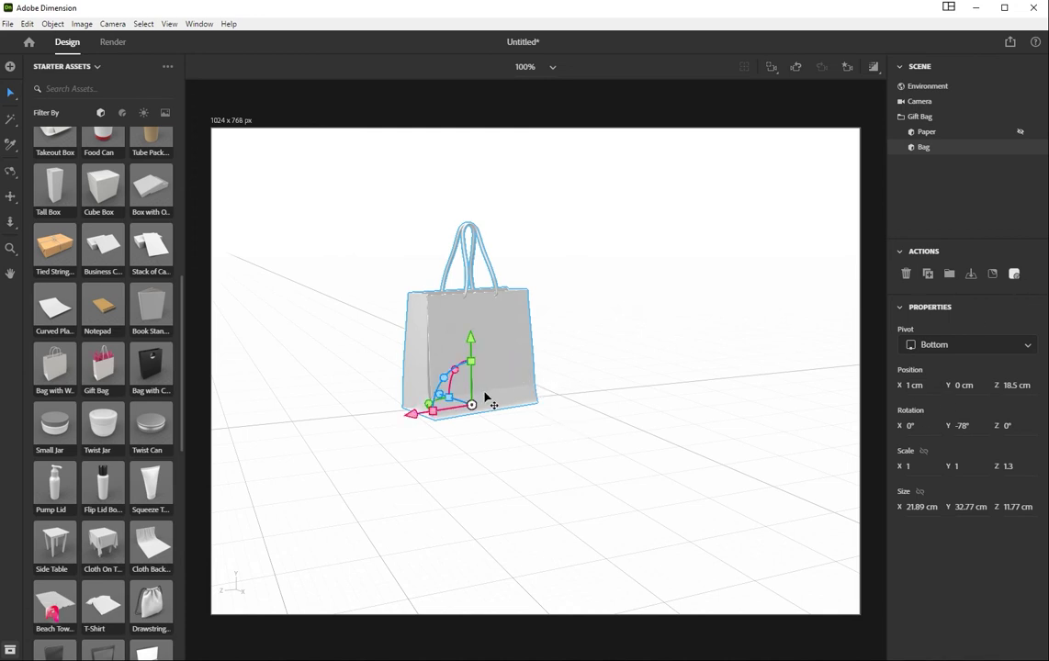
left_click_drag(432, 410, 427, 407)
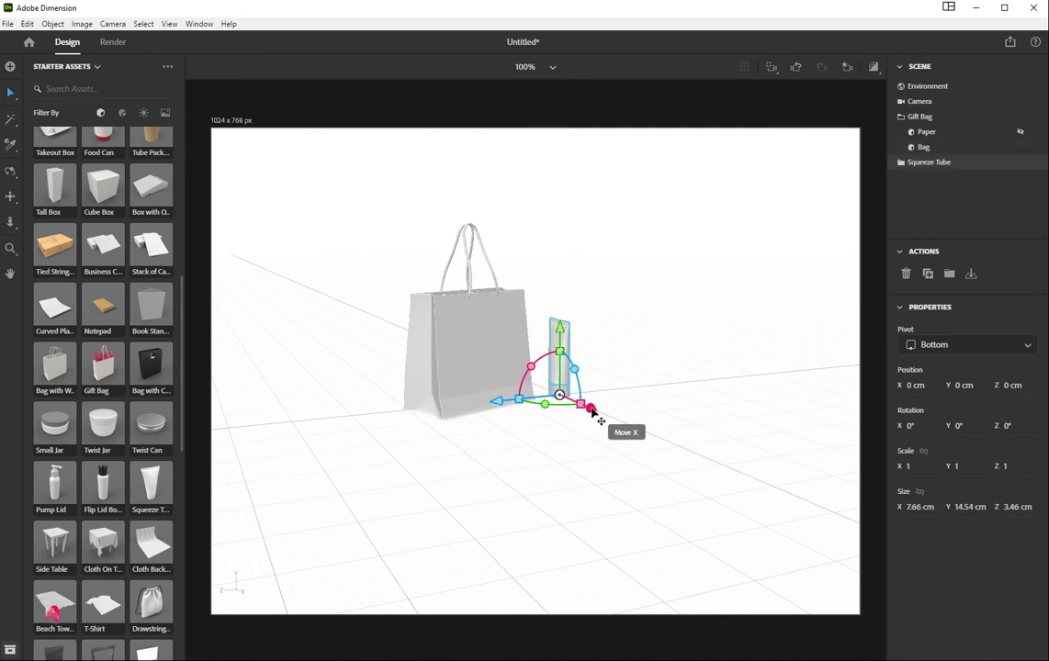
Step: Move the squeeze tube beside the bag to about X 7 cm, Z 8.1 cm, rotated 61° around Y and scaled 1.1 along Z
left_click_drag(593, 413, 651, 448)
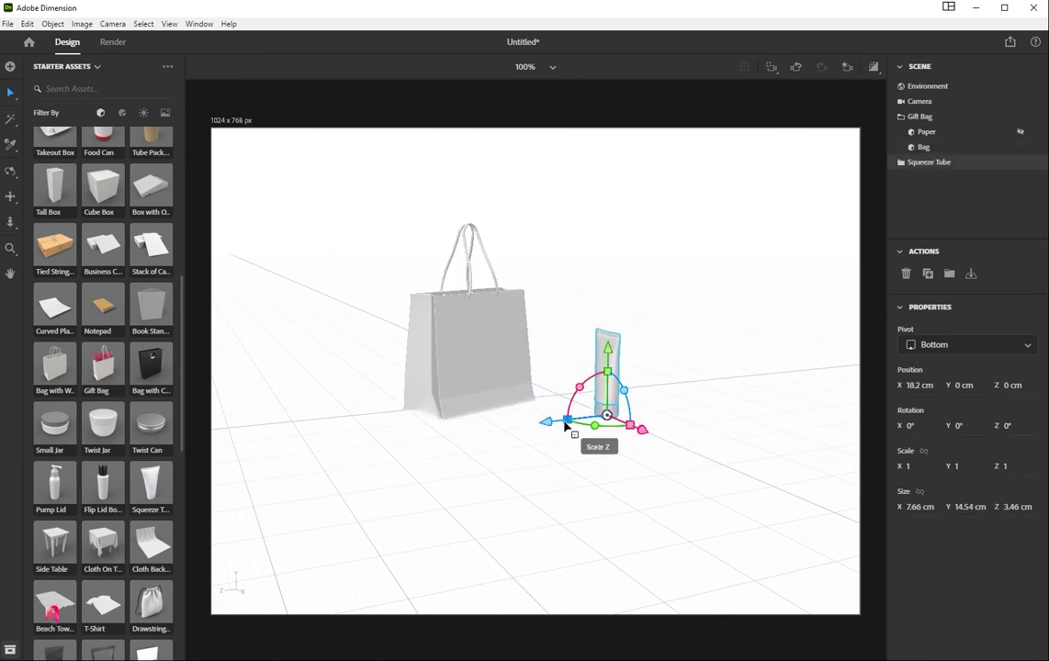
left_click_drag(570, 424, 618, 413)
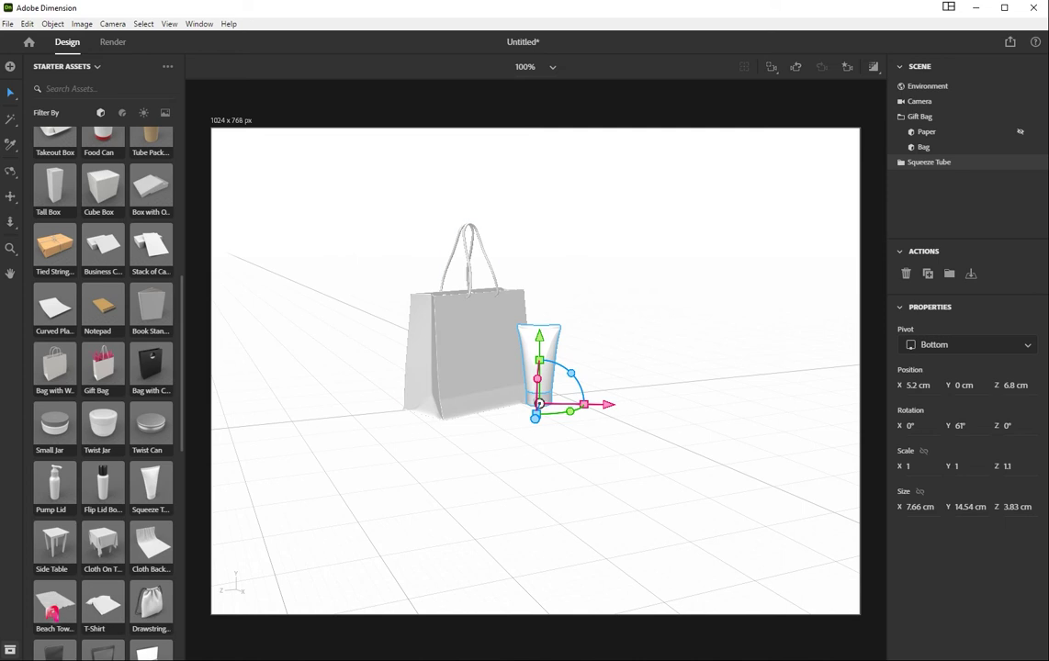
left_click(10, 173)
left_click_drag(476, 446, 556, 432)
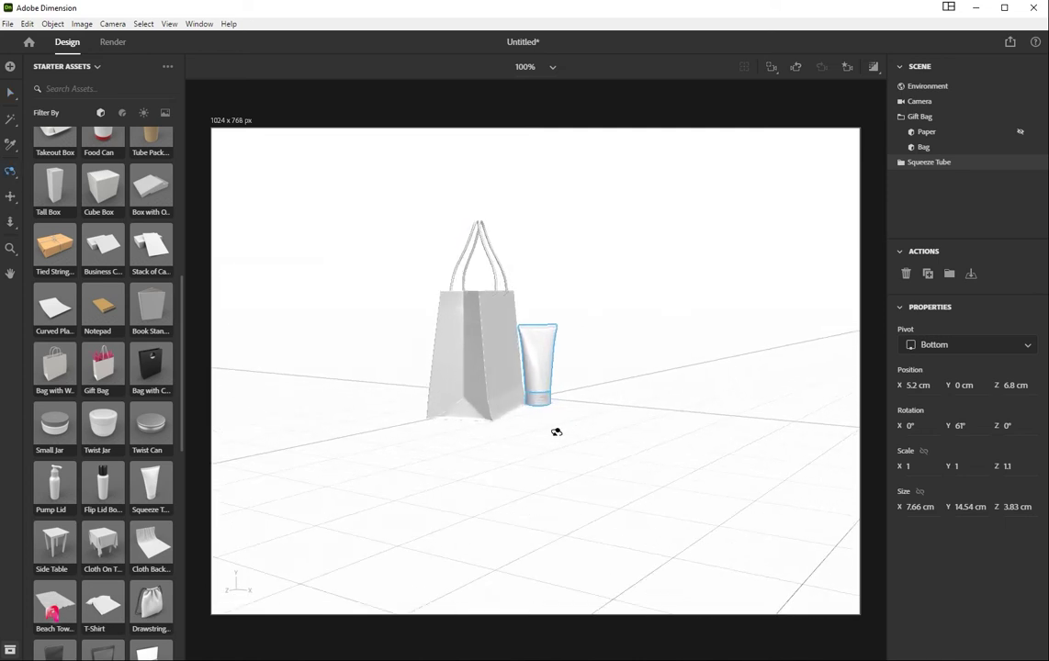
left_click(10, 95)
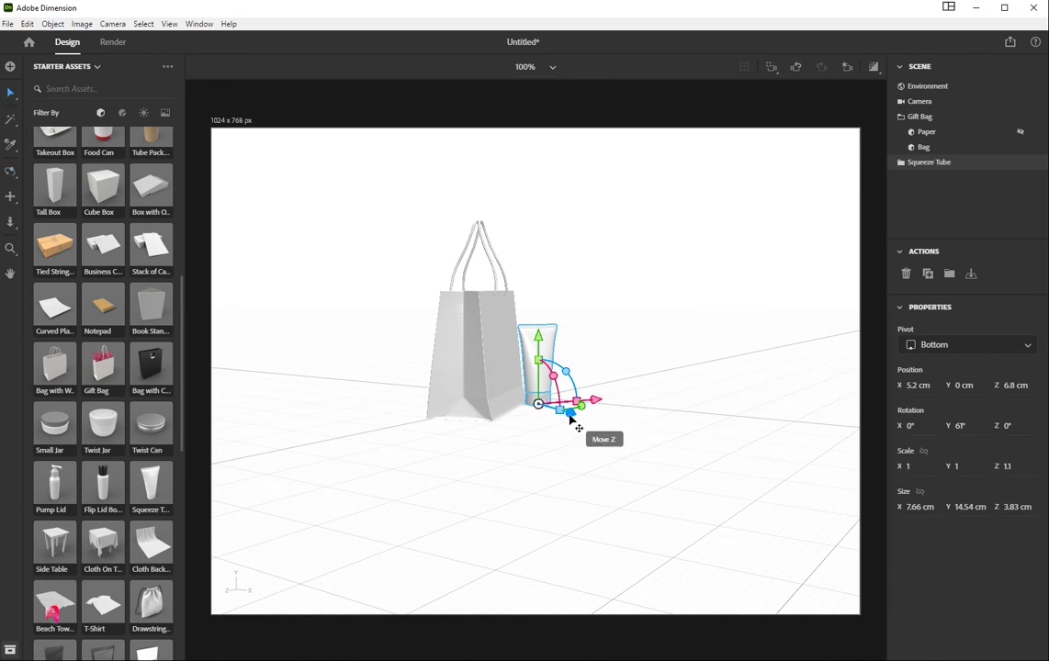
left_click_drag(570, 419, 597, 404)
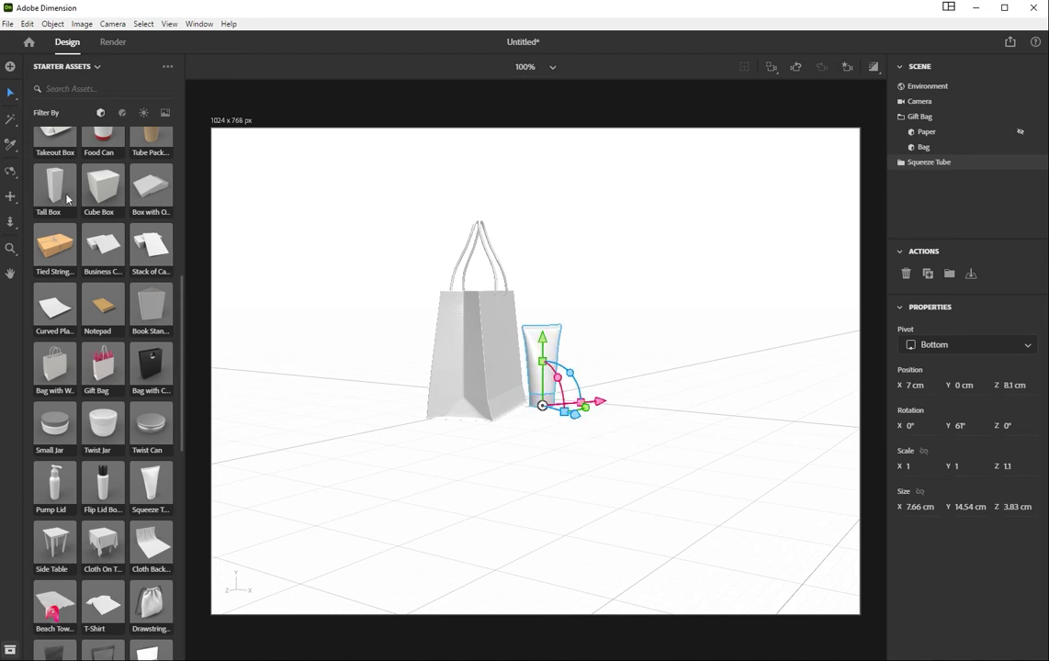
Step: Add a Pump Lid bottle to the scene and move it to about X 22.2 cm, Z 7.1 cm
left_click(9, 174)
left_click_drag(414, 460, 307, 442)
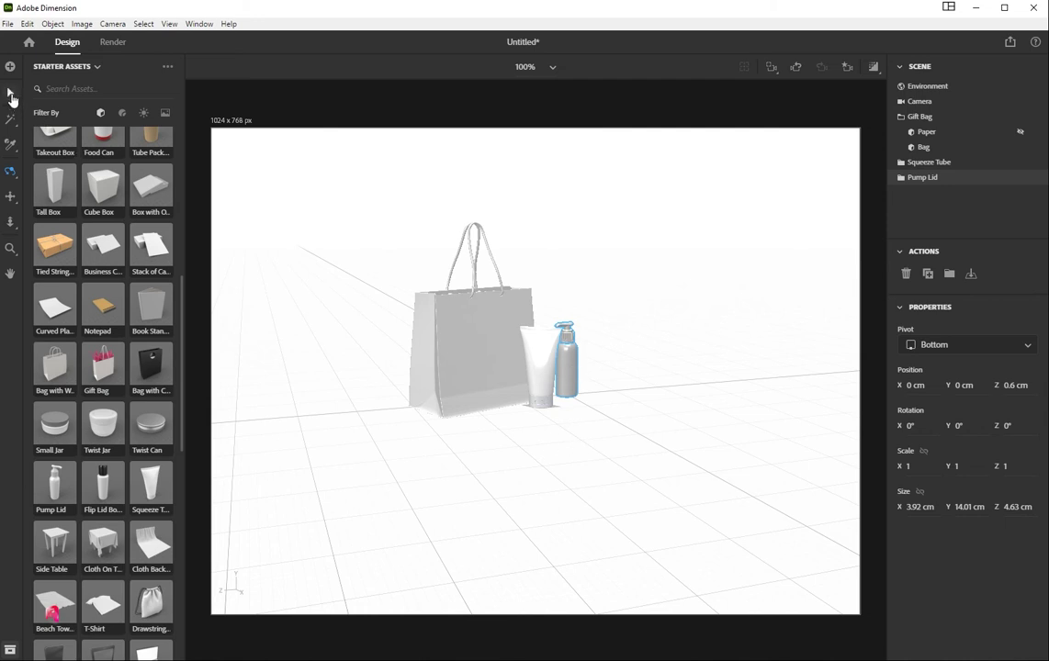
left_click(11, 95)
left_click_drag(592, 411, 659, 459)
left_click_drag(569, 433, 524, 439)
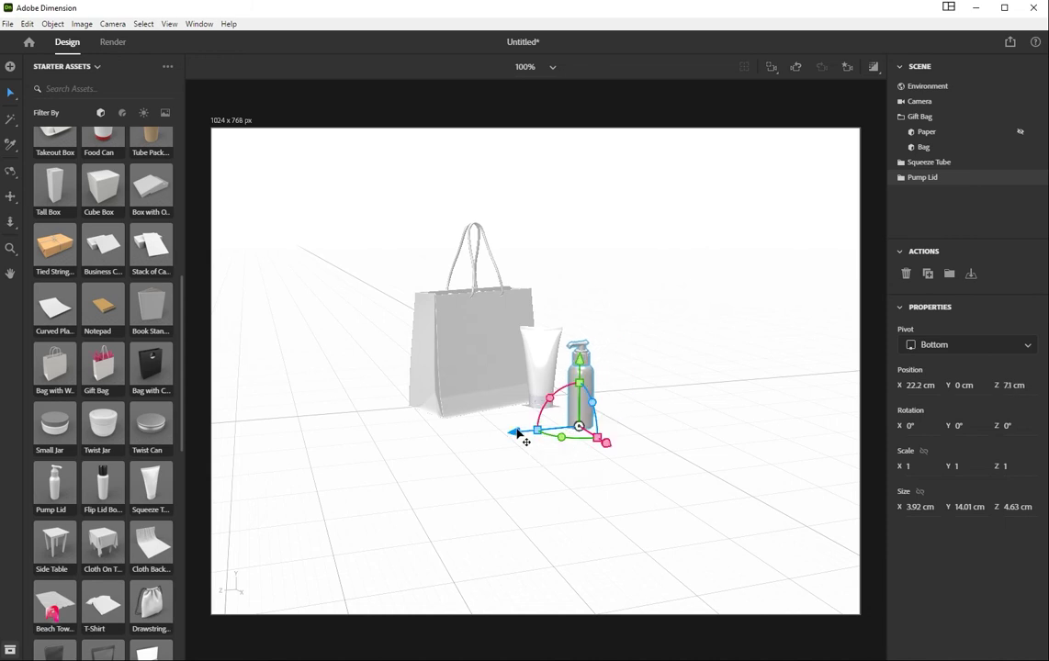
Step: Scale the pump bottle to about 1.8 × 1.3 × 1.5, rotate it 80° around Y and move it to about X 2.7 cm, Z 3.9 cm
left_click_drag(606, 442, 538, 341)
left_click_drag(558, 415, 623, 446)
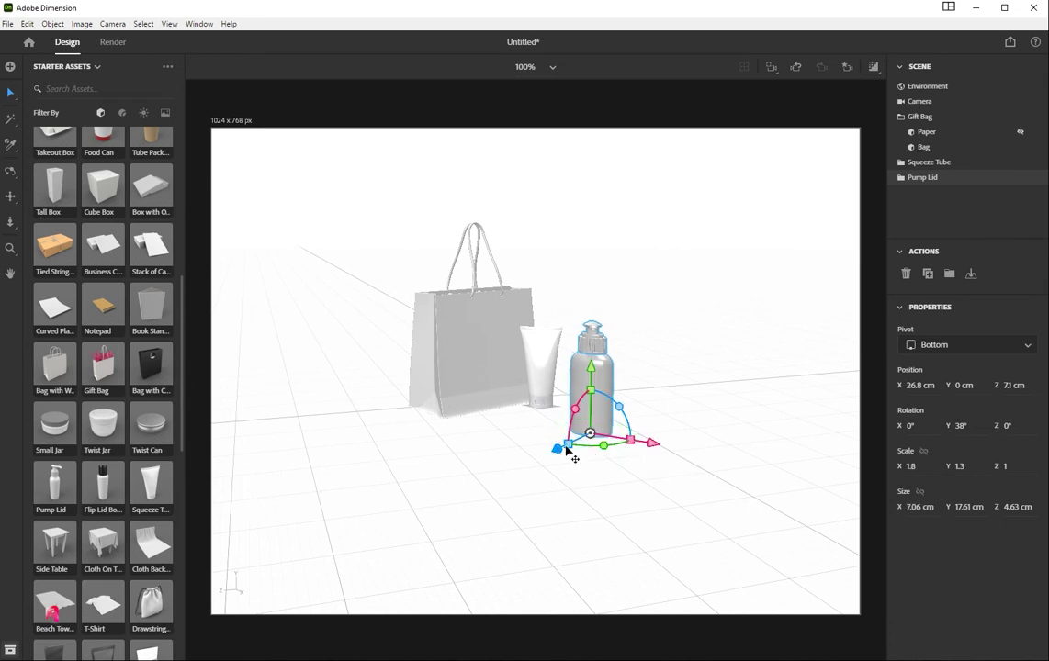
mouse_move(596, 369)
left_mouse_down()
mouse_move(598, 381)
mouse_move(595, 368)
left_mouse_up()
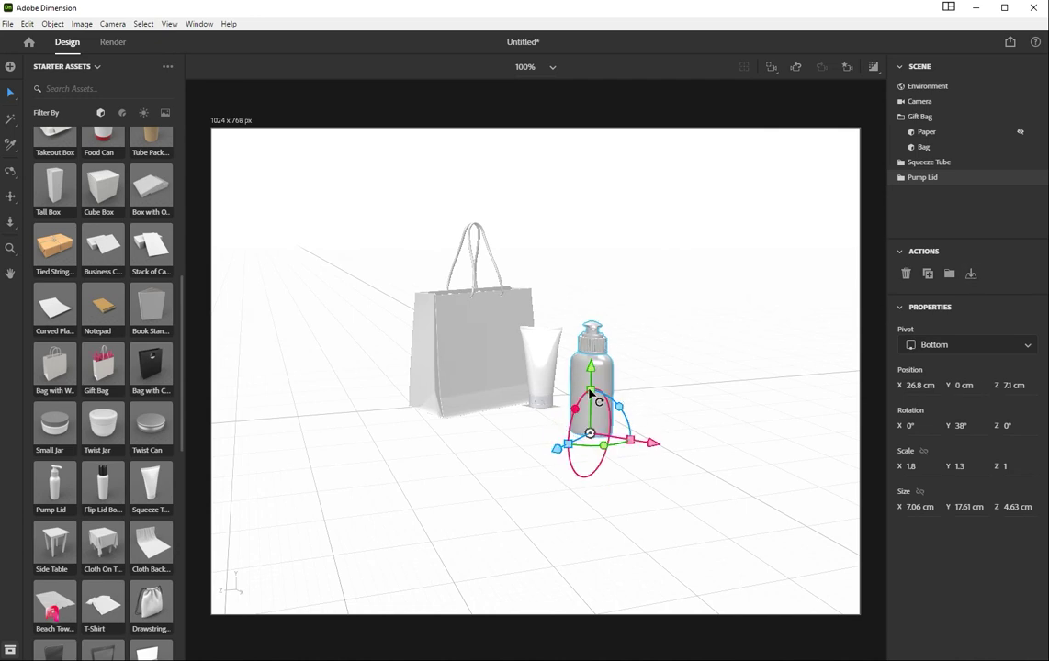
left_click_drag(591, 392, 590, 400)
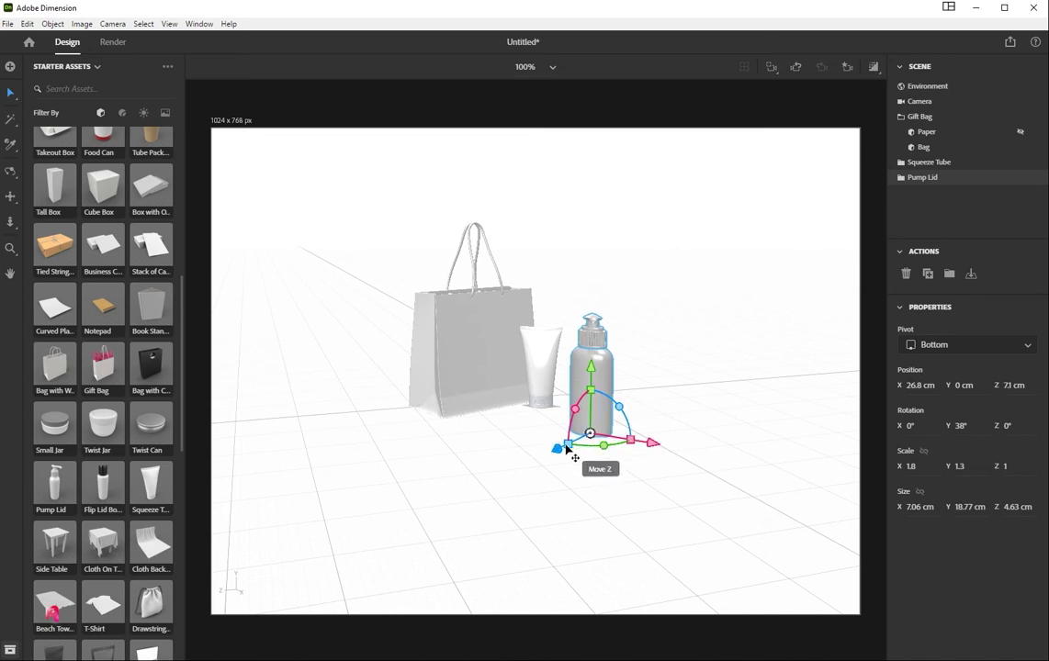
left_click_drag(567, 450, 579, 413)
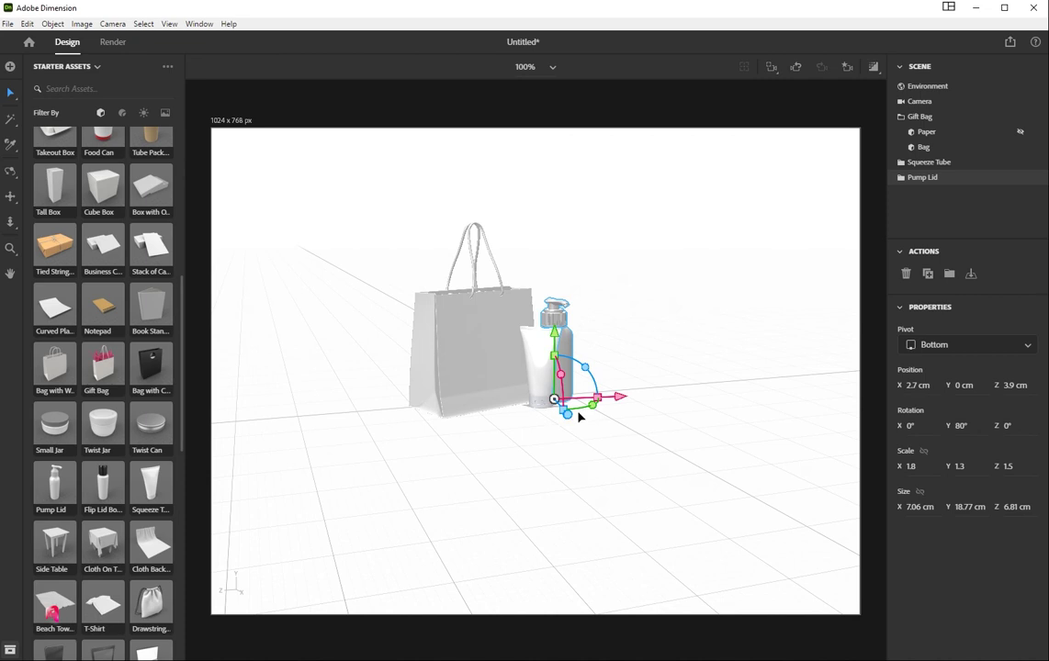
Step: Orbit the camera to the side and move the squeeze tube to about X 11.6 cm, Z 10.6 cm
left_click(11, 173)
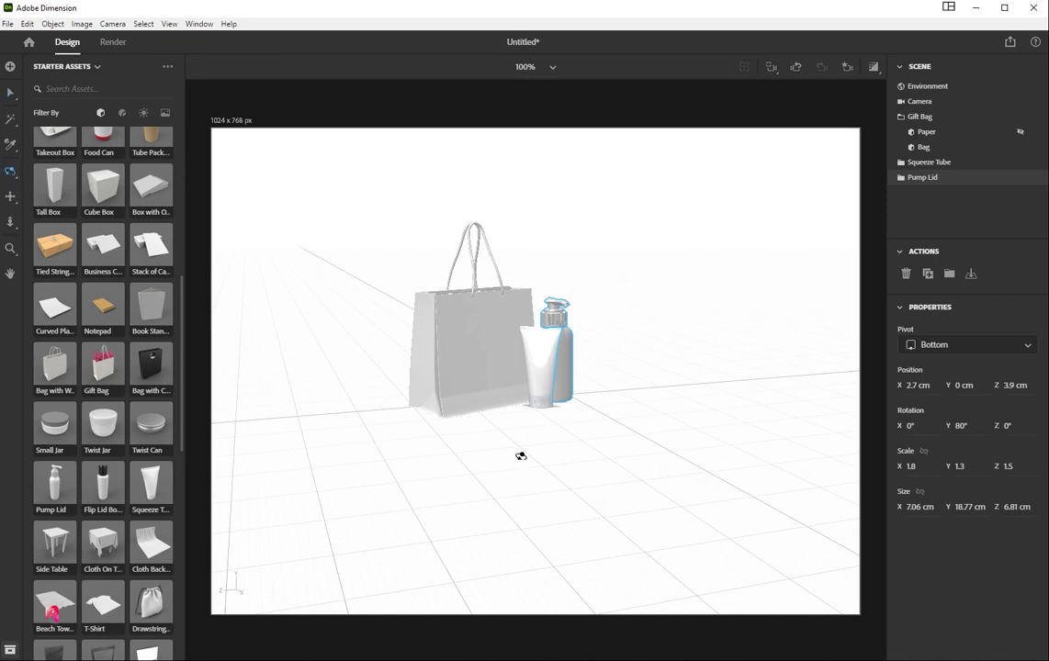
left_click_drag(483, 465, 441, 434)
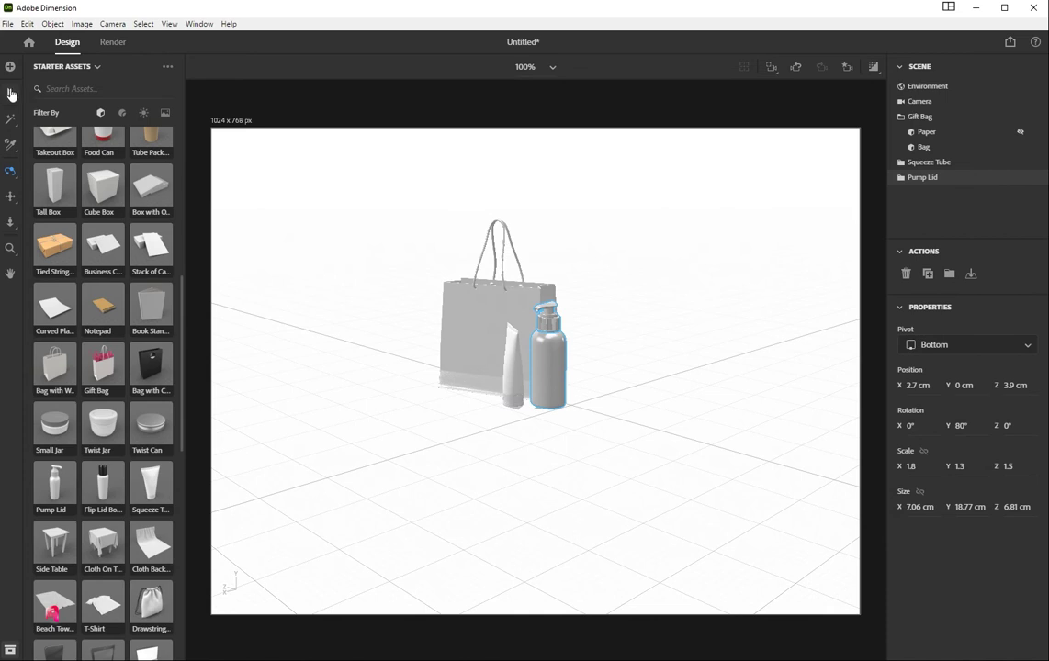
left_click(11, 94)
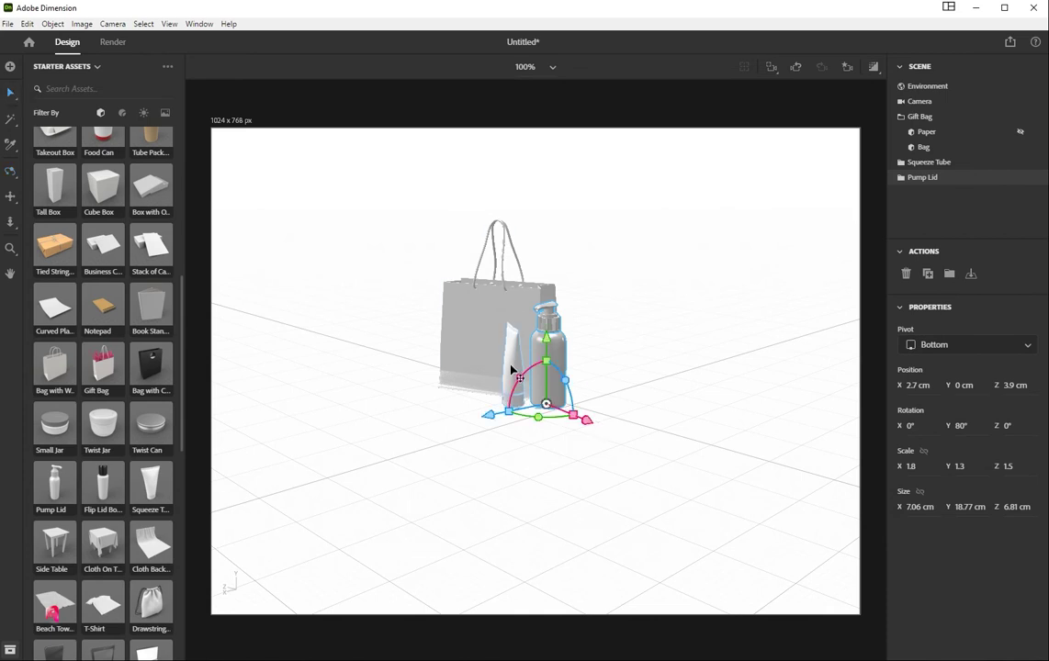
left_click(512, 371)
left_click_drag(508, 413, 418, 417)
Step: Move the pump bottle in front of the bag, next to the squeeze tube, to about X 7.1 cm, Z 8.3 cm
left_click(548, 401)
left_click_drag(494, 417, 467, 427)
left_click_drag(561, 428, 549, 418)
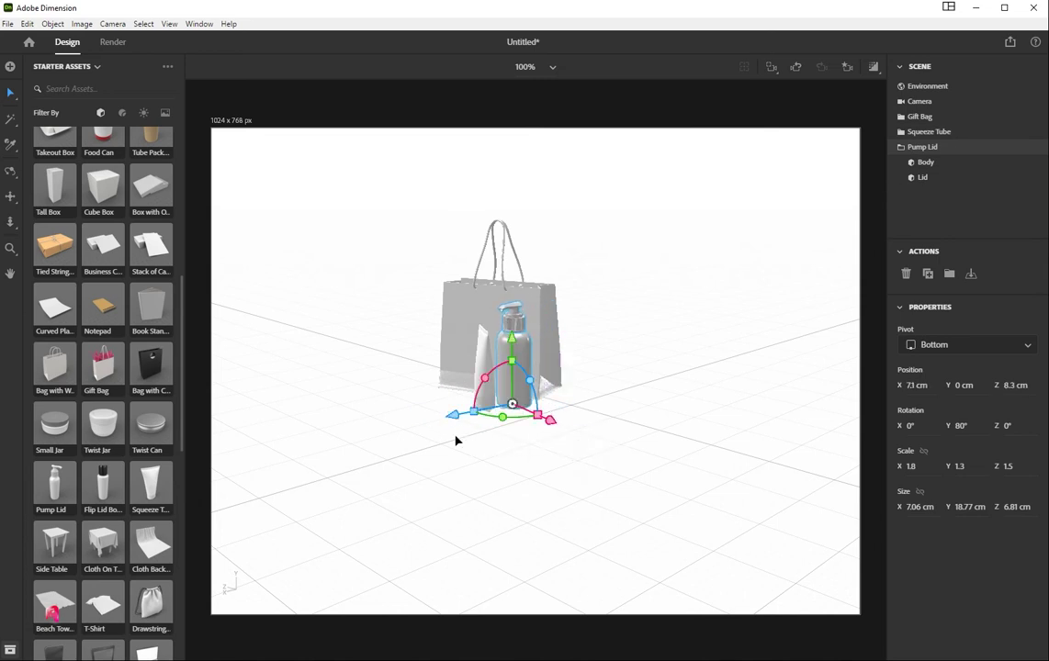
Step: Shift the squeeze tube out from in front of the pump bottle to about X 14.2 cm, Z 5.9 cm
left_click(10, 173)
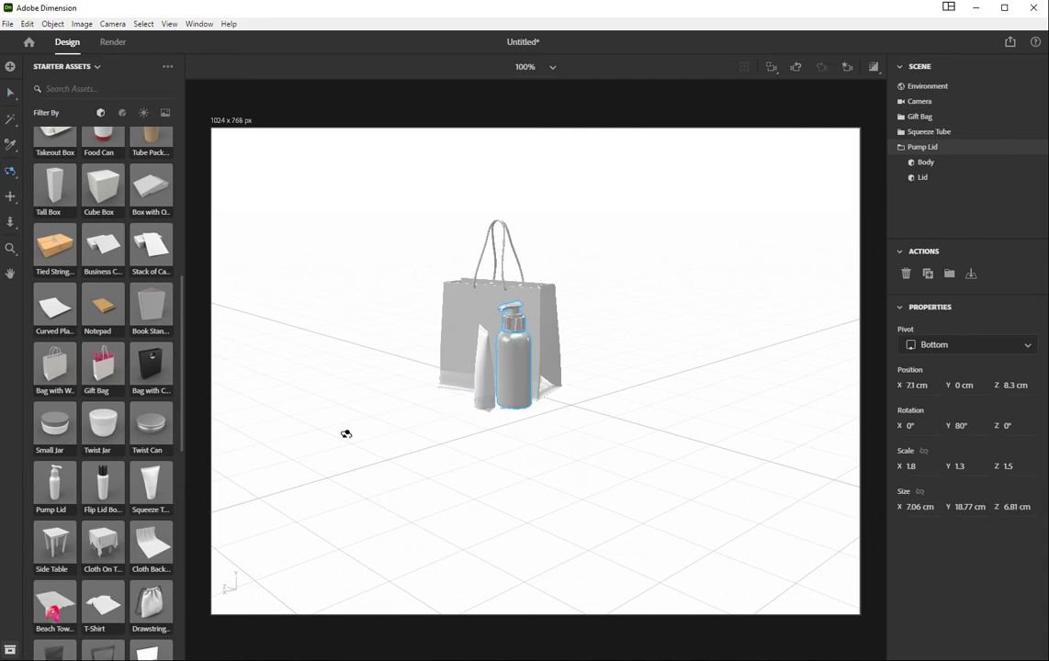
left_click_drag(347, 434, 519, 439)
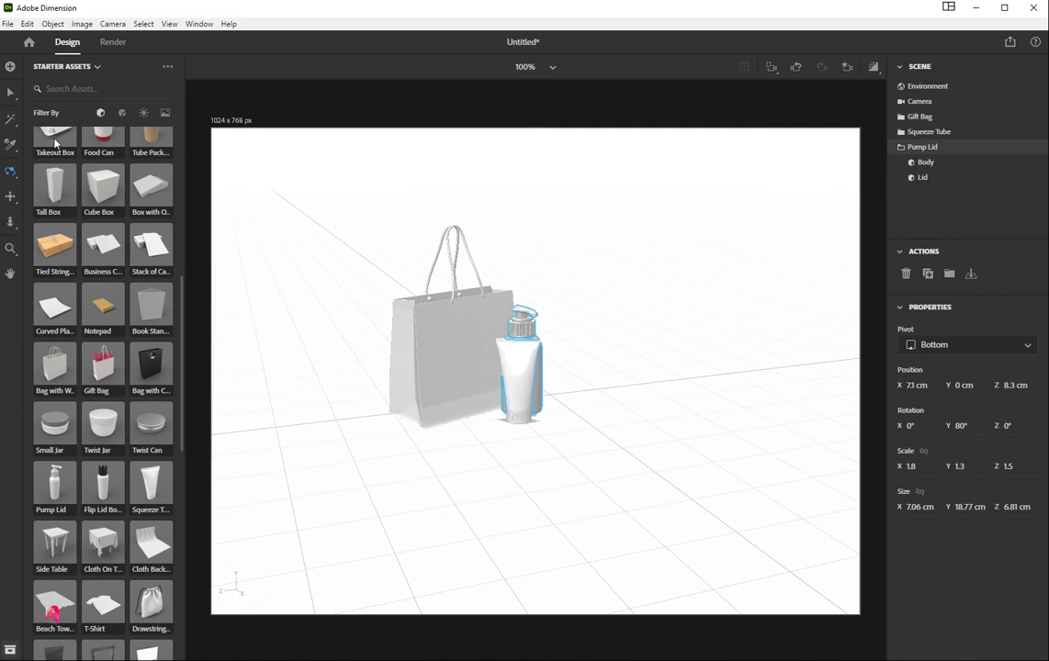
left_click(9, 93)
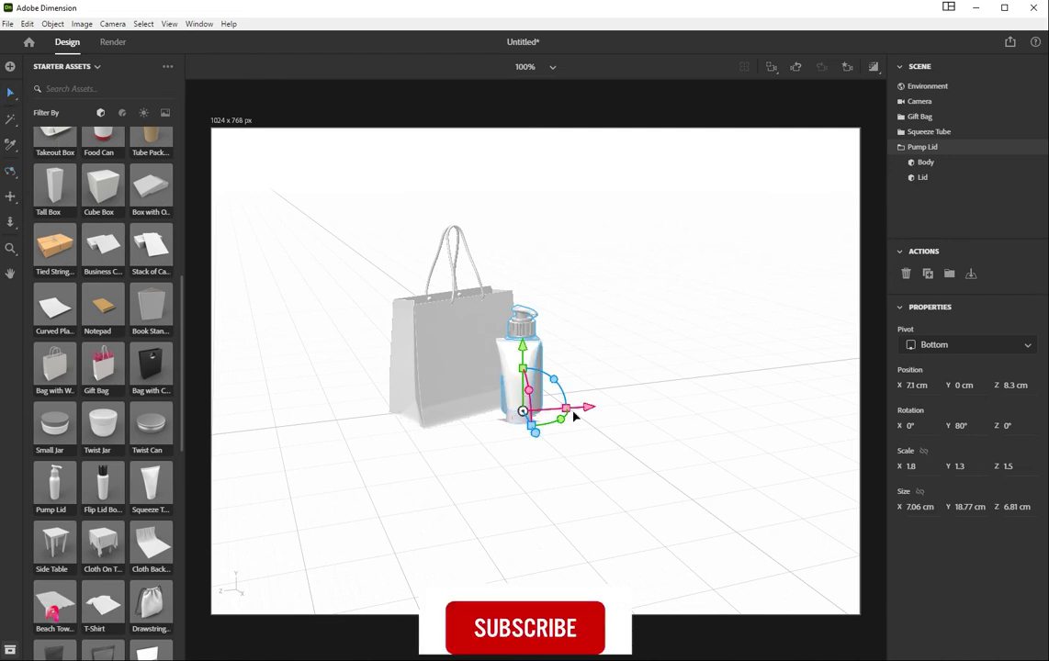
left_click(507, 369)
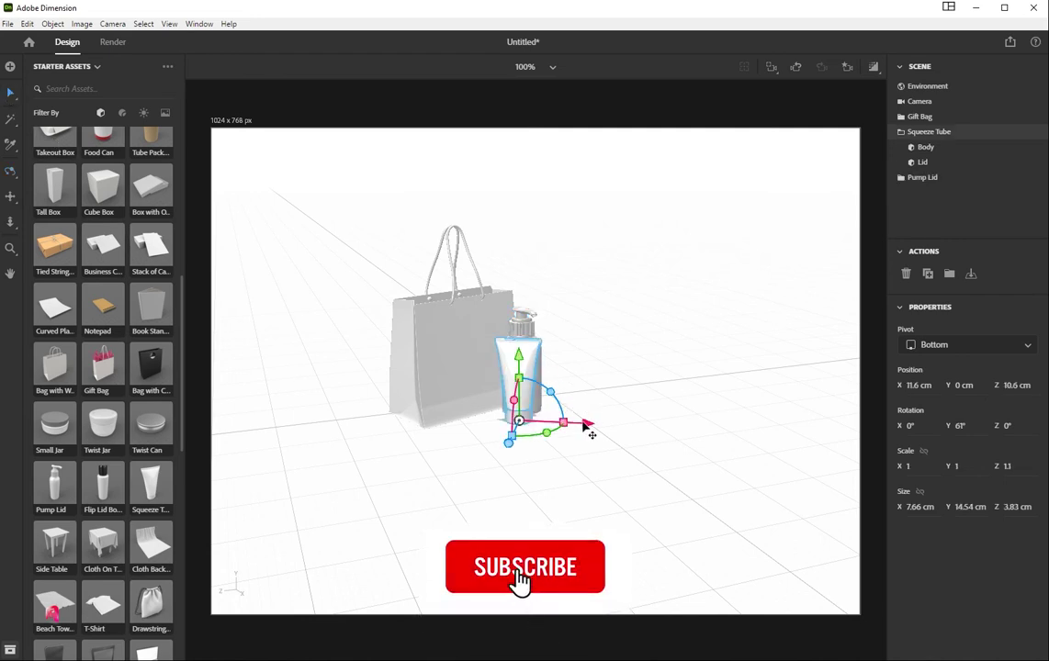
left_click_drag(586, 428, 621, 425)
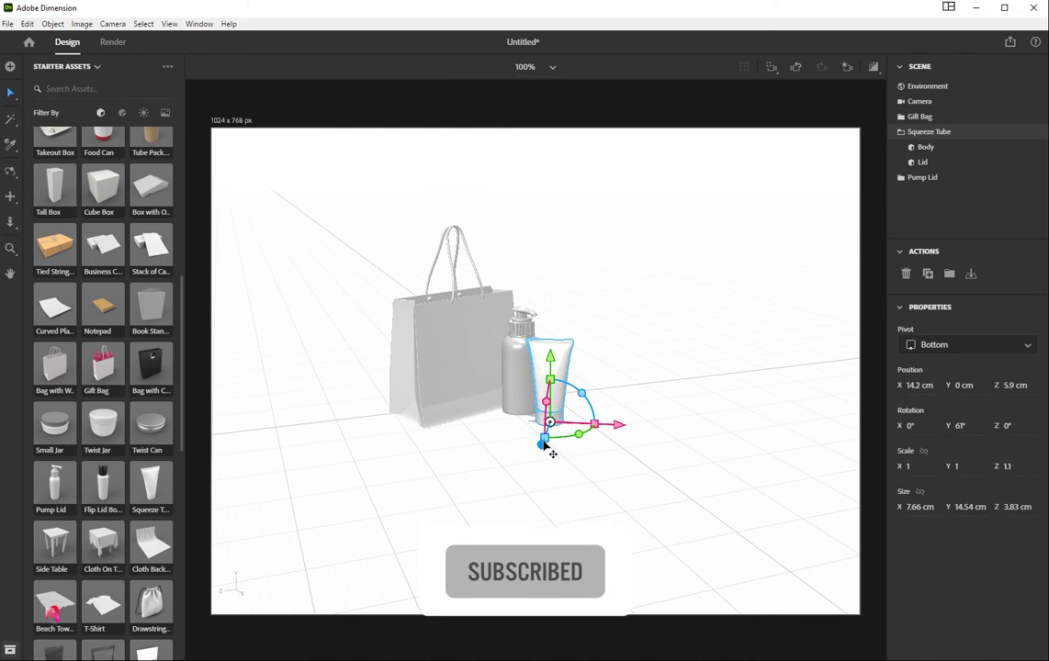
left_click_drag(548, 448, 578, 423)
Step: Scale the pump bottle to 2 along X, rotate it to 83° around Y and move it to about X 9.2 cm, Z 10.8 cm
left_click(536, 405)
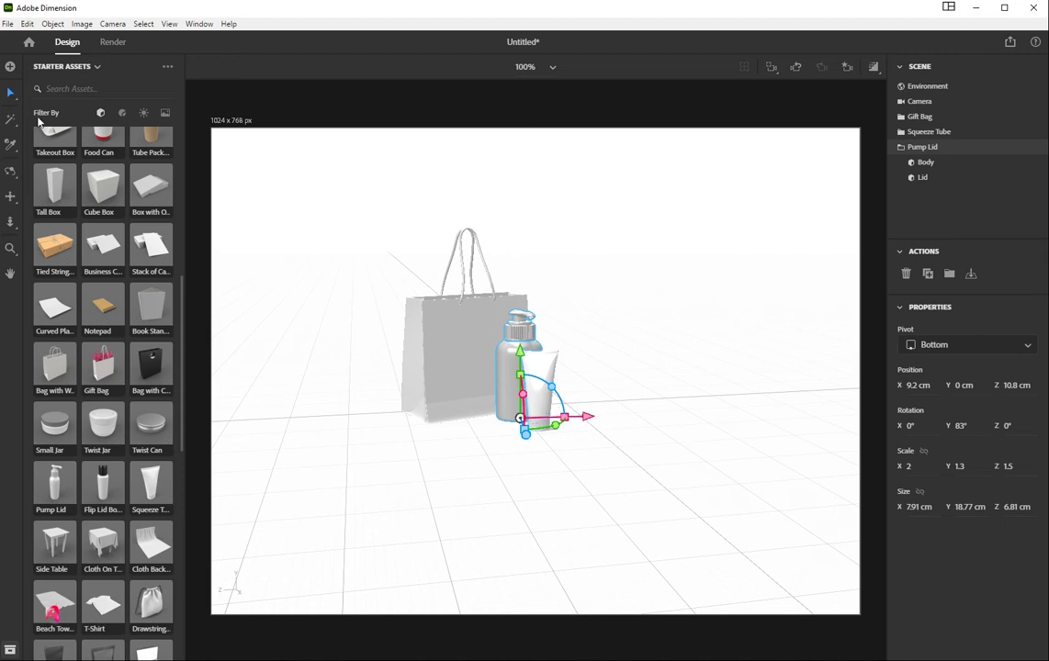
key("1")
left_click_drag(380, 335, 606, 423)
Step: Scale the squeeze tube to about 0.8 × 0.9 × 1.1, rotate it to 84° around Y and place it at about X 13.8 cm, Z 7.7 cm
left_click(10, 92)
left_click(564, 404)
left_click(10, 172)
left_click_drag(514, 459, 446, 447)
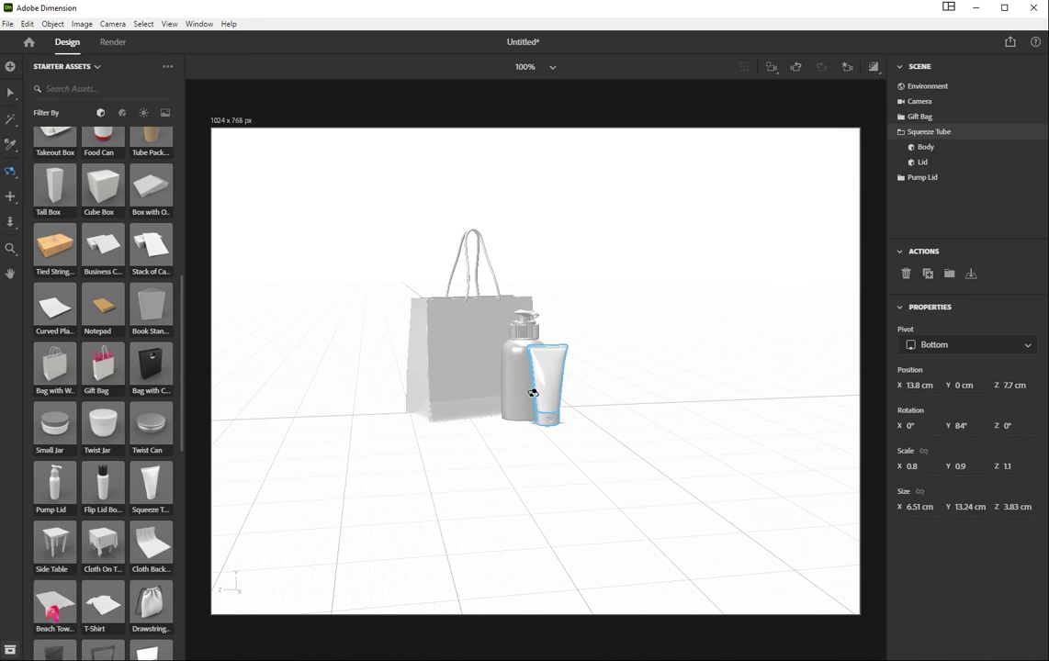
Step: Lay the squeeze tube on its side, rotated to about 180°, 96°, 91°, at about X 13.1 cm, Y 1.6 cm, Z 14 cm
left_click(10, 93)
left_click_drag(602, 402, 634, 477)
left_click_drag(567, 489, 593, 407)
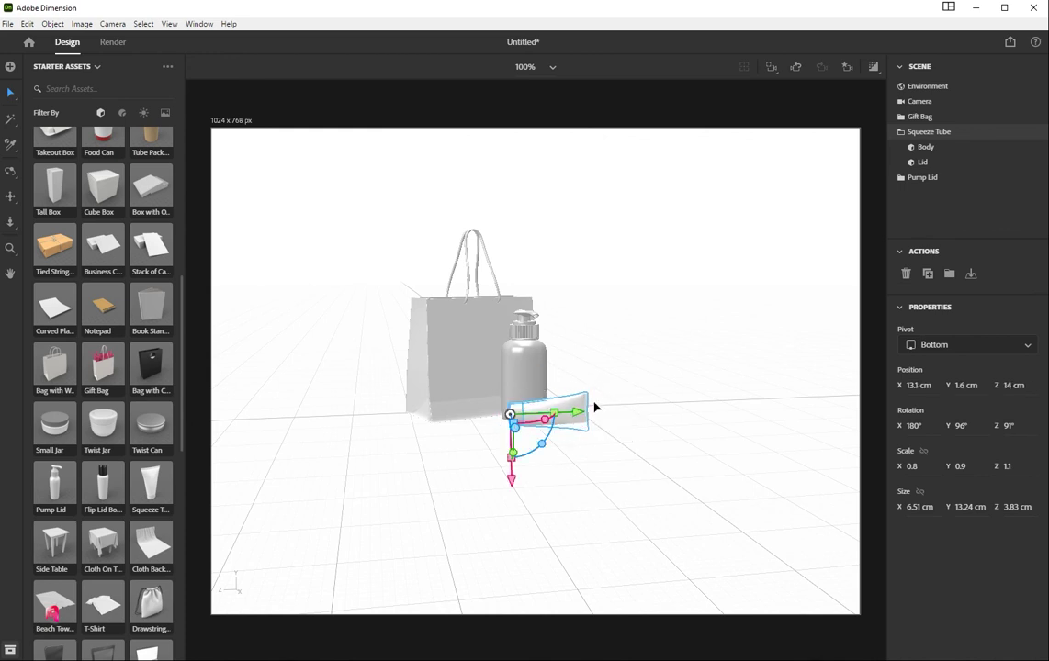
Step: Turn the lying tube to about 94°, 146°, 172° and move it in front of the pump bottle to about X 18.7 cm, Y 1.9 cm, Z 18.9 cm
left_click_drag(542, 448, 519, 413)
left_click_drag(520, 471, 487, 416)
left_click_drag(482, 367, 482, 372)
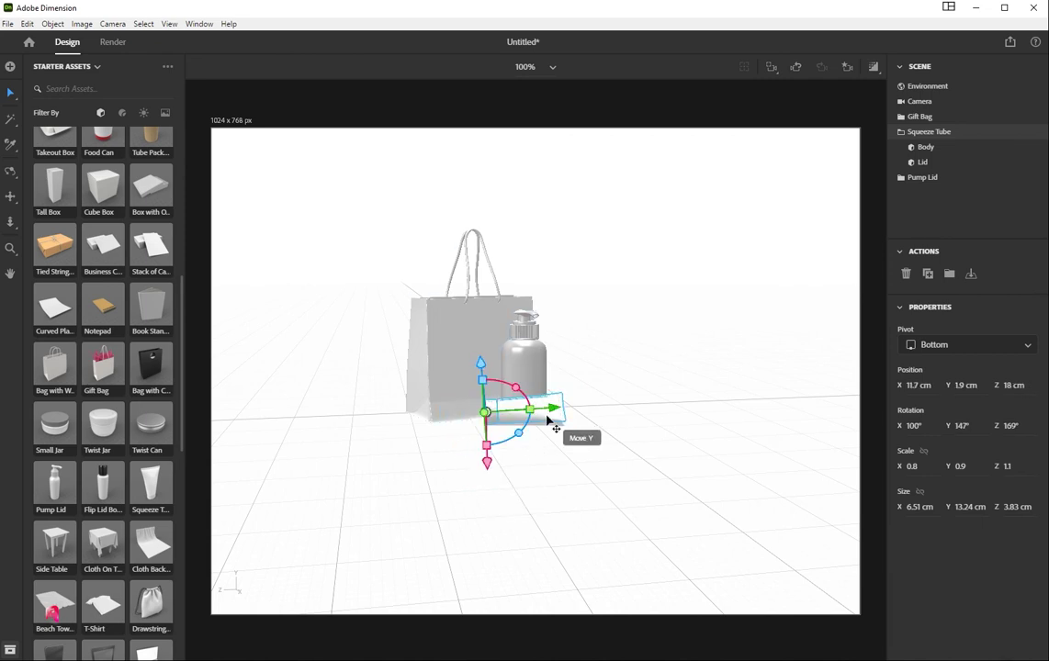
left_click_drag(546, 418, 520, 401)
left_click(594, 414)
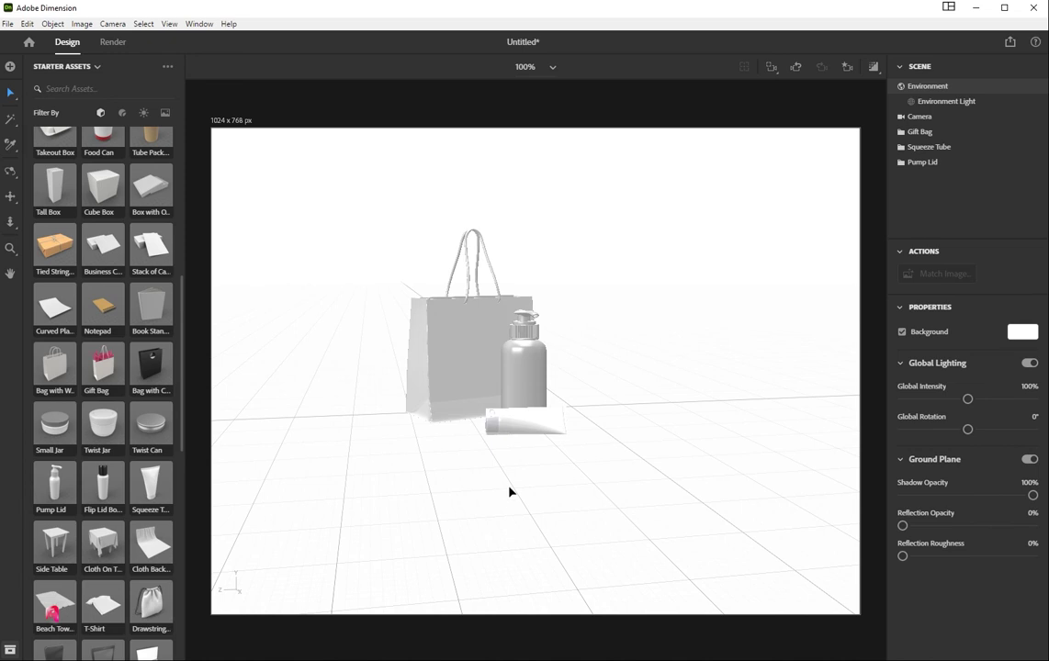
Step: Check the arrangement from the side and bring the lying tube closer to the pump bottle, at about X 14.2 cm, Y 2 cm
left_click_drag(527, 466, 262, 347)
key("v")
left_click(552, 442)
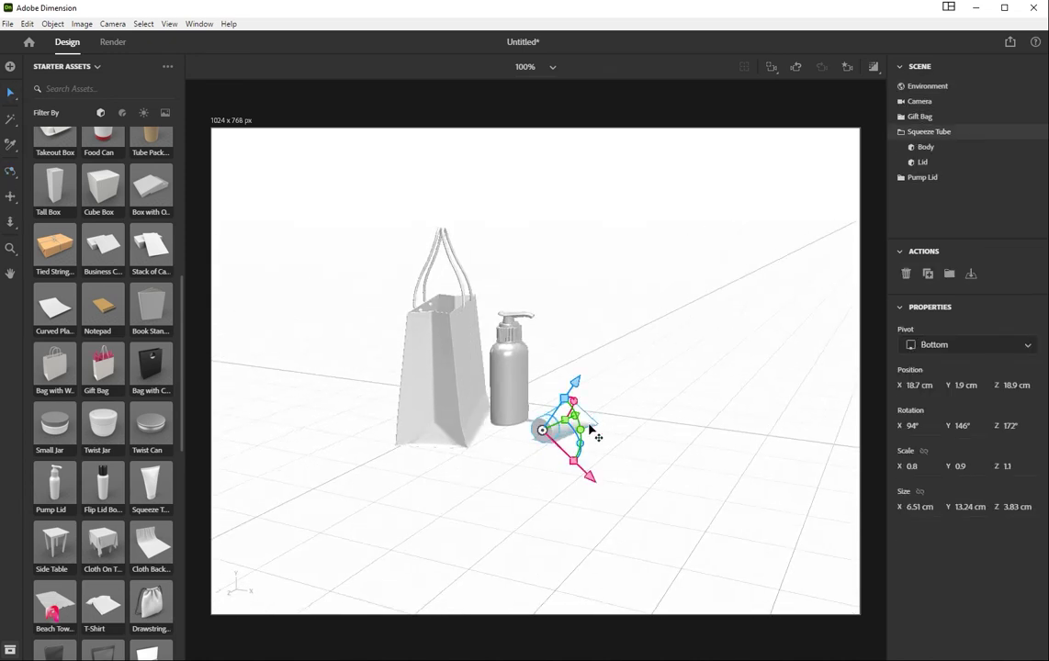
left_click_drag(571, 452, 557, 427)
key("ctrl+z")
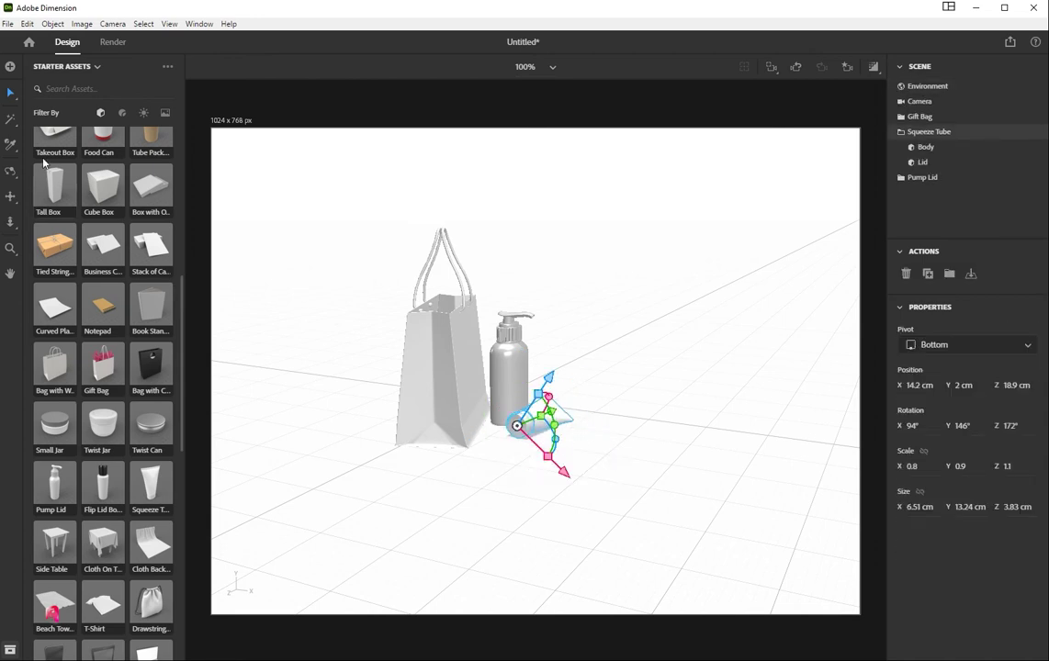
Step: Orbit the camera back to a low front view of the three objects, clear the selection and bring the camera closer
left_click(11, 173)
left_click_drag(522, 513, 391, 512)
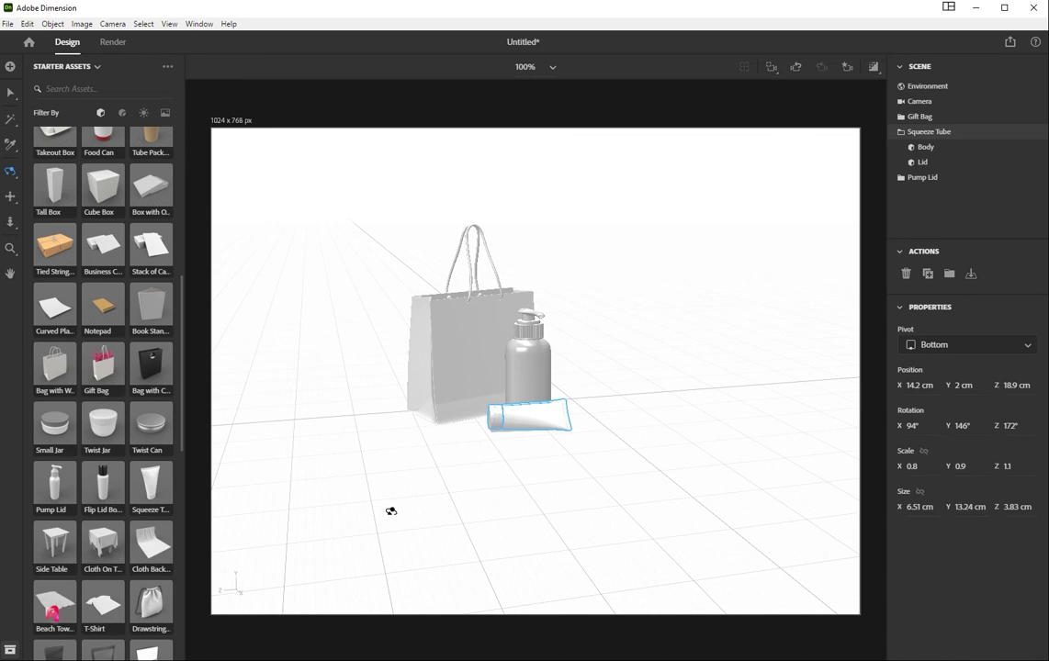
left_click(601, 456)
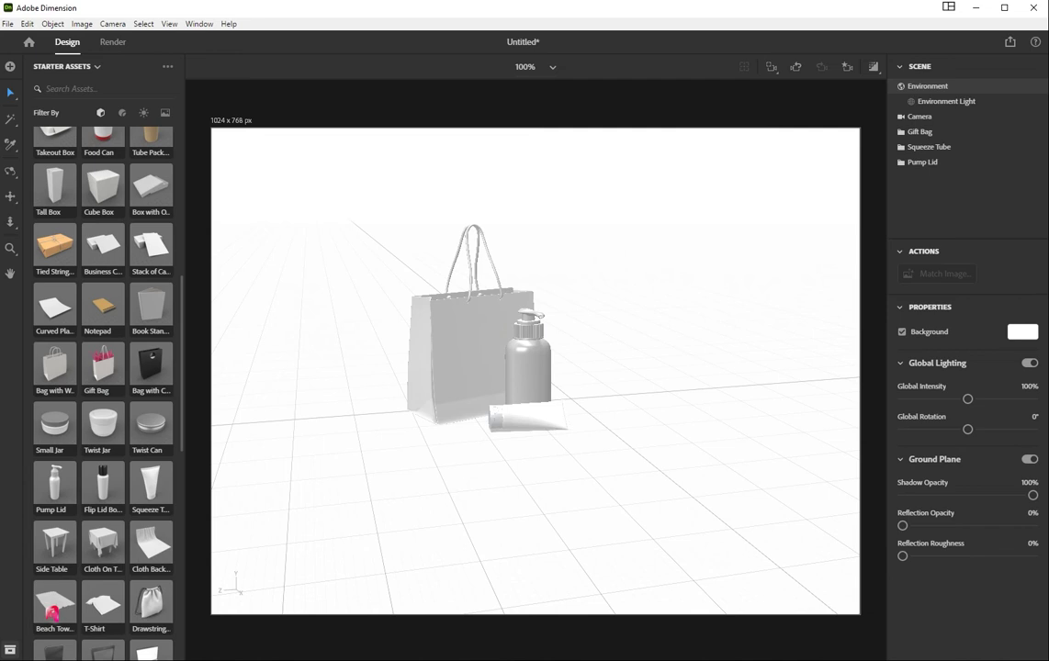
right_click_drag(400, 531, 368, 479)
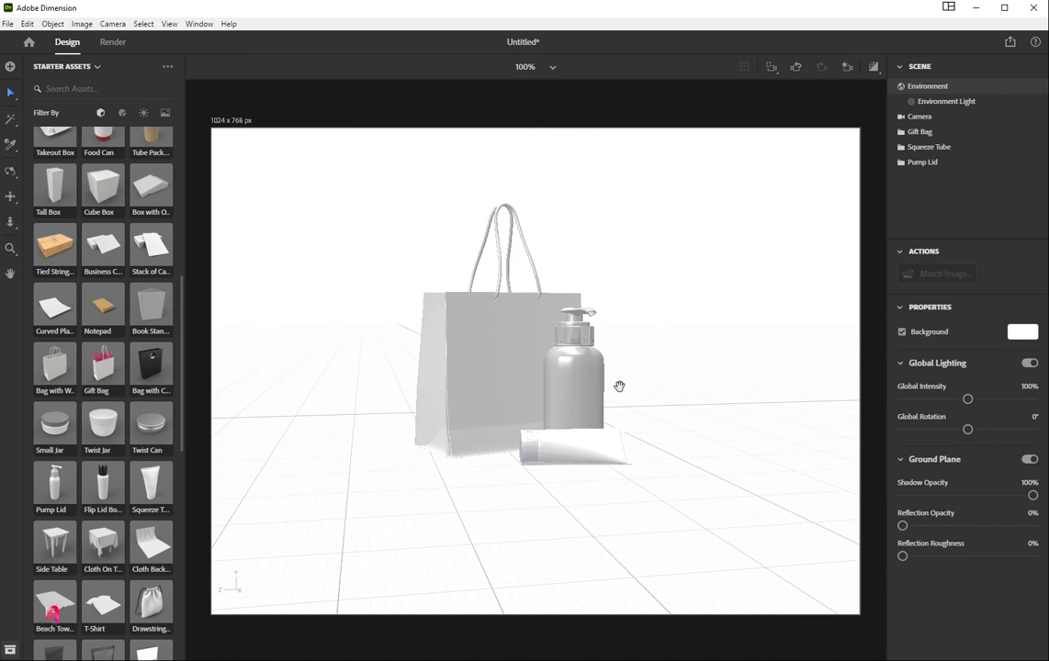
Step: Reframe the camera so the bag, pump bottle and tube sit in the lower middle of the canvas, slightly enlarged
left_click_drag(399, 286, 375, 331)
left_click(12, 176)
left_click_drag(291, 368, 363, 368)
left_click(10, 197)
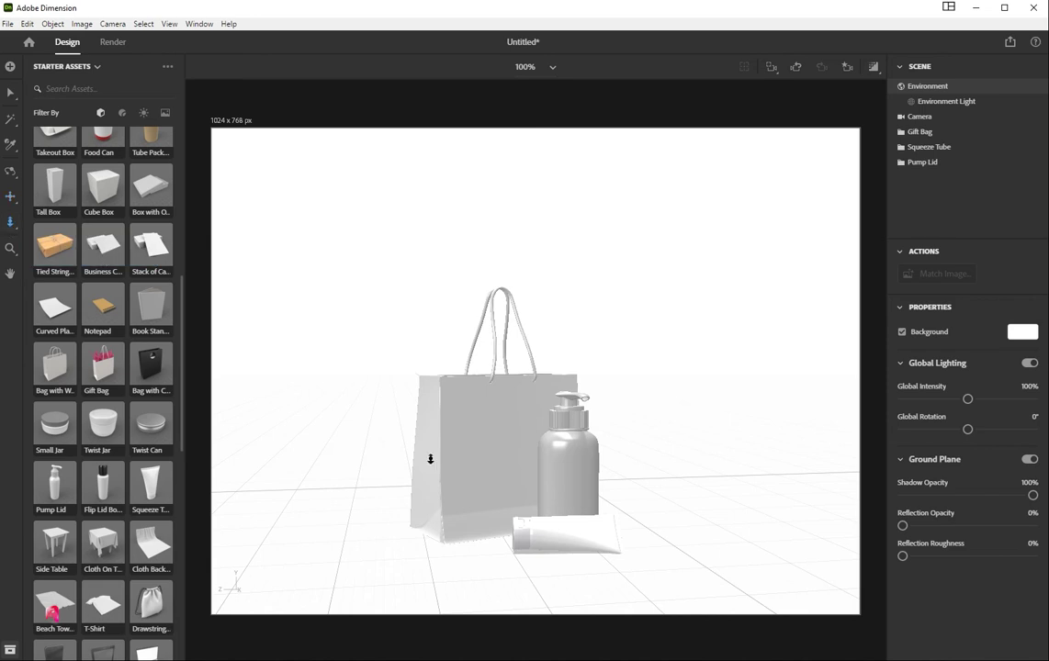
left_click_drag(430, 459, 356, 434)
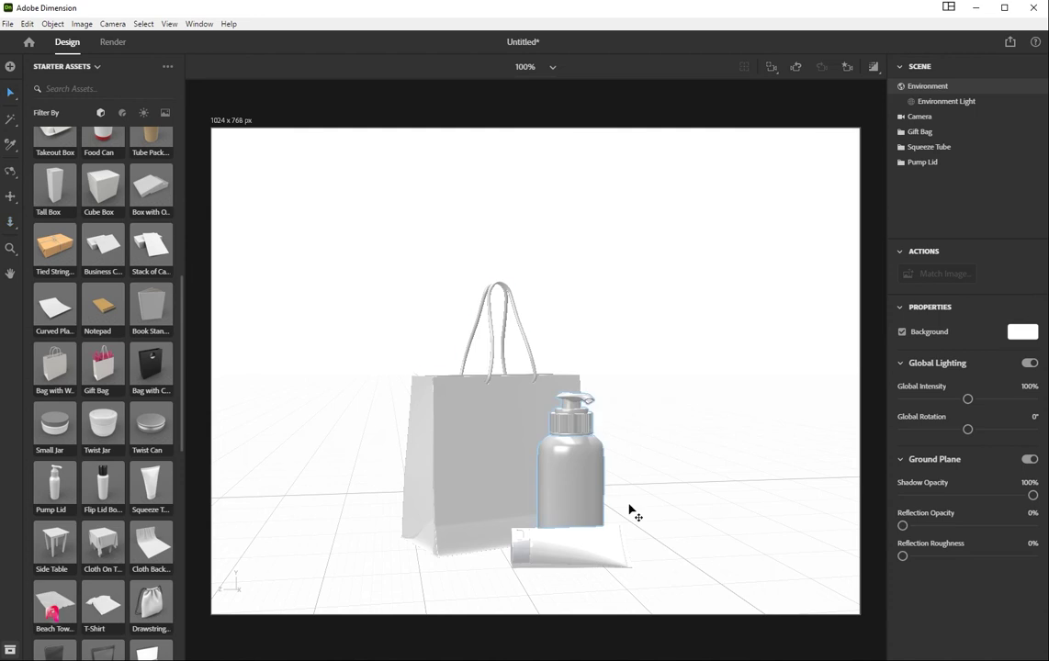
Step: Orbit to a side view and move the lying tube closer to the pump bottle, at about X 47.1 cm, Z 19.8 cm
left_click(606, 558)
left_click(670, 487)
key("1")
left_click_drag(347, 398, 581, 473)
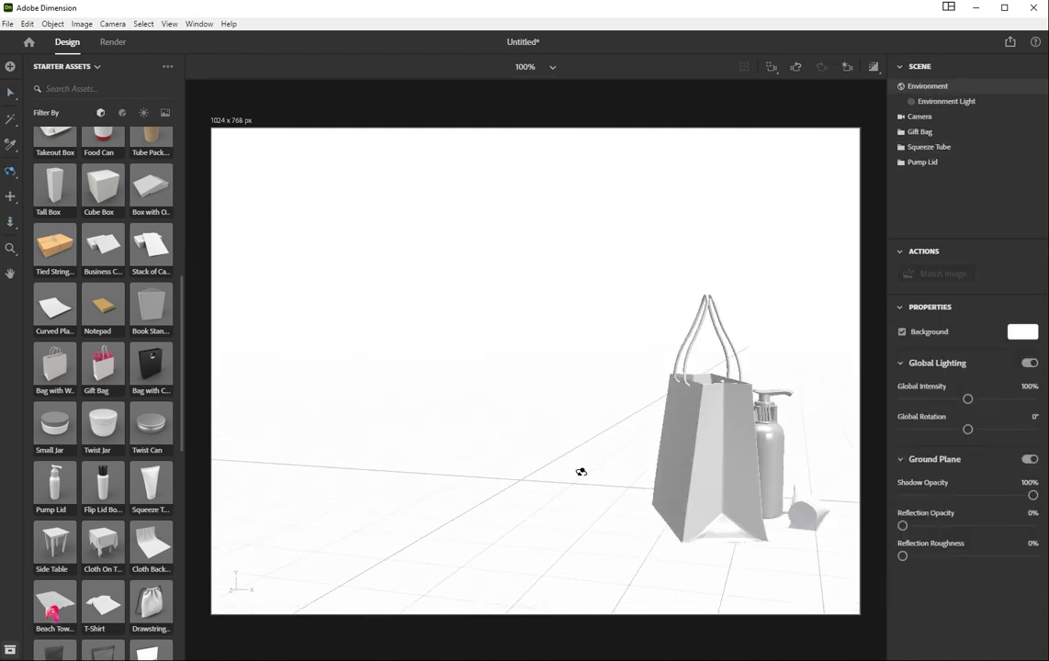
key("v")
left_click(825, 524)
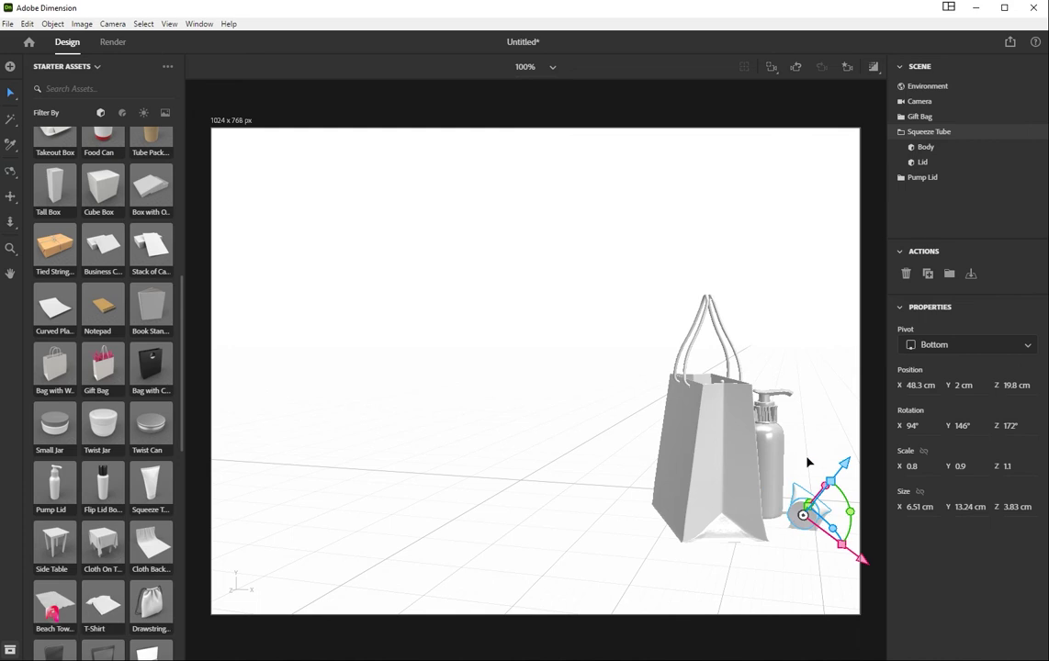
left_click_drag(808, 512, 798, 511)
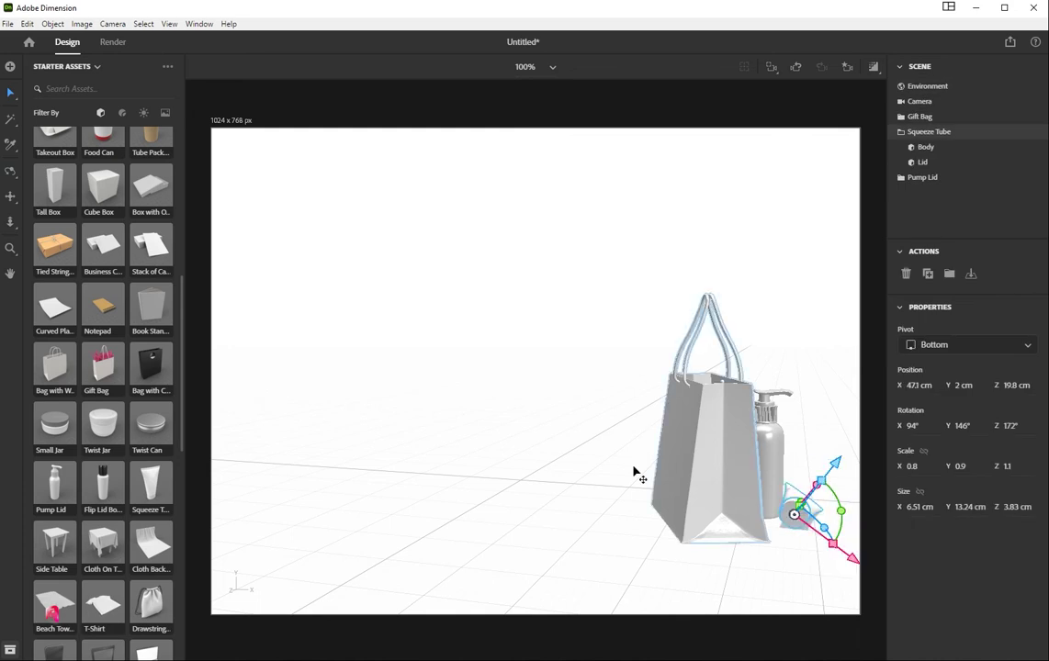
Step: Orbit the camera back to the front of the three products and pull it slightly farther away
key("1")
left_click_drag(341, 336, 226, 339)
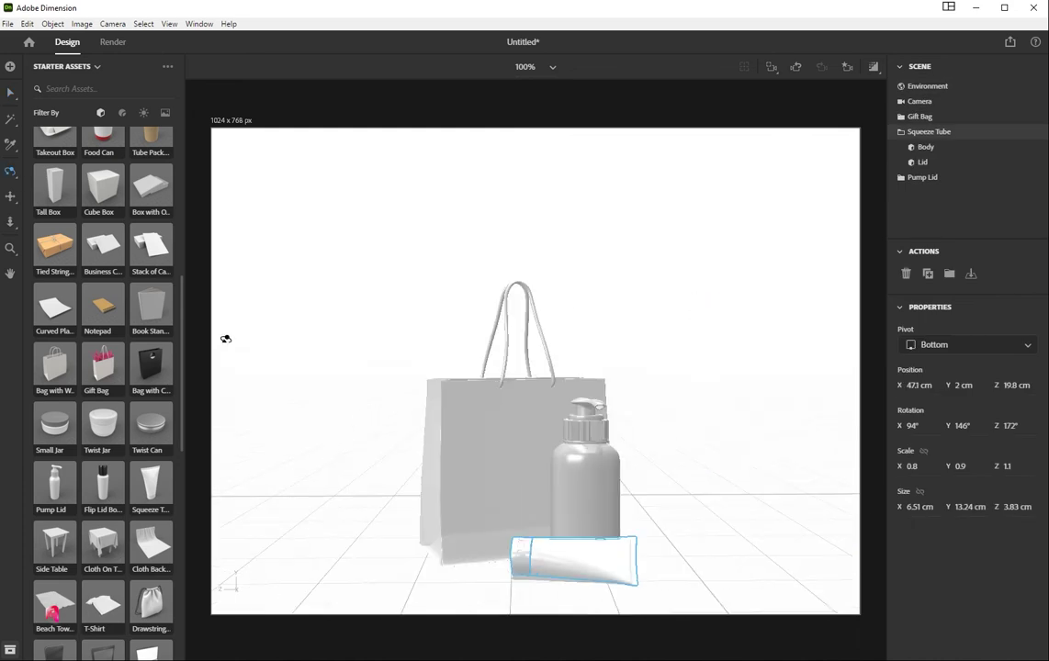
left_click_drag(561, 558, 555, 614)
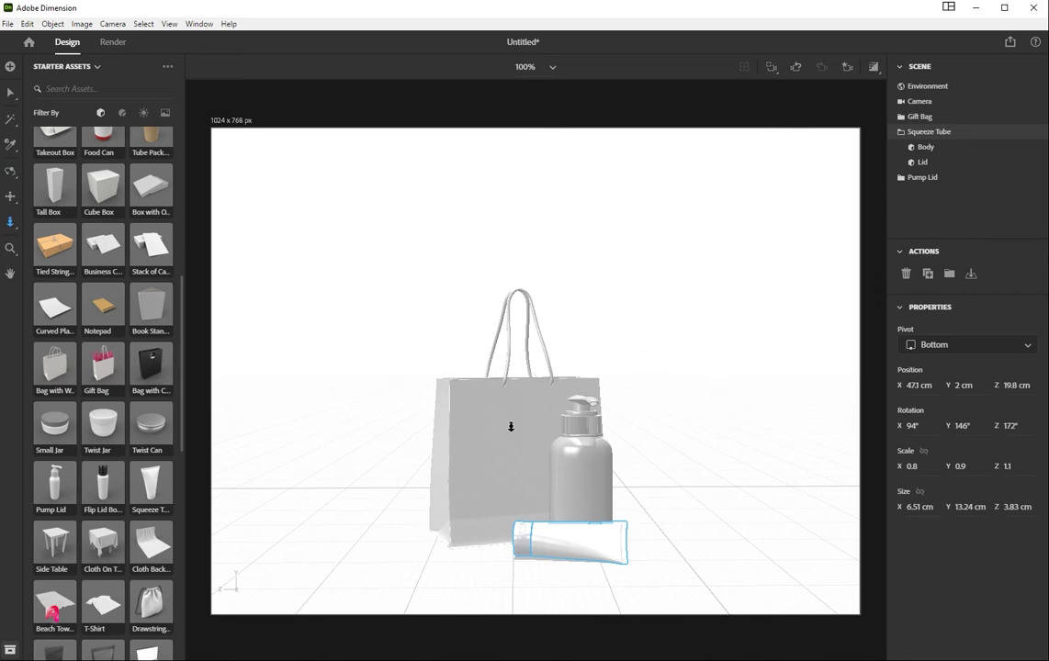
Step: Add Splash B, turn it to about 173°, 63°, -174°, scale it to 0.8, 1, 2.5 and sink it partly into the ground under the products
scroll(113, 313, "down", 5)
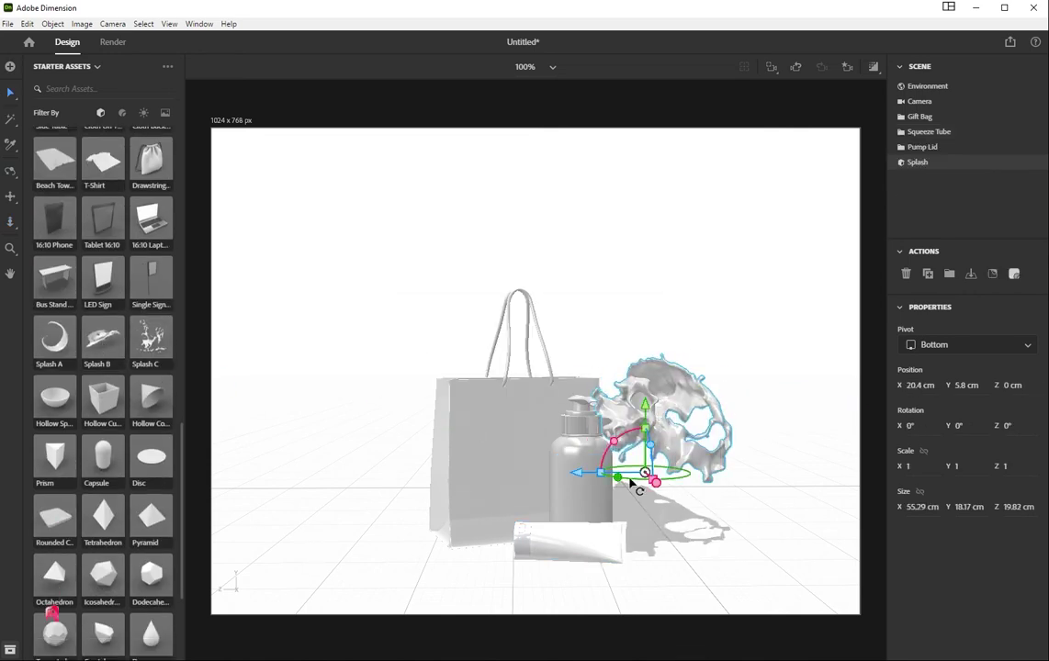
left_click_drag(628, 455, 709, 464)
left_click_drag(670, 531, 432, 551)
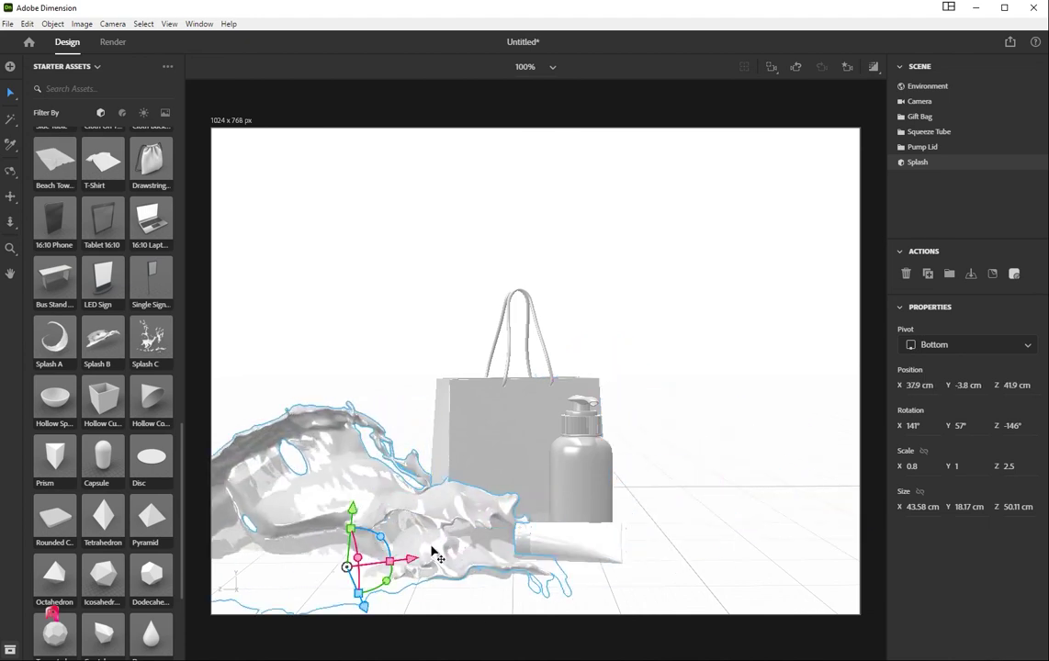
left_click_drag(357, 558, 487, 520)
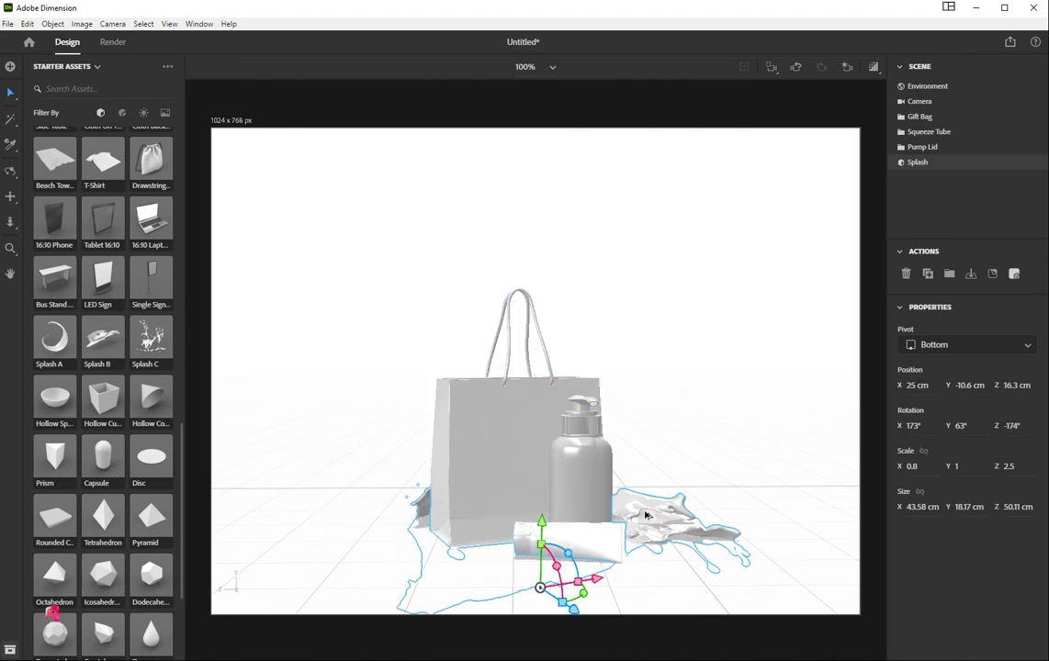
Step: Duplicate the splash, then turn and move one of the two to rise from the ground beside the bag's left side
left_click_drag(645, 516, 574, 500, "alt")
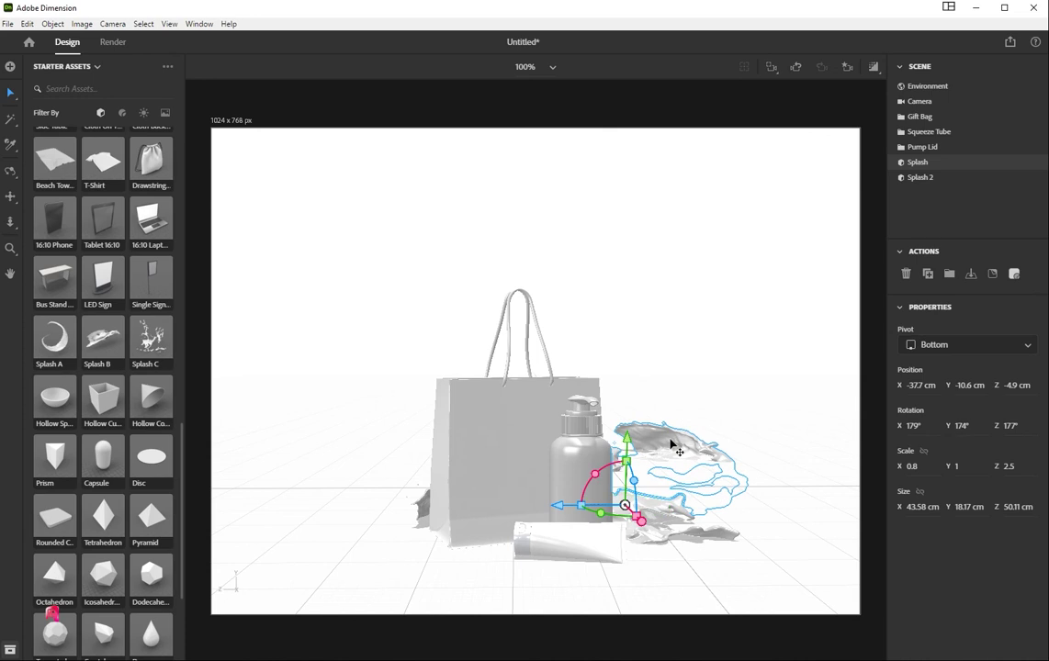
left_click_drag(673, 436, 435, 496)
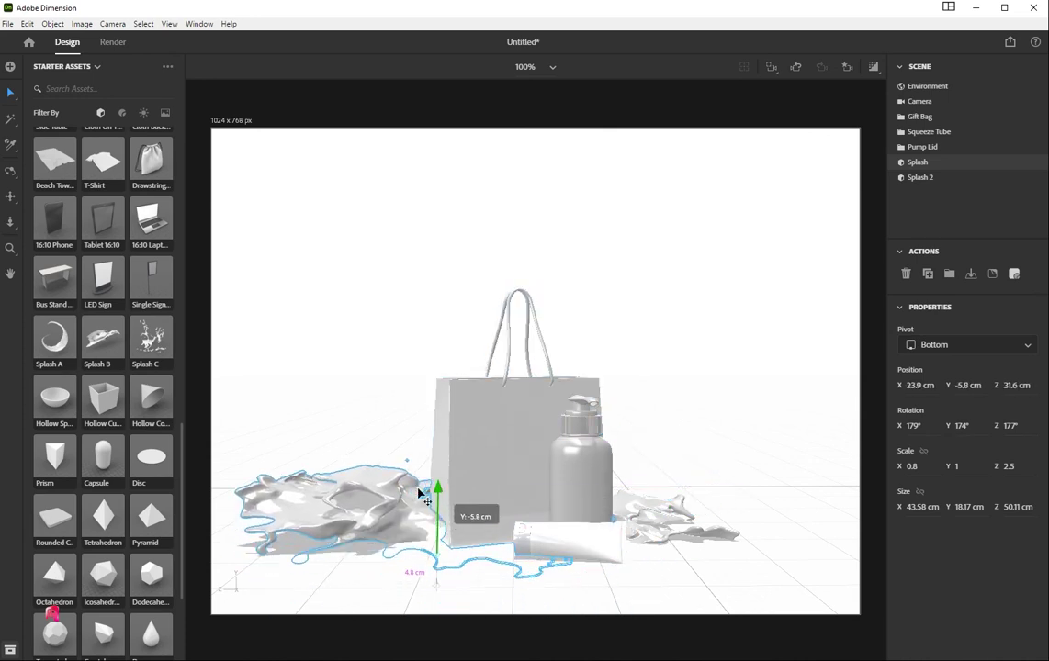
left_click_drag(405, 564, 418, 522)
left_click_drag(407, 595, 397, 572)
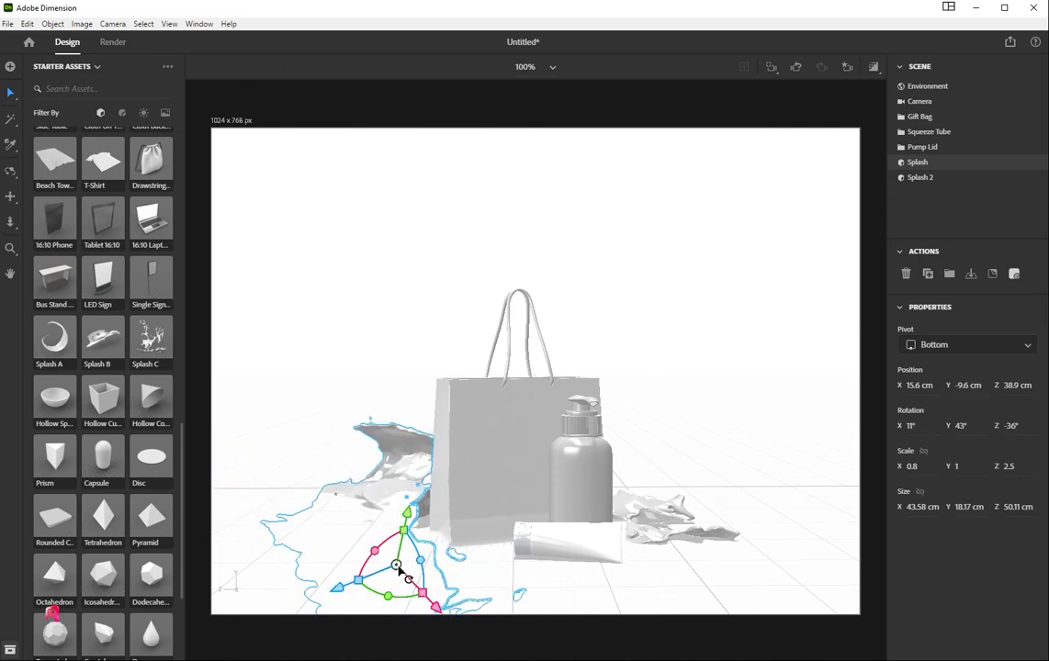
left_click_drag(410, 520, 422, 513)
left_click_drag(436, 554, 334, 576)
left_click_drag(409, 574, 432, 590)
left_click(716, 504)
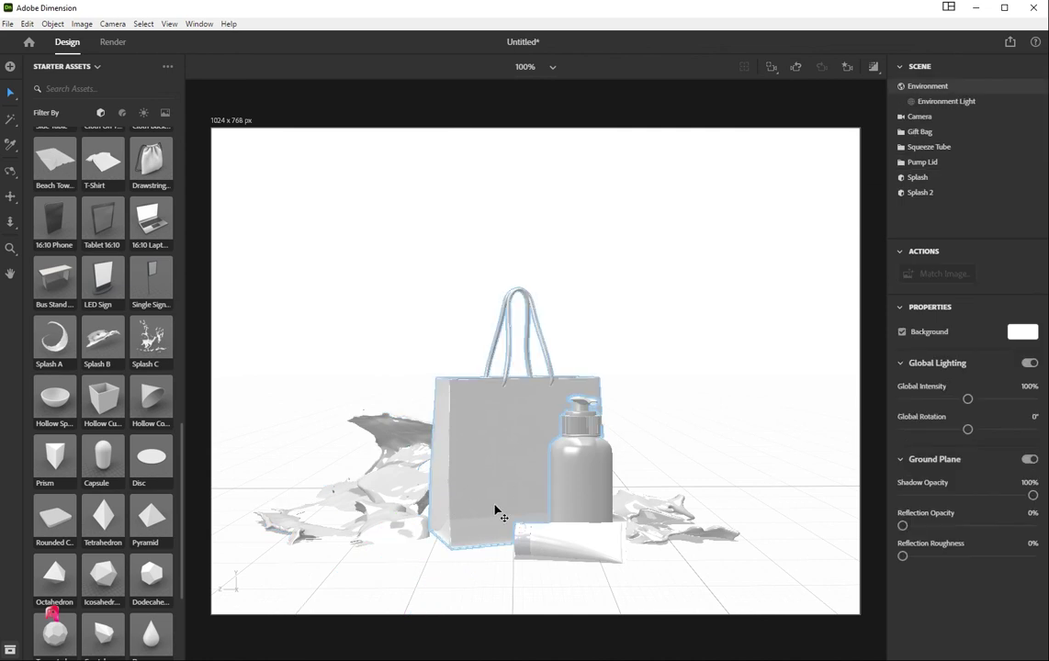
Step: Add Splash A in front of the products, turned to about 39°, 72°, -36° and scaled to about 2.4, 0.6, 0.7
left_click(73, 340)
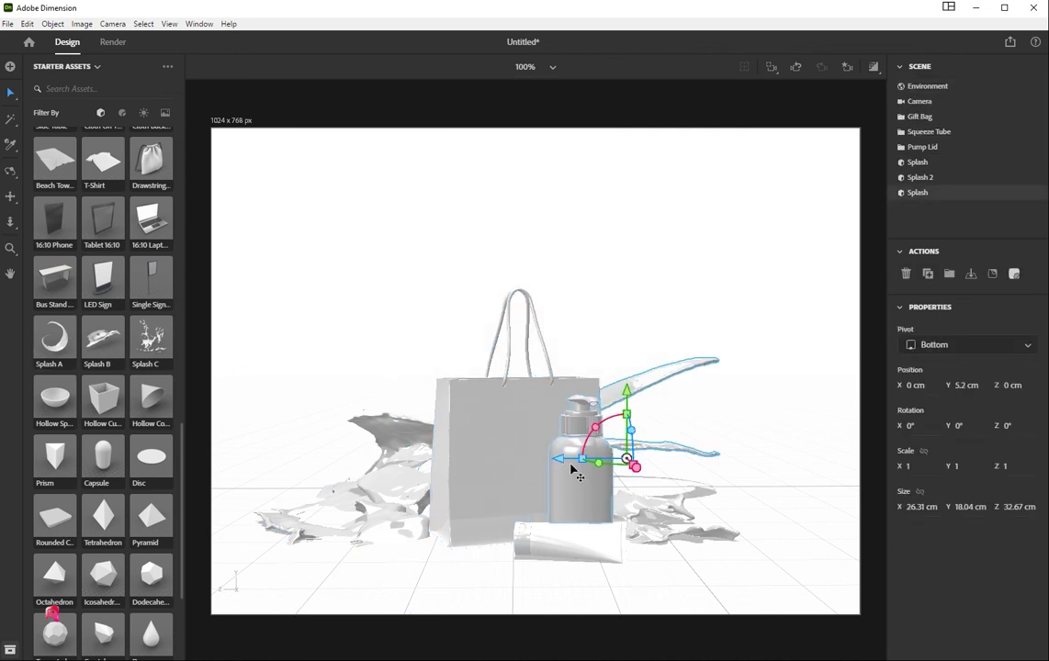
left_click_drag(571, 470, 569, 543)
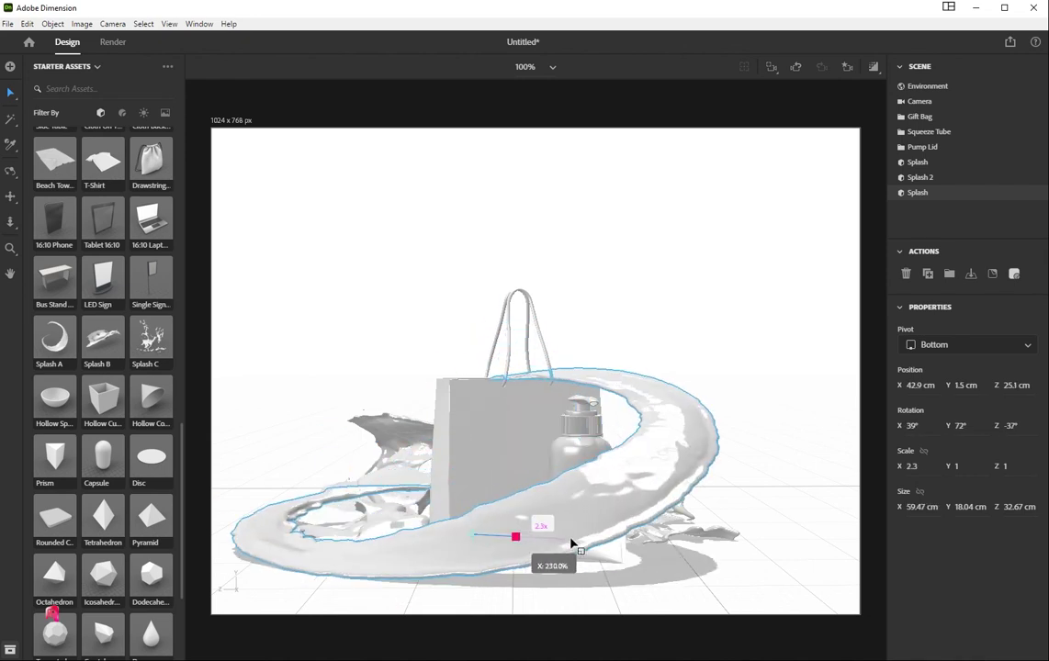
left_click_drag(470, 496, 523, 542)
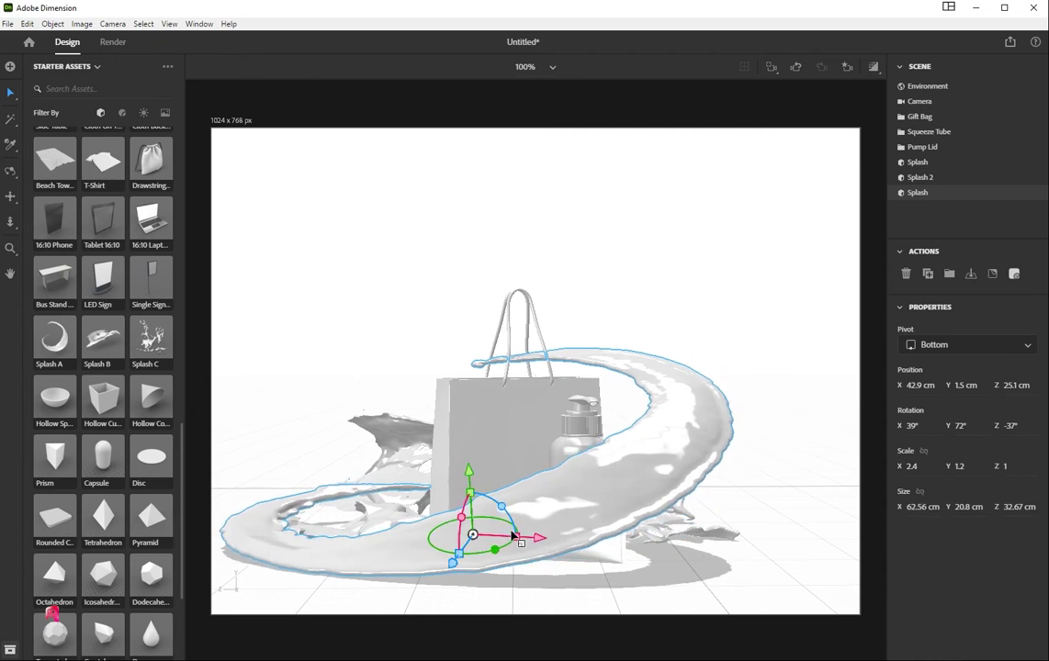
left_click_drag(478, 492, 518, 526)
left_click_drag(464, 571, 478, 560)
left_click_drag(503, 520, 517, 549)
mouse_move(459, 567)
left_mouse_down()
mouse_move(429, 592)
mouse_move(479, 570)
left_mouse_up()
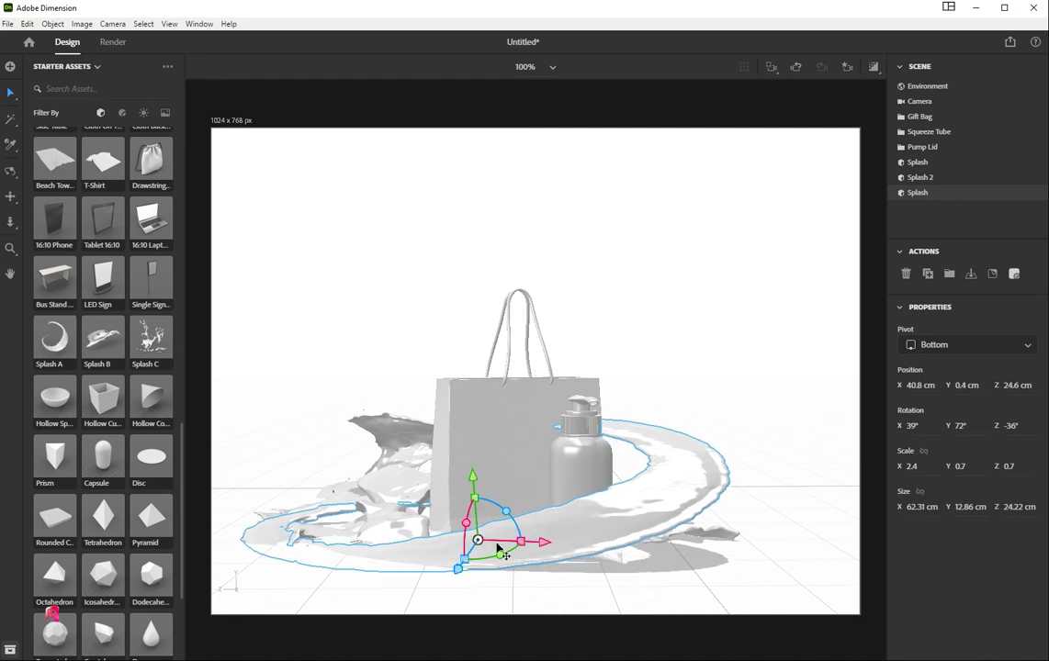
left_click_drag(475, 484, 485, 508)
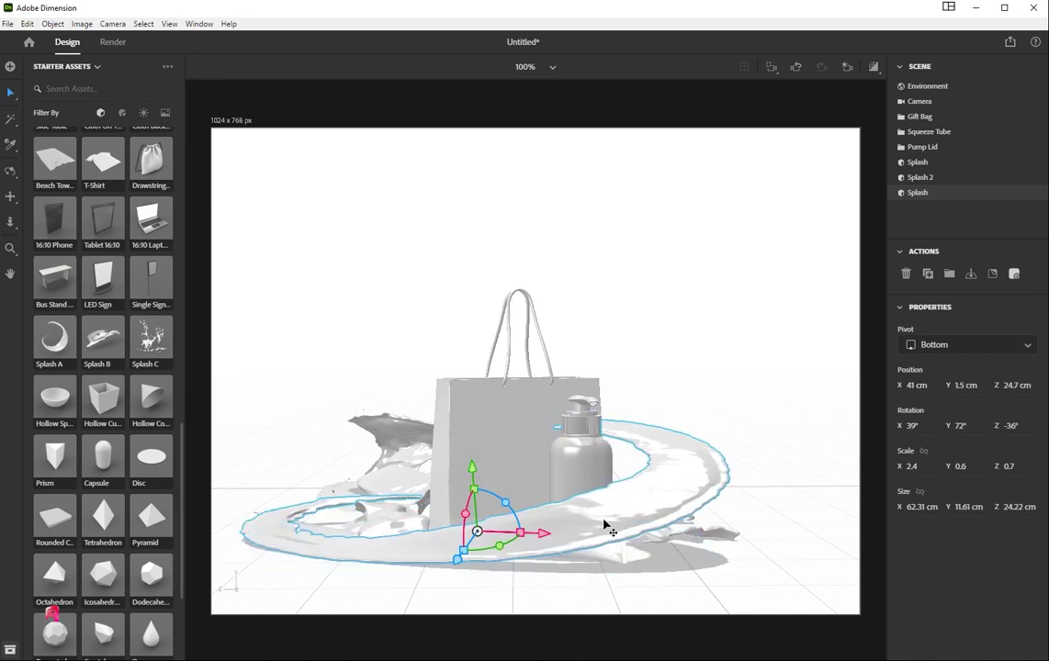
Step: Lay the curved splash around the products, turned to about 179°, -12°, -172° and scaled to 2.4, 0.4, 2.1
left_click_drag(500, 546, 726, 482)
left_click_drag(519, 523, 441, 542)
left_click_drag(666, 489, 700, 509)
left_click_drag(518, 522, 503, 542)
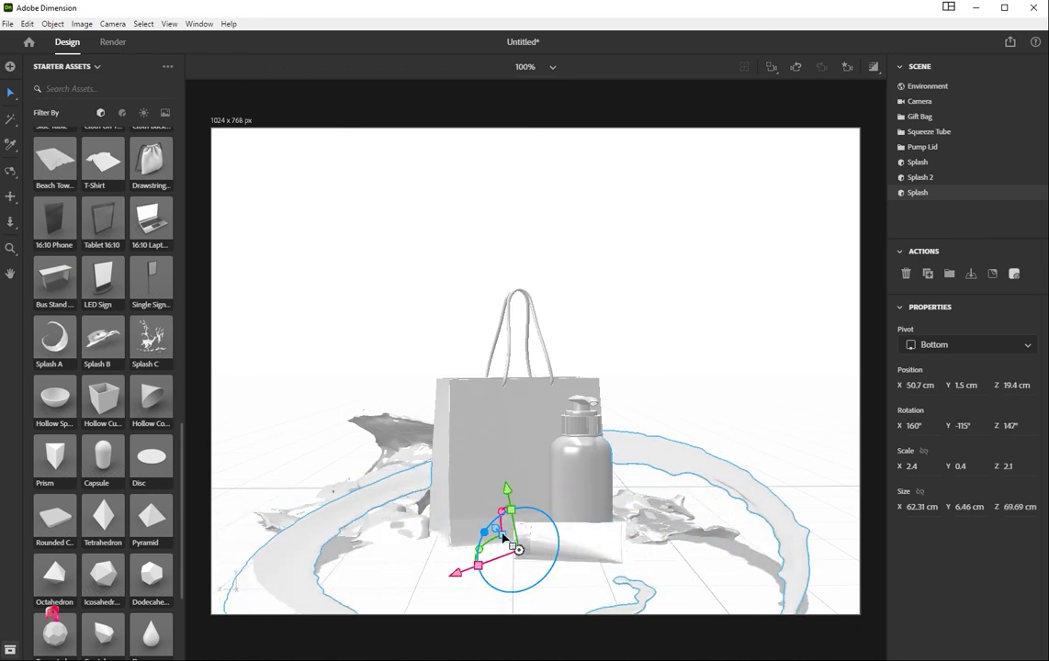
left_click_drag(447, 484, 598, 462)
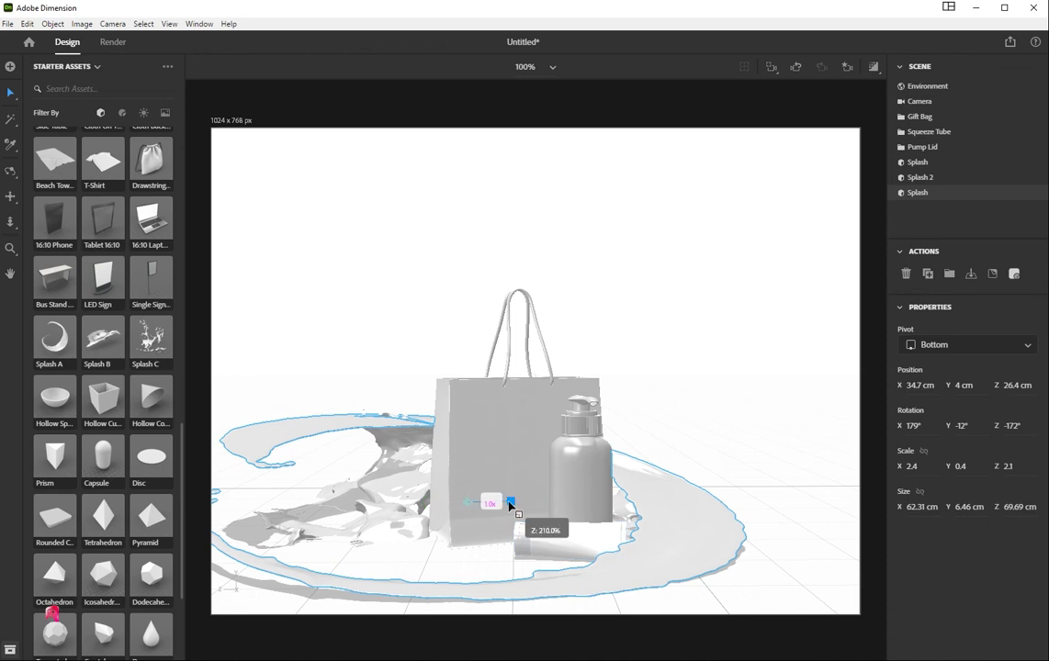
Step: Flatten the curved splash into a ring scaled to about 2.1, 0, 1.7 and tilt it to about 177°, 4°, -173° around the products
left_click_drag(510, 506, 507, 497)
left_click_drag(652, 530, 693, 541)
mouse_move(498, 477)
left_mouse_down()
mouse_move(499, 530)
mouse_move(501, 487)
left_mouse_up()
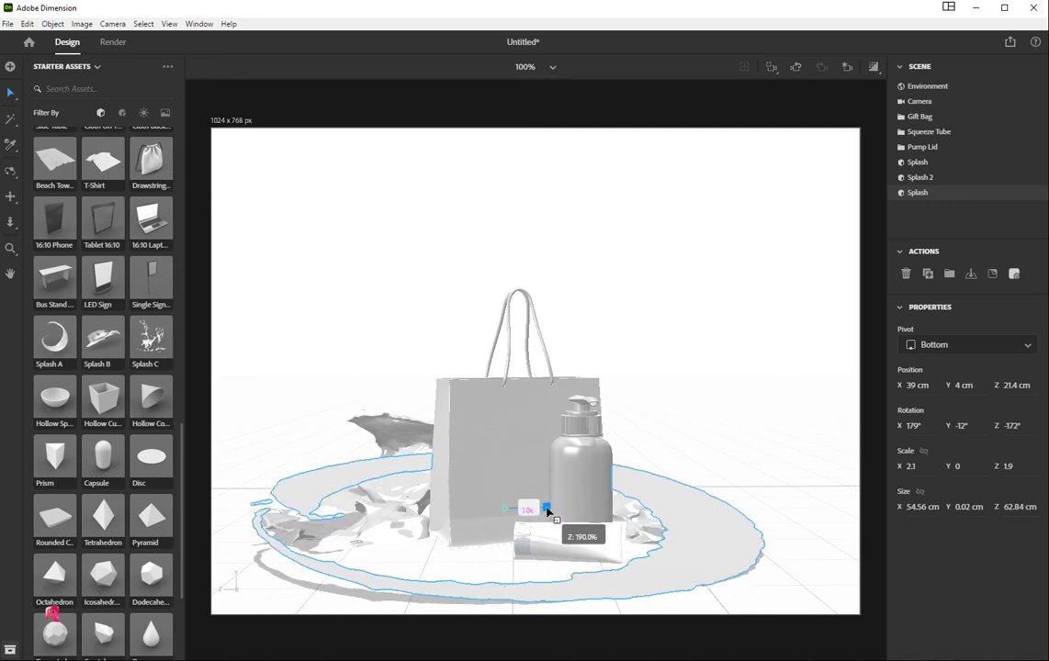
mouse_move(527, 498)
left_mouse_down()
mouse_move(543, 511)
mouse_move(562, 502)
mouse_move(512, 496)
mouse_move(537, 484)
left_mouse_up()
left_click(508, 482)
left_click(511, 486)
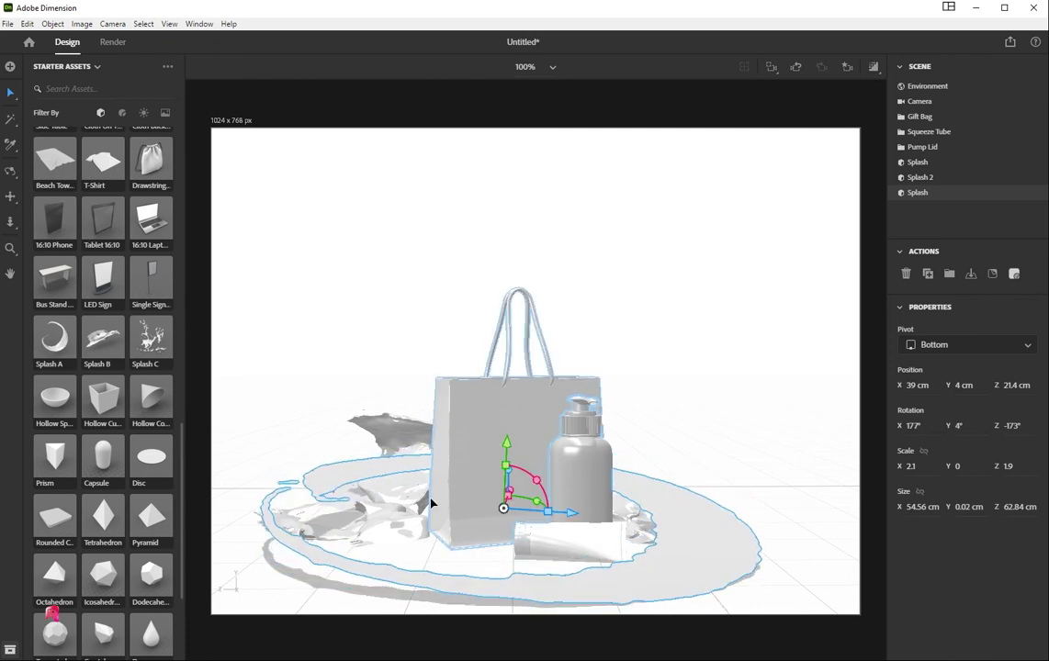
left_click_drag(549, 517, 505, 497)
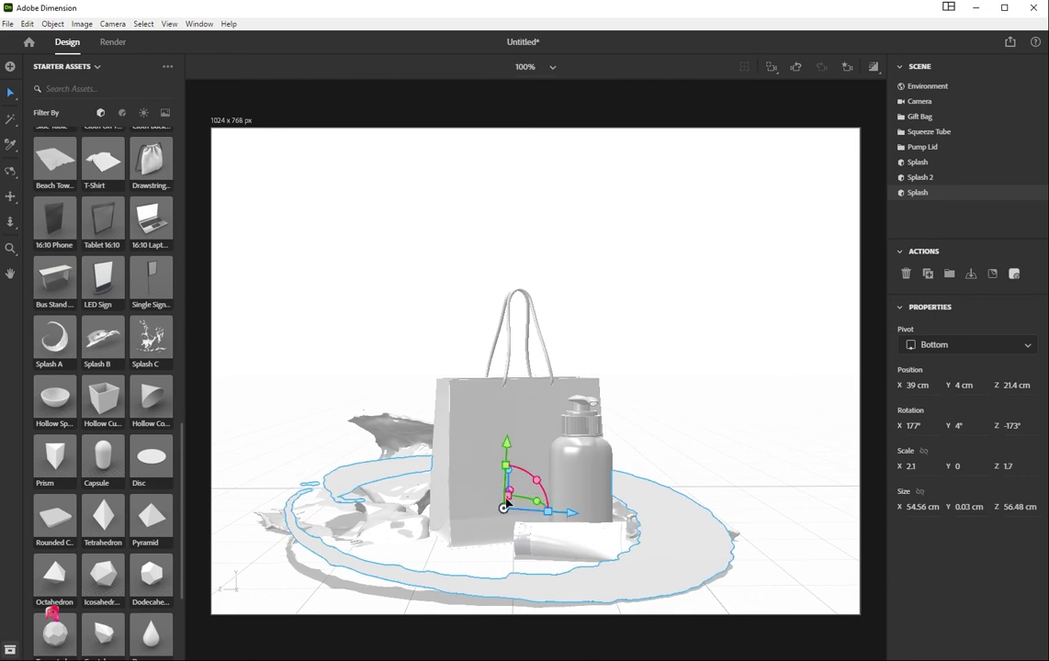
left_click_drag(511, 503, 563, 521)
left_click_drag(546, 479, 548, 485)
Step: Add Splash C to the right of the pump bottle, turned to about 147°, -157°, 140° and scaled to about 2.5, 1, 1.9
left_click(153, 338)
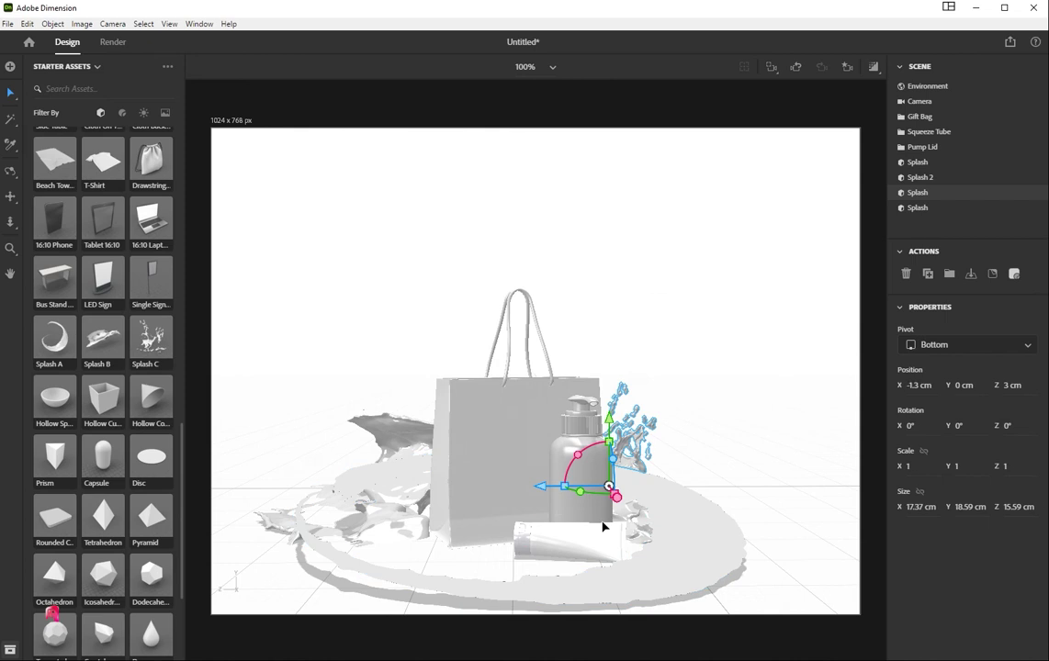
left_click(698, 434)
left_click_drag(630, 444, 675, 487)
left_click(648, 540)
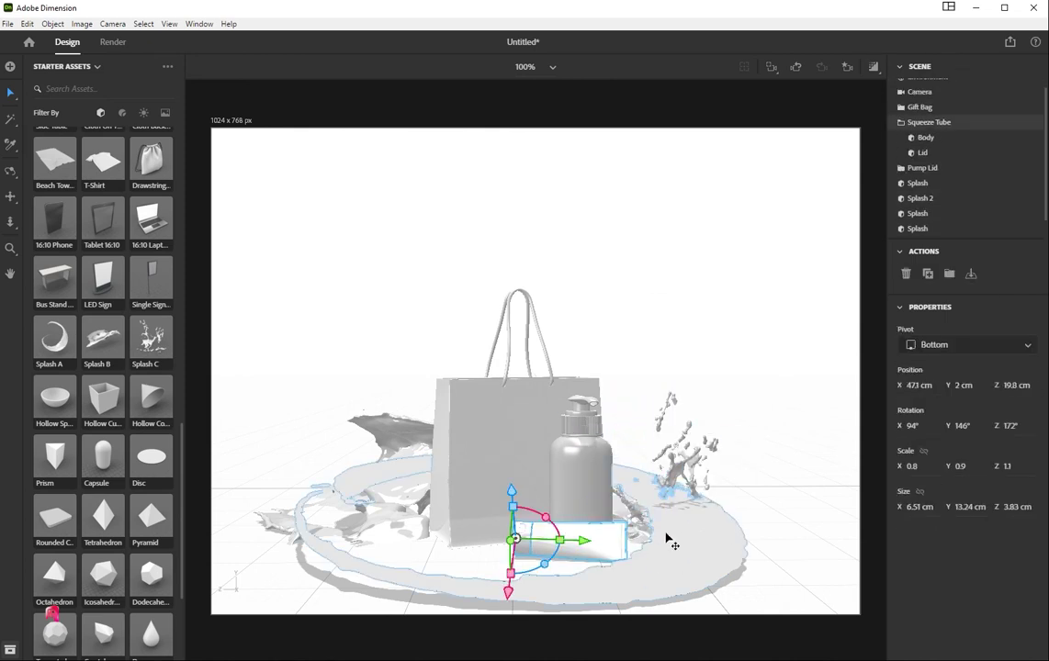
left_click(662, 481)
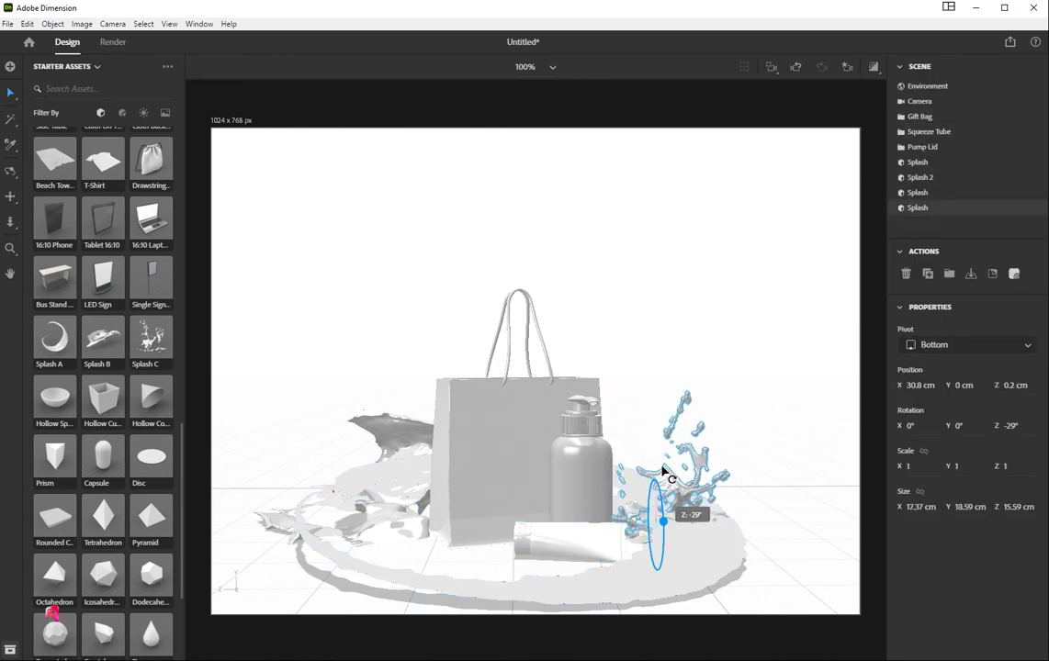
left_click_drag(677, 489, 651, 459)
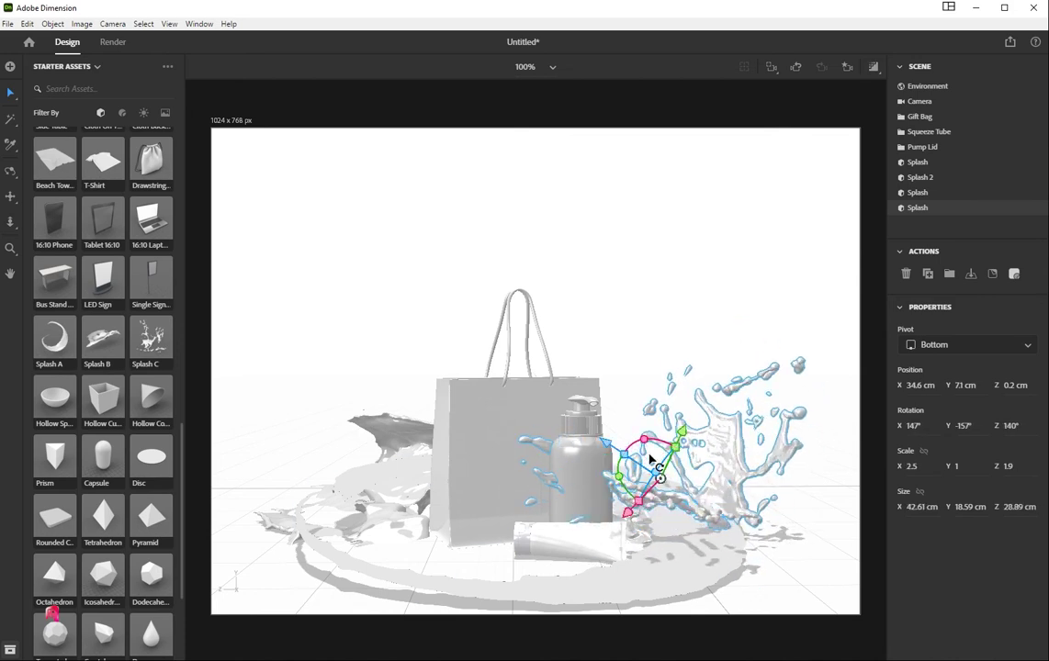
left_click_drag(640, 500, 648, 502)
Step: Duplicate the droplet splash and place a smaller one scaled to 1.8, 0.7, 1.4 left of the bag, at about X 36 cm, Z 38 cm
left_click_drag(733, 462, 595, 462, "alt")
left_click_drag(534, 450, 448, 488, "shift")
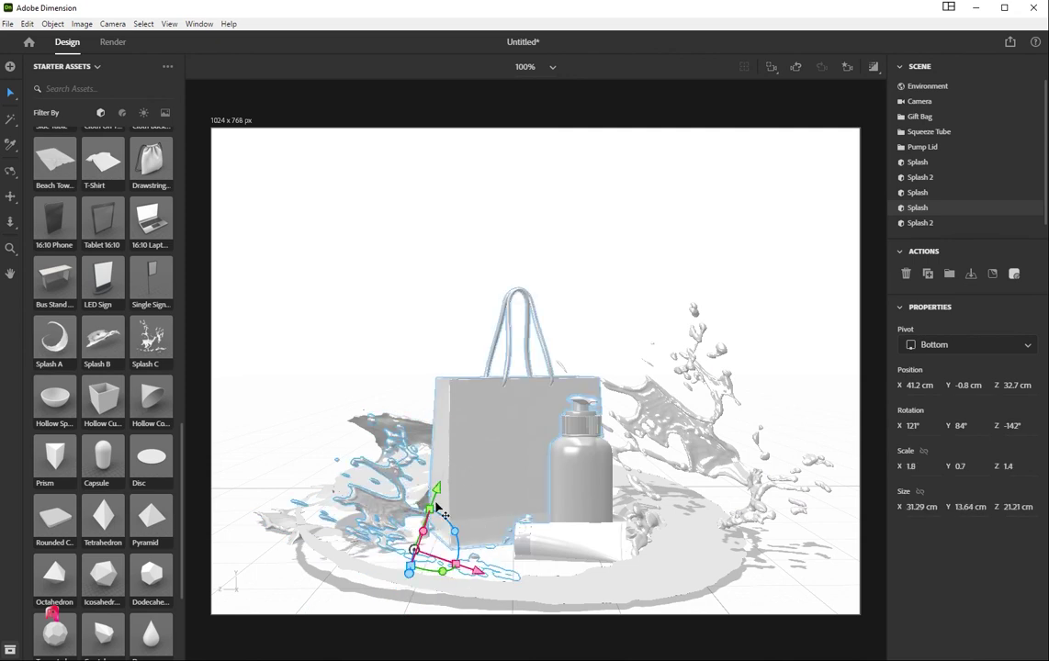
left_click_drag(455, 531, 389, 520)
left_click_drag(431, 480, 433, 474)
left_click_drag(478, 553, 438, 552)
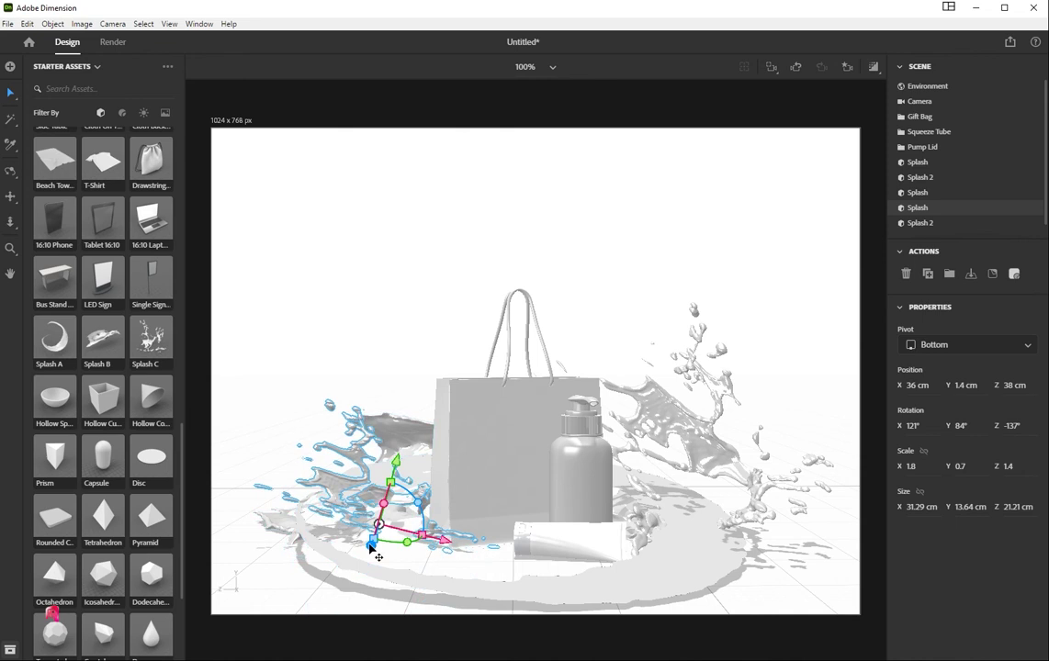
Step: Turn the left droplet splash to about 168°, -41°, -174° at X 45.3 cm, Y 0 cm, and place a duplicate to the right of the tube
left_click_drag(372, 549, 550, 590)
left_click_drag(408, 545, 434, 555)
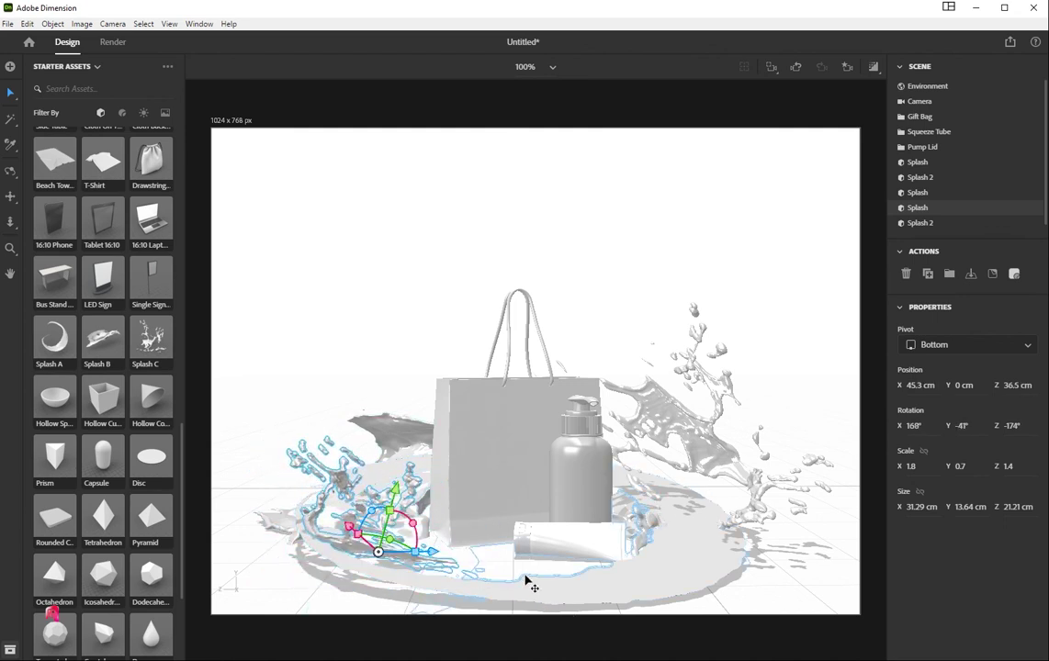
left_click(762, 595)
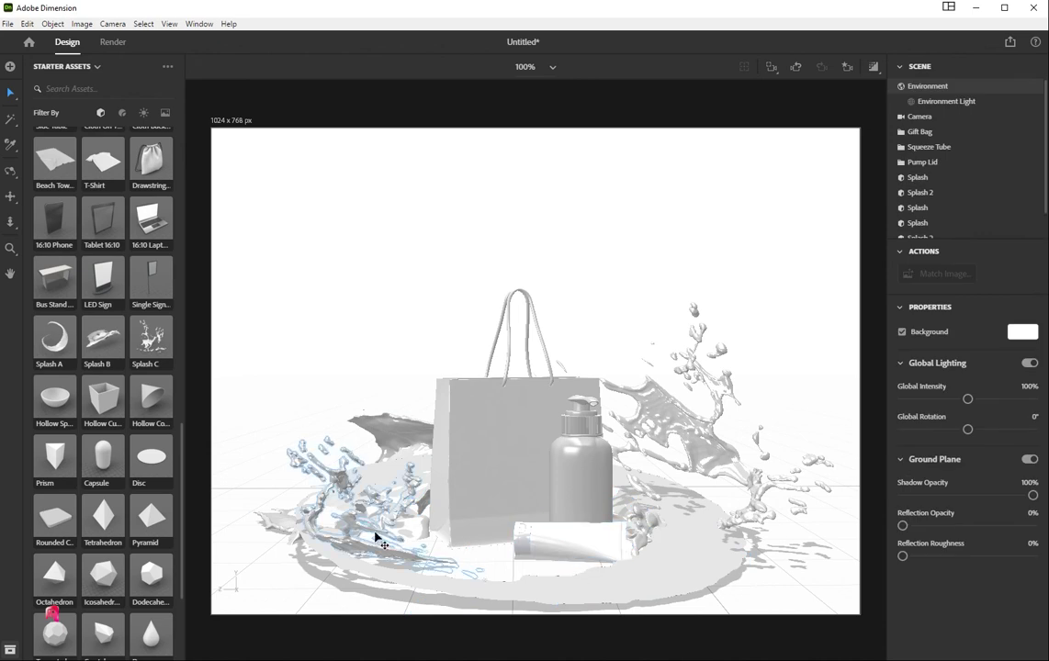
left_click_drag(376, 530, 546, 604, "alt")
left_click(690, 582)
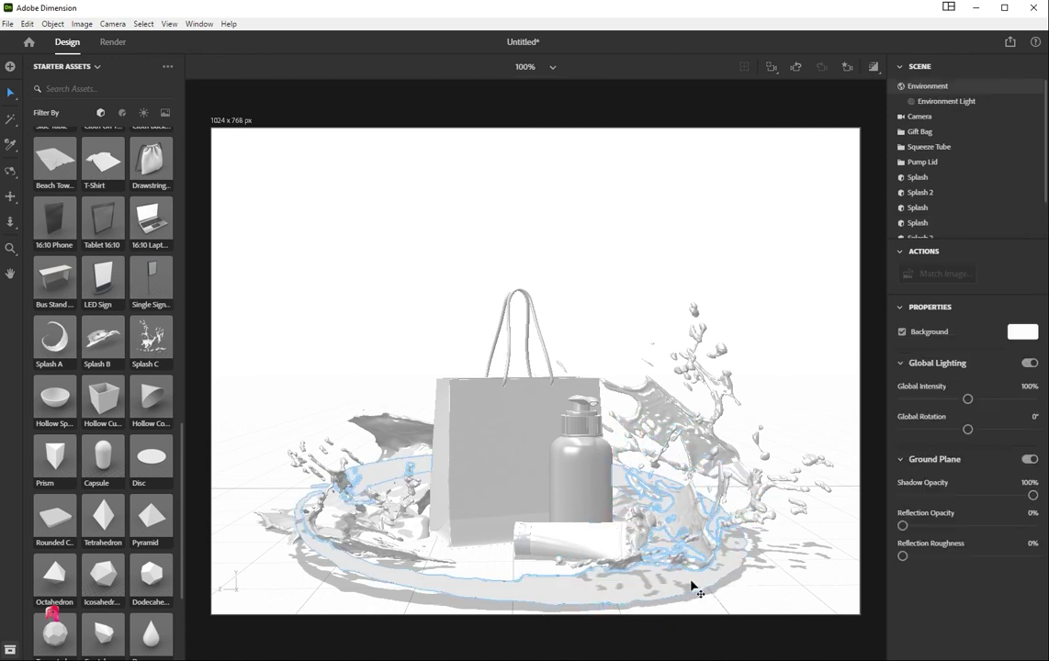
Step: Duplicate the large droplet splash and try it behind the bag, scaled to about 8.3, 3.4, 6.2
left_click_drag(664, 425, 386, 297, "alt")
left_click_drag(397, 381, 496, 328)
left_click_drag(430, 314, 451, 377)
left_click_drag(459, 354, 452, 350)
left_click_drag(399, 418, 423, 436)
left_click_drag(449, 353, 448, 341)
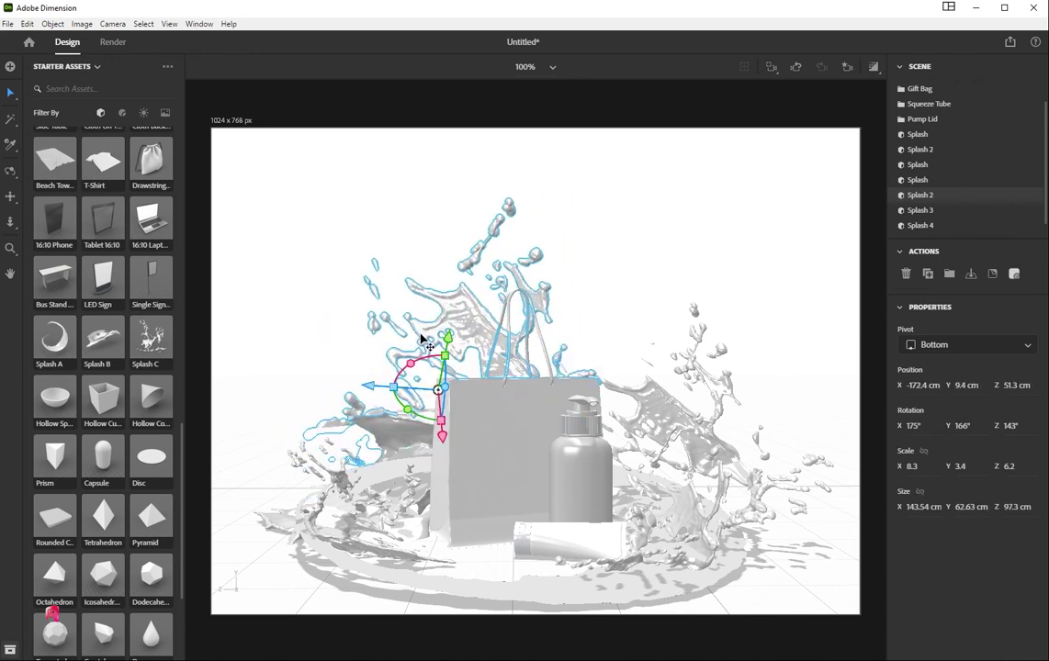
Step: Try the duplicated splash in front of the bag, turned to about 89°, -39°, -12° and scaled to 5.9, 2.4, 4.5
left_click_drag(372, 395, 518, 411)
left_click_drag(458, 358, 454, 392)
left_click_drag(497, 447, 388, 439)
left_click_drag(396, 374, 538, 424)
left_click_drag(565, 497, 438, 341)
left_click(598, 347)
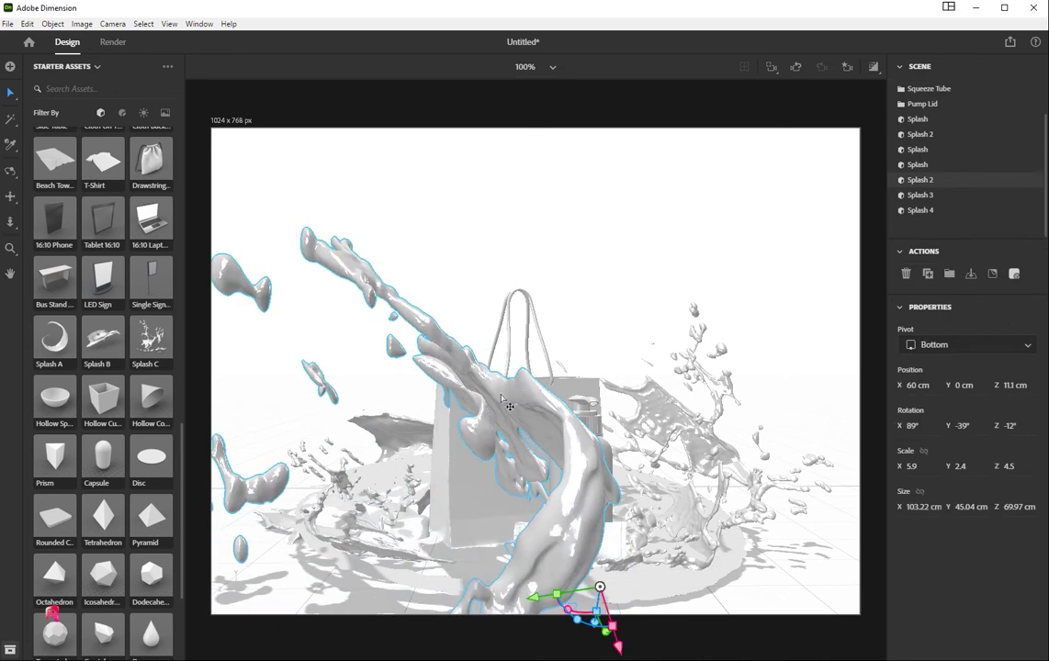
Step: Undo the last changes to the duplicated large splash and delete it
key("ctrl+z")
key("ctrl+z")
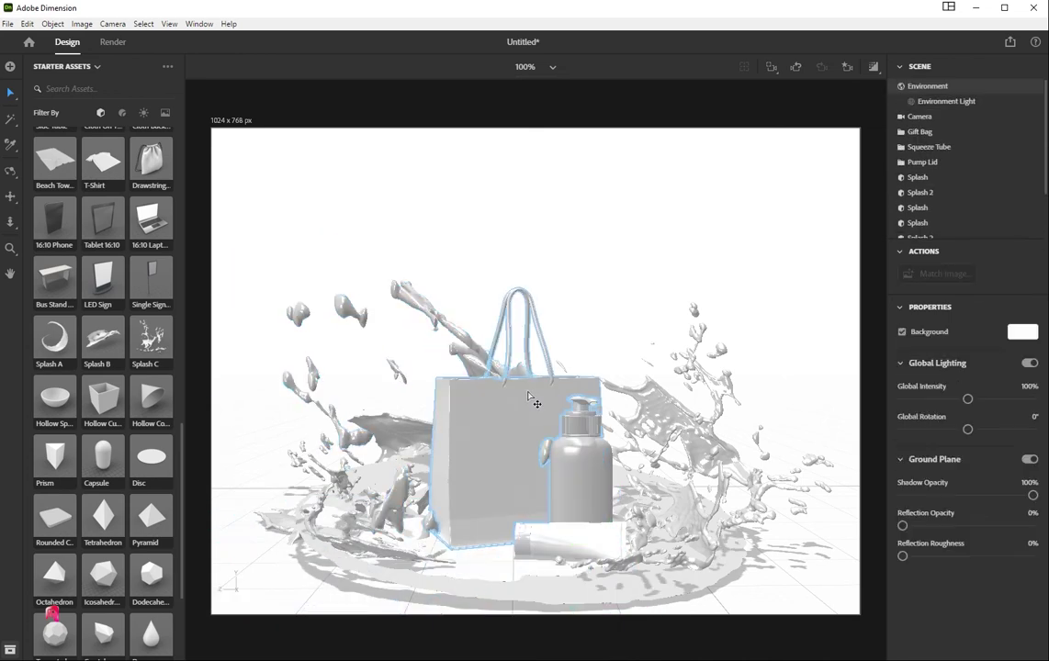
left_click(473, 352)
key("Delete")
Step: Add a Splash C model, enlarge it to a scale of about 2.1, and place it to the left of the gift bag
scroll(101, 368, "up", 1)
left_click(150, 404)
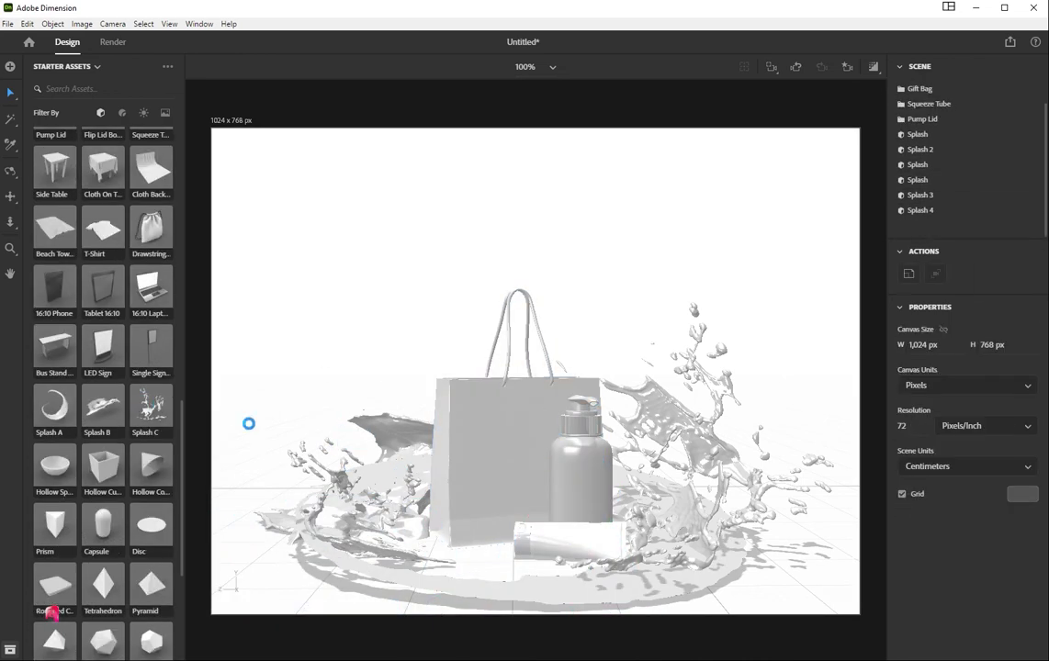
left_click_drag(536, 491, 339, 404)
left_click_drag(267, 494, 401, 511)
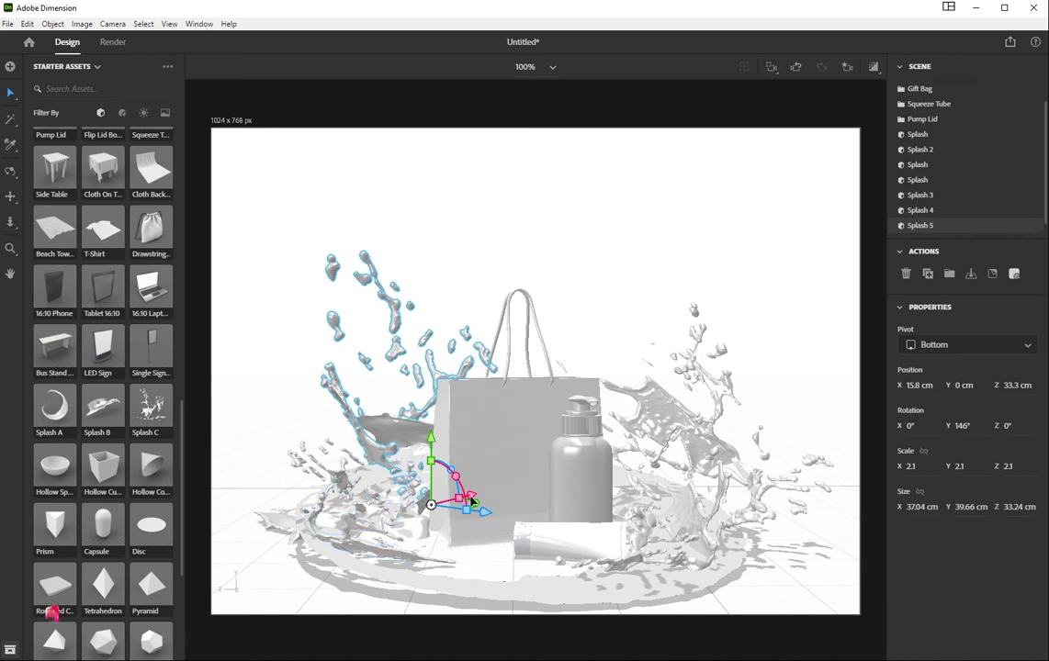
left_click_drag(470, 499, 487, 551)
left_click(607, 323)
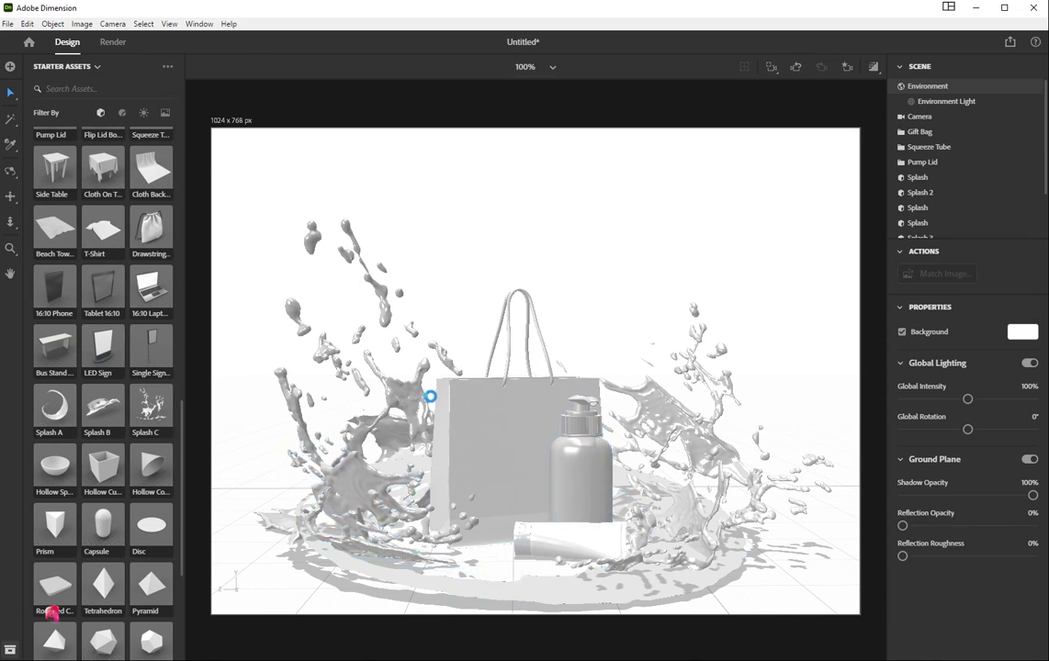
Step: Add another Splash C in front of the bag, turned to about 149°, 180°, -180° and shrunk to a scale of 0.4
left_click_drag(579, 492, 512, 576)
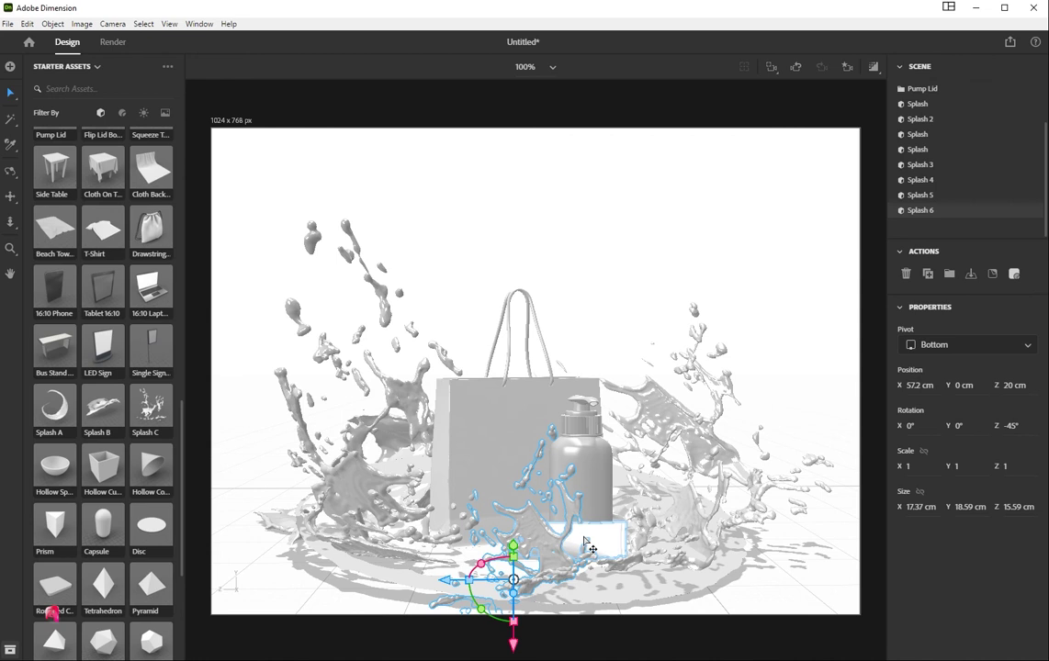
key("ctrl+z")
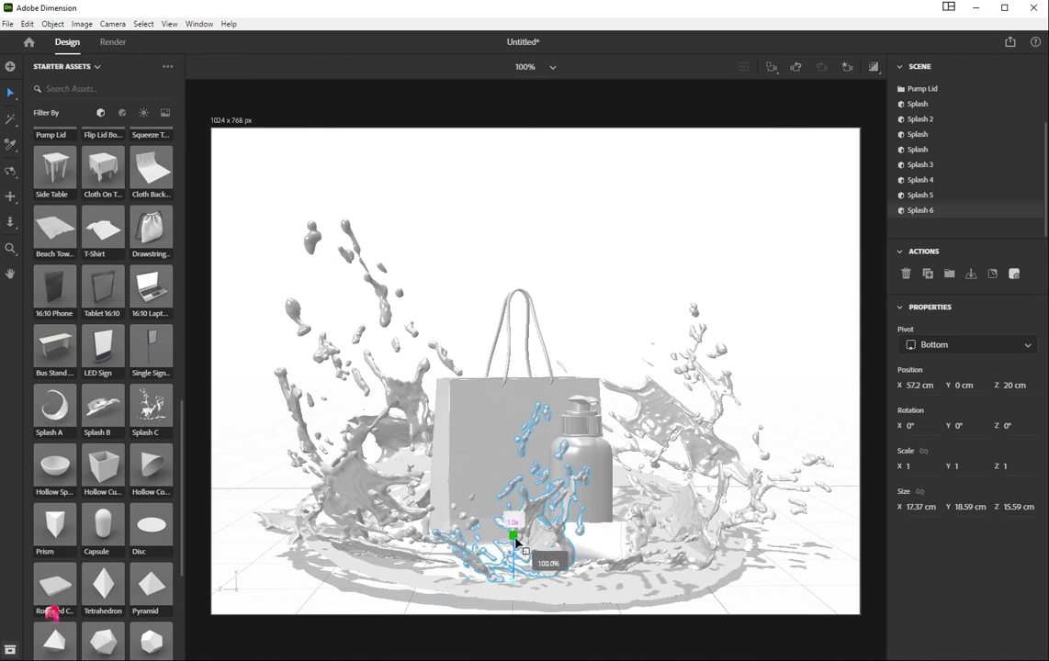
left_click_drag(516, 543, 495, 592)
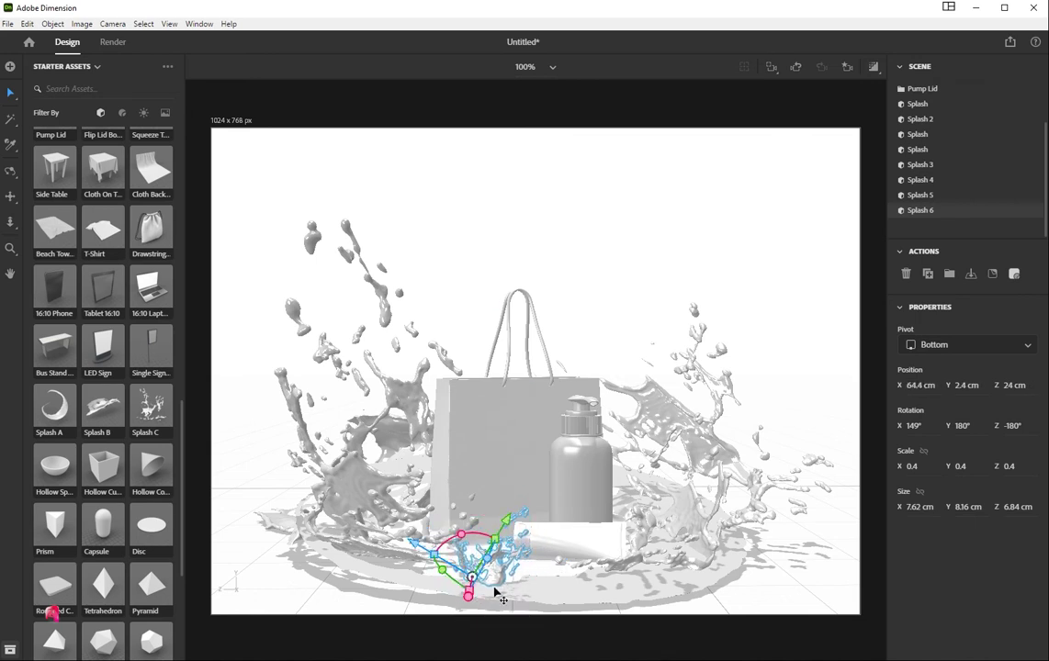
Step: Move the small splash over to the left splashes at about X 57.1, Y 2, Z 37.2 cm, turned to 1°, 60°, 0°
left_click_drag(424, 553, 375, 512)
mouse_move(347, 585)
left_mouse_down()
mouse_move(340, 574)
mouse_move(361, 571)
left_mouse_up()
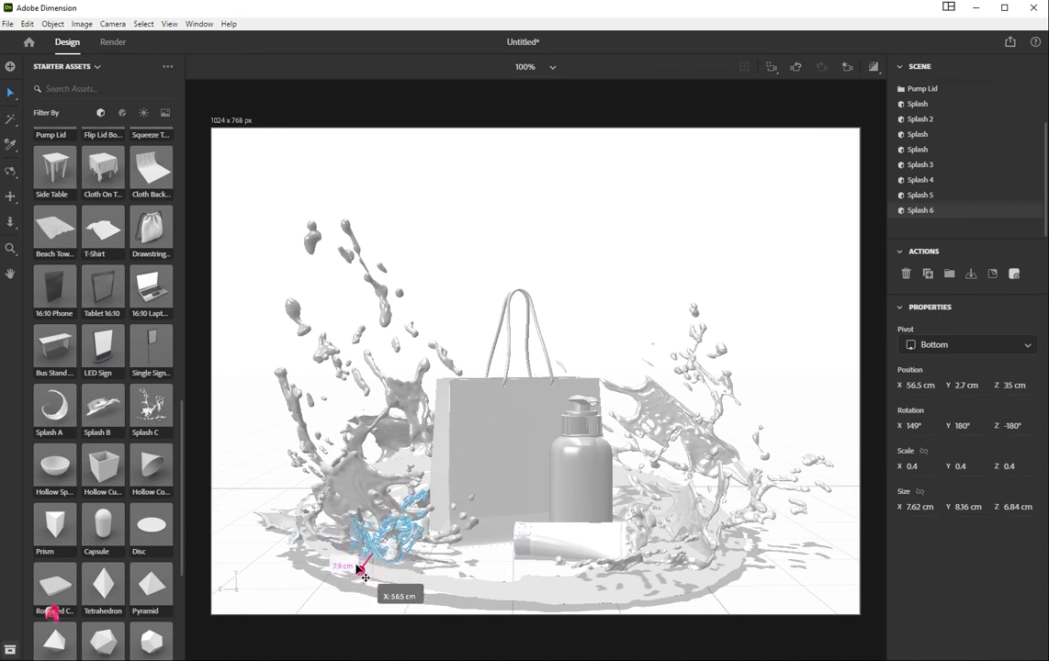
left_click_drag(368, 515, 284, 551)
left_click_drag(341, 488, 346, 508)
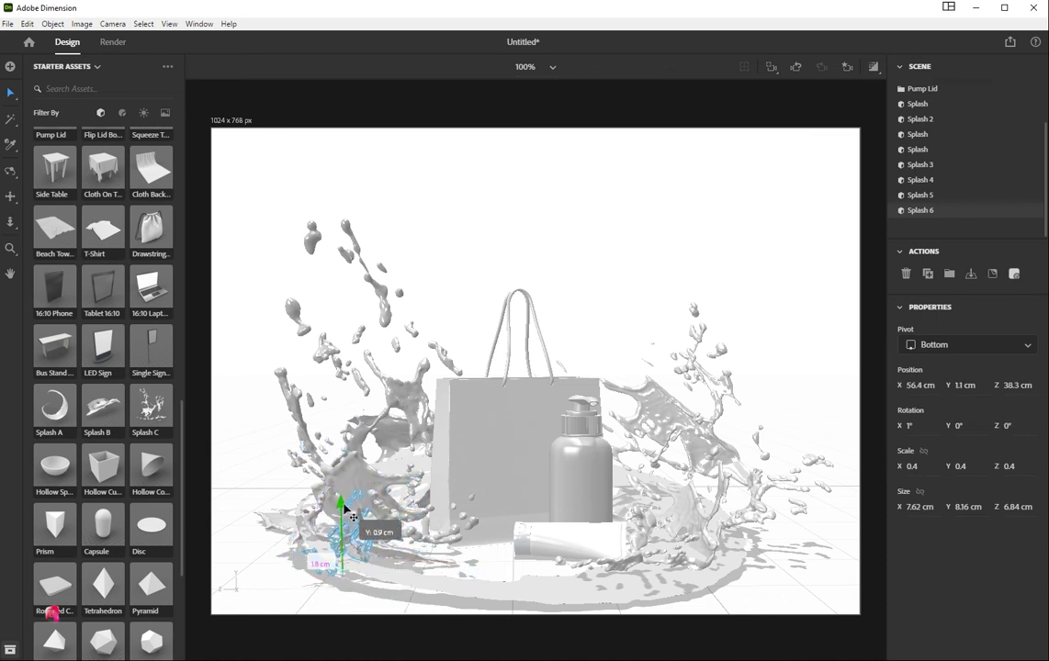
left_click_drag(328, 561, 444, 576)
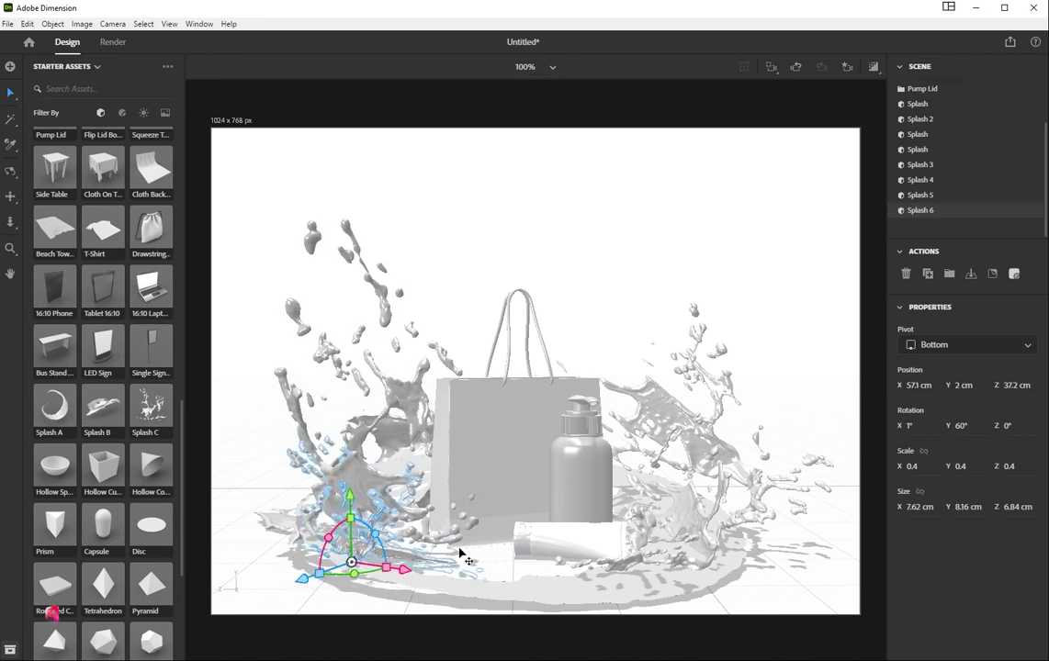
left_click(634, 340)
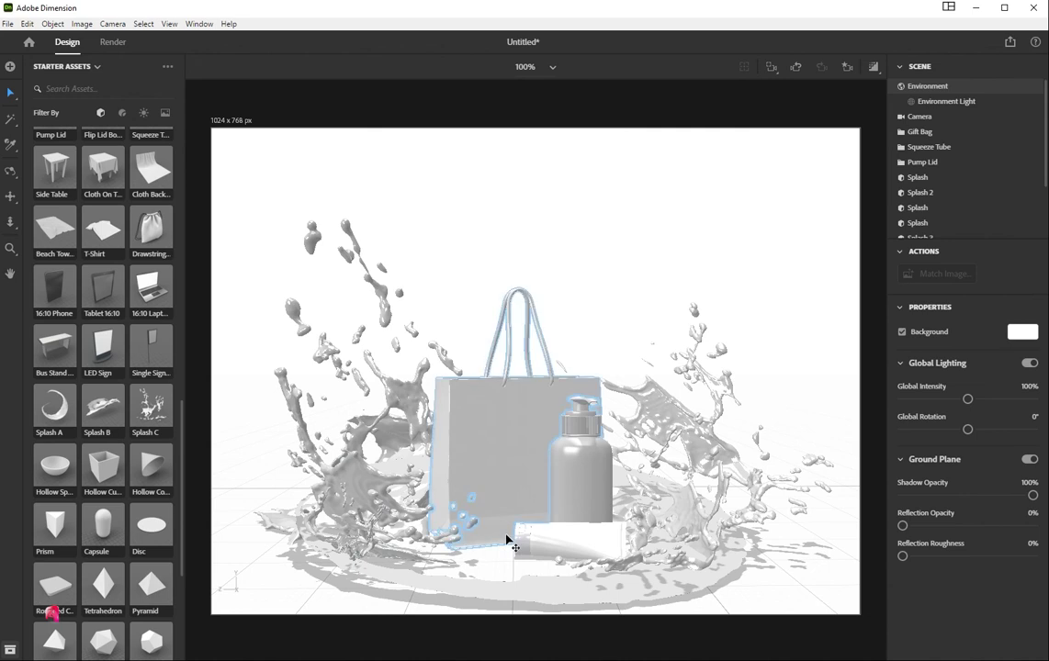
Step: Reposition the flat ring splash around the products to about X 37.2, Y 3.4, Z 19.9 cm, turned to 180°, 5°, -174°
left_click(496, 591)
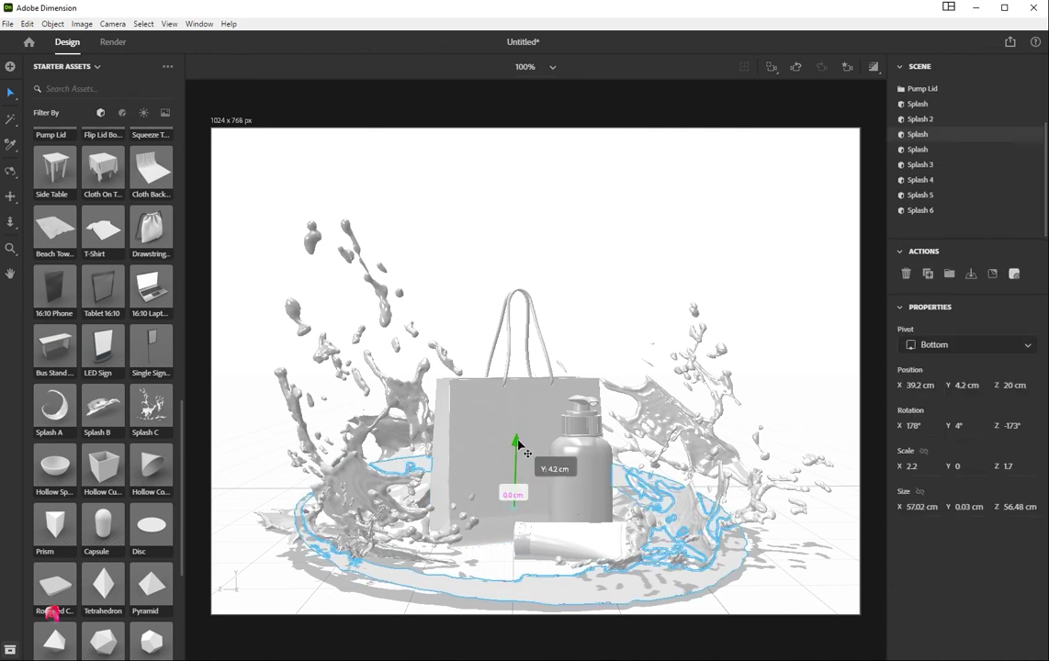
left_click_drag(519, 445, 666, 503)
left_click_drag(545, 482, 546, 485)
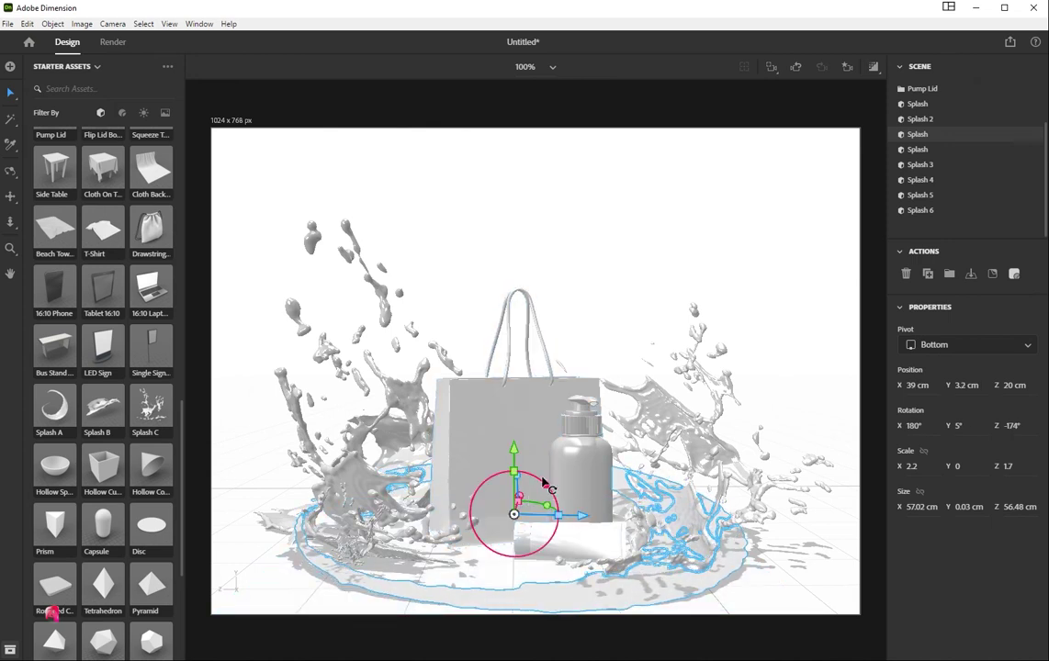
left_click_drag(521, 501, 526, 498)
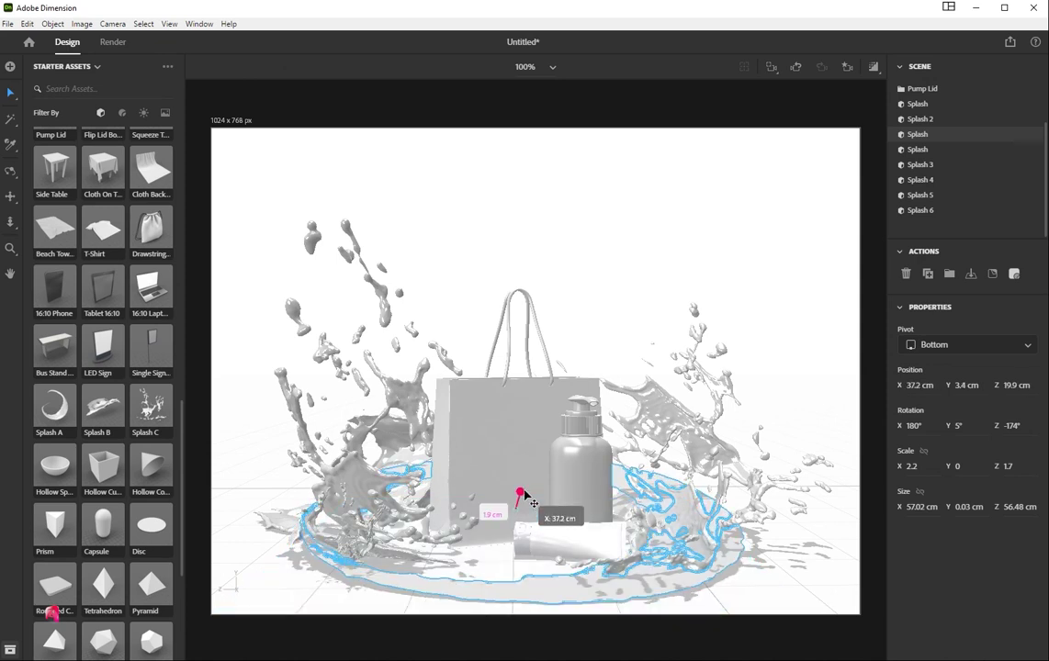
key("Escape")
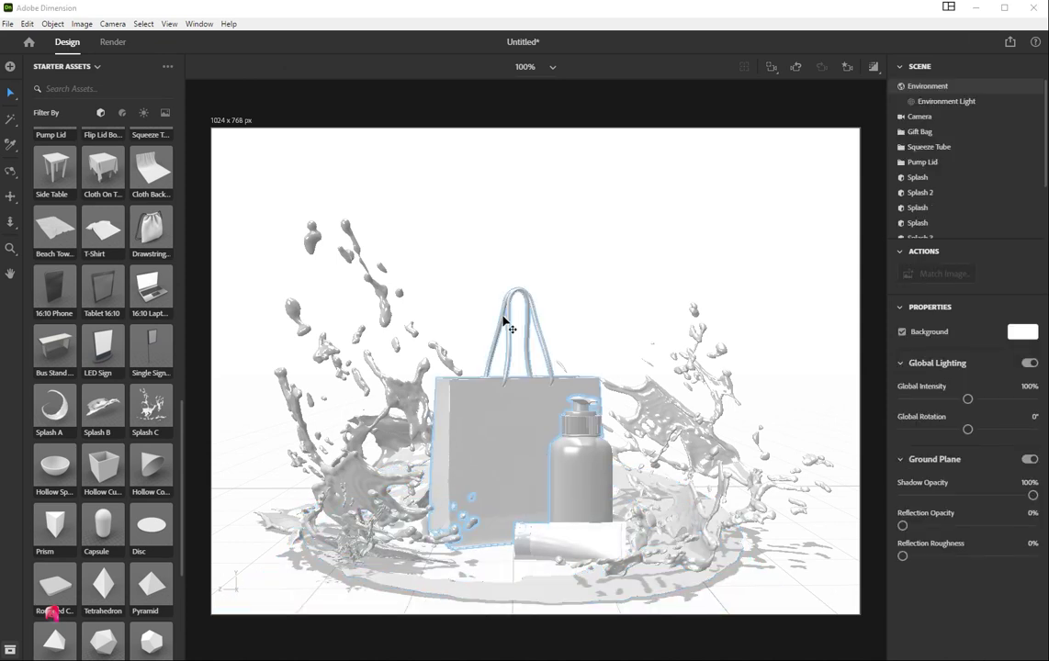
Step: Shift the large left splash away from the bag, and set the small one at X 52.9, Y 0, Z 36.3 cm, turned to 86°, 31°, -87°
left_click(431, 535)
left_click_drag(454, 535, 447, 578)
left_click(363, 558)
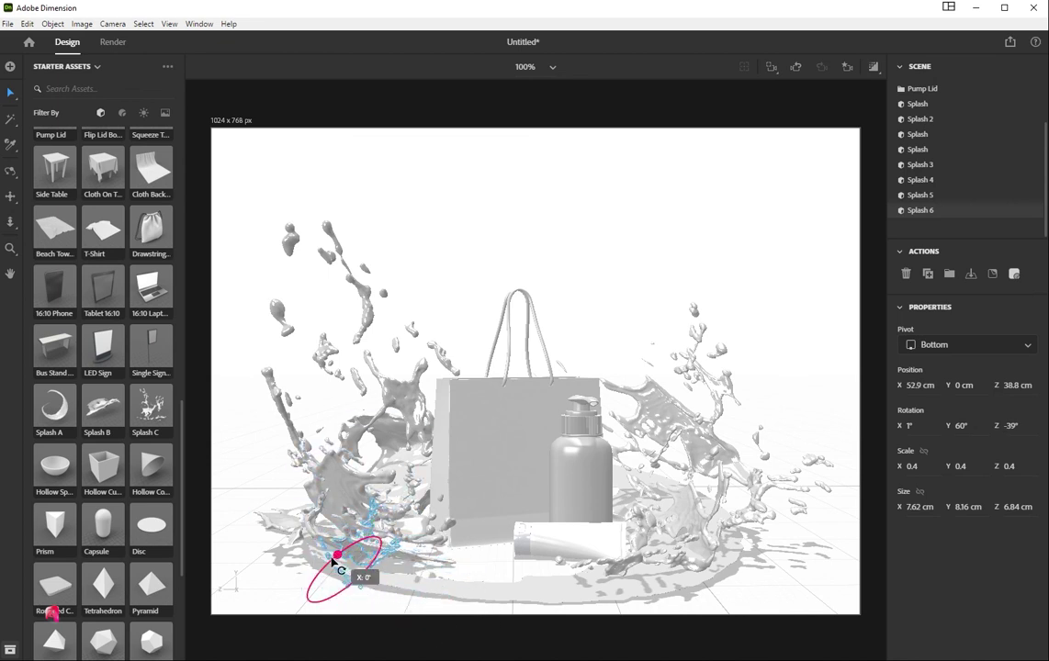
left_click_drag(324, 584, 370, 602)
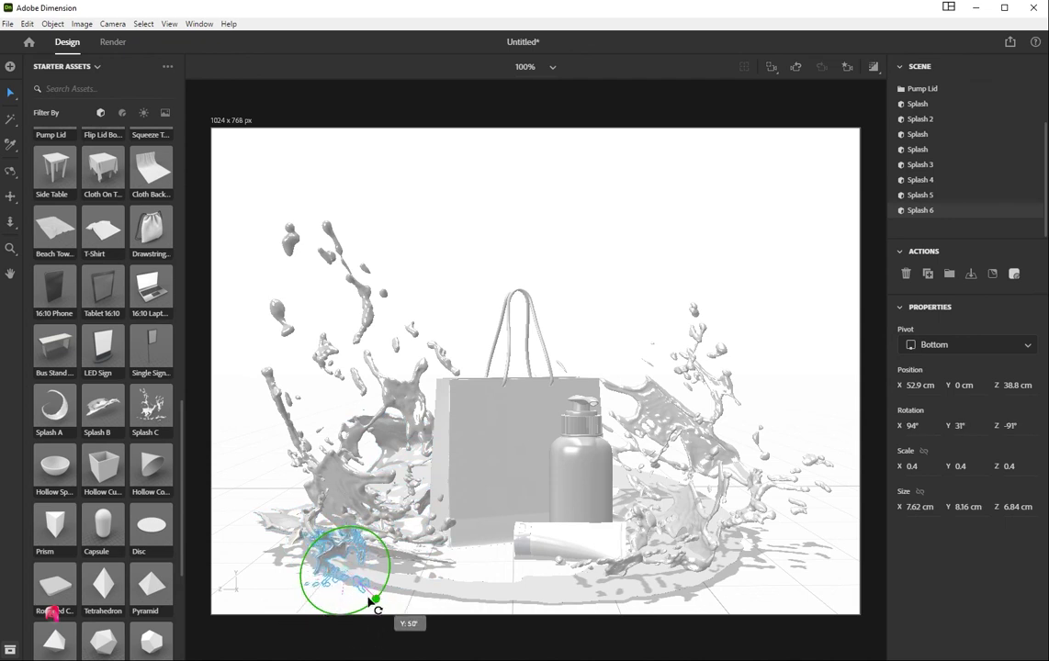
left_click_drag(342, 565, 381, 544)
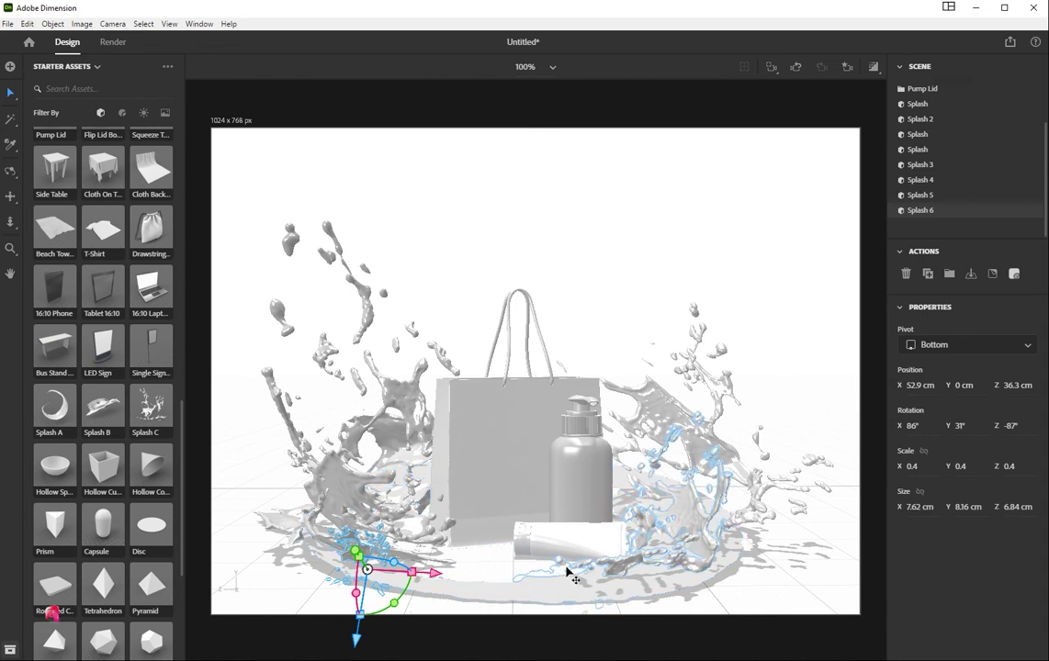
Step: Move the splash to the right of the squeeze tube outward to about X 49.7, Y 0, Z 2.3 cm
left_click(669, 579)
left_click_drag(613, 579, 608, 581)
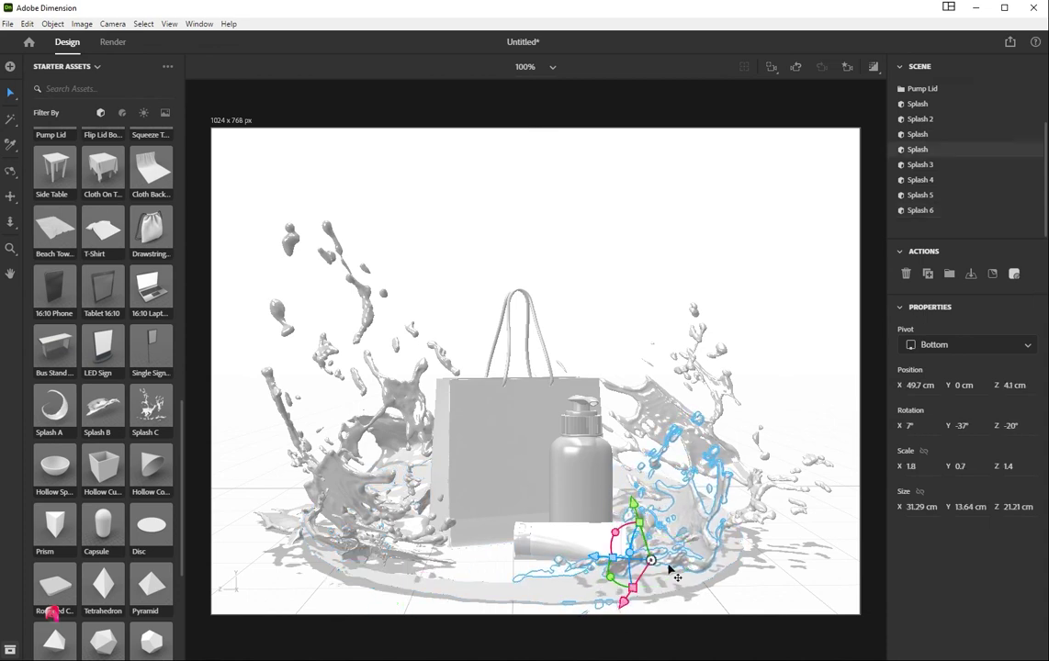
mouse_move(682, 521)
left_mouse_down()
mouse_move(698, 510)
mouse_move(698, 536)
left_mouse_up()
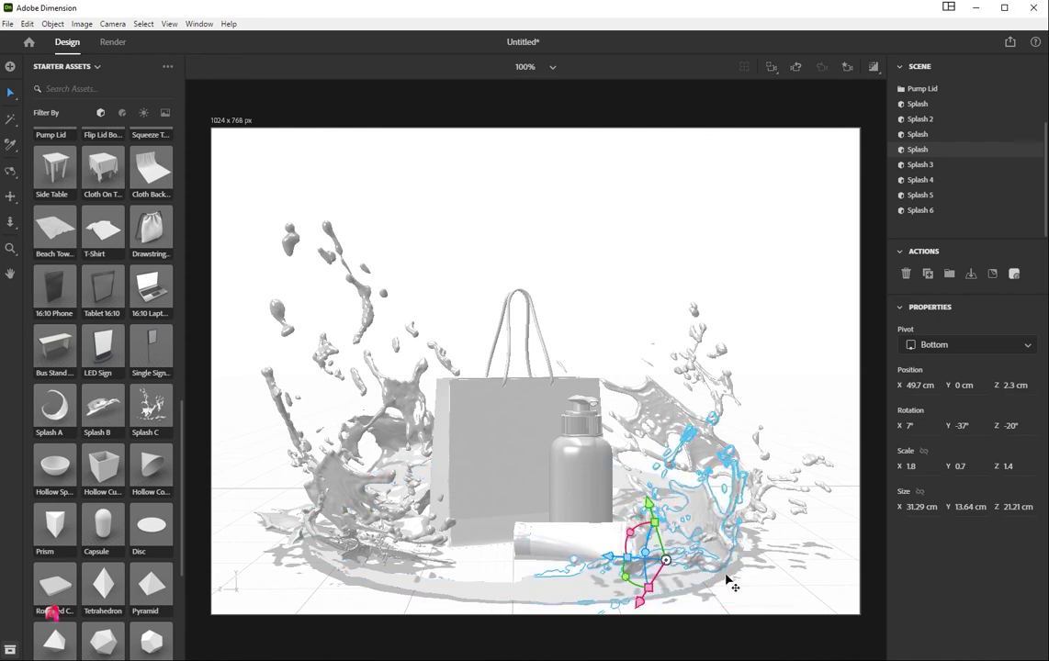
mouse_move(631, 588)
left_mouse_down()
mouse_move(617, 577)
mouse_move(643, 531)
mouse_move(632, 535)
mouse_move(634, 580)
mouse_move(620, 575)
left_mouse_up()
left_click(775, 588)
left_click(698, 525)
key("ctrl+z")
key("ctrl+z")
key("ctrl+z")
key("ctrl+z")
Step: Turn the splash to the right of the squeeze tube to about 28°, -31°, -7°
left_click_drag(630, 534, 632, 598)
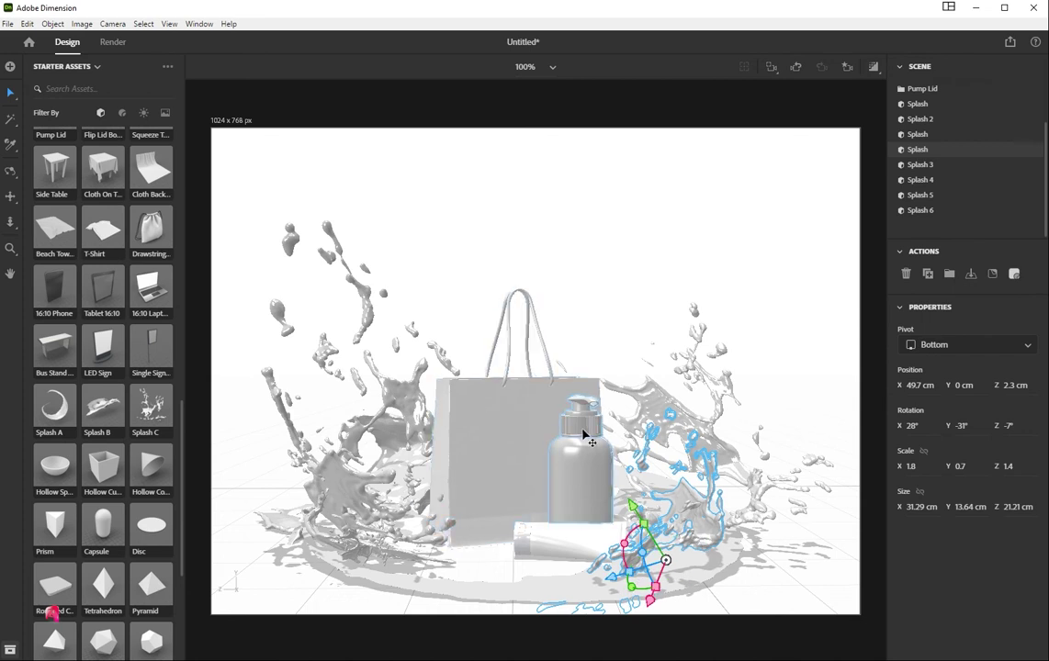
Step: Place the Sugar Leaf logo image Untitled-1.png as a graphic on the Bag part of the gift bag
left_click(549, 397)
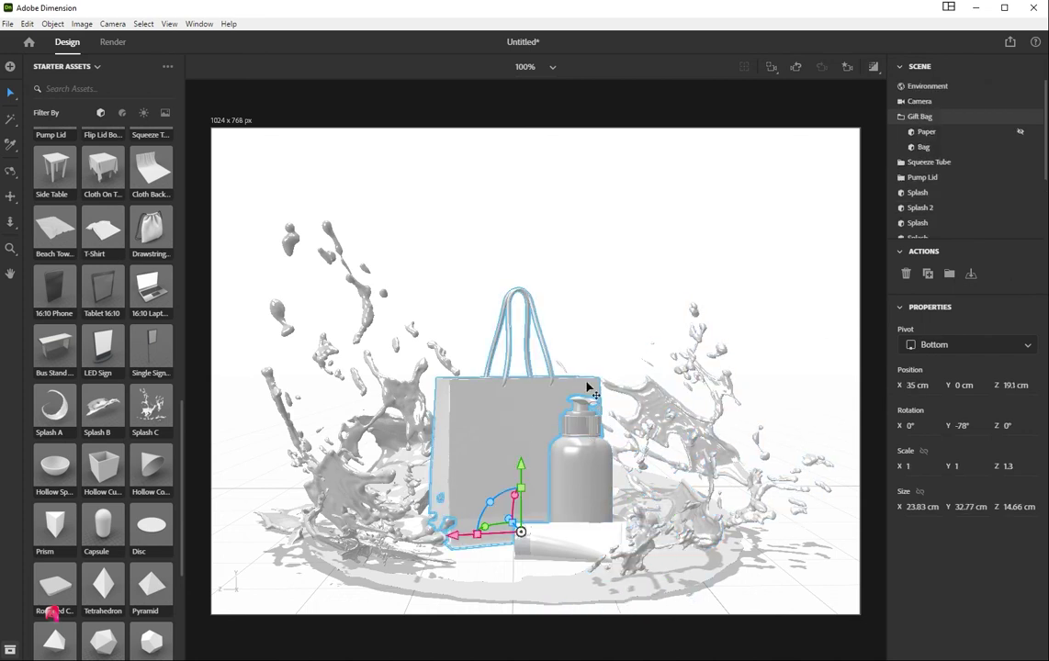
left_click(927, 147)
left_click(1015, 275)
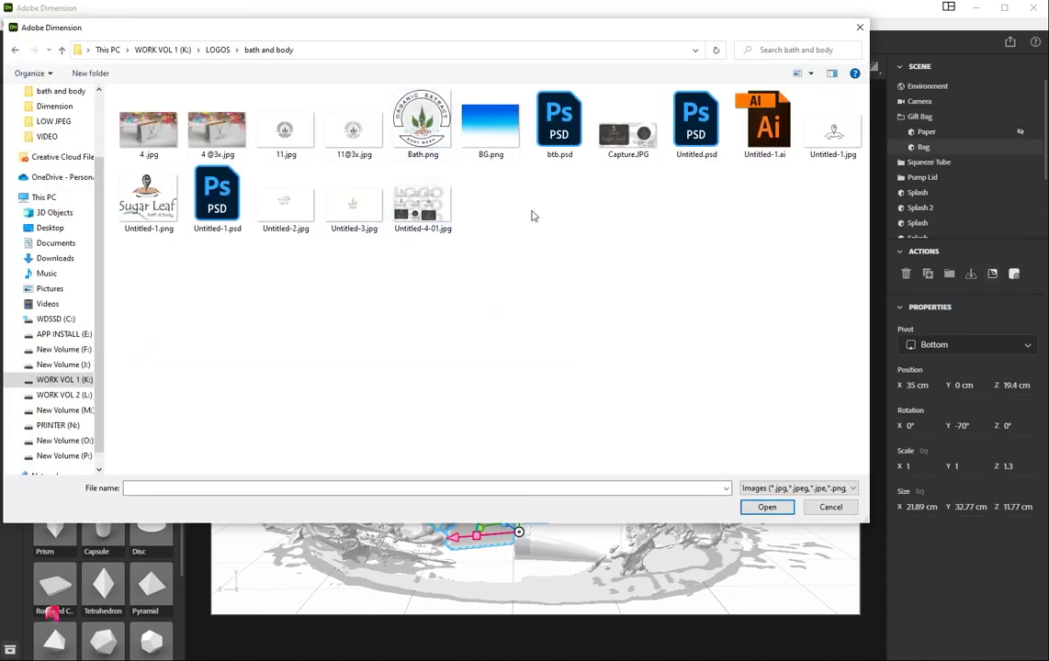
left_click(170, 220)
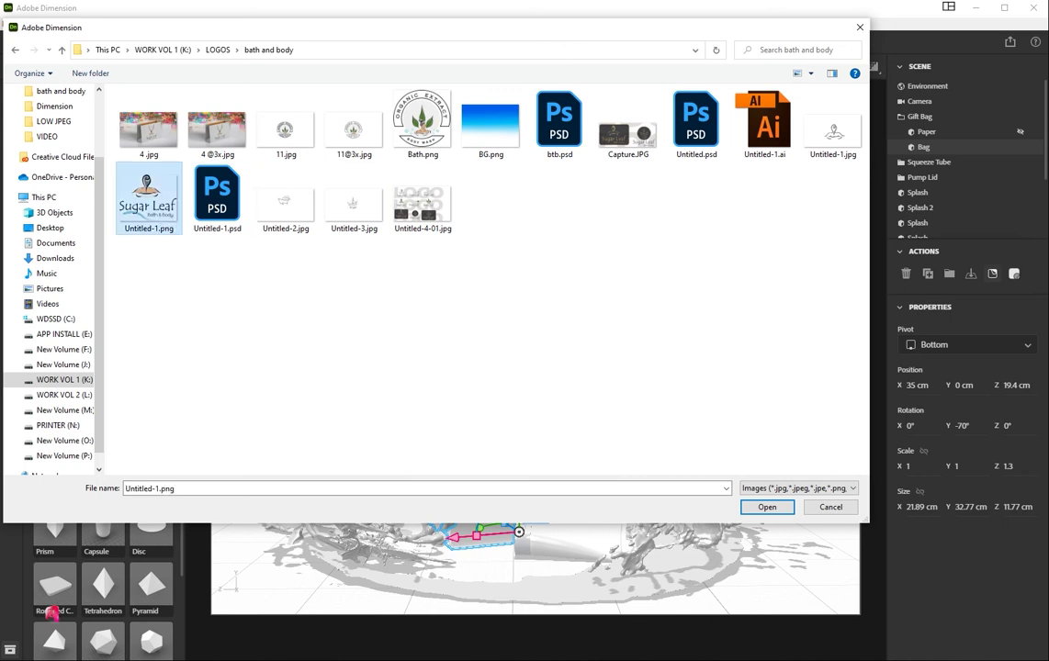
left_click(767, 507)
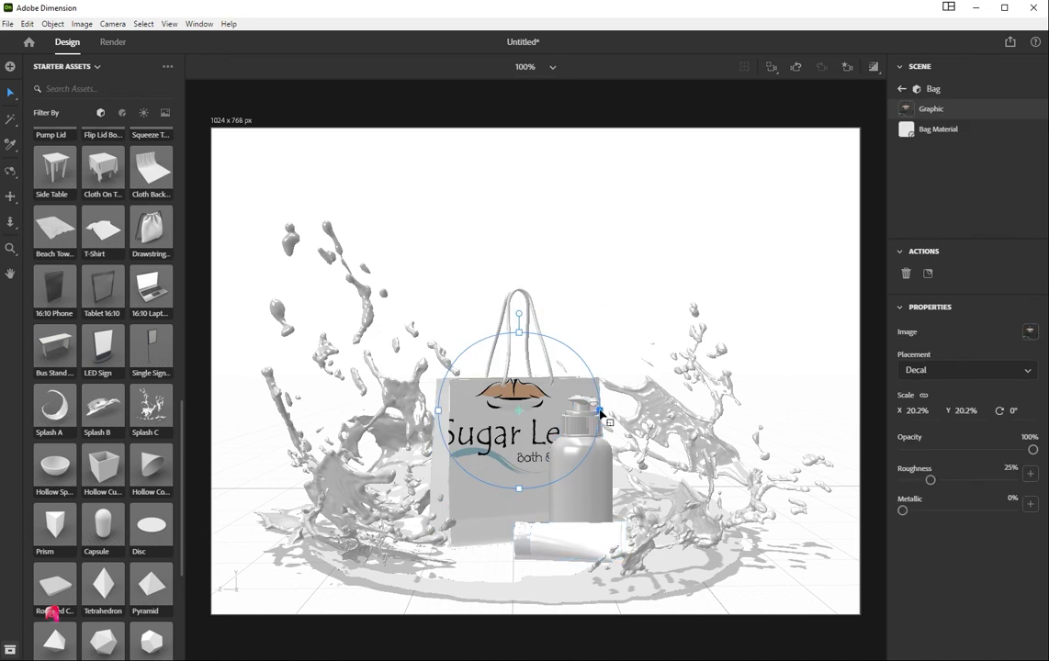
Step: Scale the bag's logo decal to about 9.3% by 9.5%, rotate it to -1°, and move it lower on the bag's front
left_click_drag(598, 413, 558, 410)
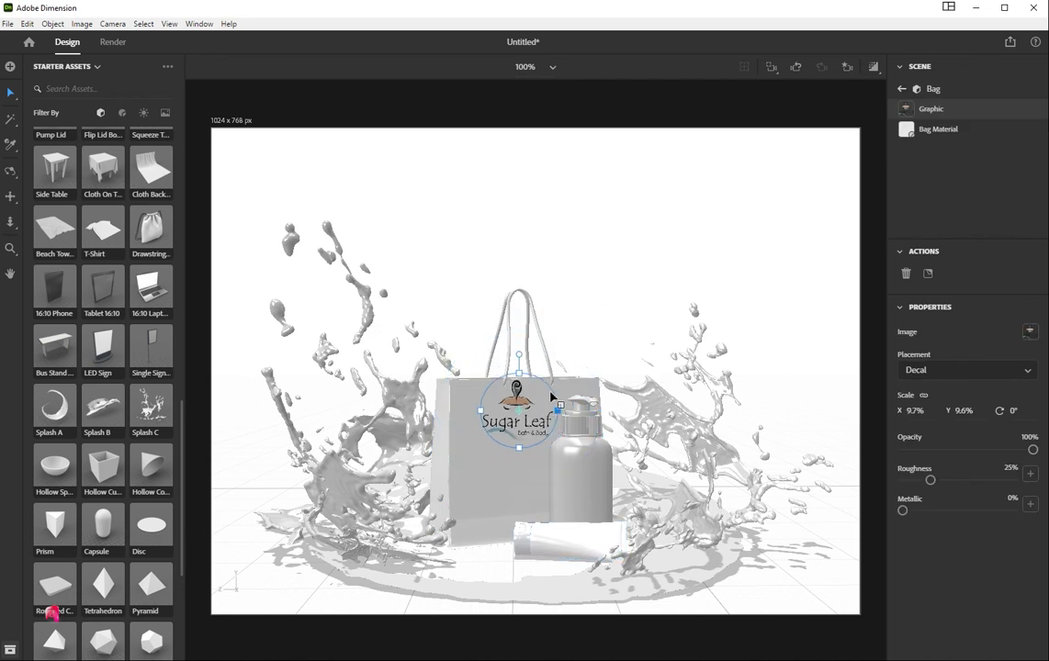
left_click_drag(518, 375, 517, 375)
left_click_drag(483, 416, 486, 416)
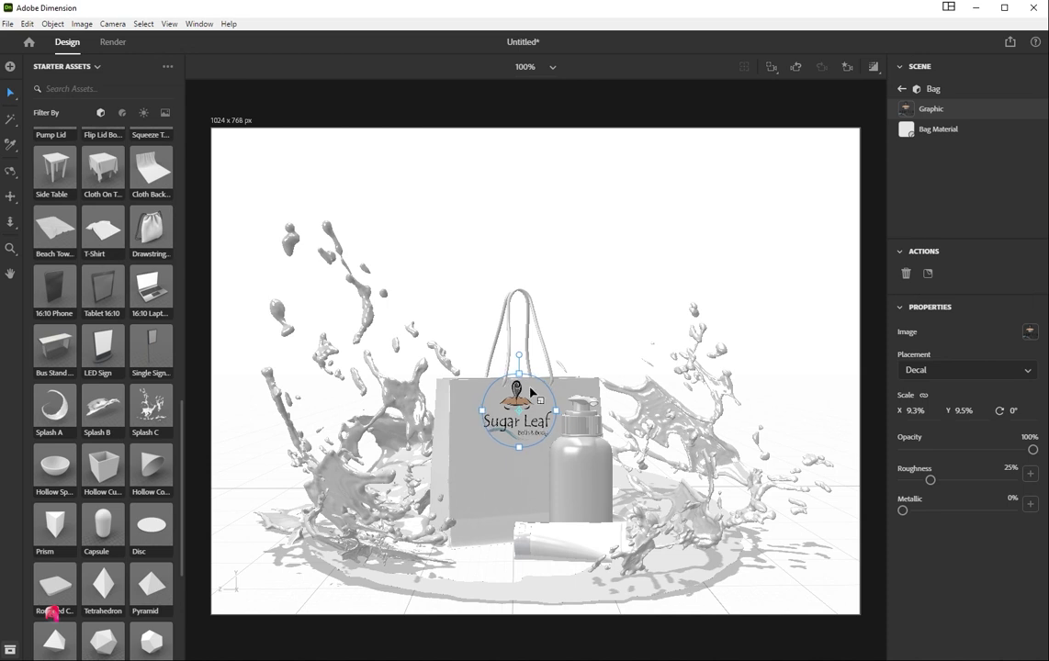
left_click_drag(518, 360, 524, 367)
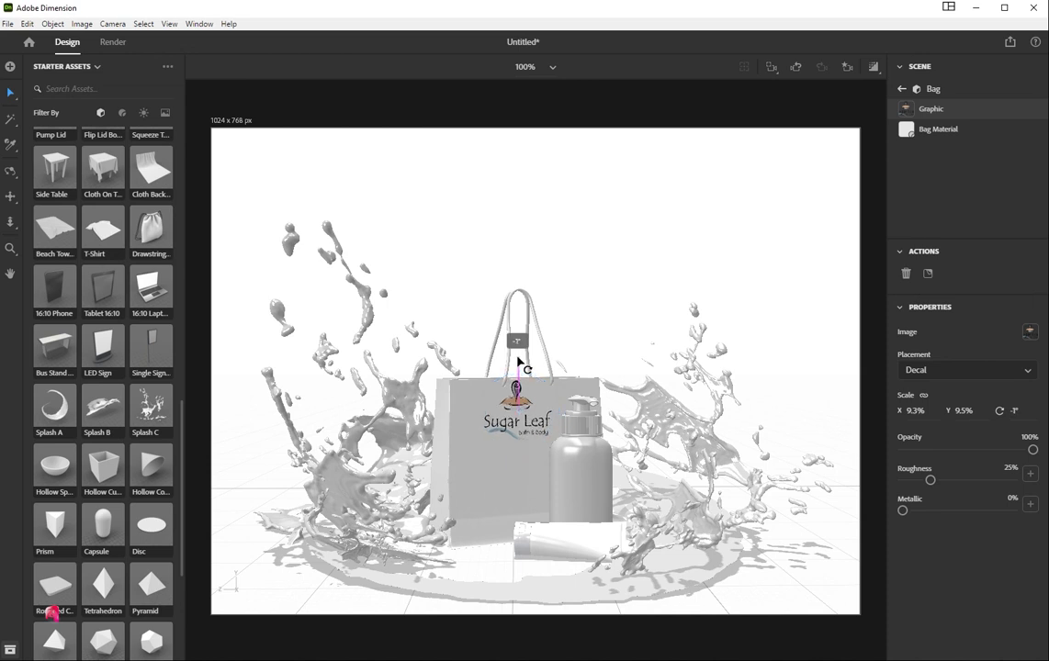
left_click_drag(528, 410, 539, 478)
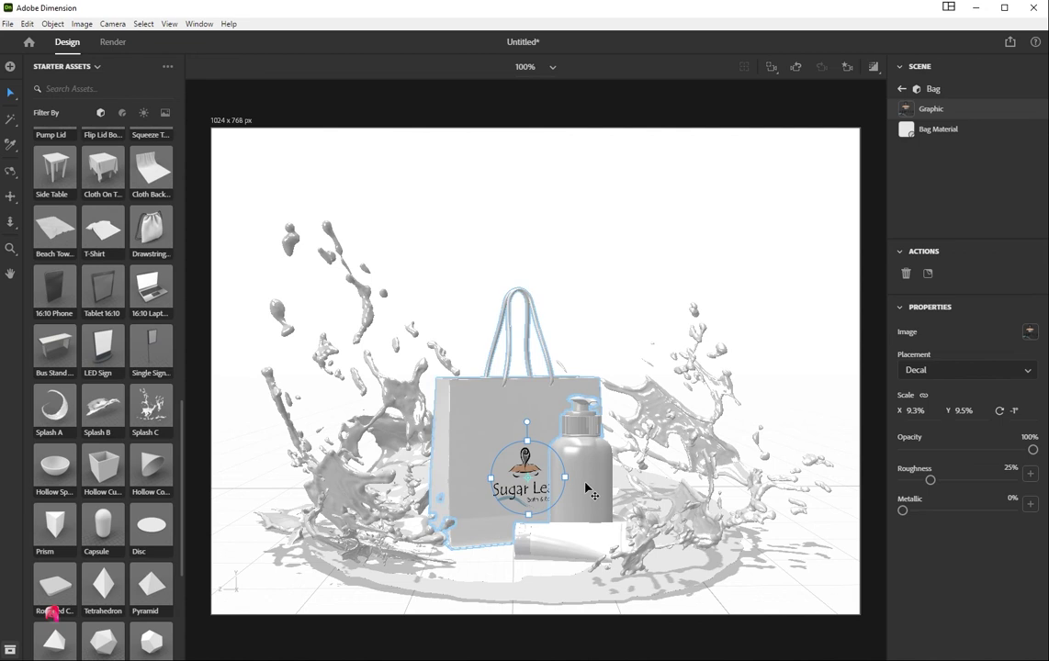
Step: Place My project-1 (6).png from the Downloads folder as a graphic on the Body part of the pump bottle
left_click(585, 425)
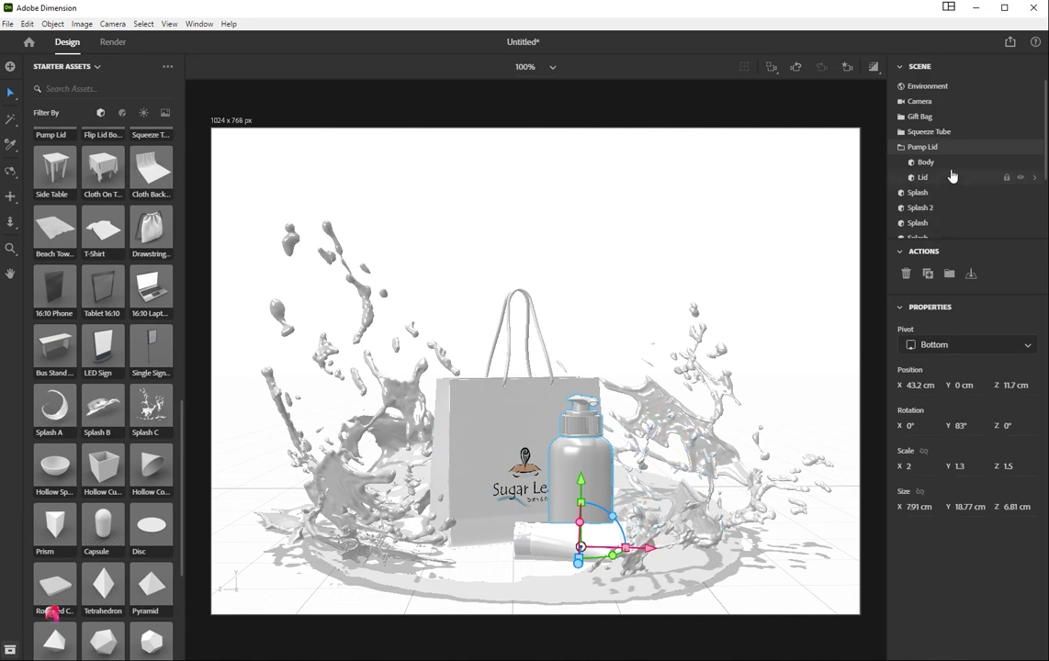
left_click(943, 168)
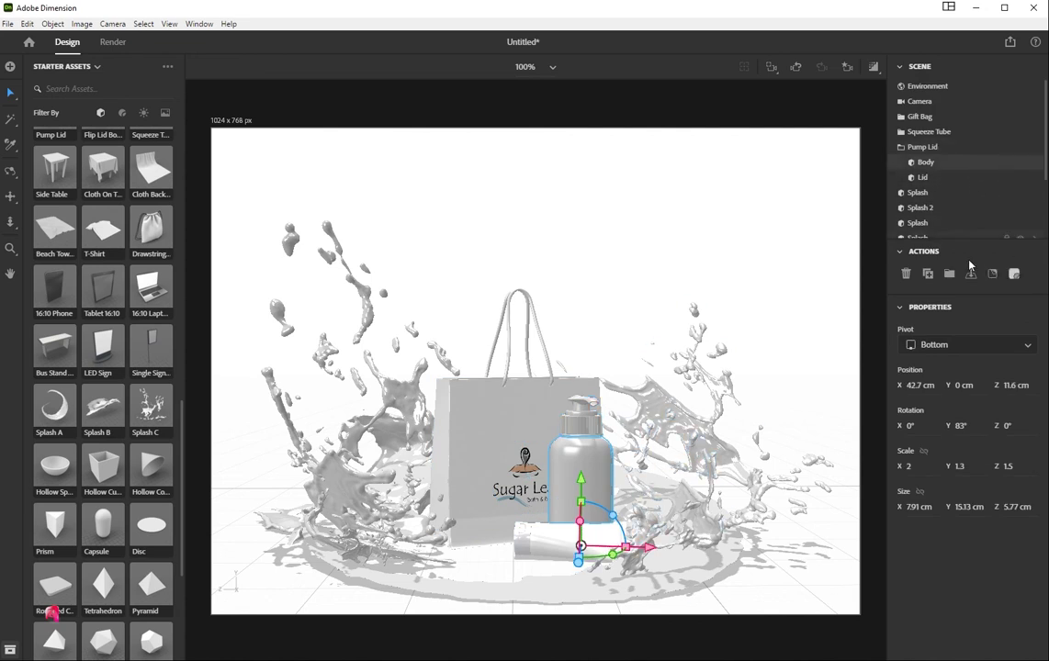
left_click(992, 273)
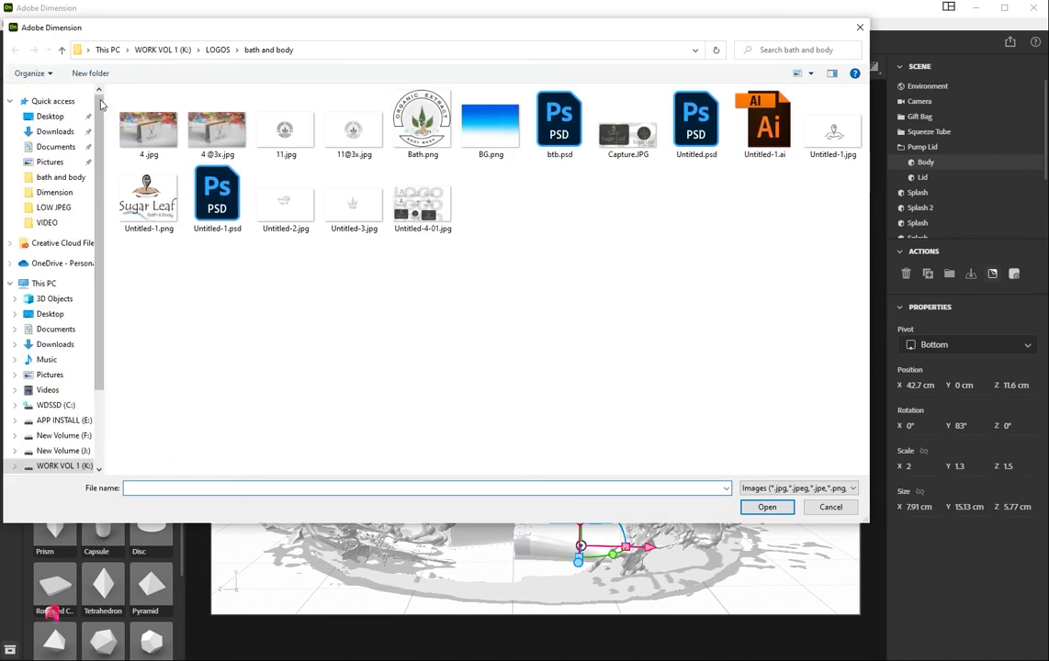
left_click(55, 132)
scroll(496, 222, "down", 6)
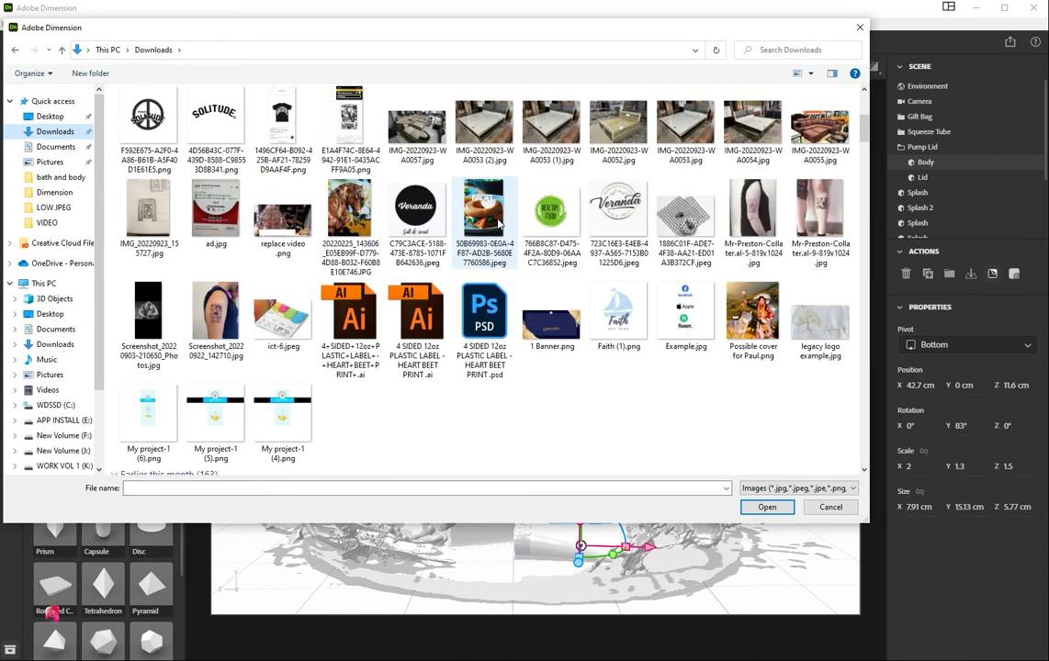
scroll(444, 193, "up", 3)
scroll(469, 227, "down", 6)
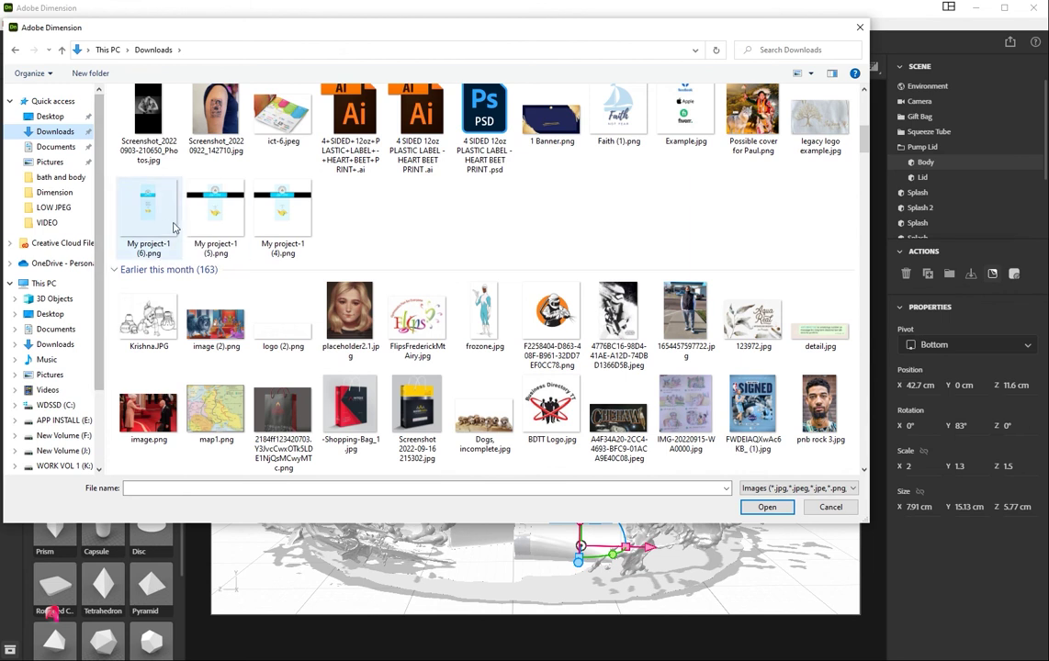
scroll(174, 228, "up", 2)
scroll(156, 218, "up", 3)
scroll(157, 220, "down", 8)
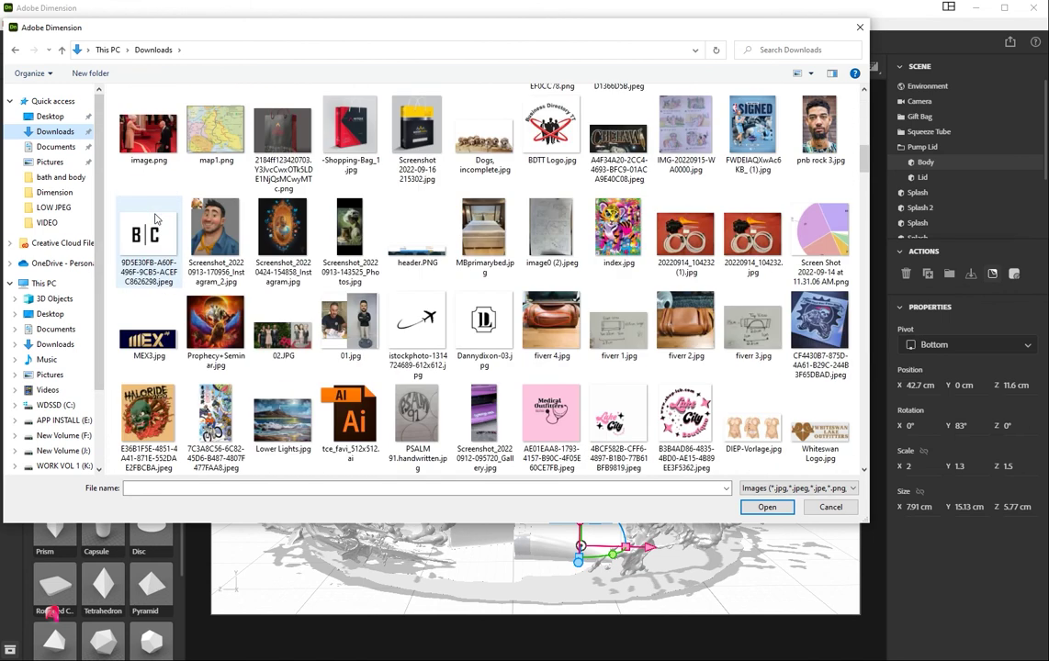
scroll(166, 223, "up", 5)
left_click(157, 419)
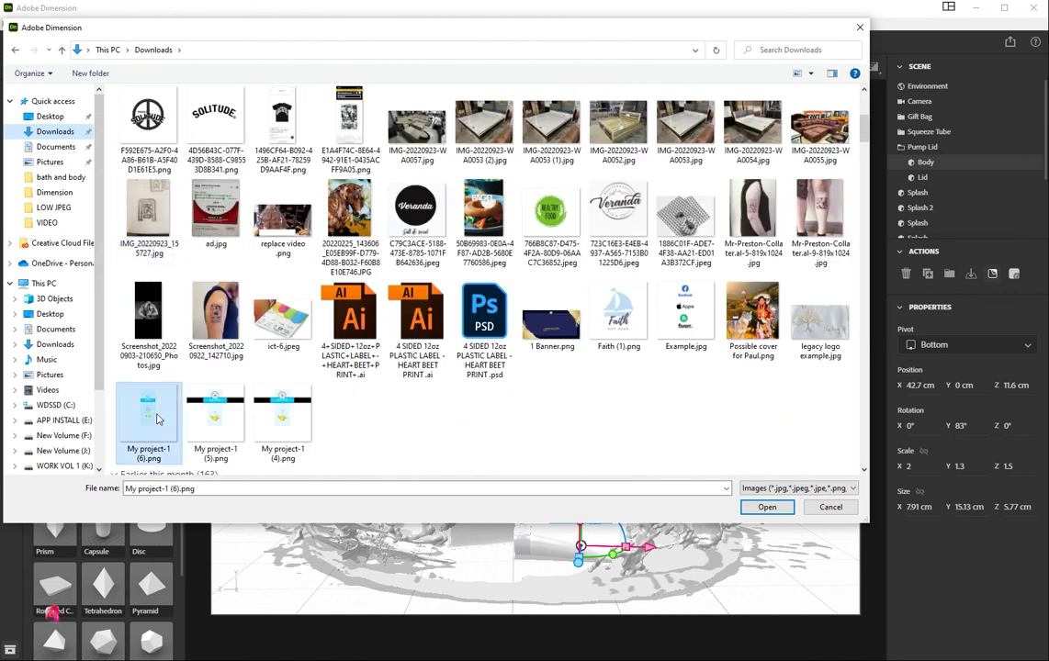
left_click(767, 507)
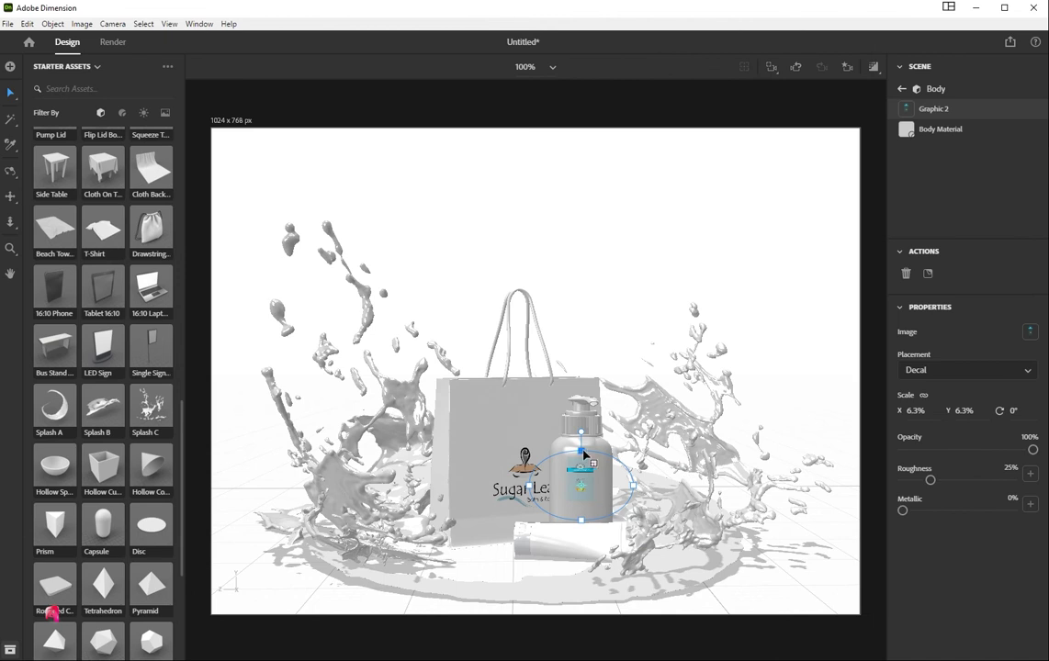
Step: Enlarge the pump bottle's label decal to about 20% by 18.8% and position it so the blue band wraps the upper body
left_click_drag(581, 453, 599, 332)
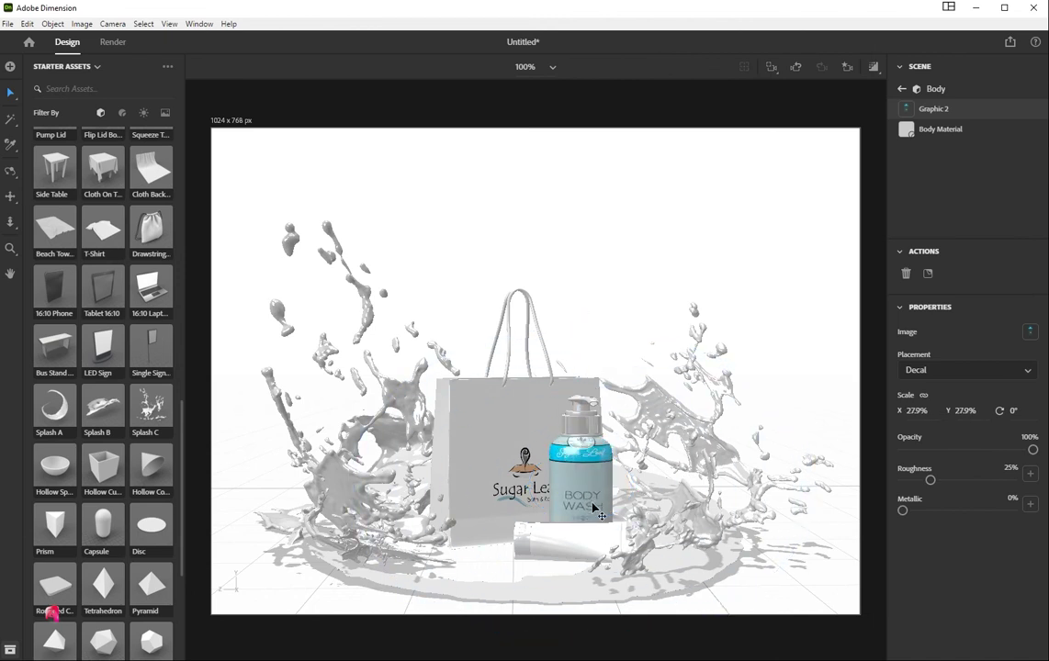
left_click_drag(594, 462, 593, 504)
left_click_drag(818, 525, 766, 521)
mouse_move(589, 483)
left_mouse_down()
mouse_move(588, 472)
mouse_move(590, 487)
left_mouse_up()
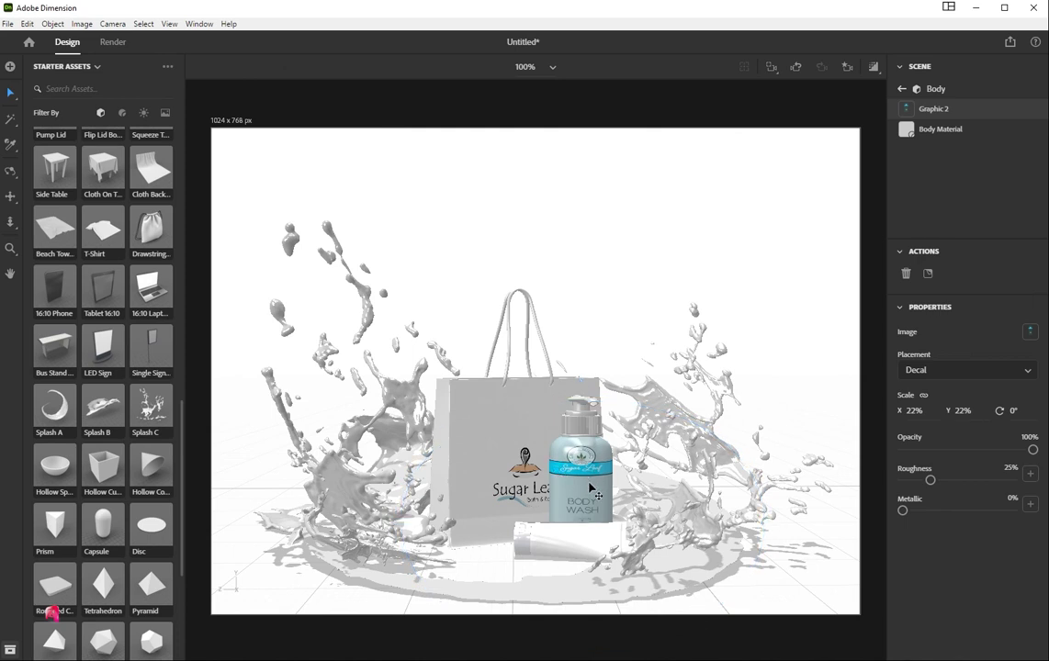
left_click_drag(583, 648, 584, 628)
left_click_drag(591, 477, 593, 468)
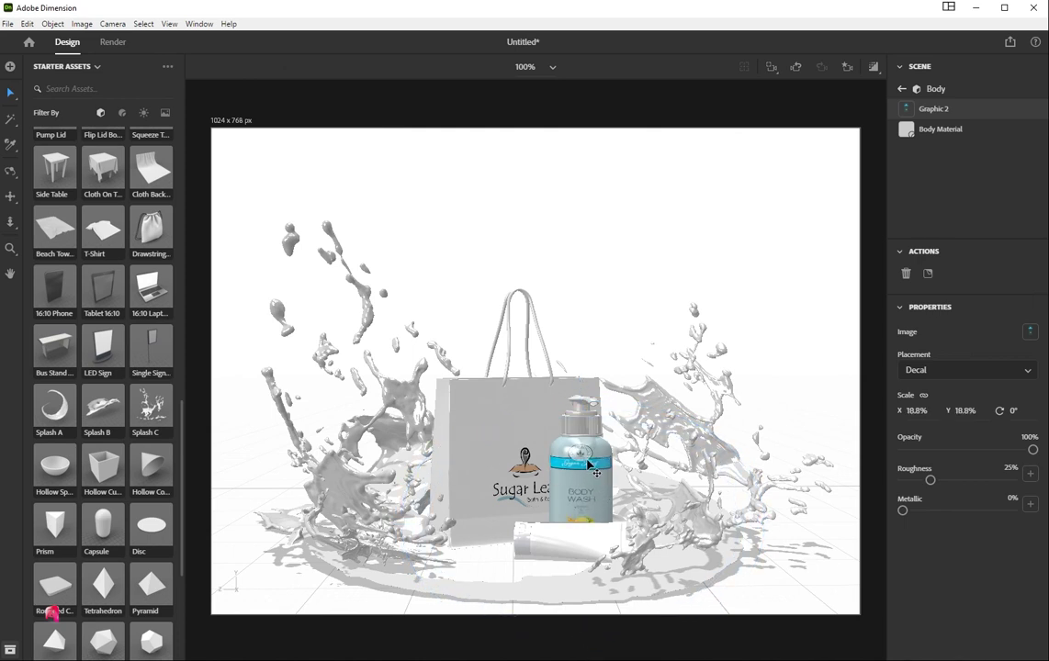
left_click_drag(735, 508, 751, 517)
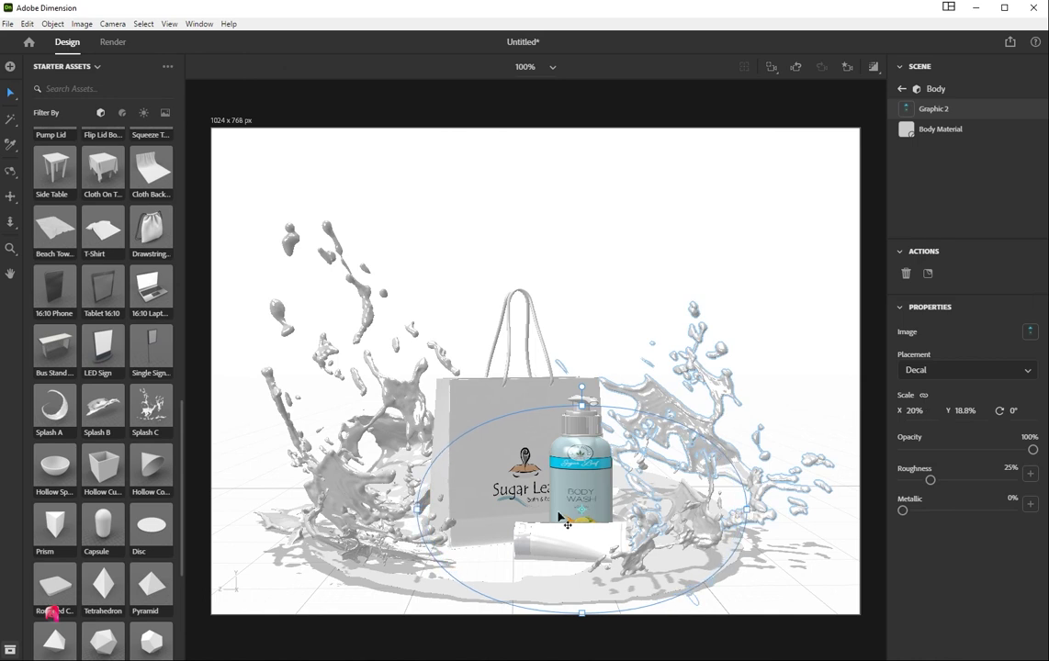
left_click_drag(587, 473, 589, 473)
left_click(756, 613)
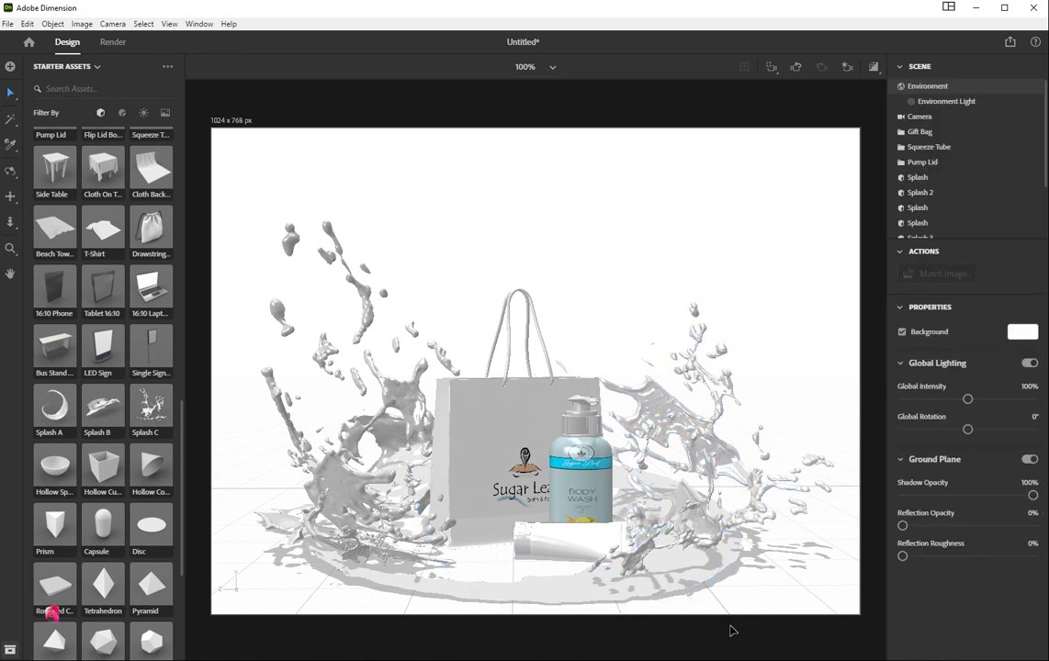
Step: Place My project-1 (6).png as a graphic on the Body part of the squeeze tube
left_click(588, 544)
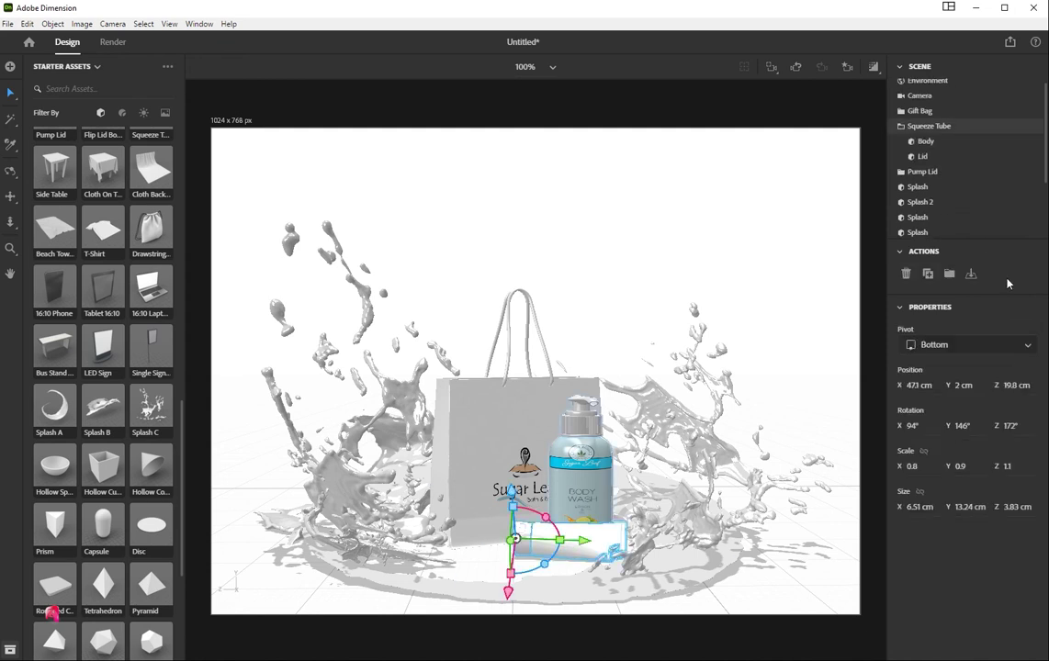
left_click(952, 145)
left_click(1014, 273)
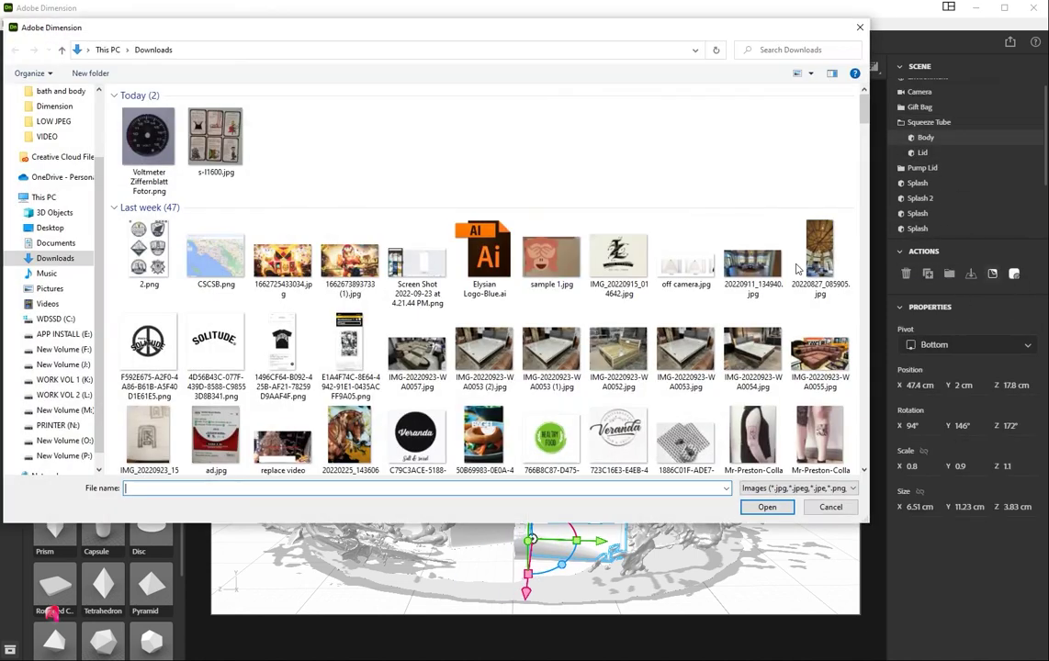
scroll(544, 284, "down", 5)
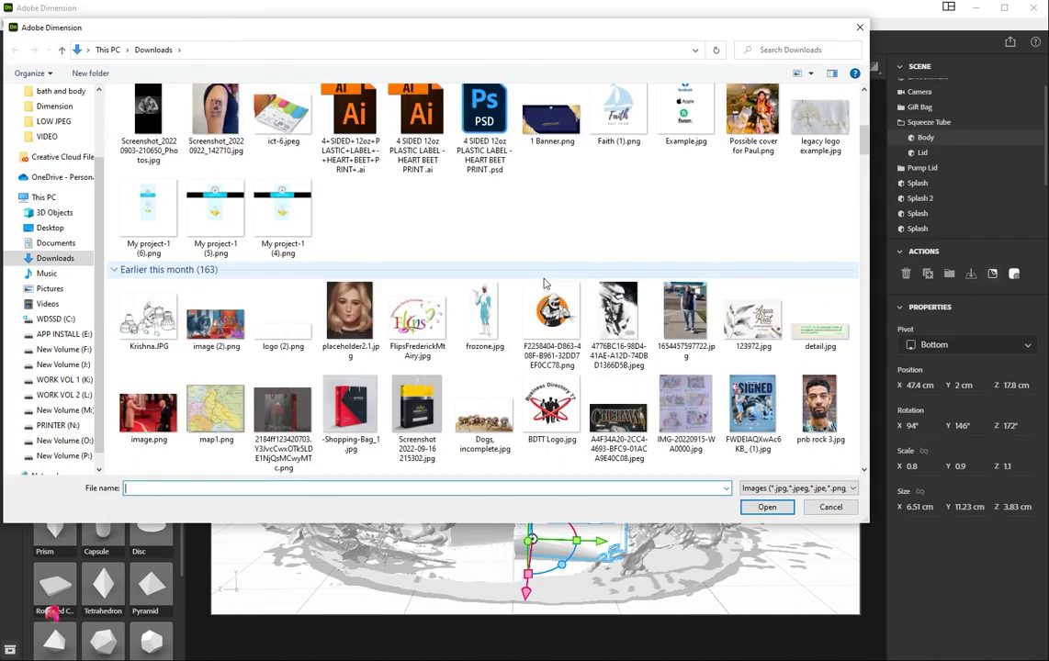
double_click(147, 211)
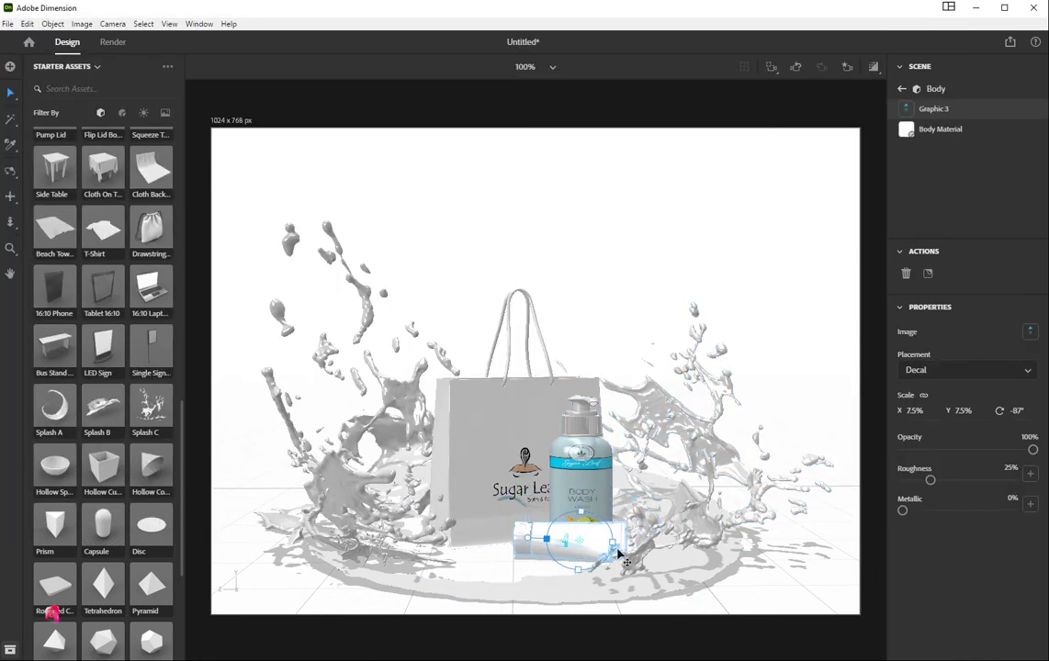
Step: Fit the label decal along the squeeze tube, scaled to about 17.4% by 20.2% and rotated to about -85°
left_click_drag(583, 513, 558, 551)
left_click_drag(573, 601, 574, 607)
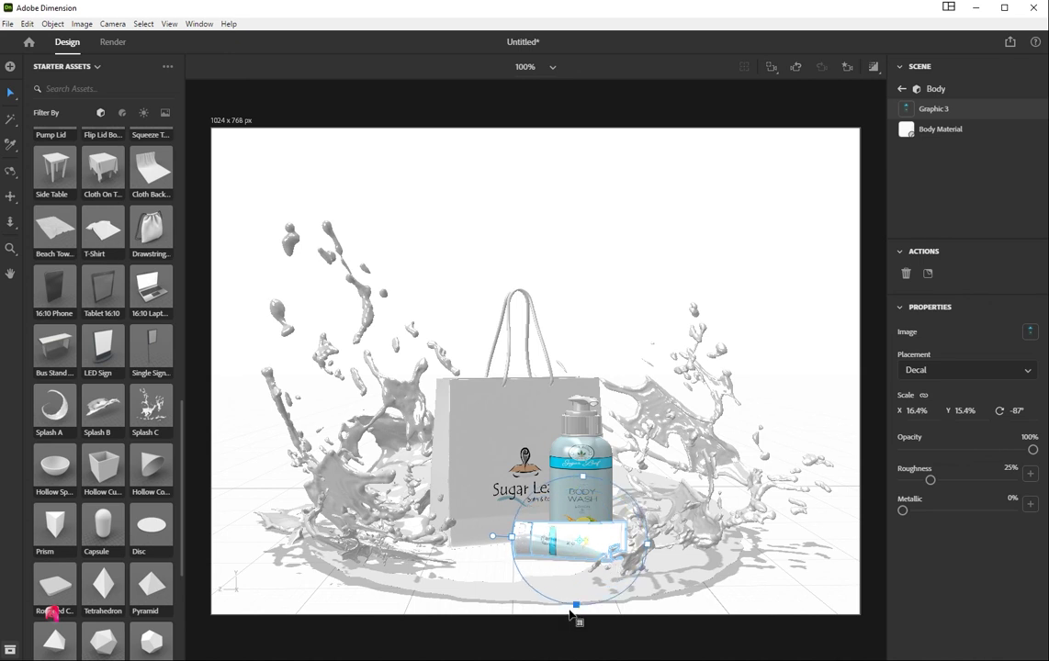
mouse_move(669, 550)
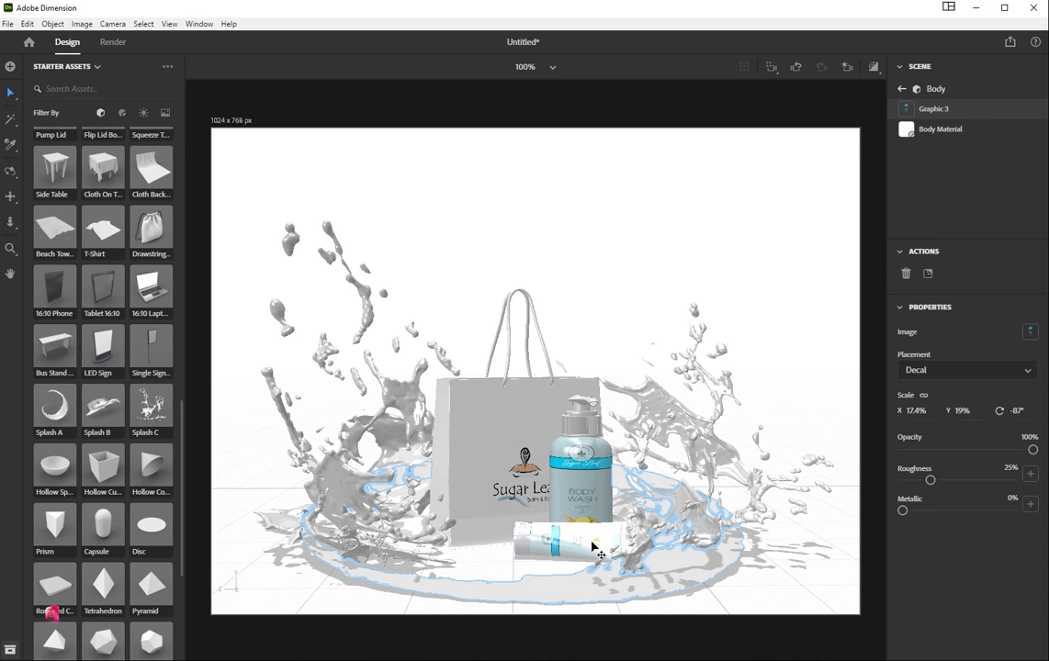
left_click_drag(668, 549, 667, 553)
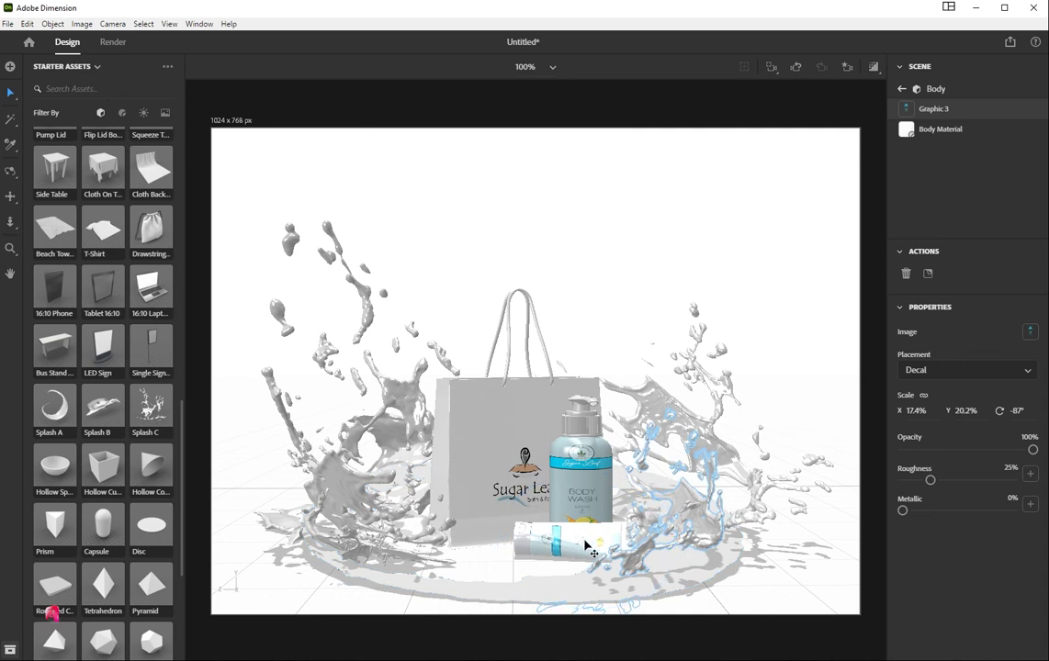
mouse_move(585, 561)
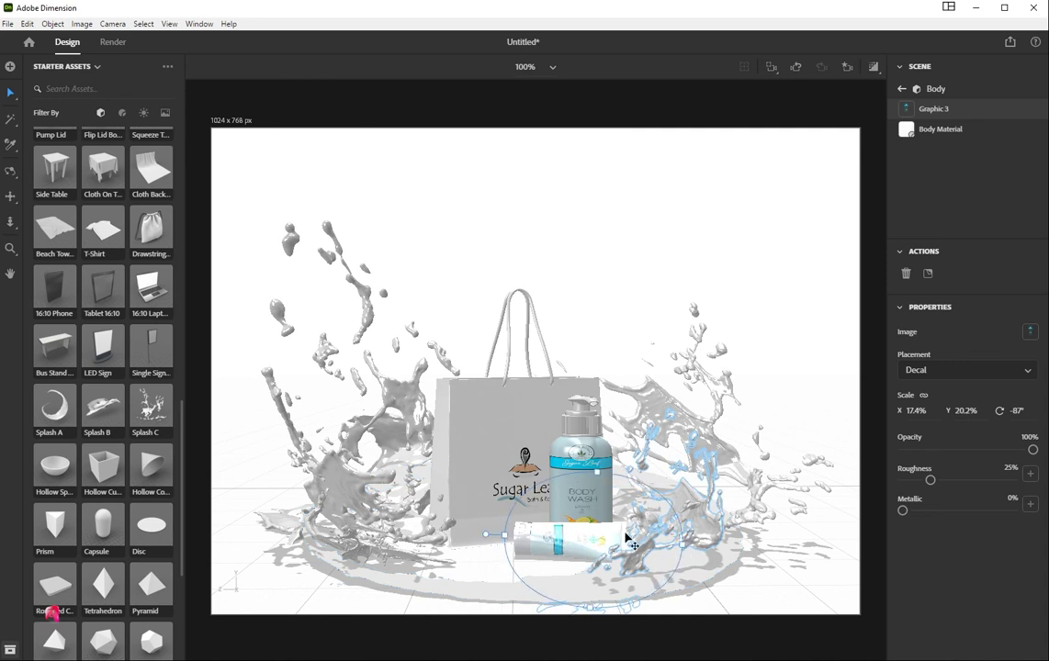
left_click_drag(492, 542, 487, 537)
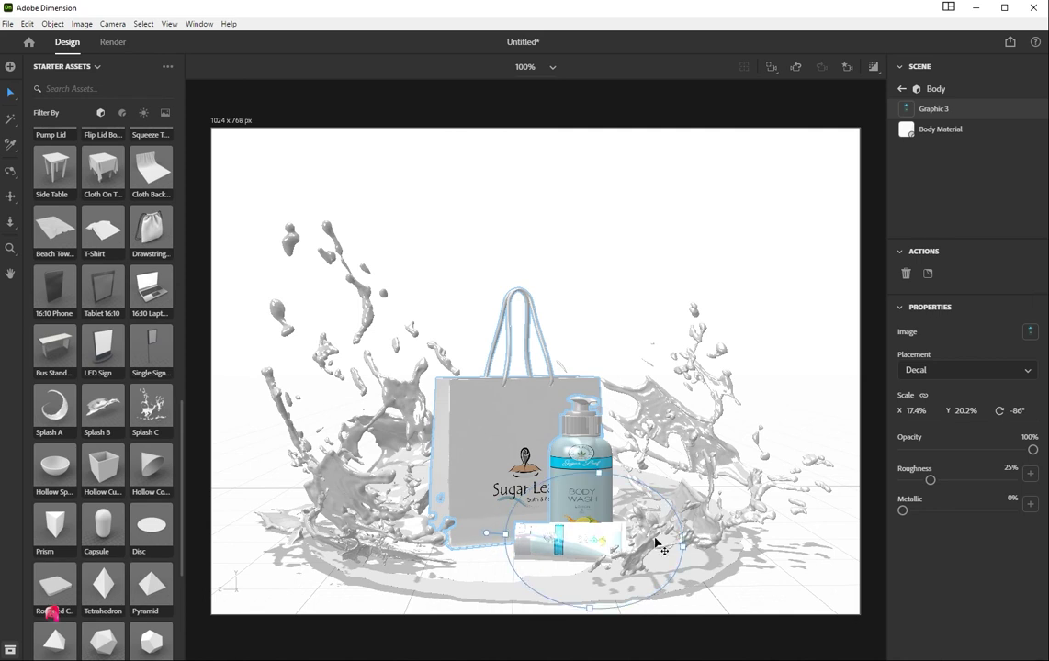
left_click_drag(490, 537, 491, 534)
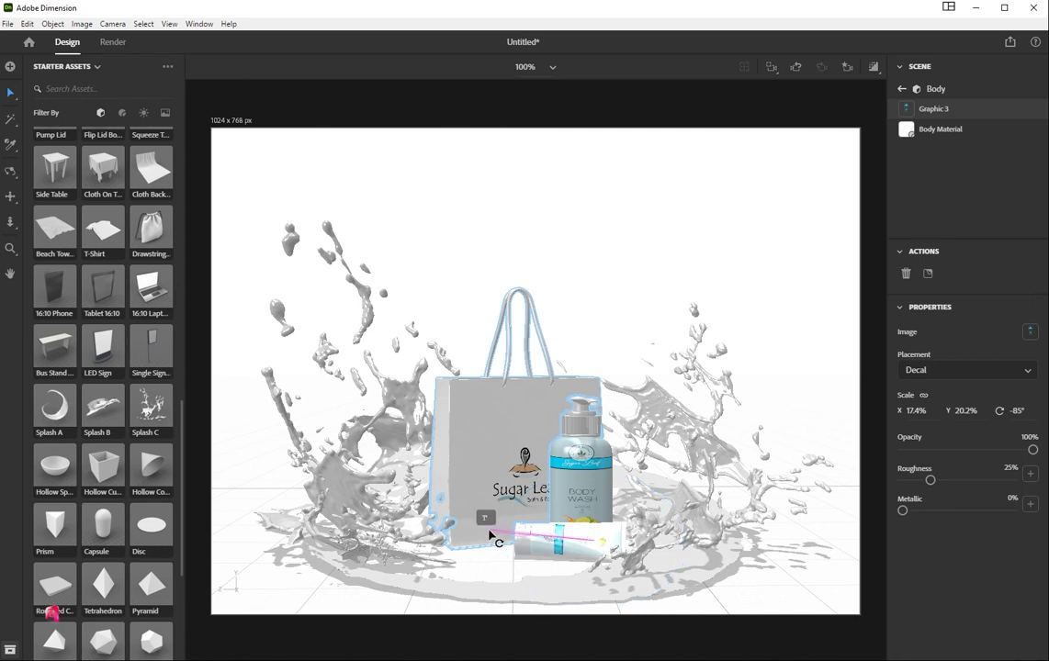
left_click(647, 592)
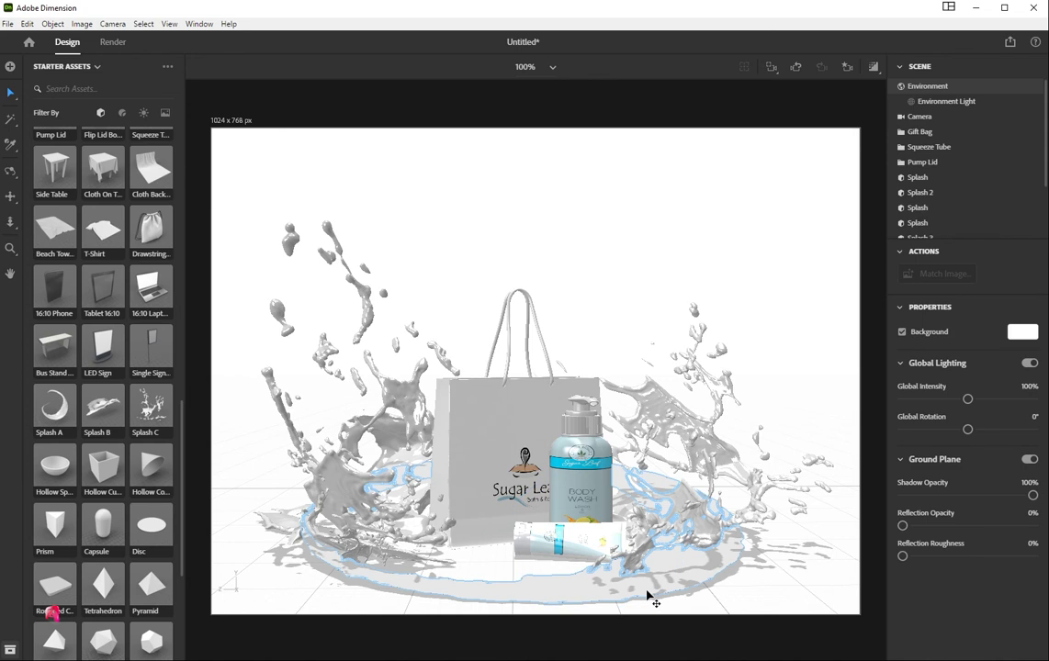
Step: Apply the Matte material to the pump bottle's lid and change its base color to near-black
double_click(597, 429)
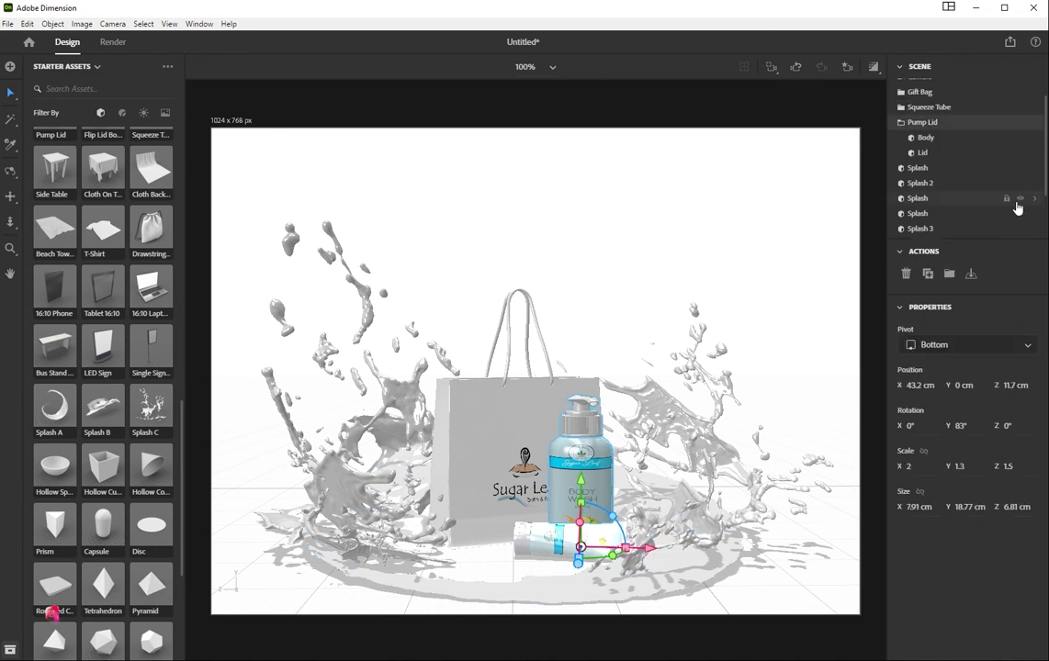
left_click(122, 112)
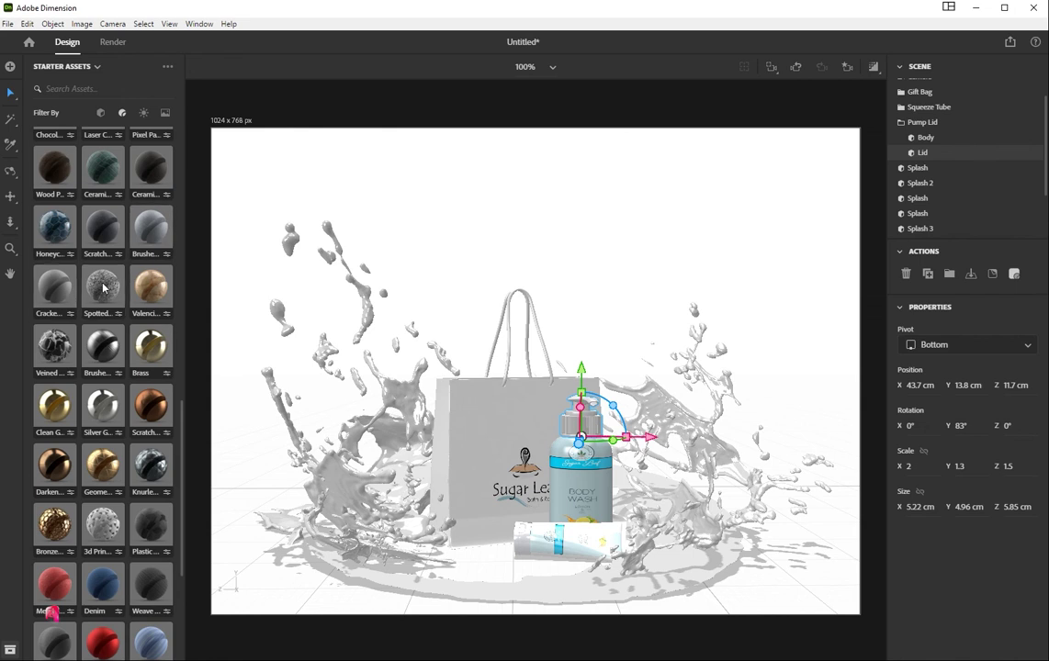
scroll(103, 288, "up", 15)
left_click(151, 177)
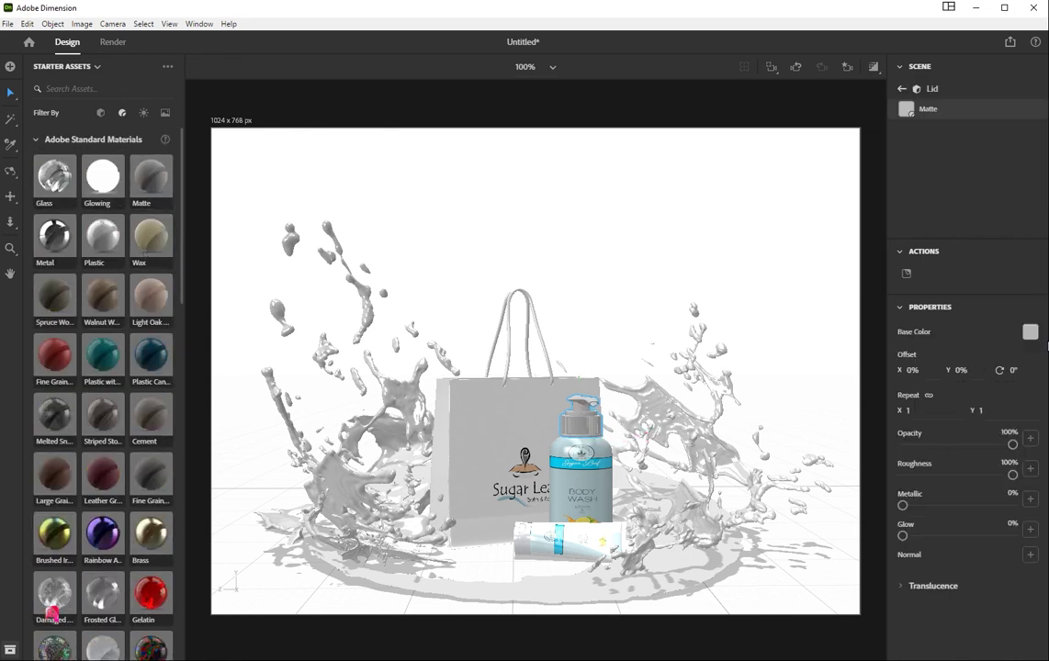
left_click(1029, 332)
mouse_move(888, 385)
left_mouse_down()
mouse_move(851, 387)
mouse_move(860, 368)
mouse_move(850, 373)
left_mouse_up()
left_click(781, 373)
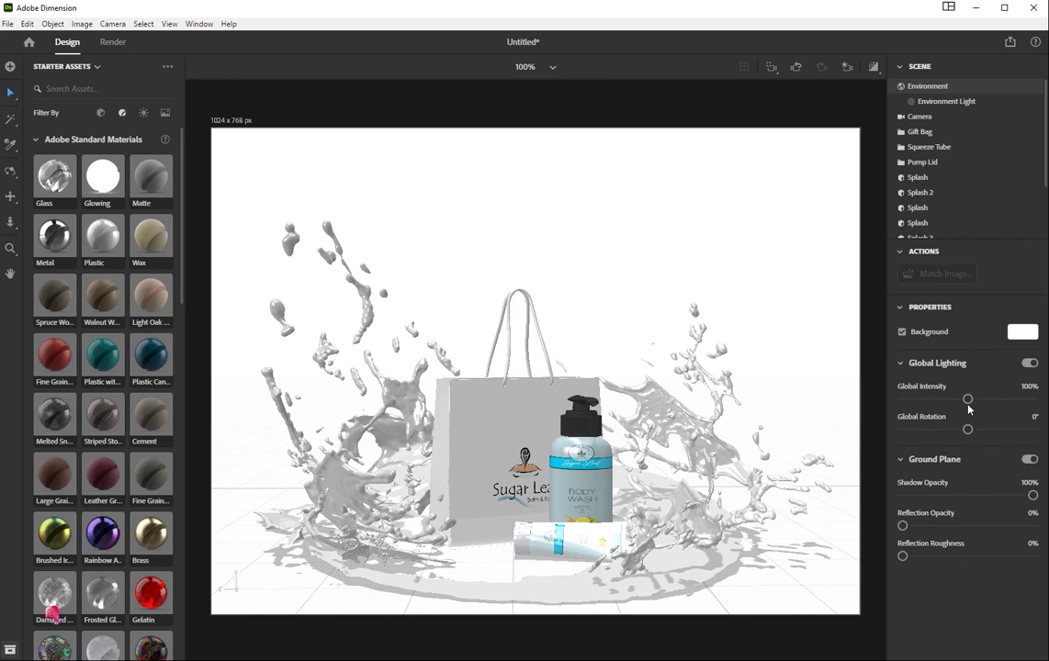
Step: Set the ground plane's reflection opacity and reflection roughness to about 7% and turn off the environment background
left_click_drag(902, 525, 912, 556)
left_click(903, 333)
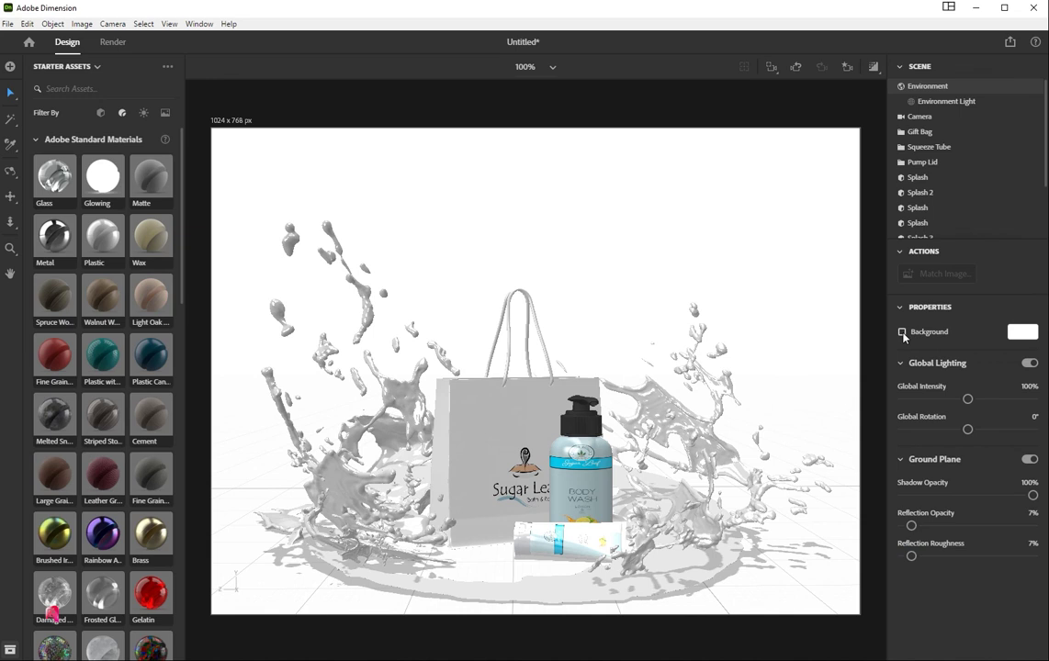
Step: Apply the Matte material to the squeeze tube's lid and set its base color to RGB 15, 15, 15
left_click(536, 540)
left_click(1015, 274)
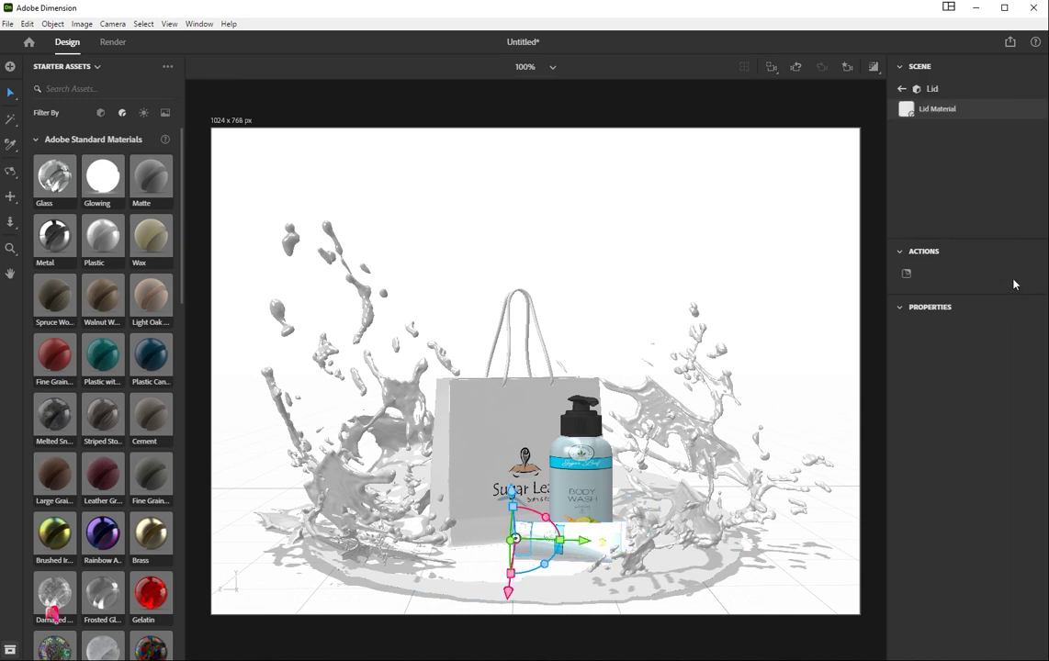
left_click(151, 179)
left_click(1029, 332)
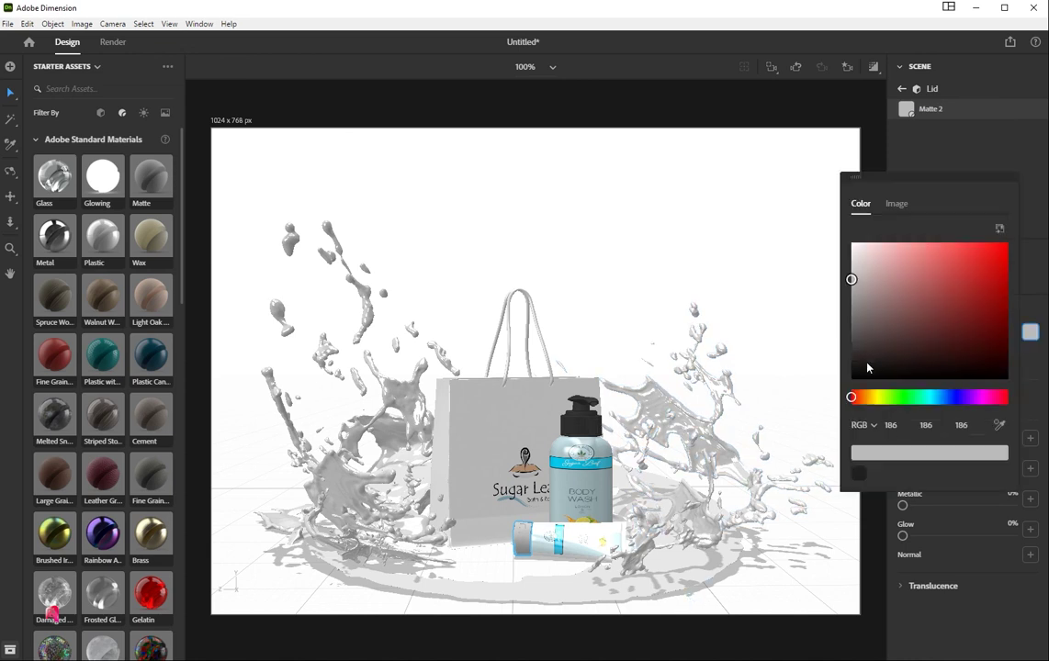
left_click(852, 371)
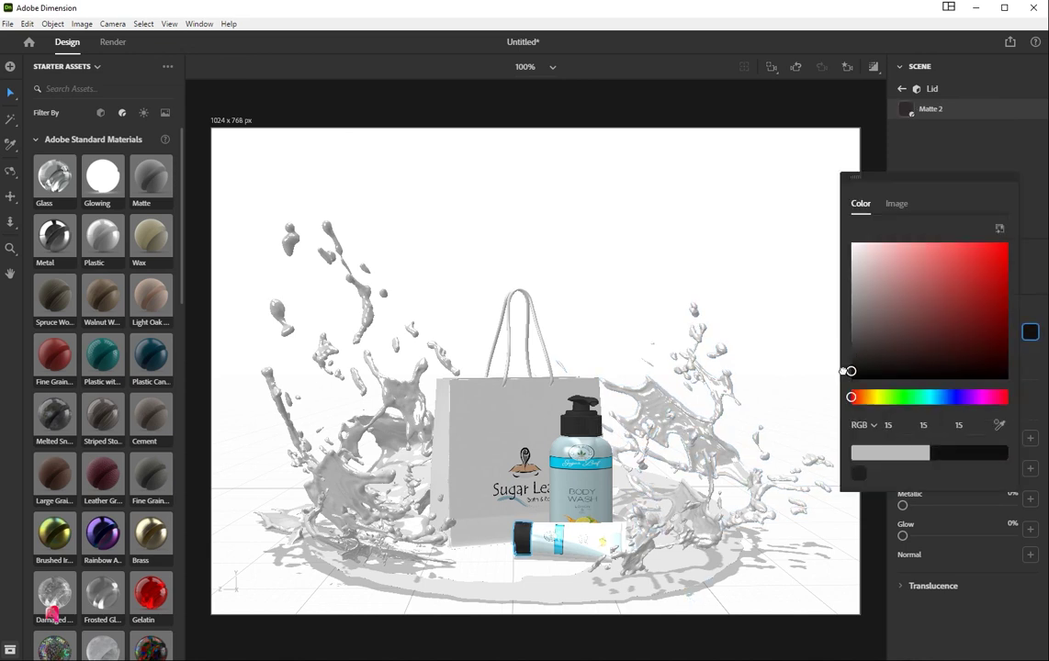
left_click(1030, 300)
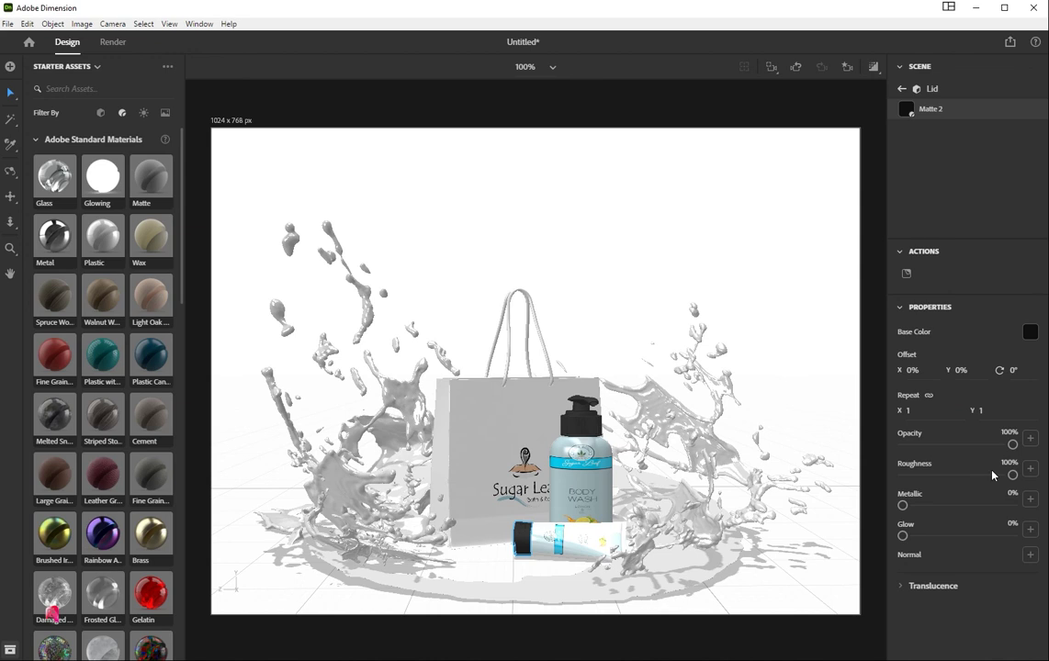
Step: Set the translucence of the squeeze tube lid's matte material to about 11%
left_click(914, 586)
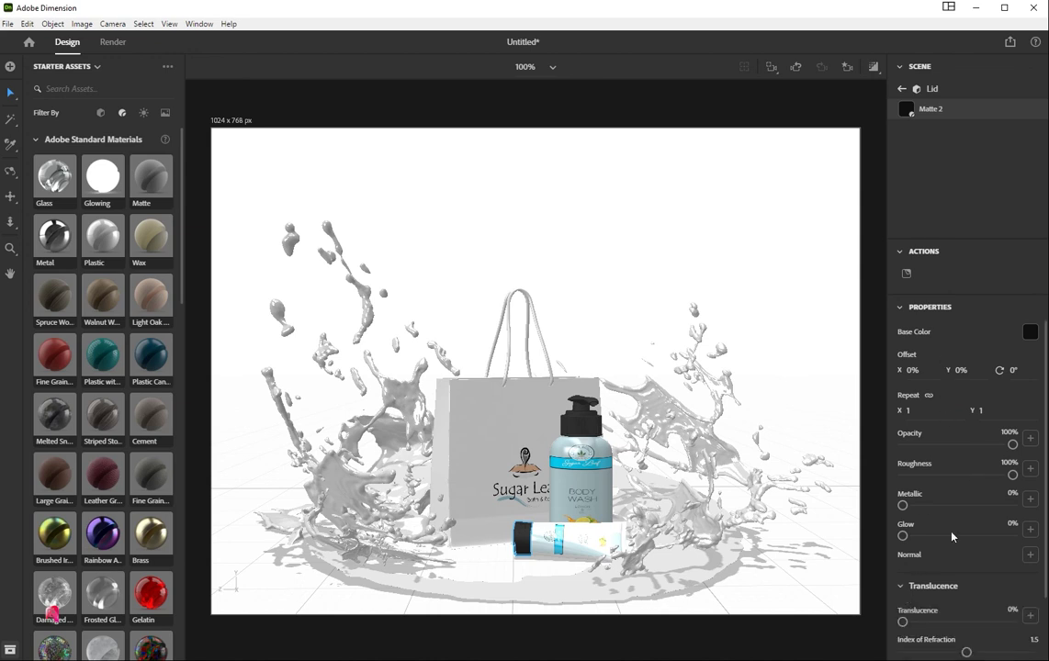
scroll(909, 542, "down", 2)
left_click(914, 544)
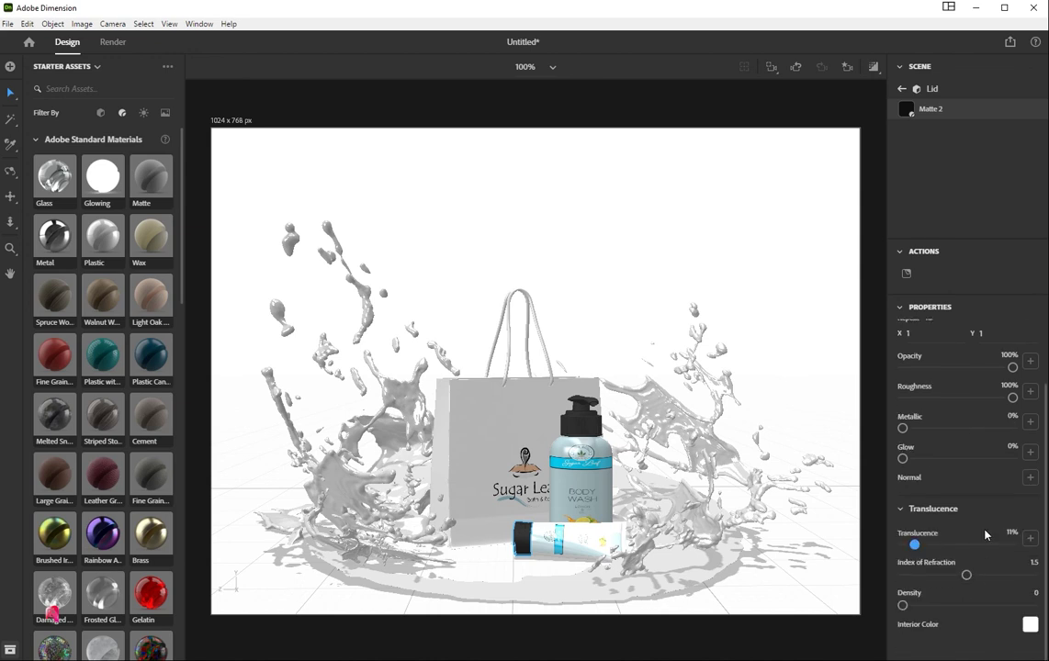
Step: Replace the gift bag's Bag material with the Polyester substance material
scroll(957, 568, "up", 3)
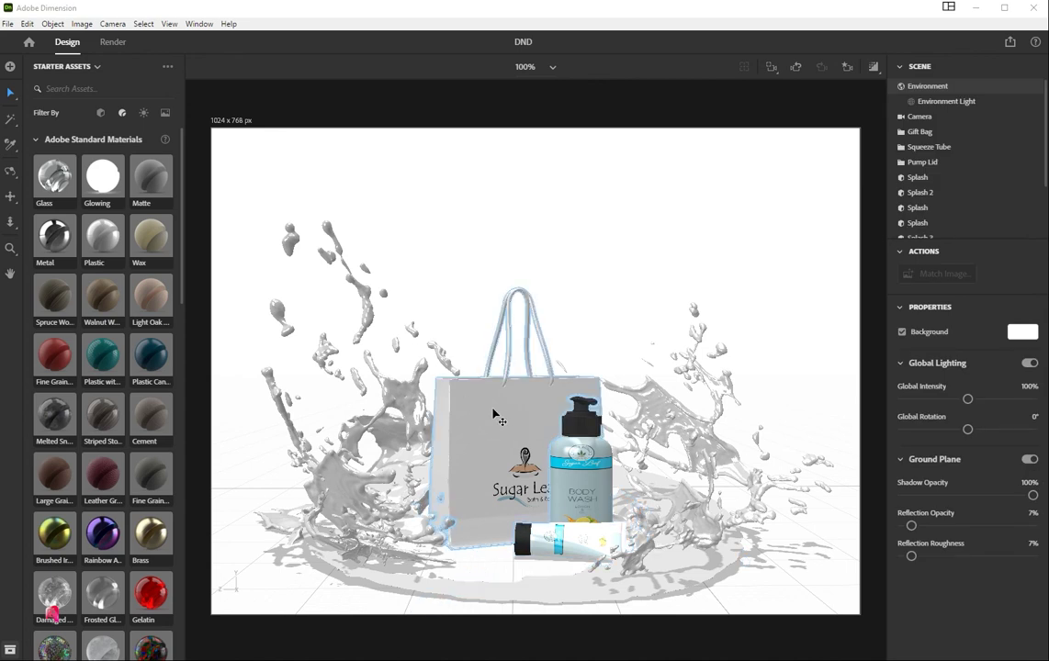
left_click(498, 421)
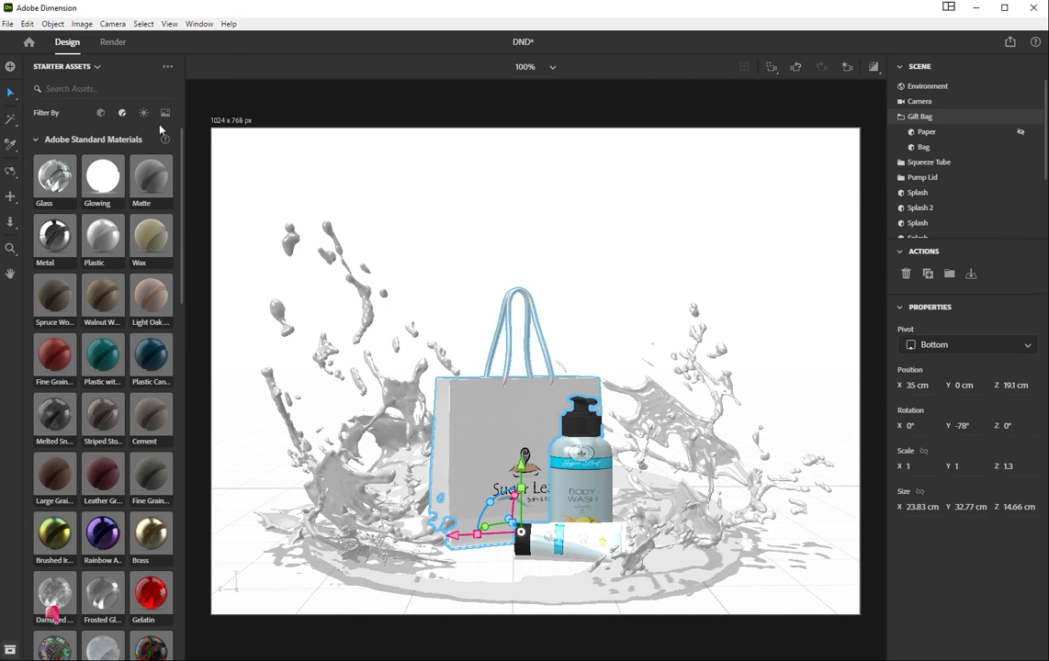
left_click(942, 151)
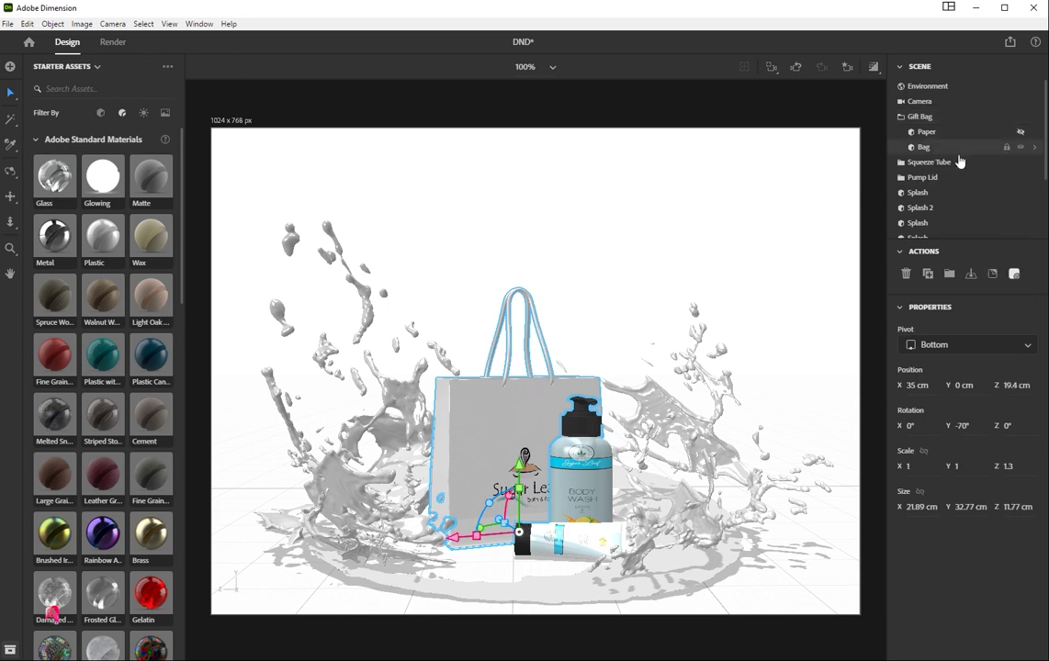
left_click(1015, 275)
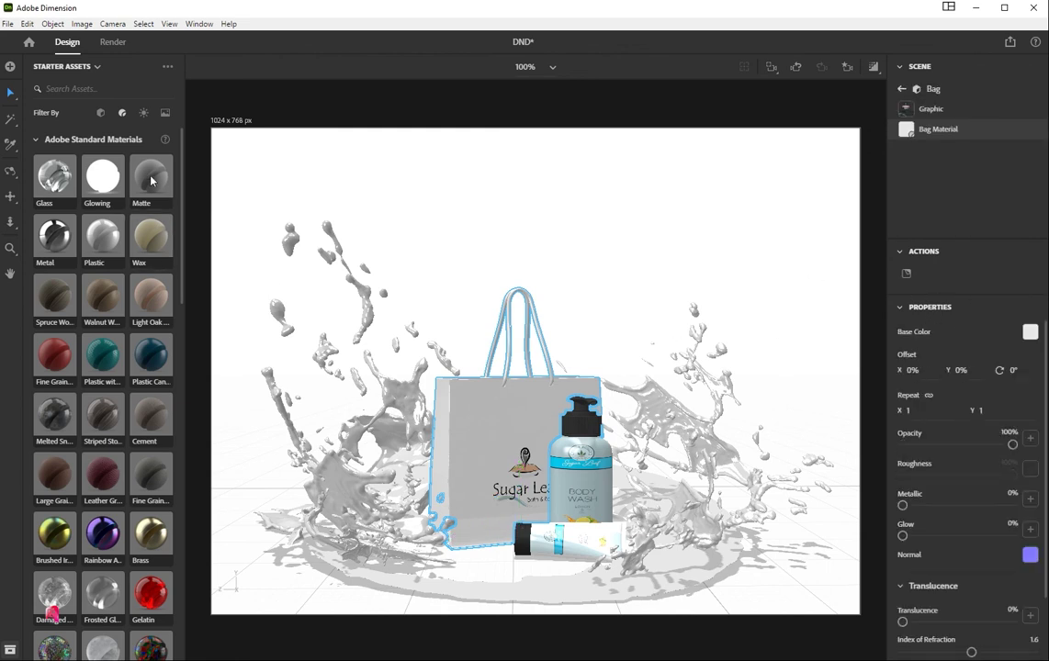
scroll(151, 180, "down", 5)
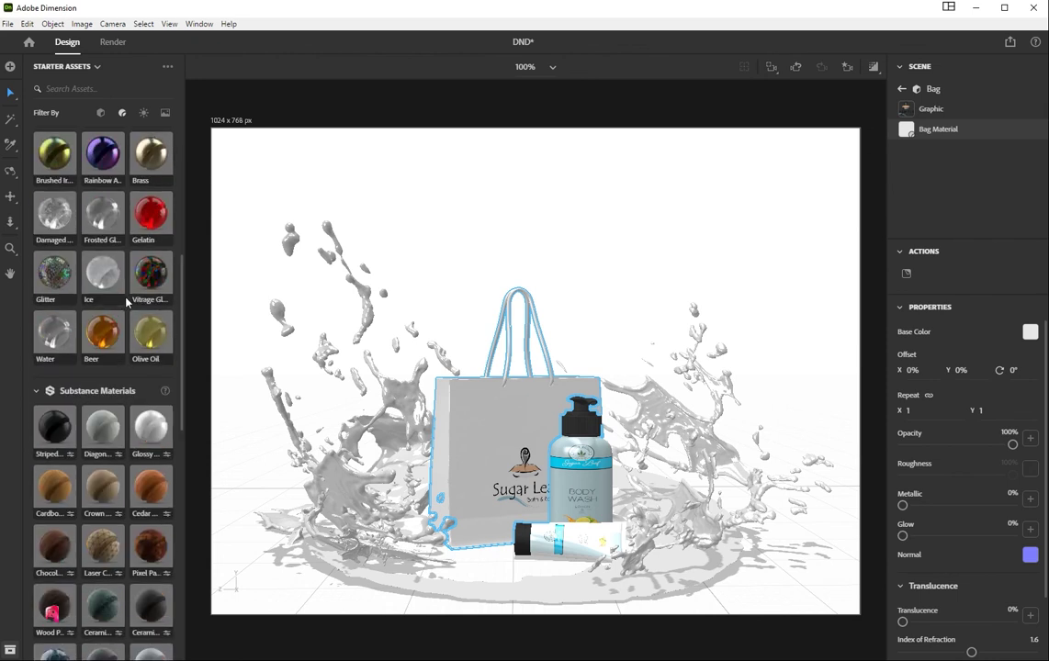
scroll(127, 302, "down", 3)
scroll(127, 302, "up", 8)
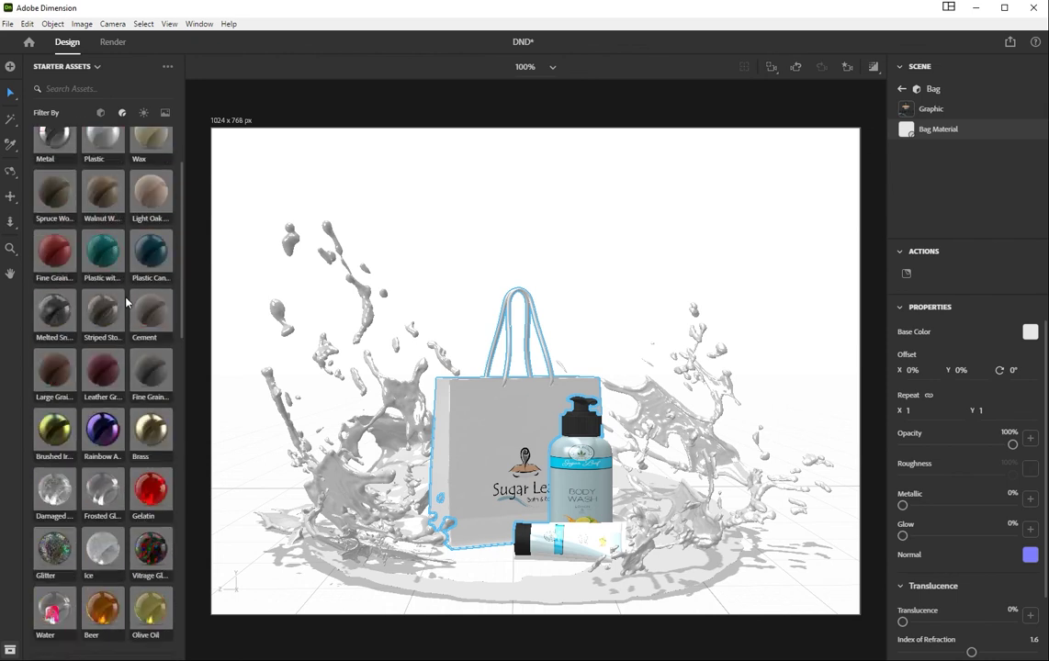
scroll(126, 301, "down", 12)
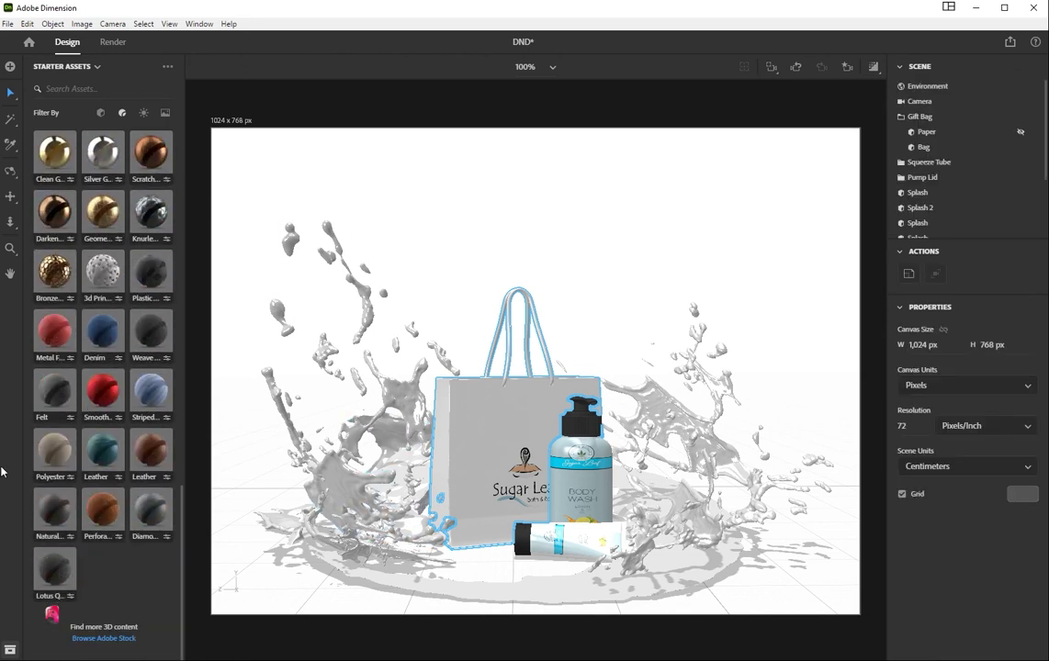
left_click(65, 453)
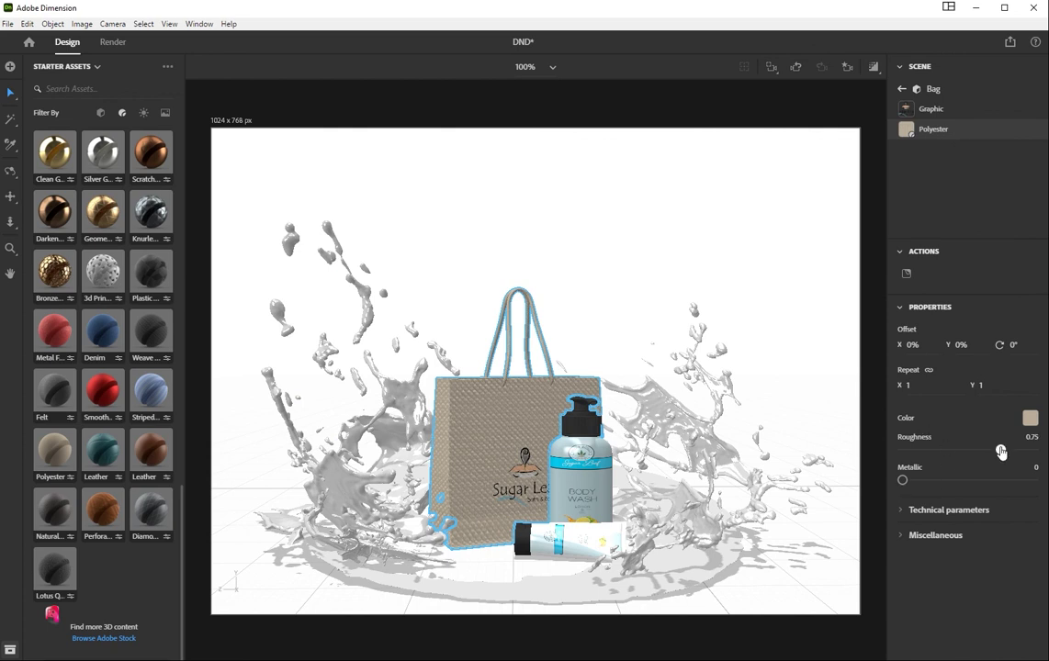
Step: Set the bag's Polyester roughness to about 0.47 and its color to off-white, RGB 232, 230, 227
left_click_drag(1001, 451, 964, 452)
left_click(903, 517)
left_click(903, 517)
left_click(1029, 424)
left_click(1029, 423)
left_click(1031, 420)
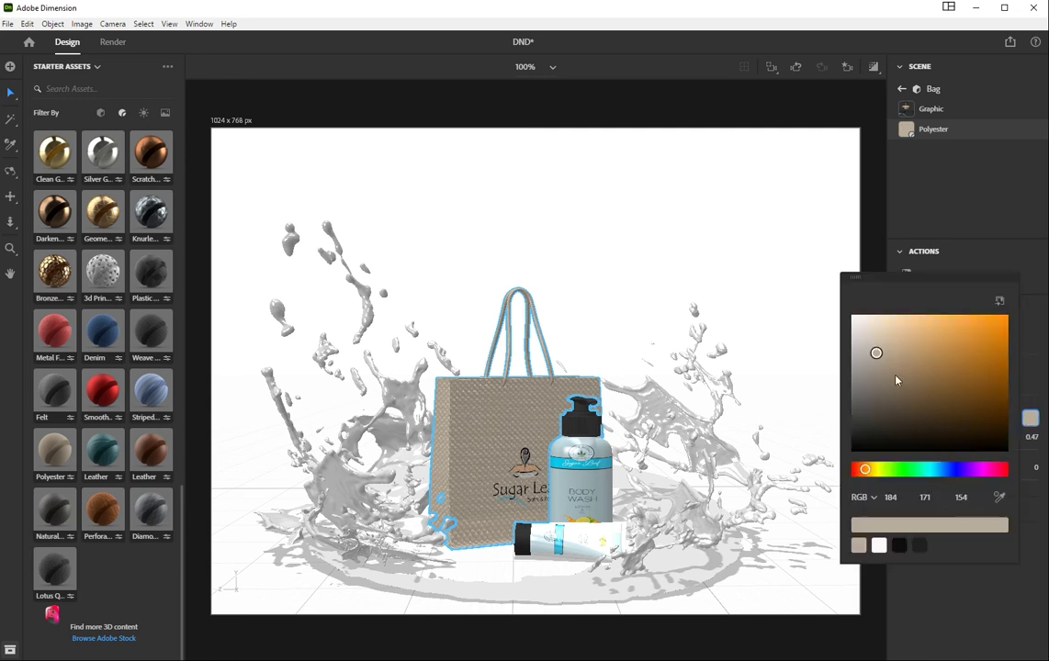
left_click(857, 323)
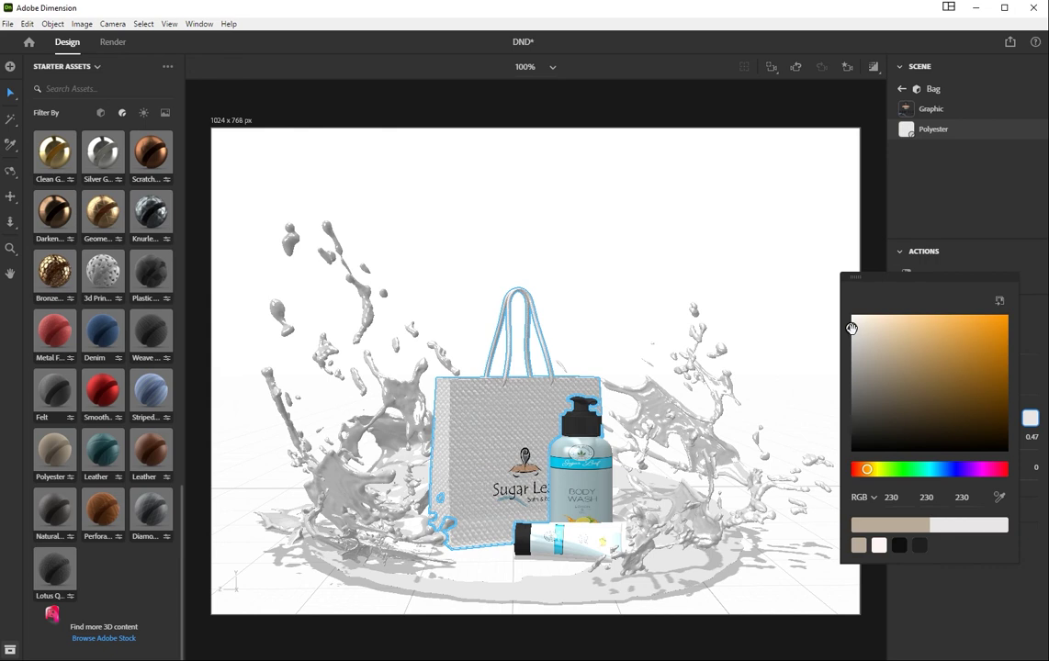
mouse_move(857, 324)
left_mouse_down()
mouse_move(857, 352)
mouse_move(852, 318)
mouse_move(855, 327)
left_mouse_up()
left_click(1022, 336)
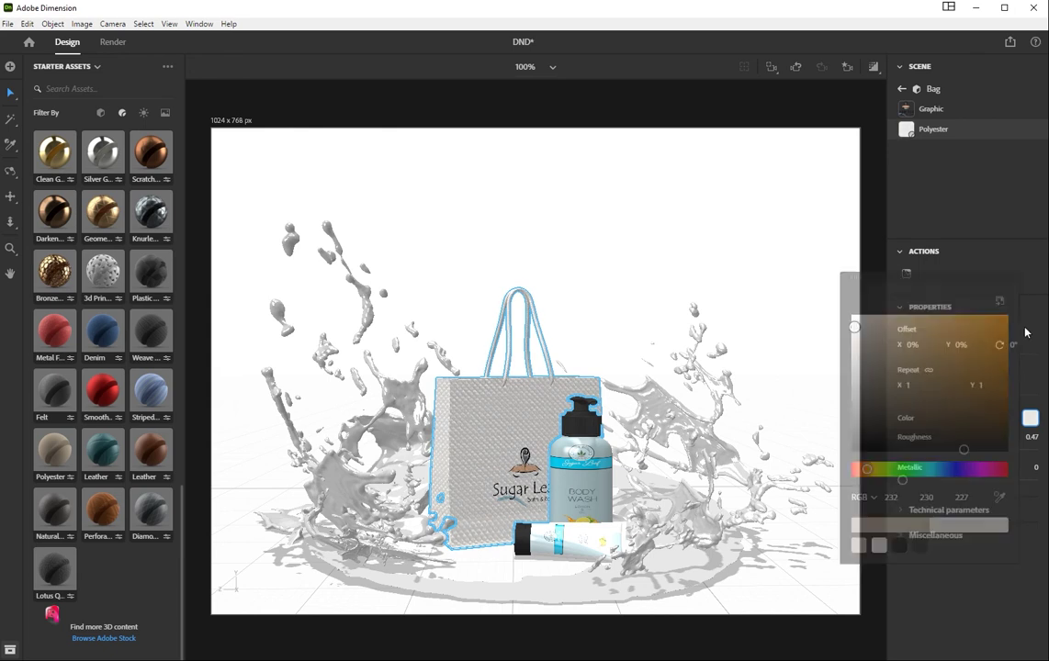
scroll(108, 376, "up", 4)
scroll(114, 396, "up", 10)
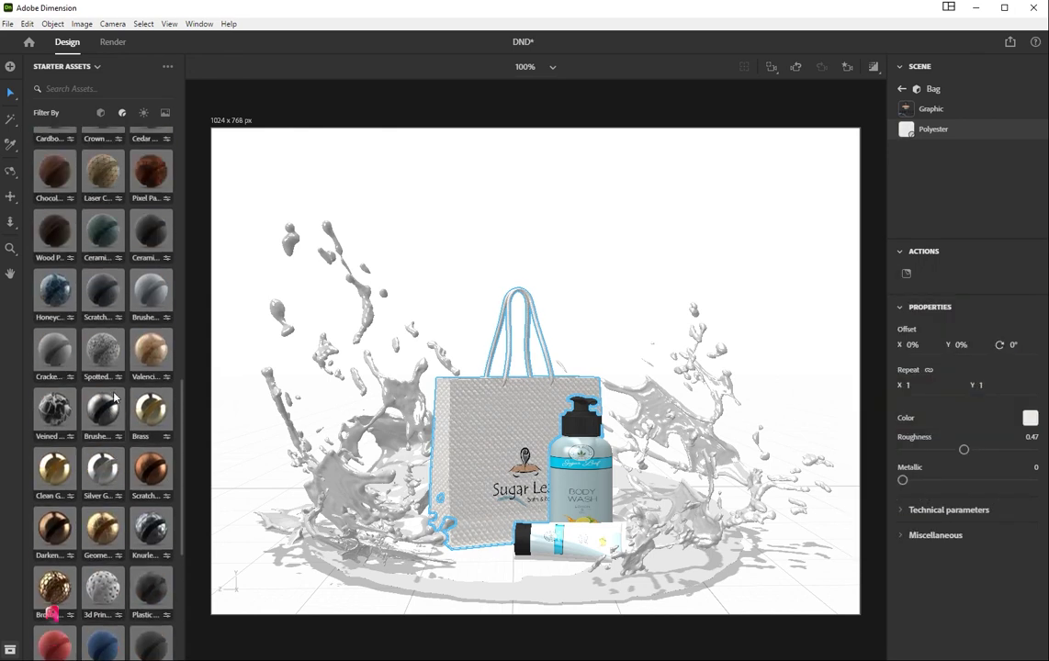
scroll(114, 397, "up", 2)
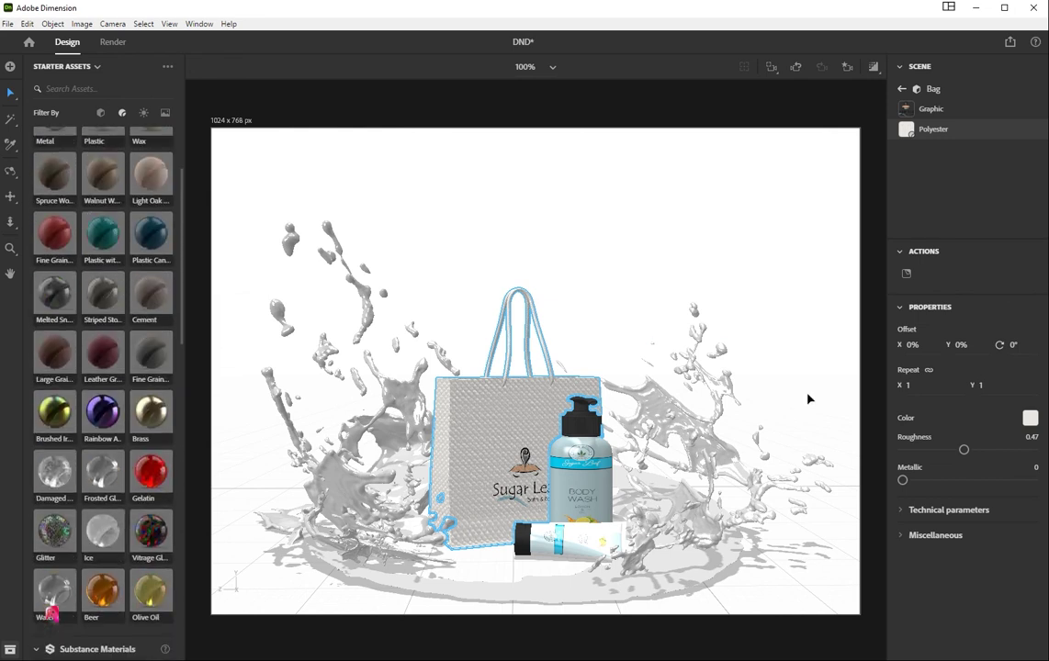
Step: Set the base color of the pump bottle's body material to pure white, RGB 255, 255, 255
left_click(807, 398)
left_click(604, 485)
scroll(947, 192, "down", 1)
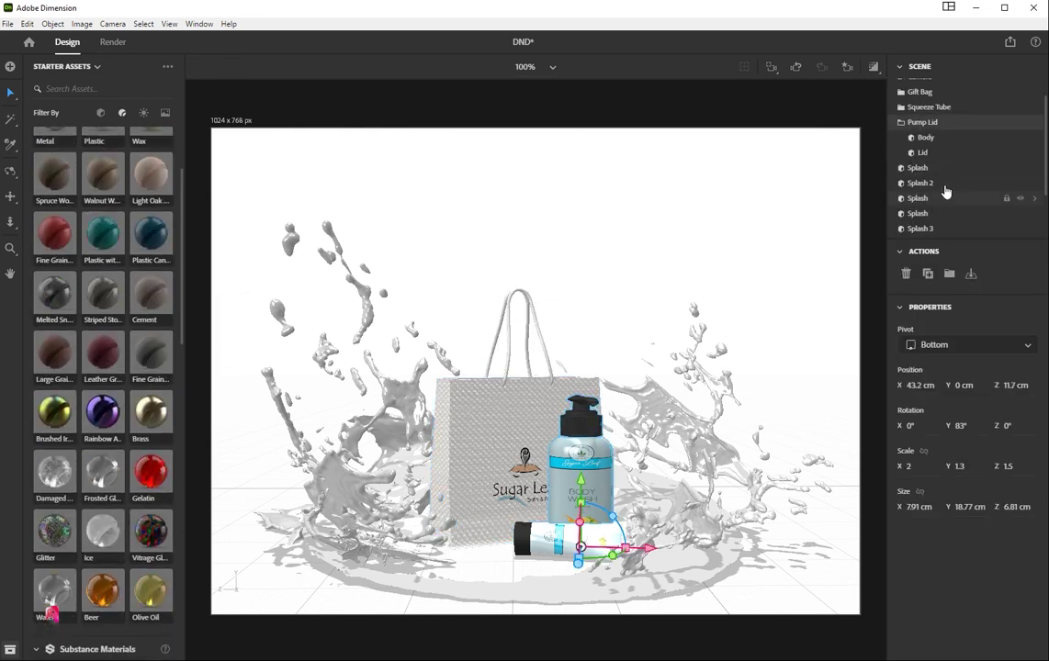
left_click(937, 135)
left_click(1015, 276)
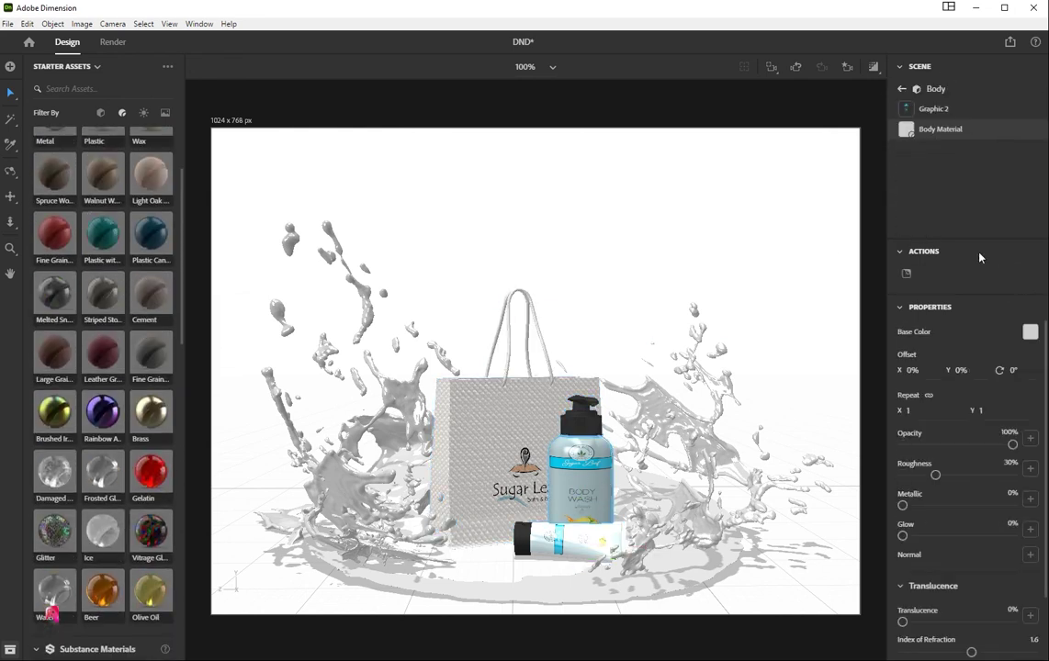
left_click(1029, 333)
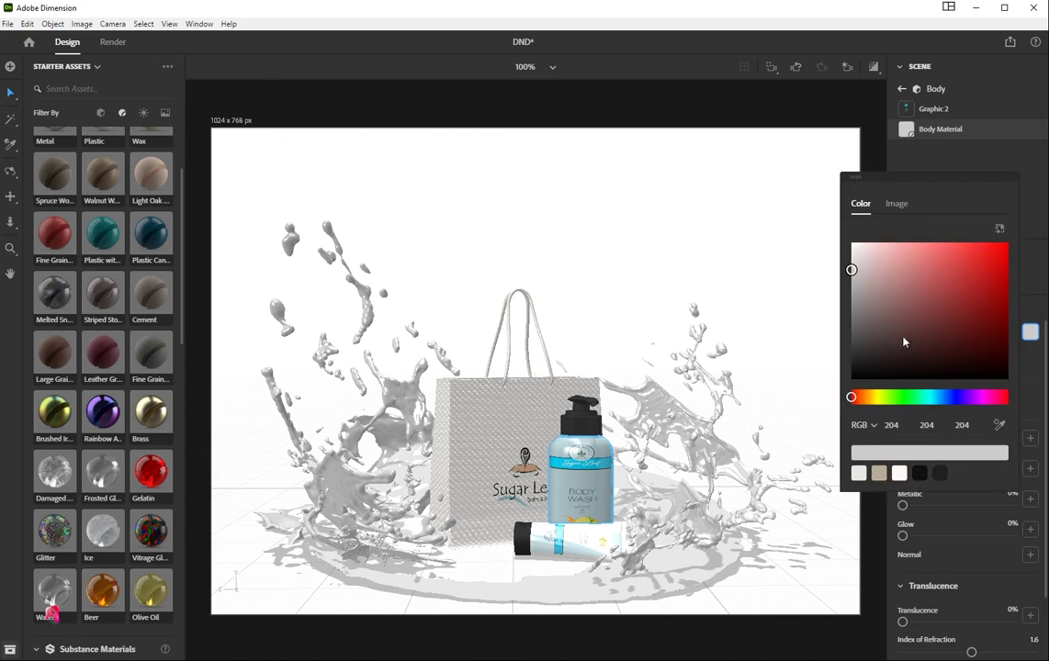
left_click(849, 241)
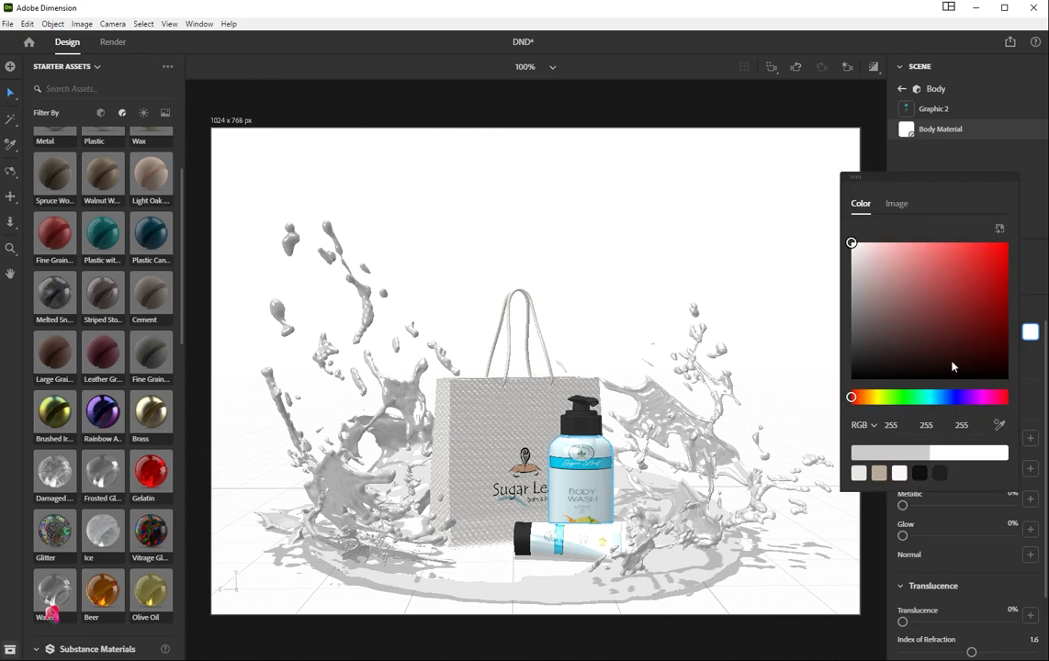
left_click(860, 262)
left_click_drag(860, 262, 848, 224)
left_click(1025, 278)
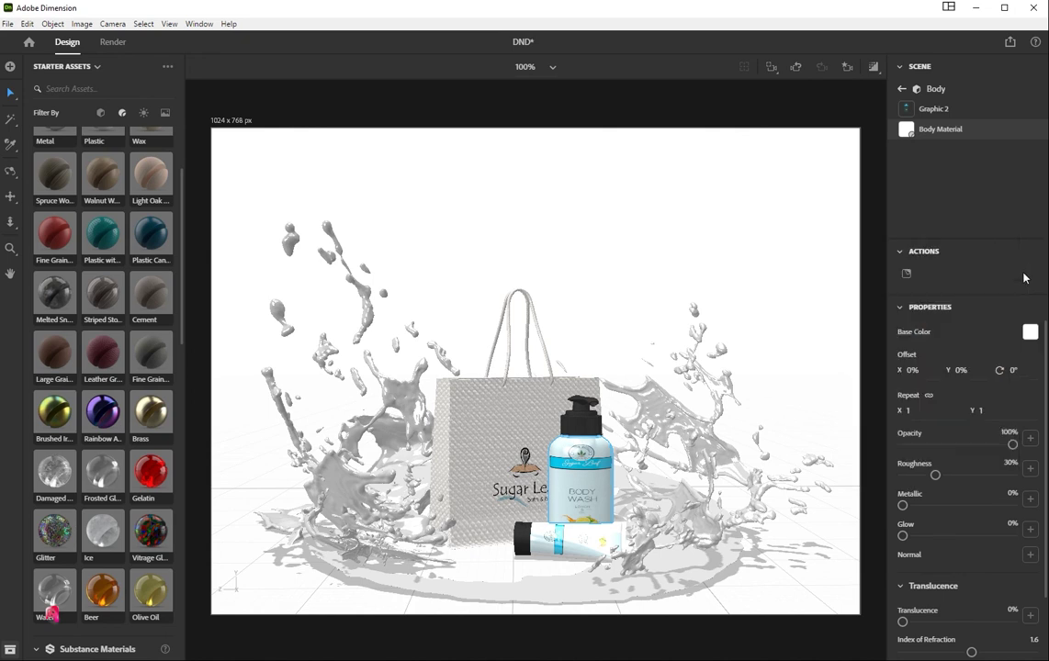
Step: Replace the base color image of the squeeze tube's body material with solid white, RGB 255, 255, 255
left_click(574, 542)
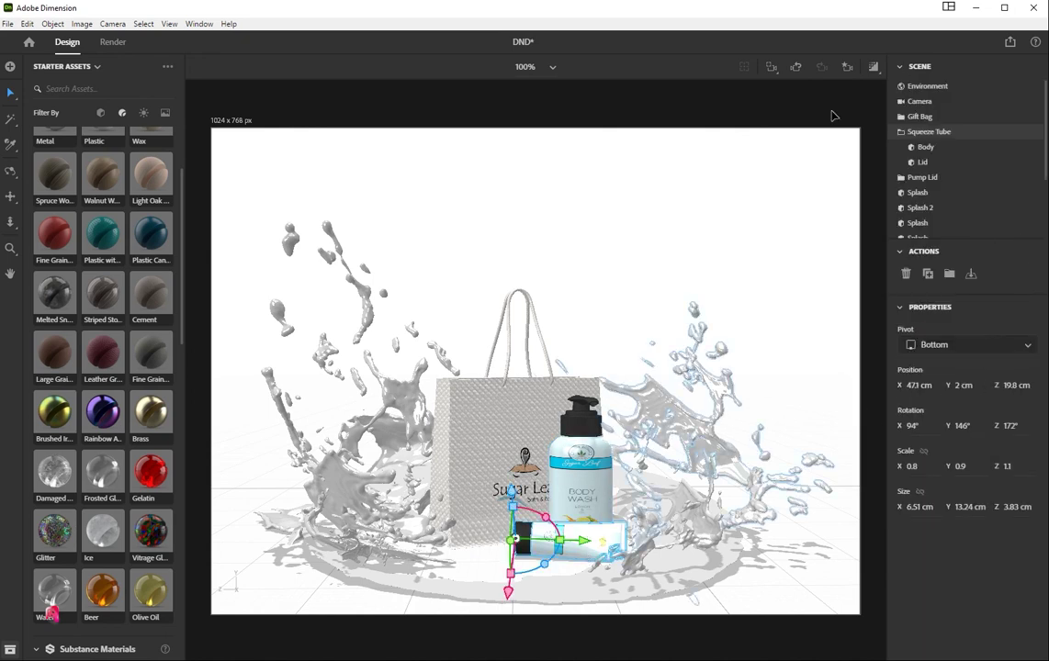
left_click(932, 149)
left_click(1015, 275)
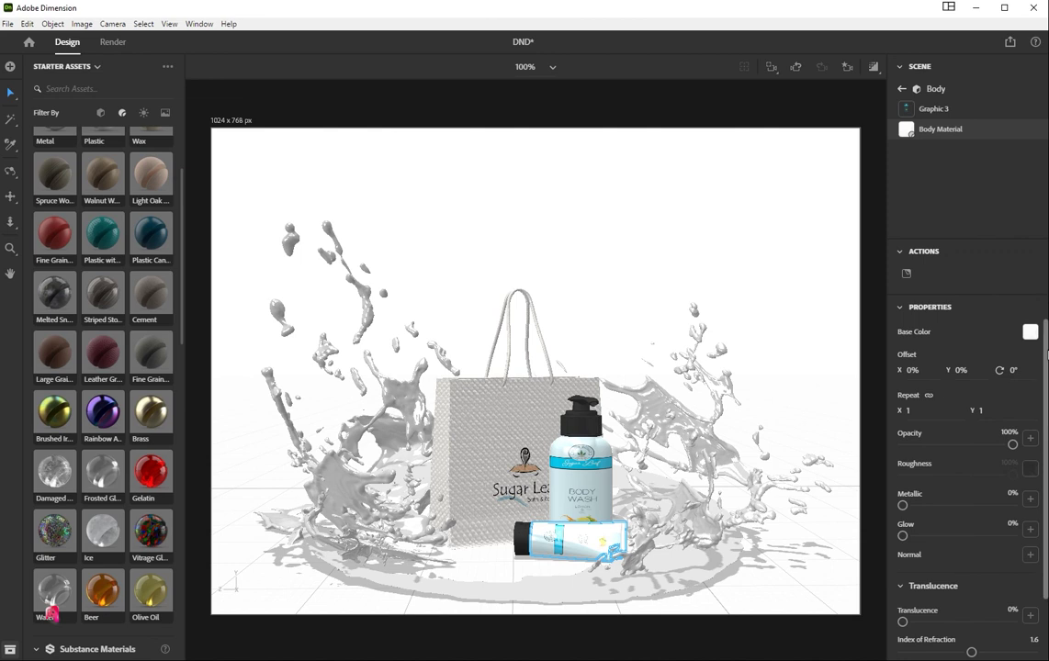
left_click(1029, 333)
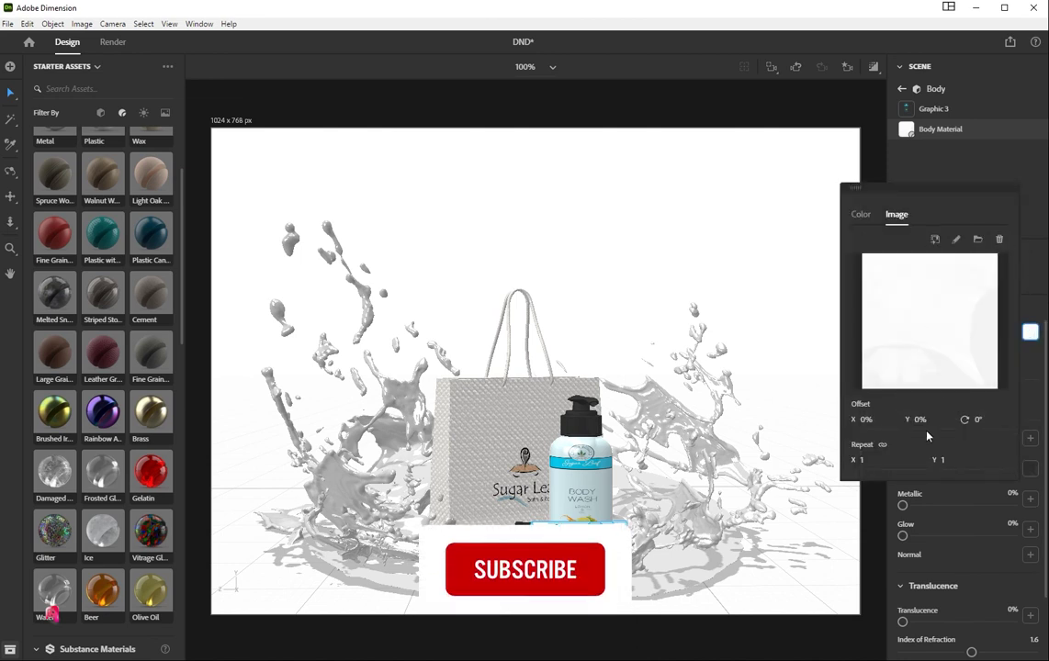
left_click(862, 217)
left_click(851, 256)
left_click(832, 223)
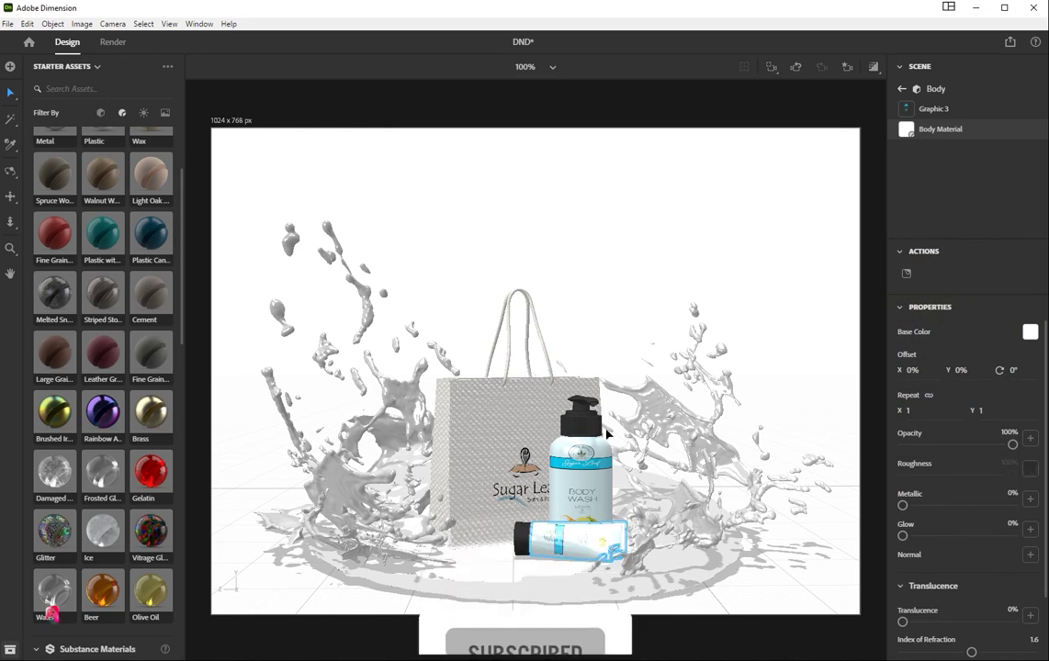
Step: Check the base color of the Matte material on the pump bottle's lid
left_click(605, 441)
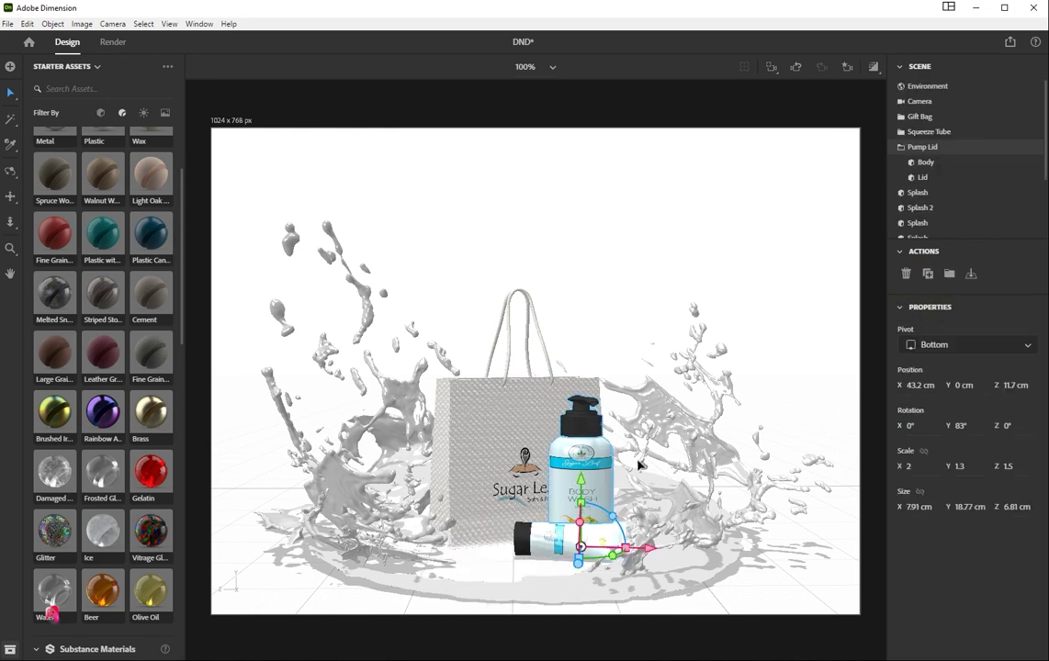
left_click(937, 183)
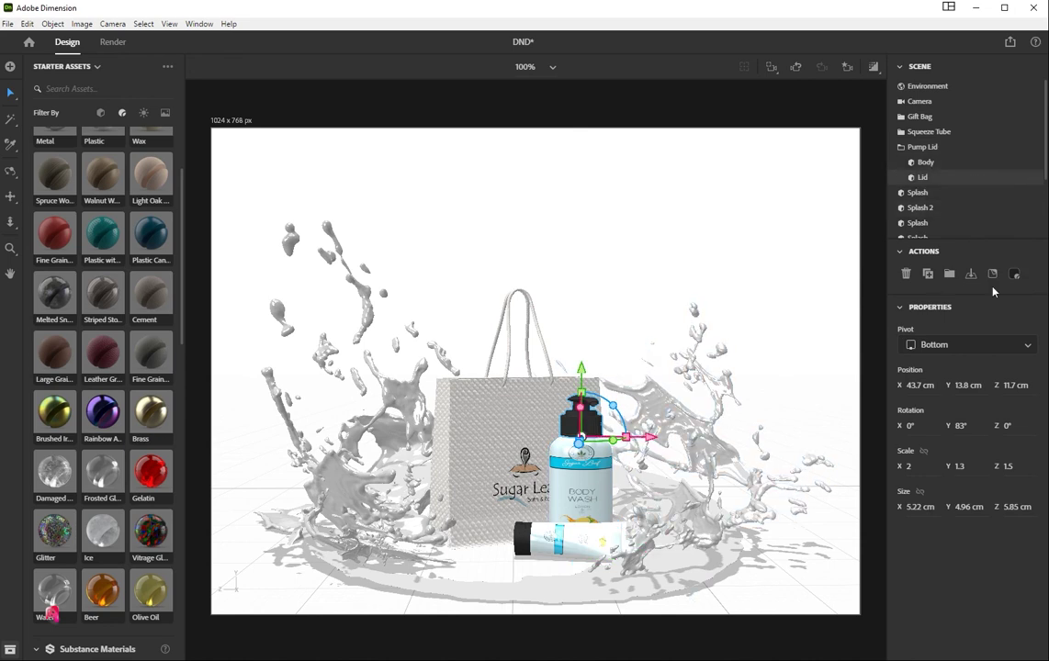
left_click(1015, 275)
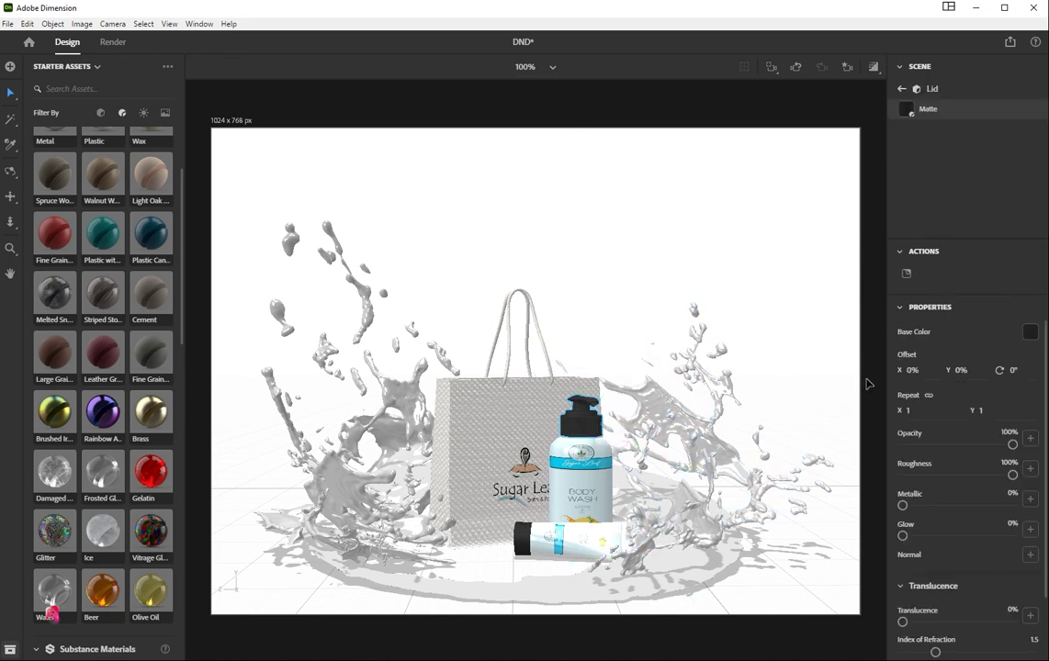
left_click(1030, 332)
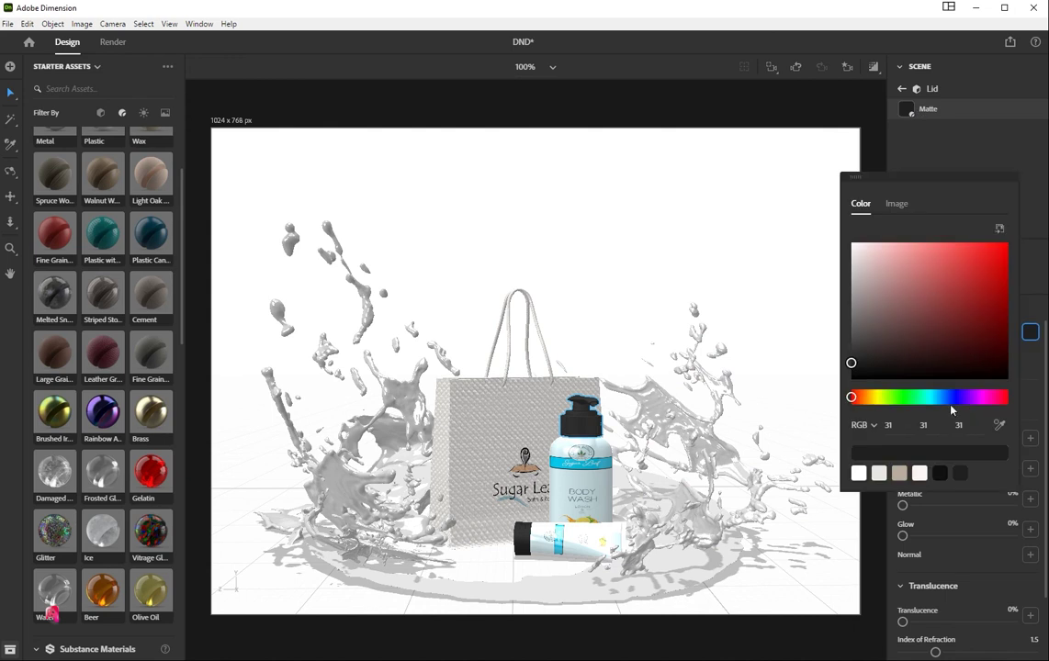
left_click(902, 88)
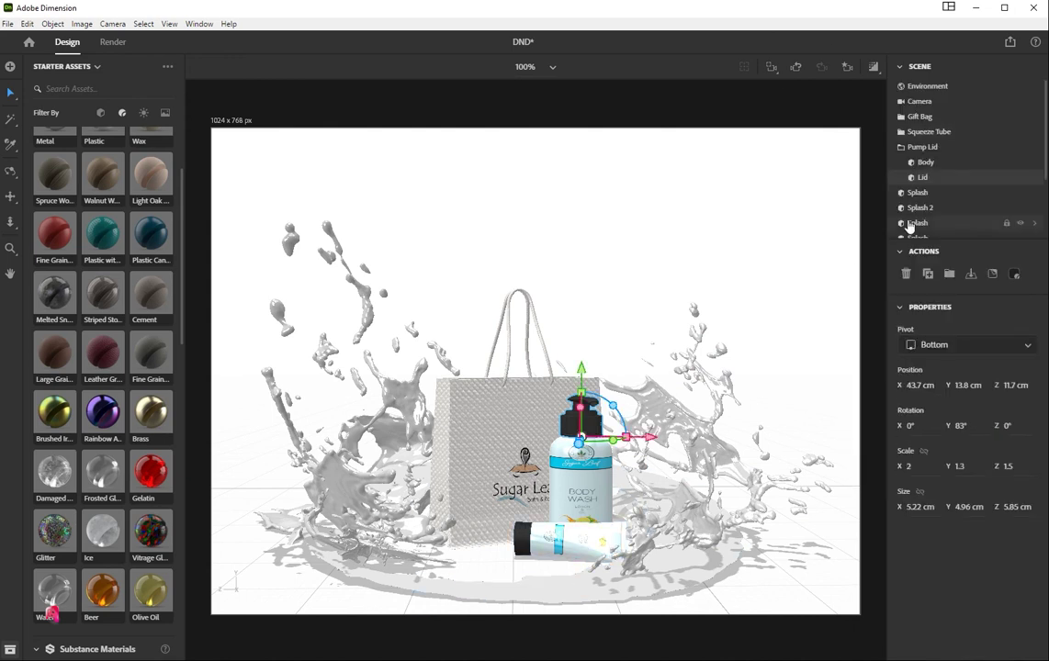
Step: Try a light blue base color, RGB 151, 185, 209, on the squeeze tube's body material and undo it
left_click(542, 542)
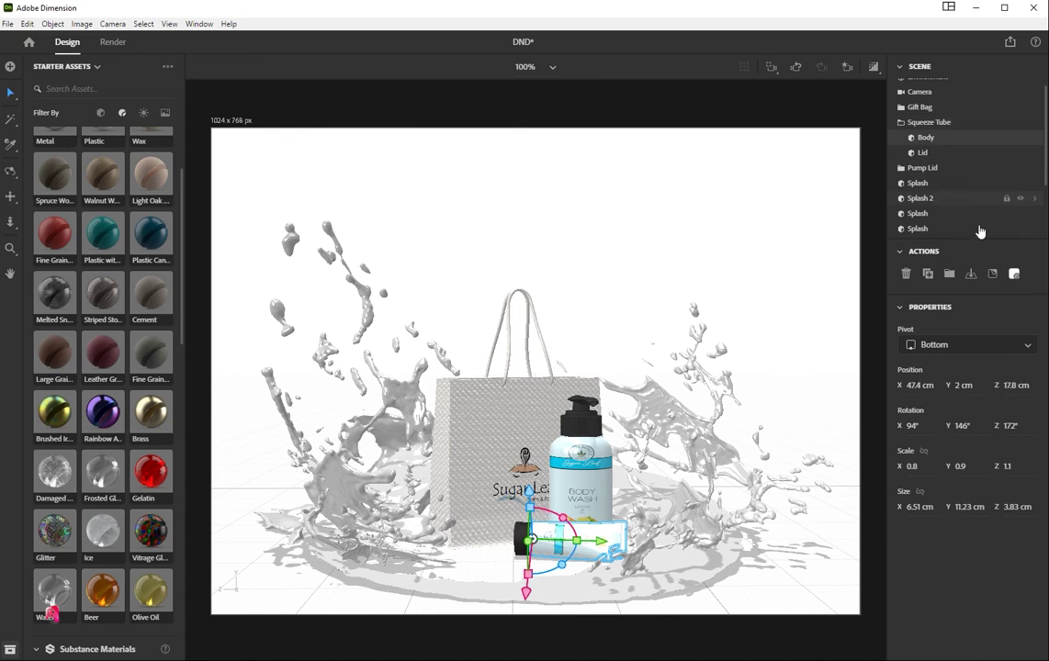
left_click(1015, 275)
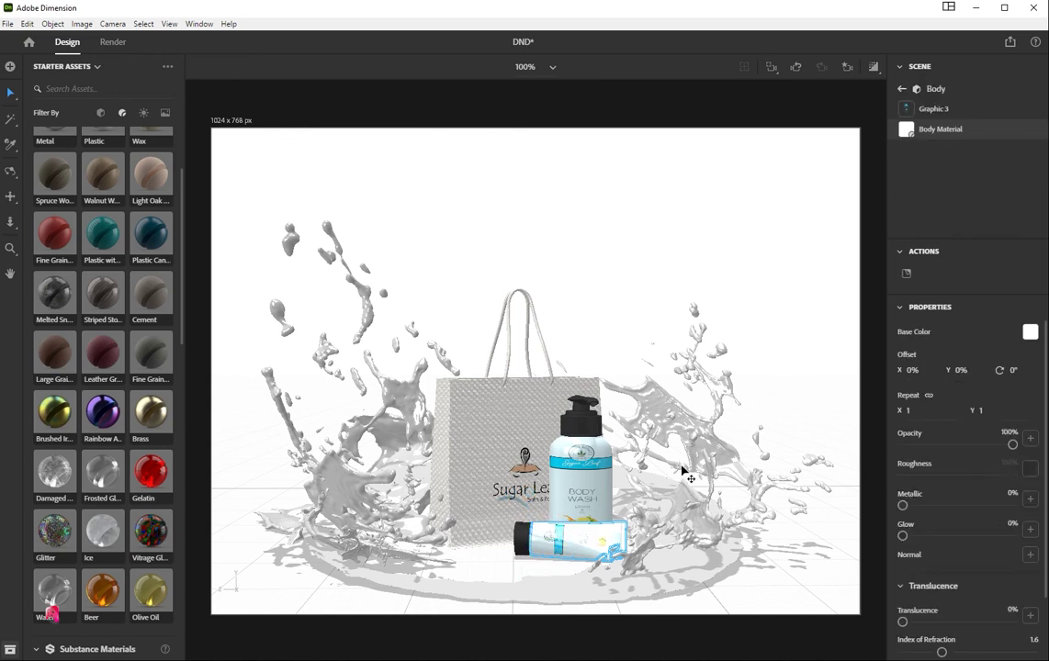
left_click(1030, 331)
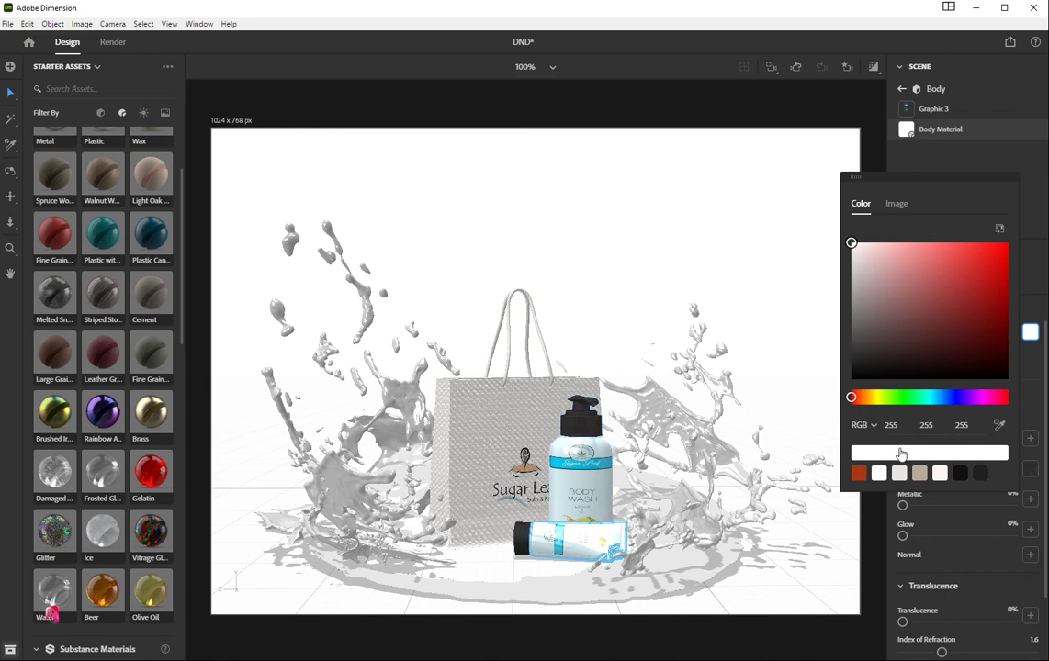
left_click(936, 401)
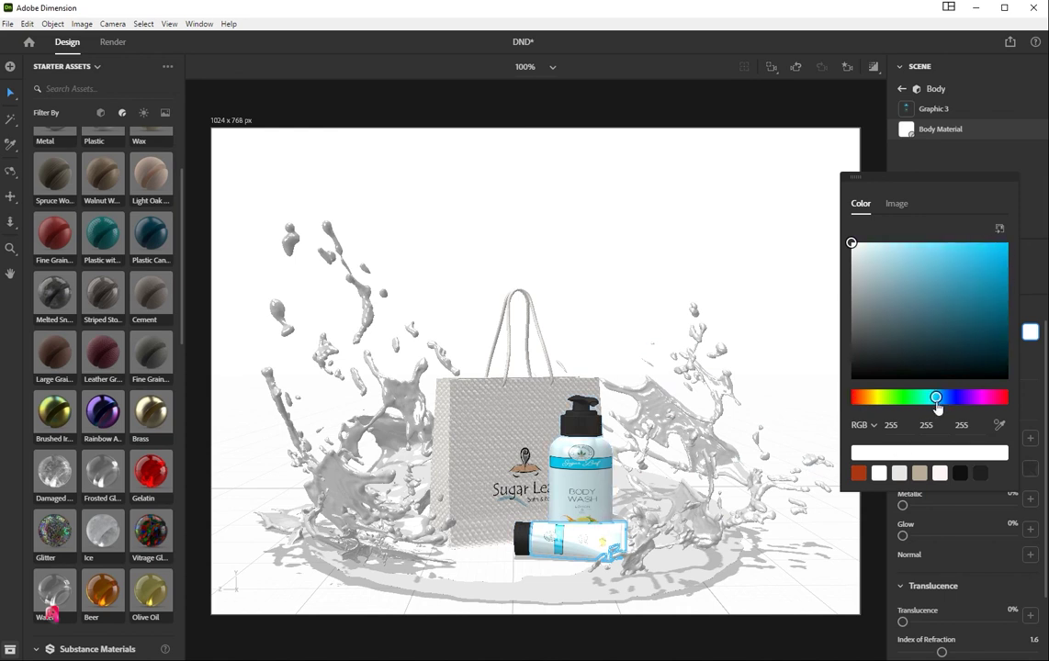
mouse_move(935, 401)
left_mouse_down()
mouse_move(960, 400)
mouse_move(940, 402)
left_mouse_up()
left_click_drag(915, 257, 895, 267)
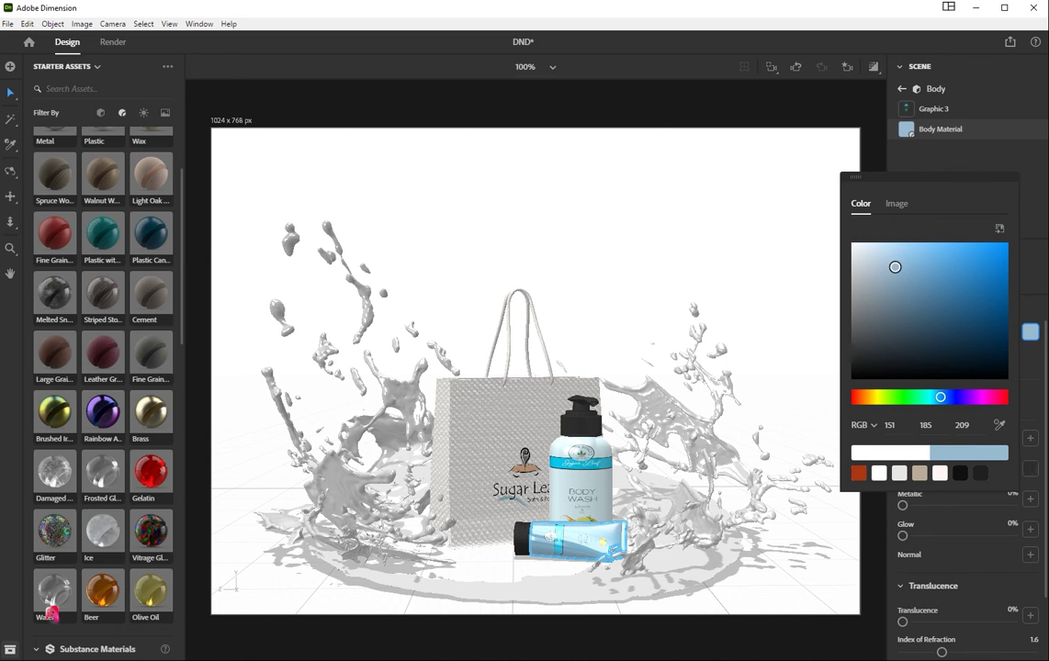
left_click(777, 319)
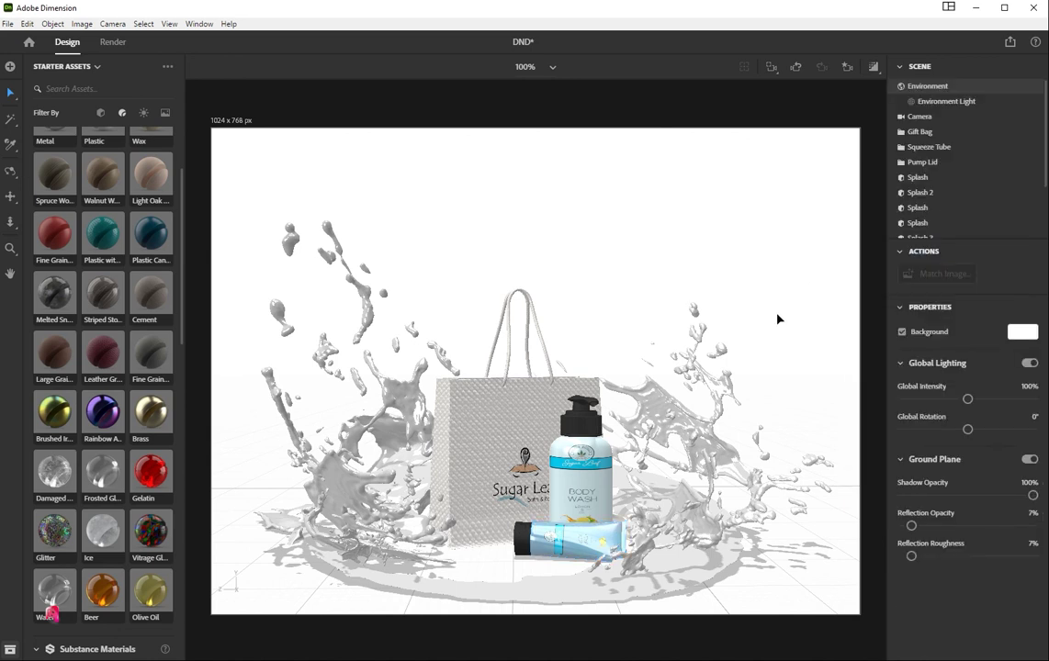
key("ctrl+z")
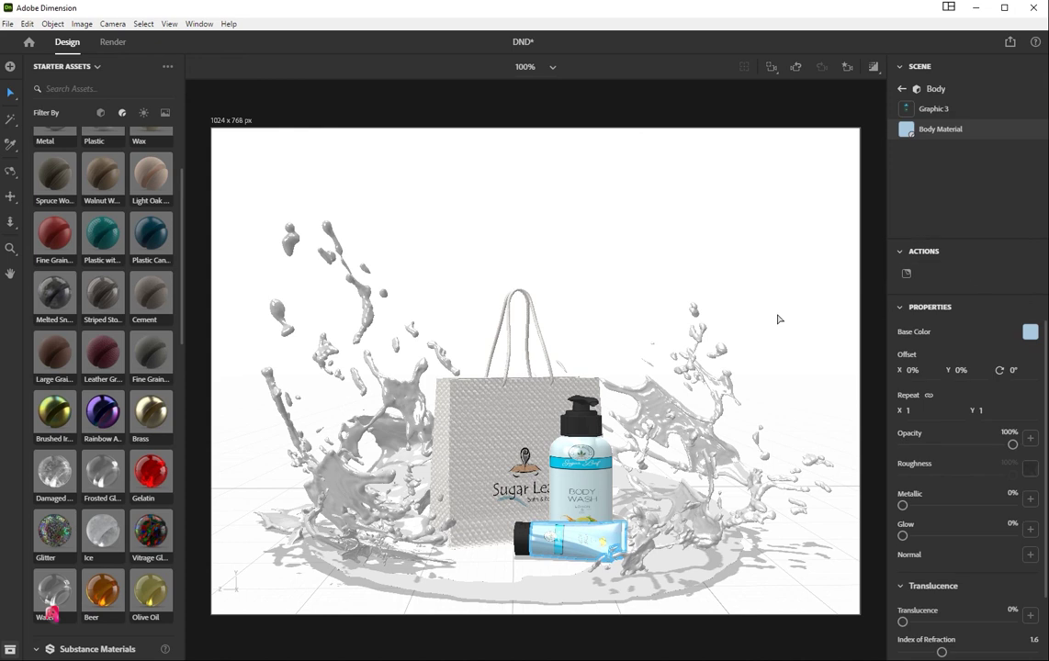
key("ctrl+z")
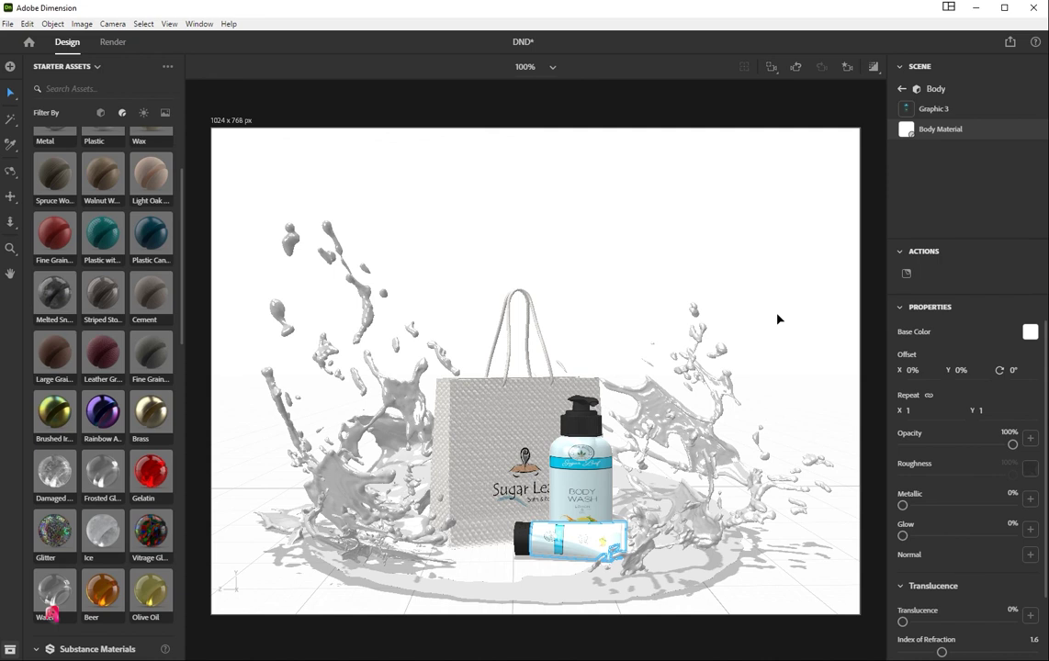
Step: Scale the label graphic on the pump bottle's body to about 20.9% horizontally and 19.7% vertically
key("ctrl+z")
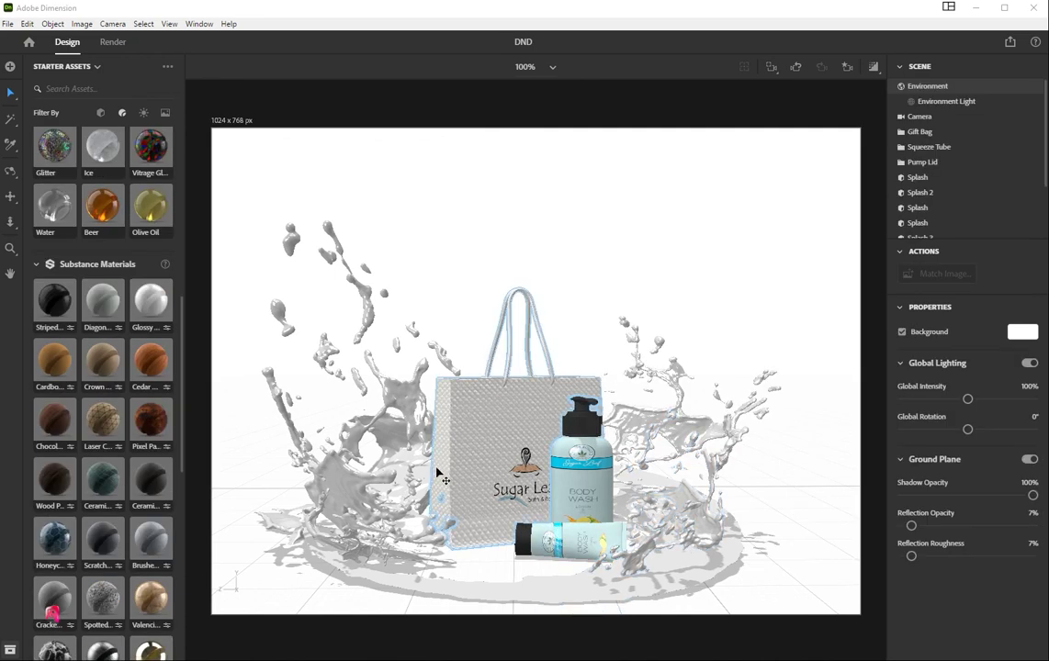
scroll(589, 320, "up", 4)
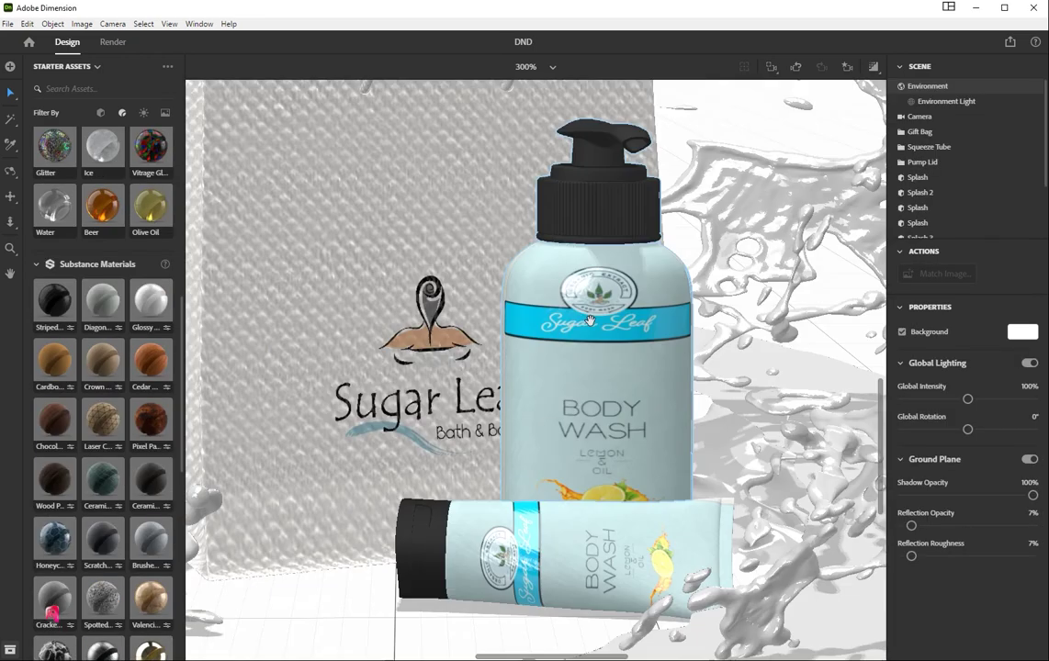
left_click(589, 320)
left_click(1030, 138)
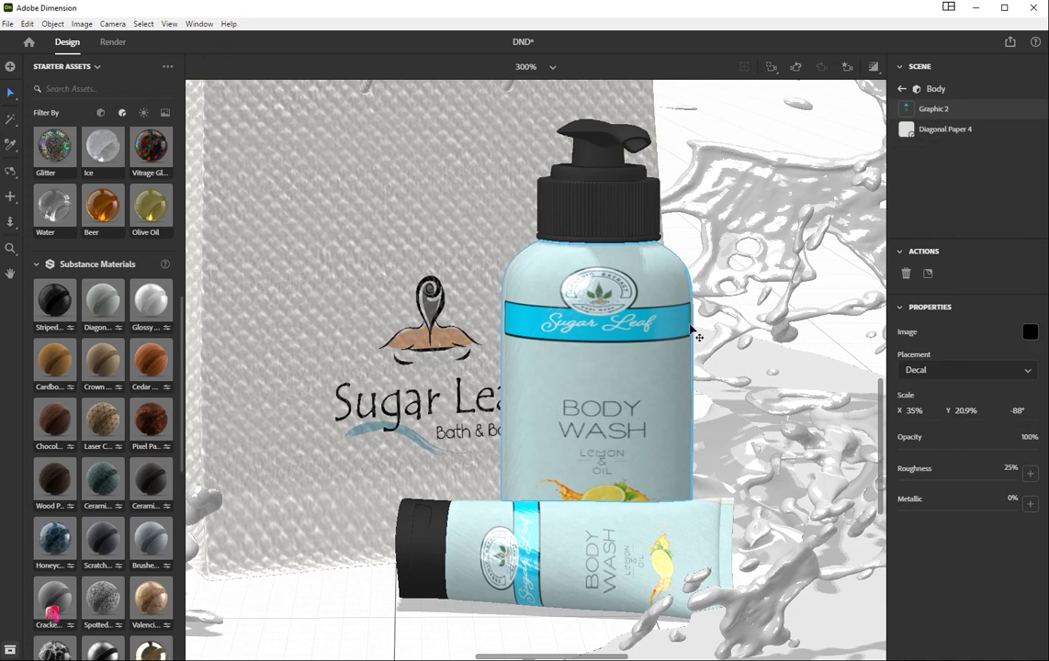
left_click_drag(576, 341, 579, 367)
scroll(270, 434, "down", 2)
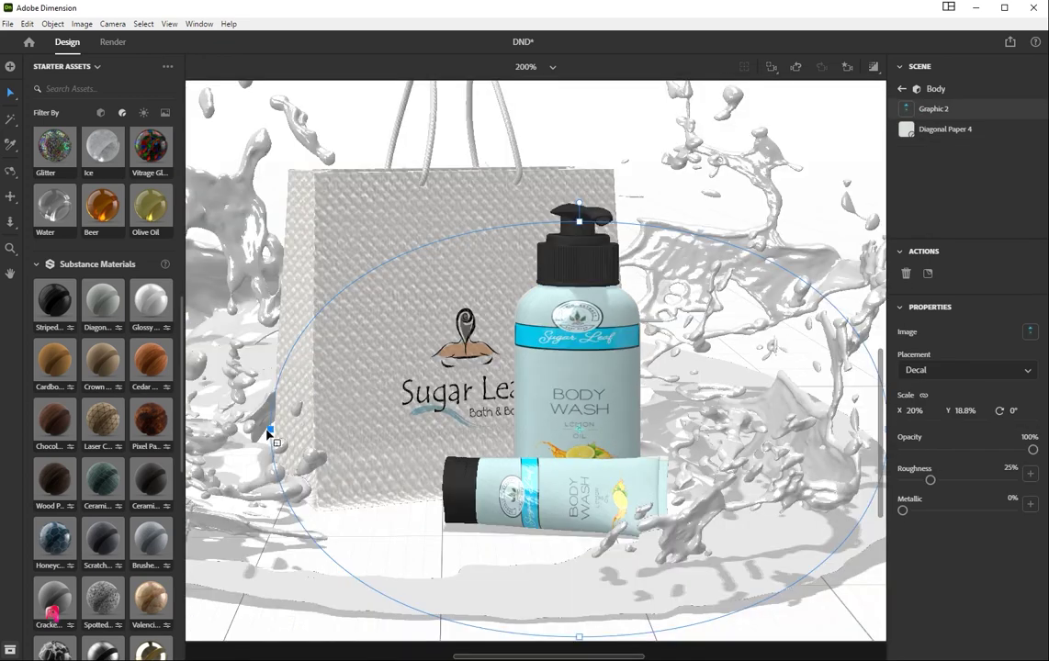
left_click_drag(269, 434, 257, 431)
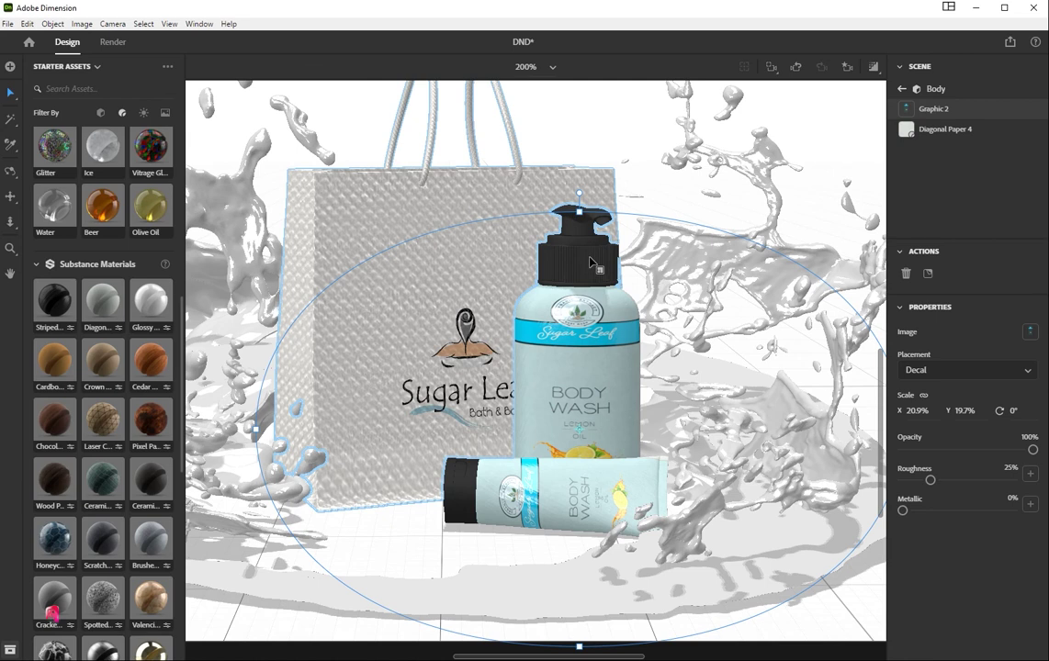
scroll(576, 311, "up", 3)
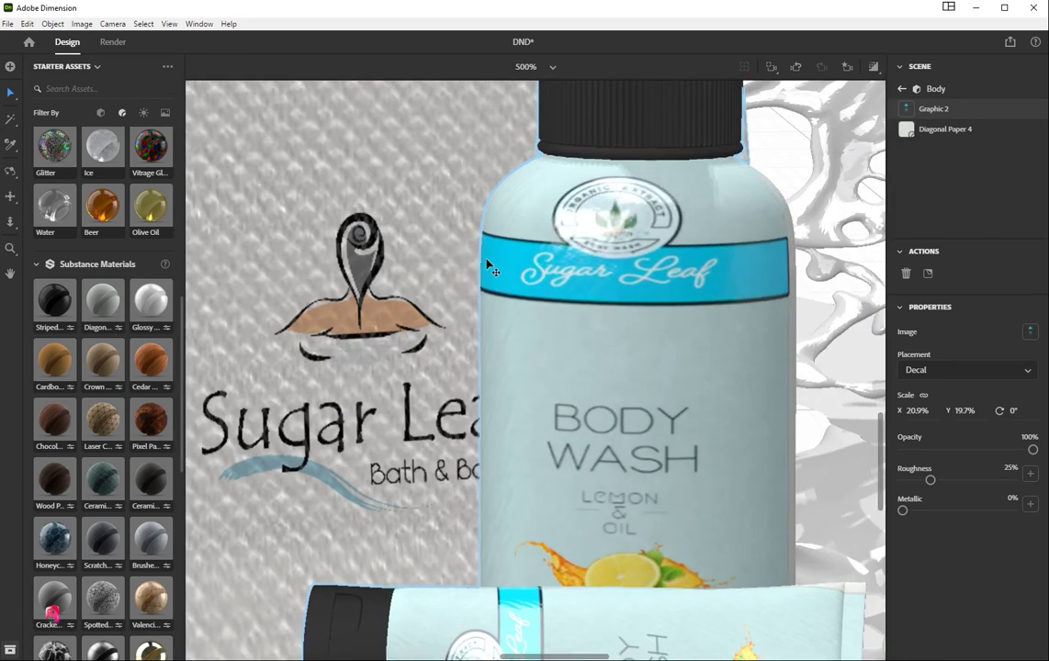
Step: Squash the pump bottle's label graphic to about 17.5% vertical scale and stretch it slightly wider across the body
scroll(515, 263, "down", 5)
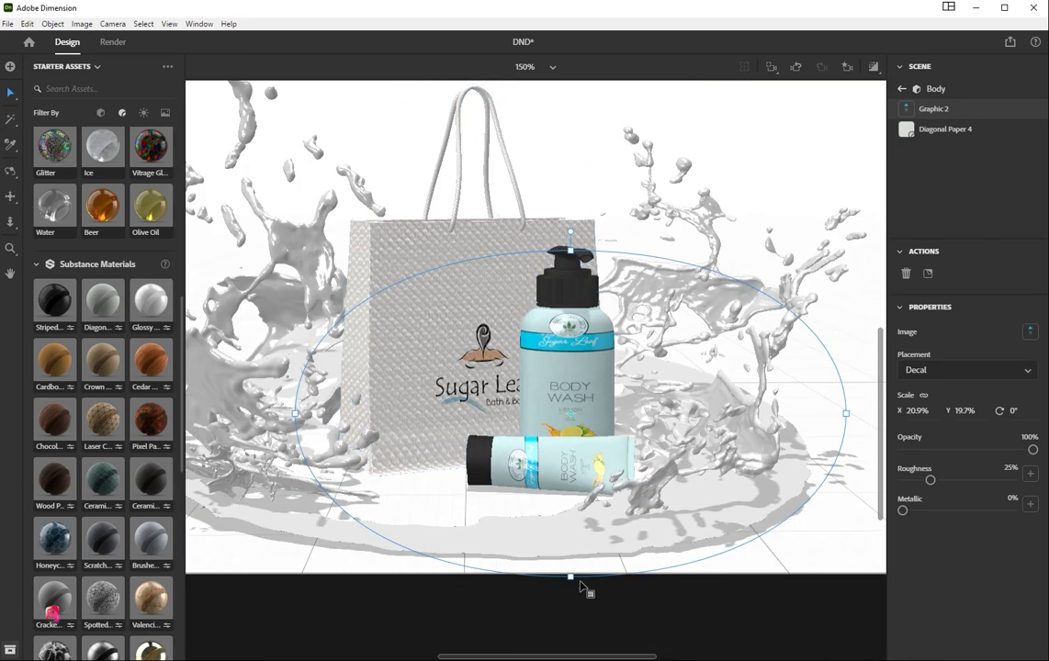
mouse_move(570, 577)
left_mouse_down()
mouse_move(573, 603)
mouse_move(571, 581)
left_mouse_up()
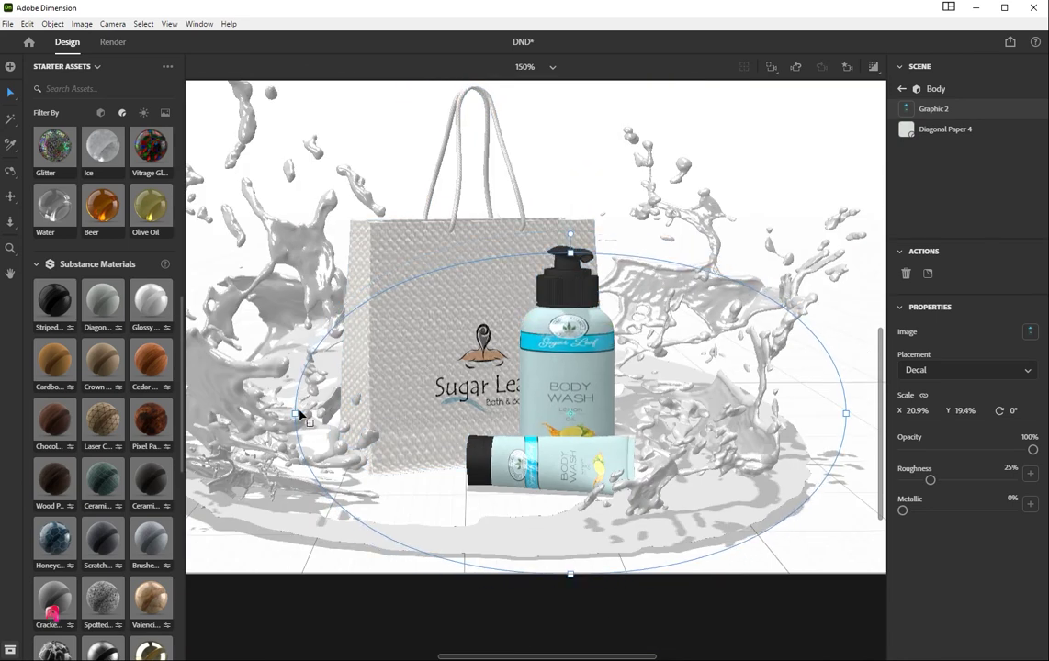
left_click_drag(570, 252, 575, 272)
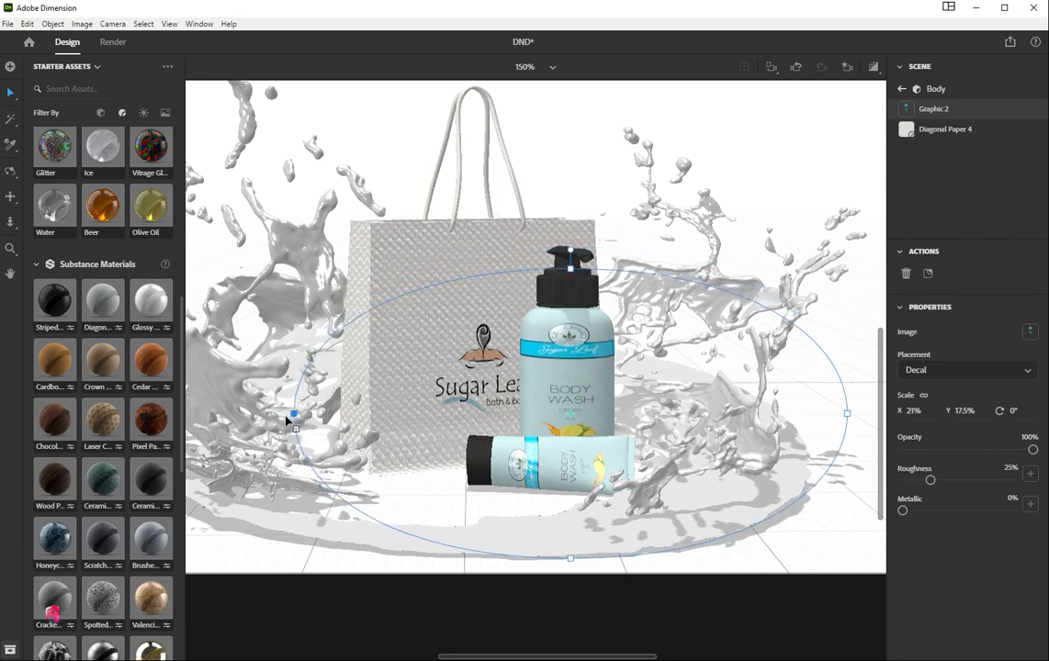
left_click_drag(288, 417, 278, 416)
left_click_drag(849, 416, 859, 416)
key("Escape")
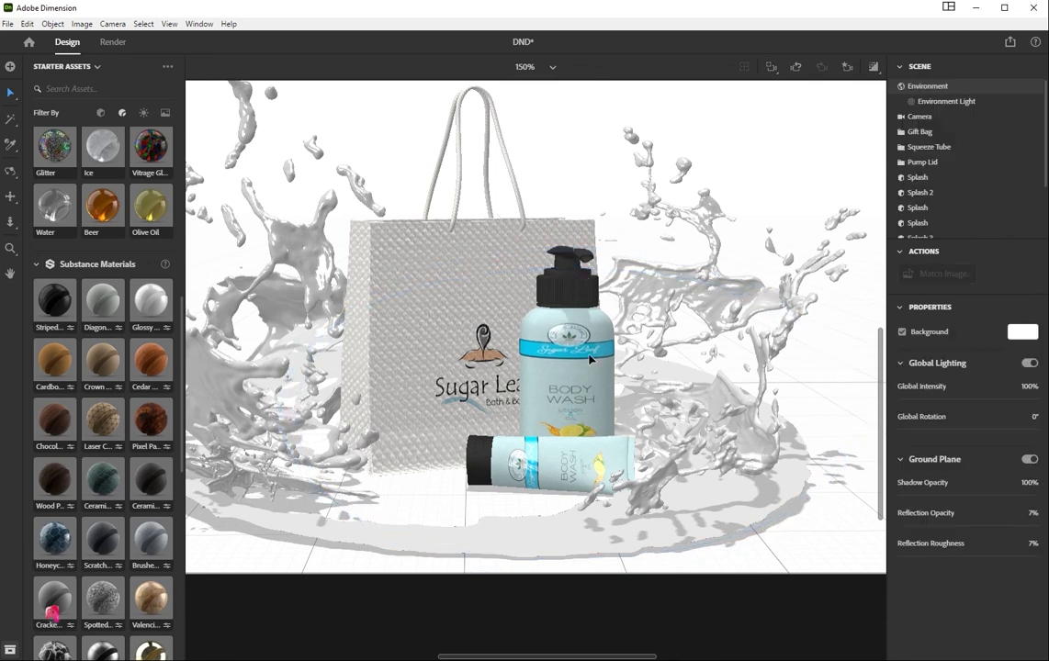
Step: Scale the squeeze tube's label graphic to about 41.3% horizontally and rotate it to about -85°
scroll(596, 362, "up", 3)
left_click(638, 423)
left_click(564, 553)
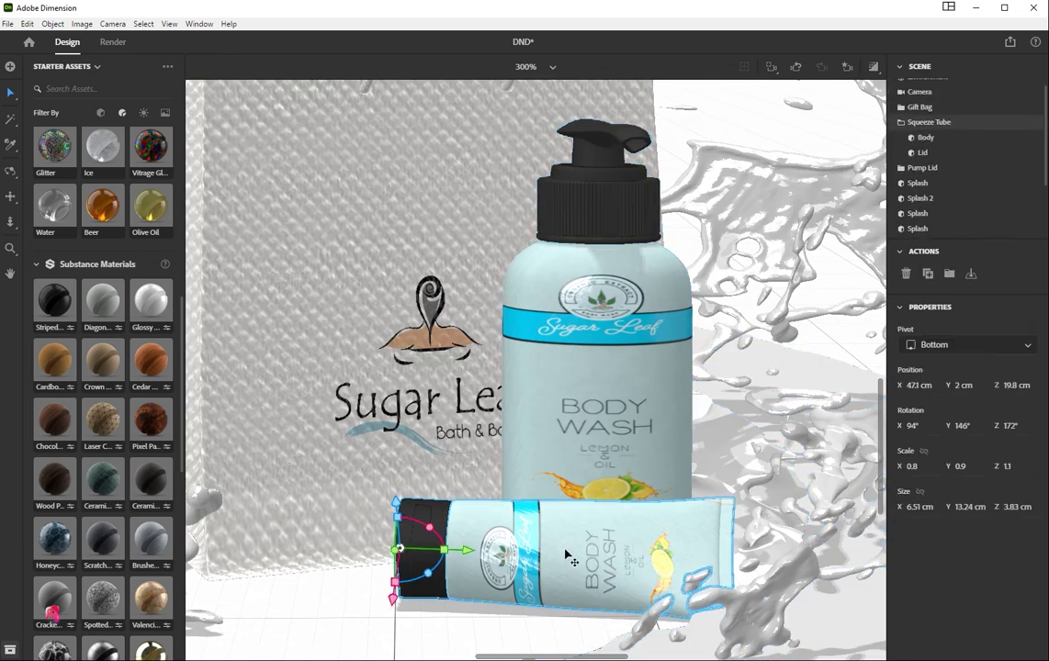
left_click(1032, 138)
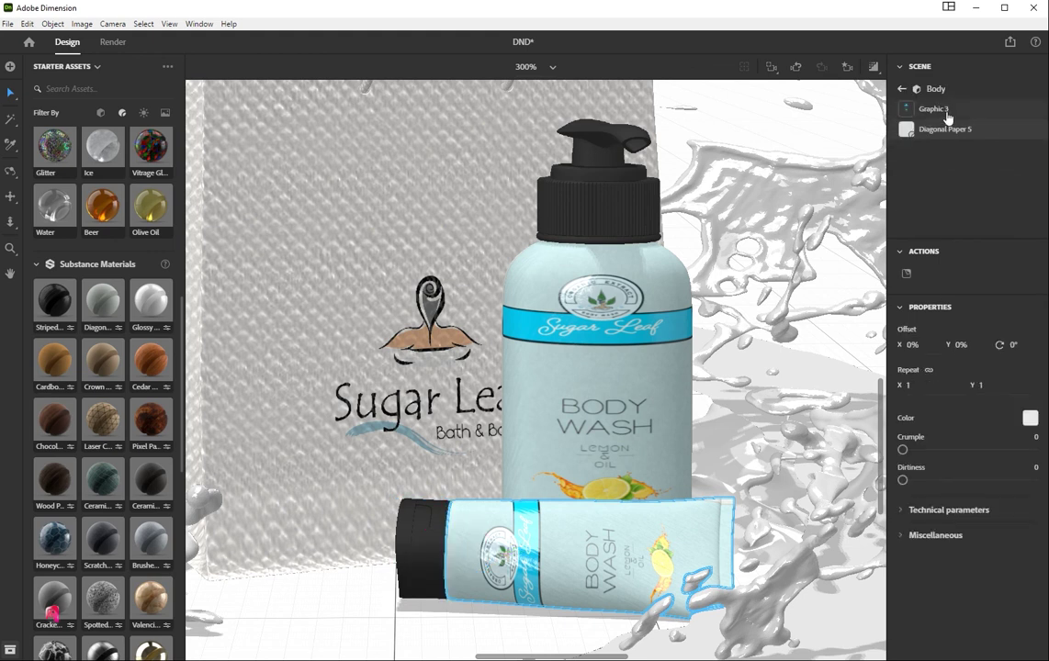
left_click(946, 110)
left_click_drag(342, 555, 336, 546)
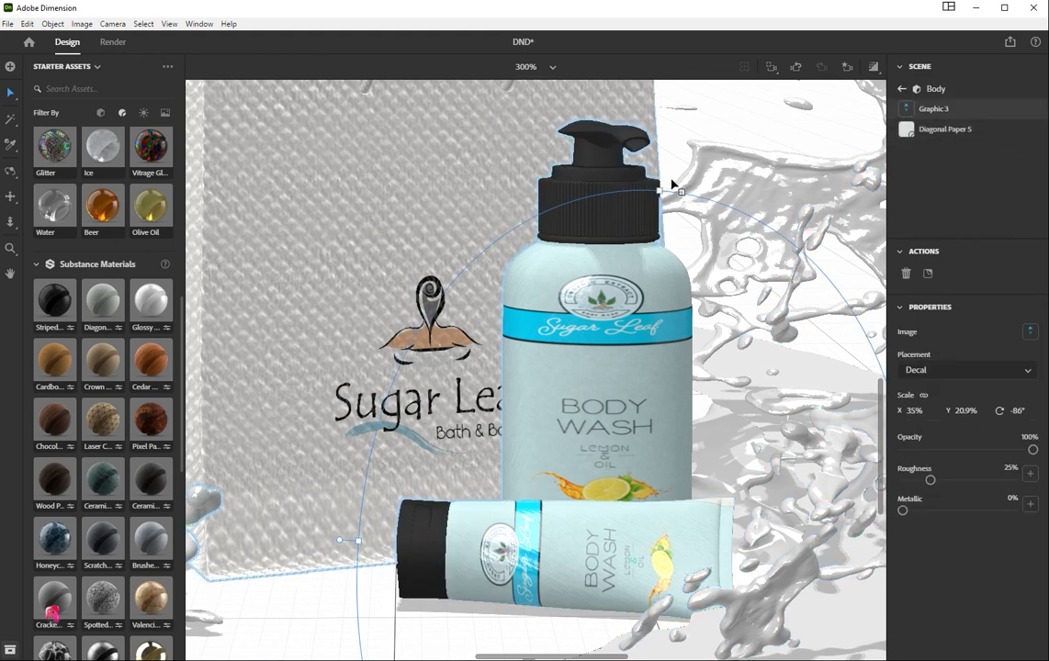
left_click_drag(672, 183, 675, 129)
left_click_drag(342, 546, 336, 543)
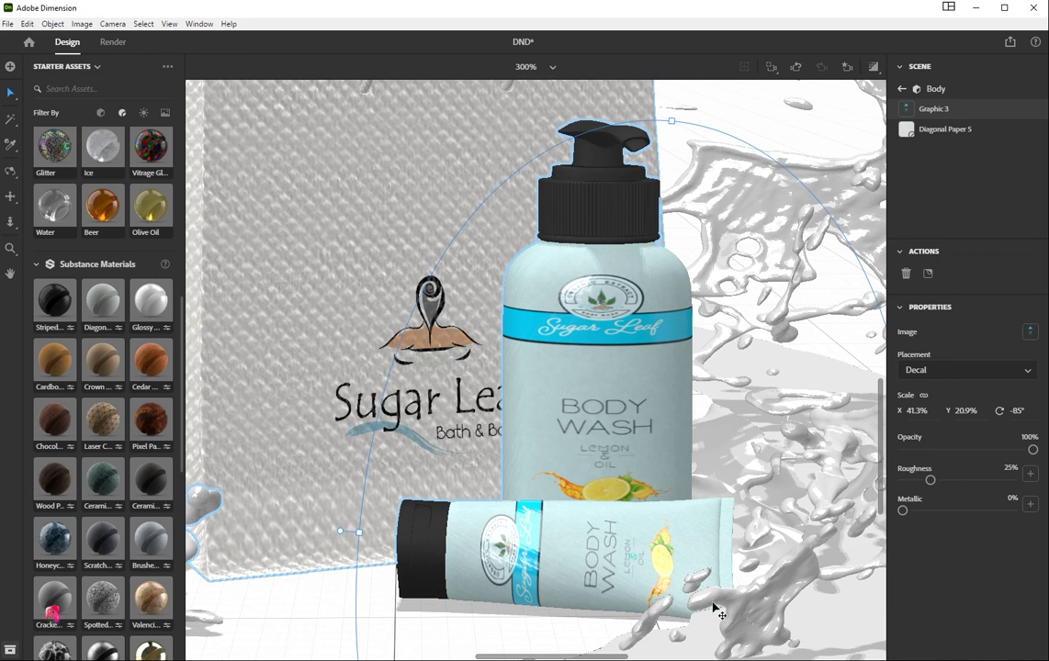
key("ctrl+1")
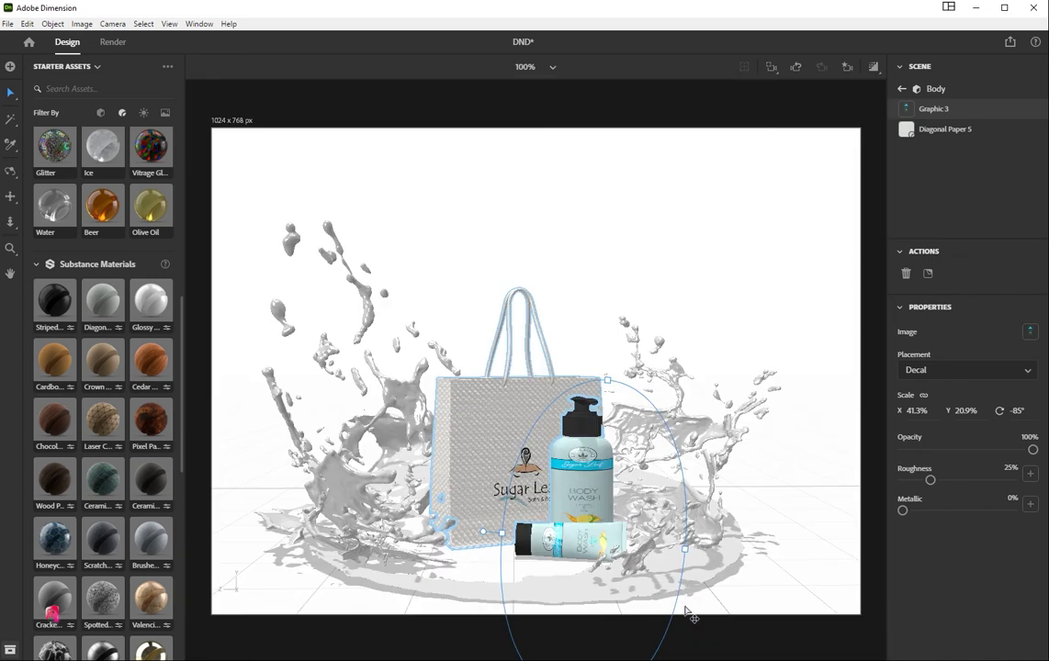
left_click(771, 544)
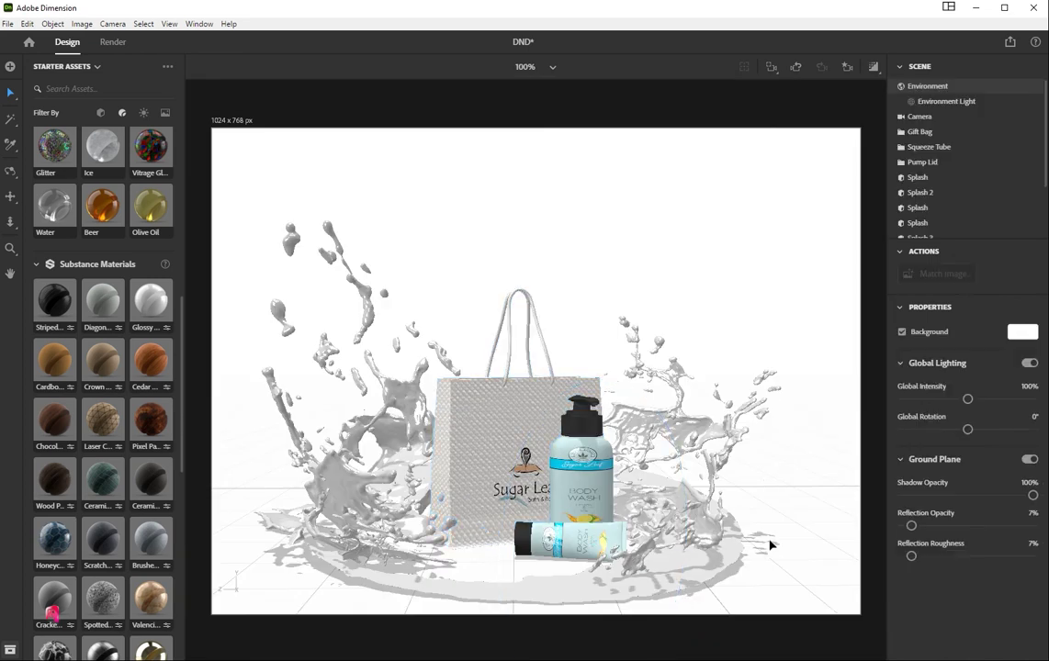
Step: Set the Matte material on the pump bottle's lid to 29% translucence and a density of 2.48
left_click(391, 420)
left_click(583, 464)
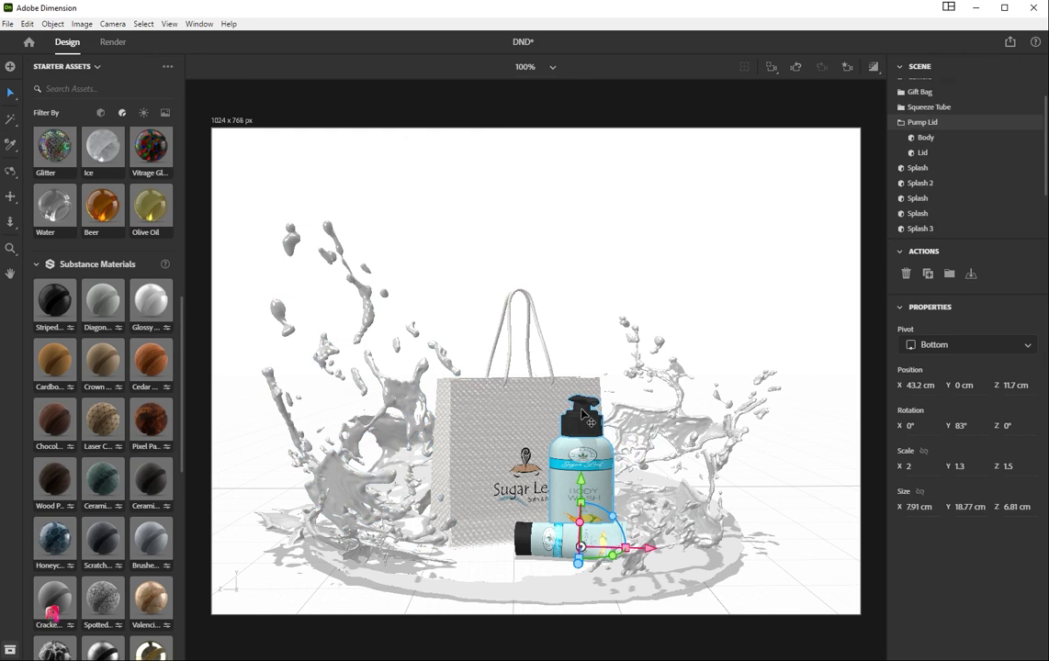
left_click(922, 153)
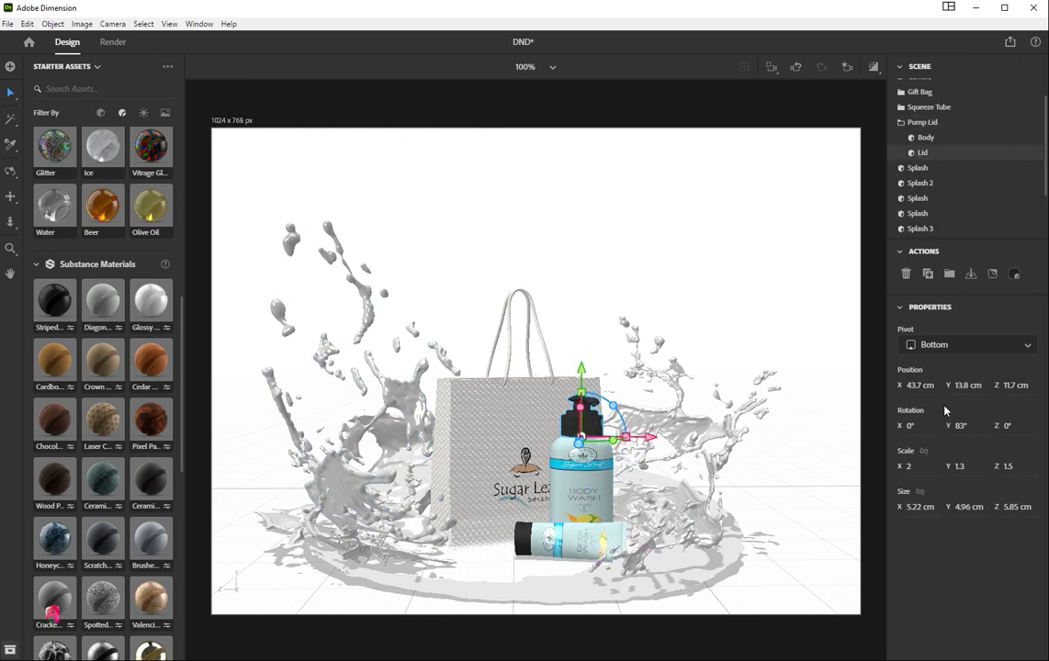
left_click(1014, 276)
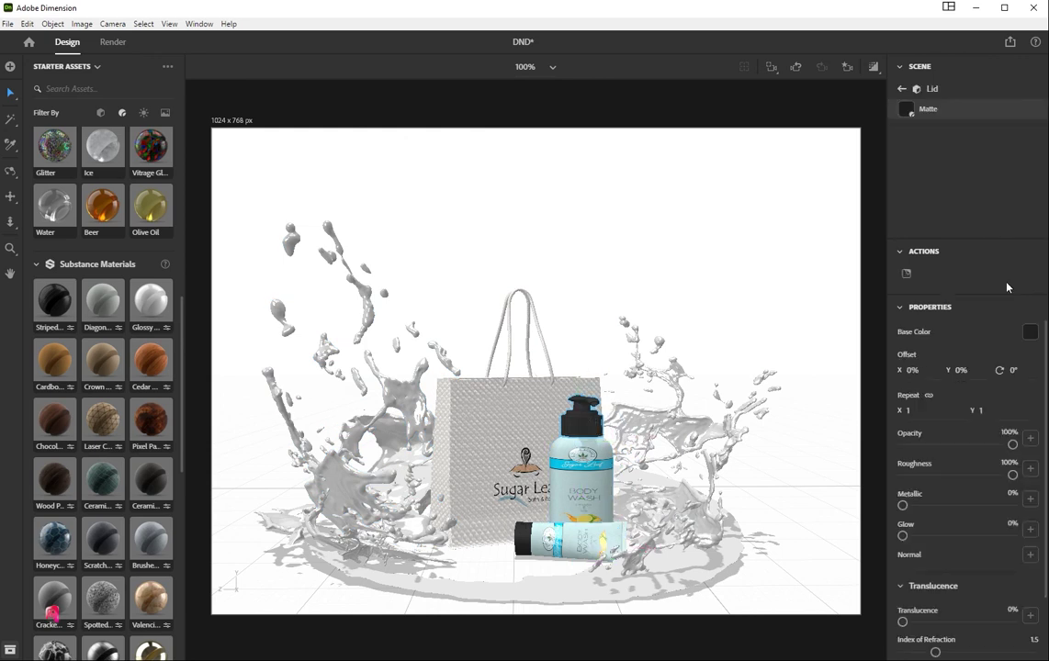
scroll(972, 538, "down", 2)
left_click_drag(902, 544, 934, 545)
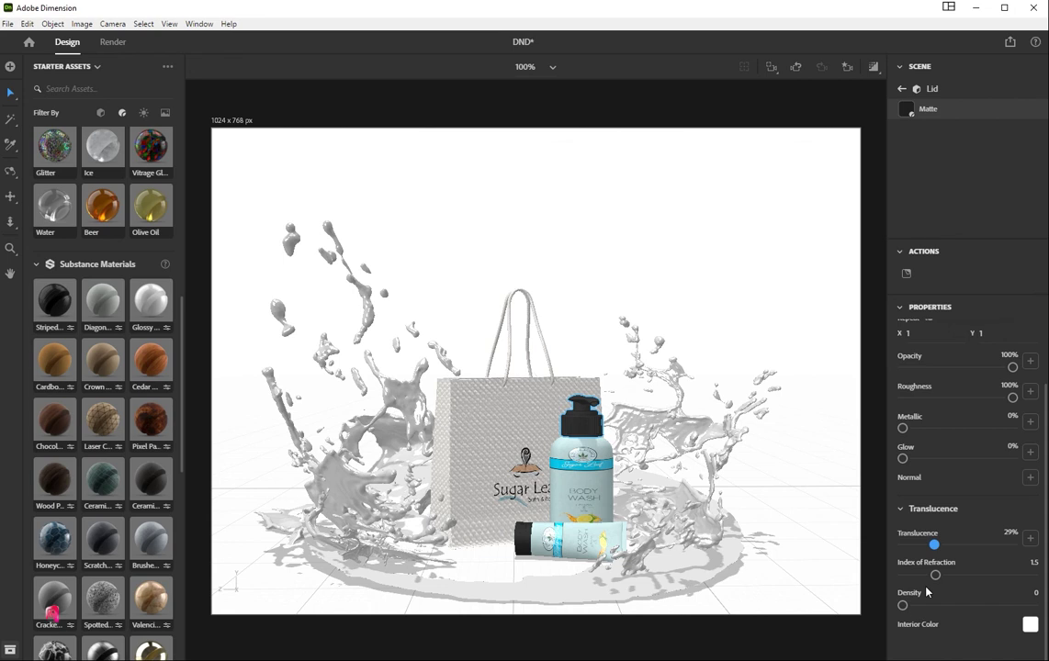
left_click_drag(902, 606, 938, 637)
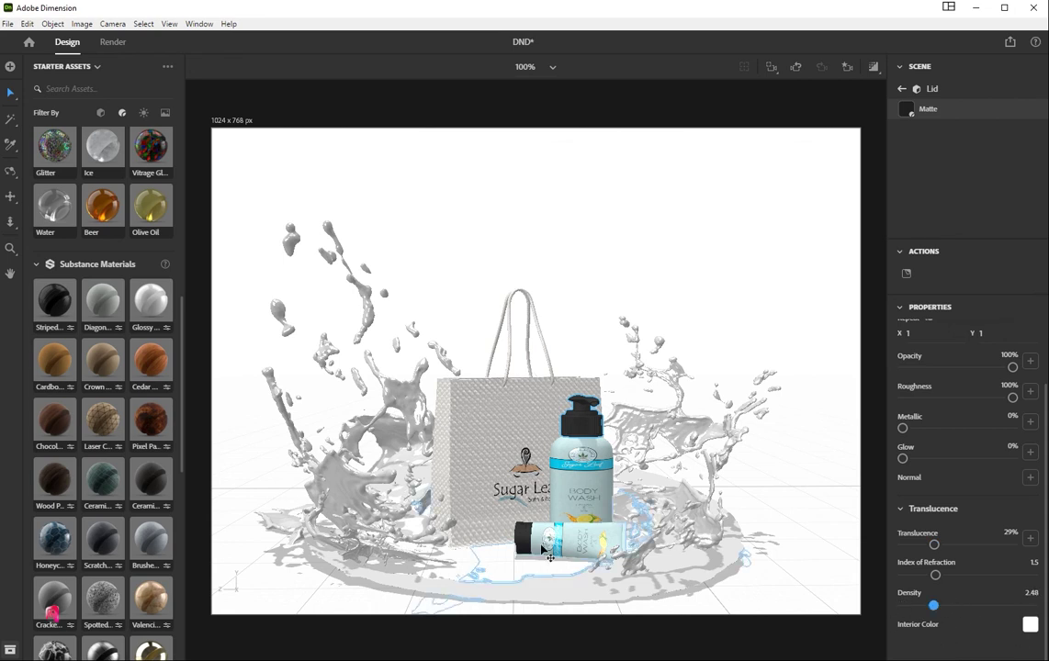
Step: Look through the scene hierarchy around the squeeze tube group and select the tube's lid
key("Escape")
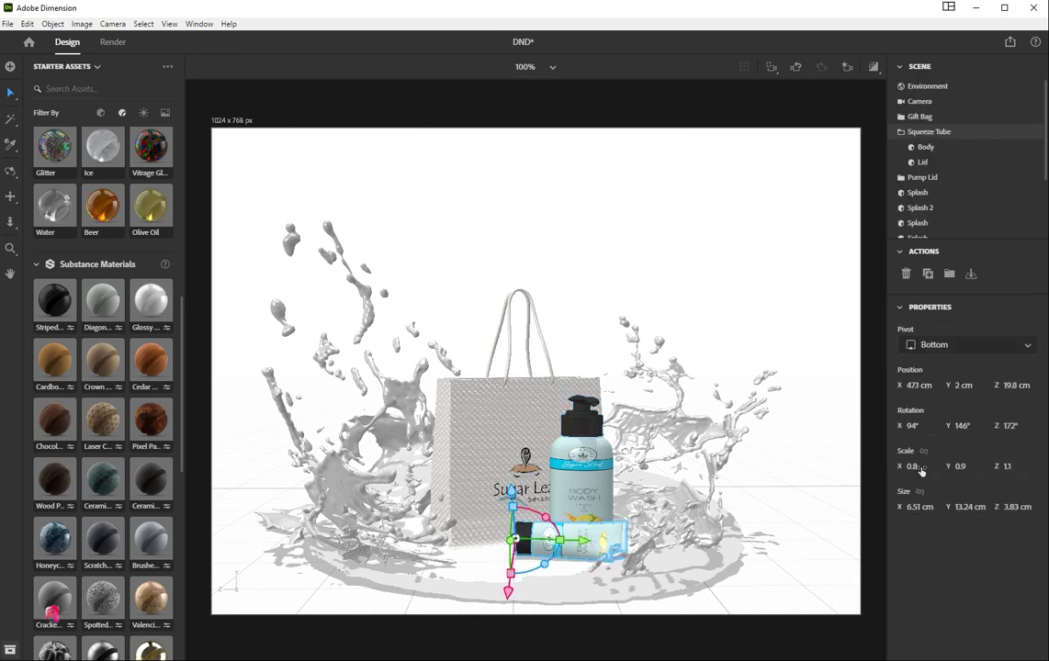
left_click(943, 347)
left_click(946, 408)
left_click(901, 311)
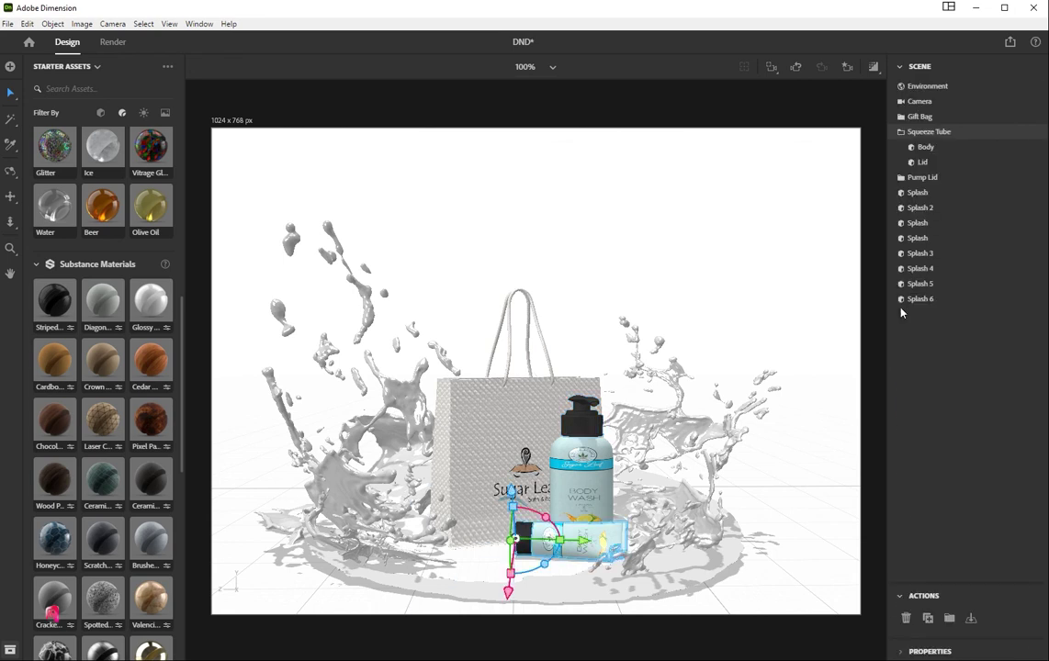
left_click(930, 652)
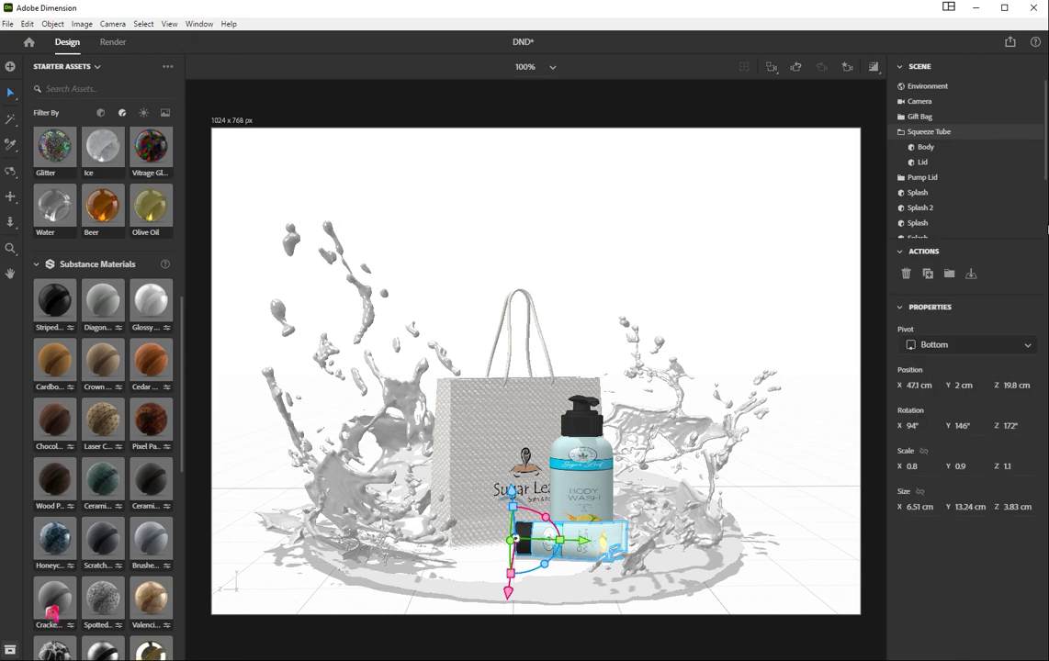
scroll(965, 156, "down", 1)
scroll(965, 156, "up", 1)
scroll(955, 166, "down", 1)
left_click(923, 153)
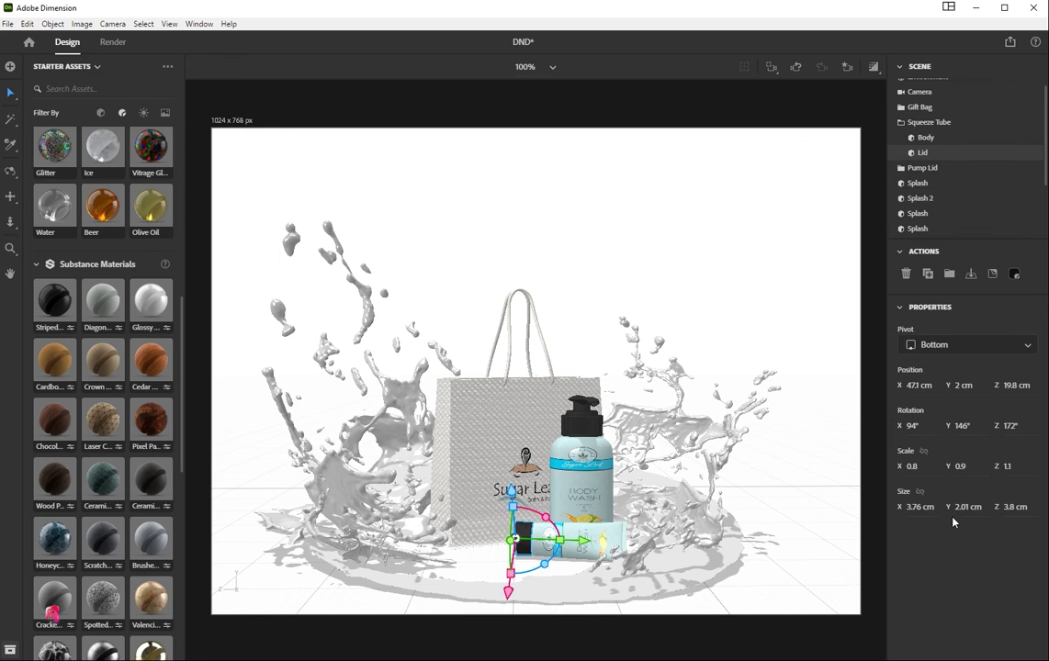
Step: Apply the Olive Oil material to the flat ground splash and the large splash behind the pump bottle
left_click(759, 597)
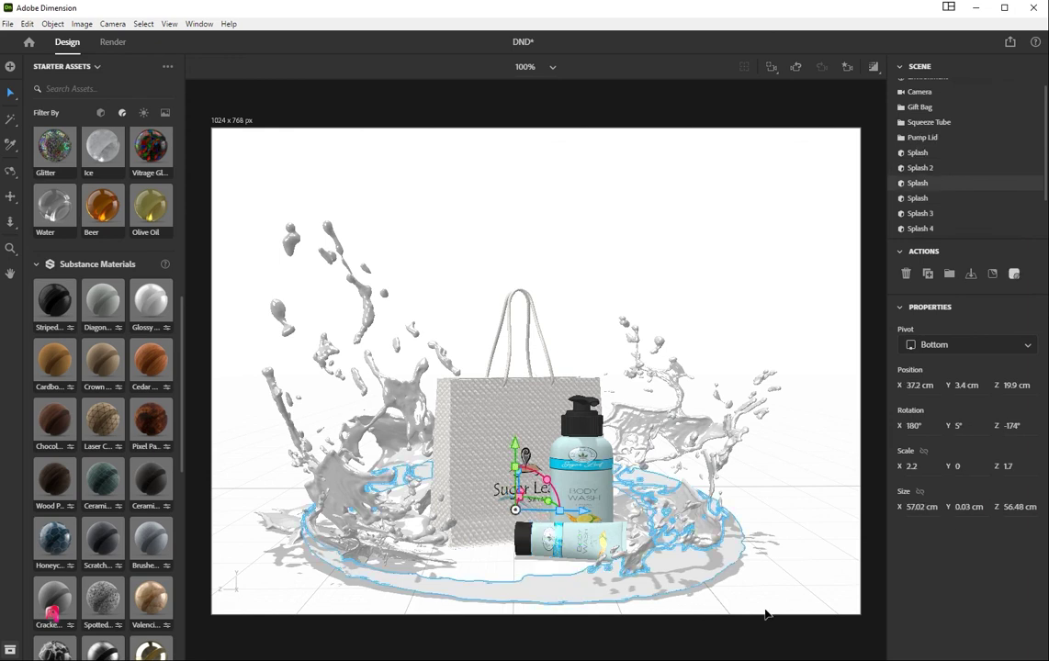
left_click(101, 210)
left_click(151, 206)
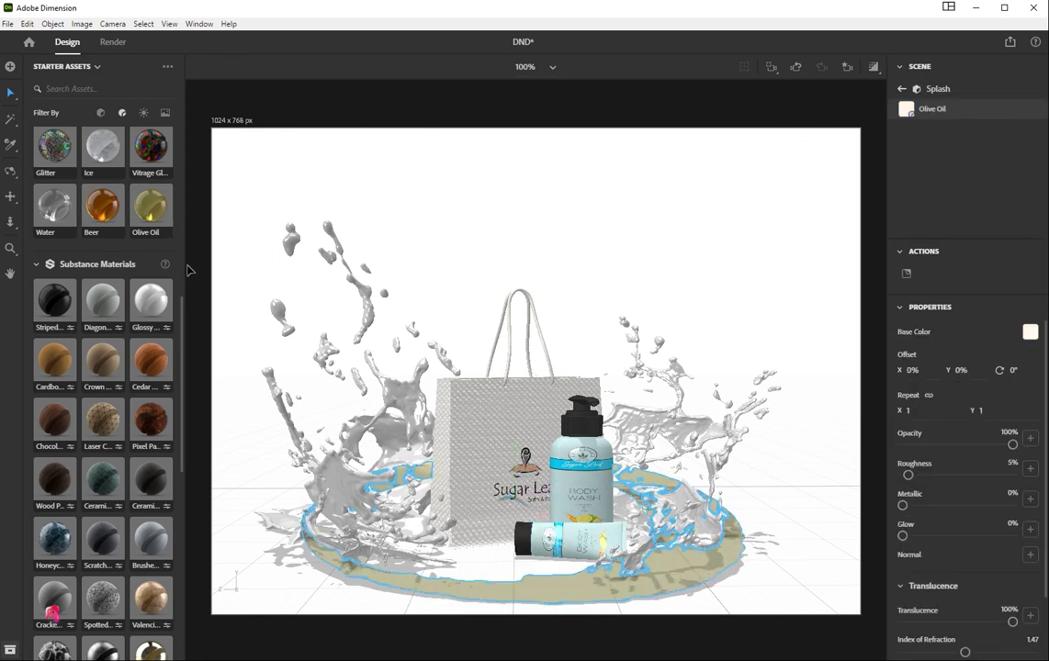
left_click(683, 446)
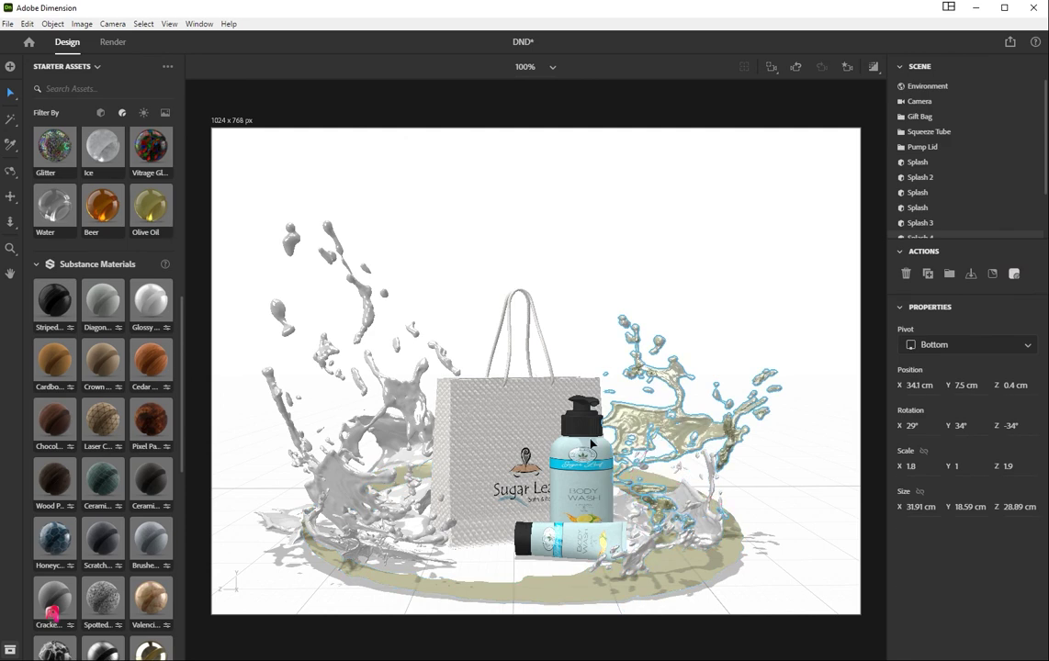
Step: Apply the Olive Oil material to the remaining splashes around the gift bag
left_click_drag(150, 207, 363, 551)
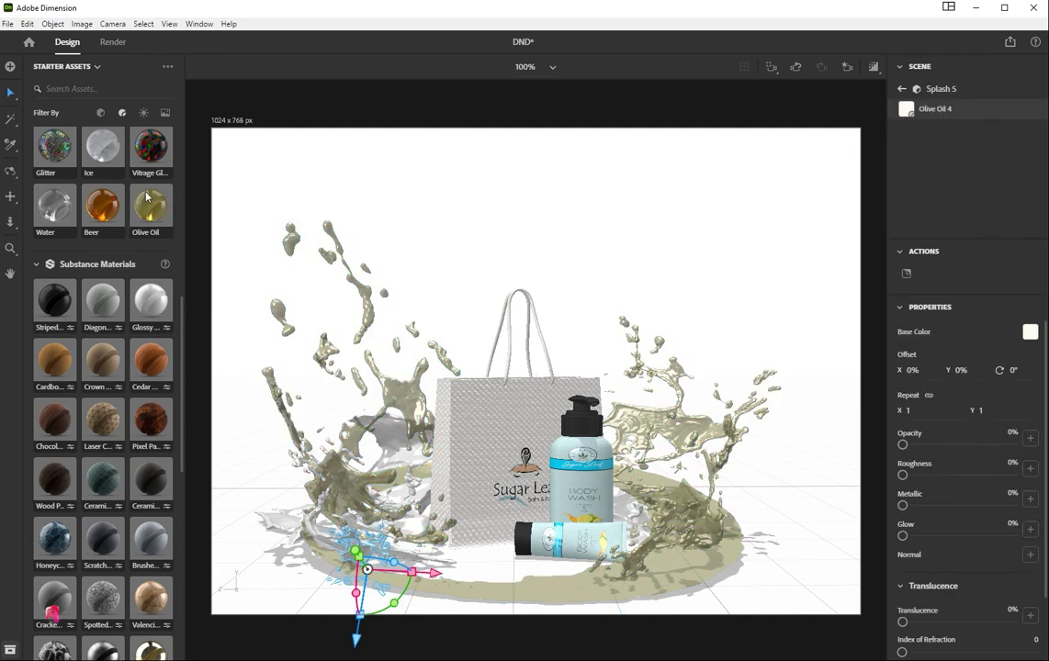
left_click(420, 487)
left_click(169, 218)
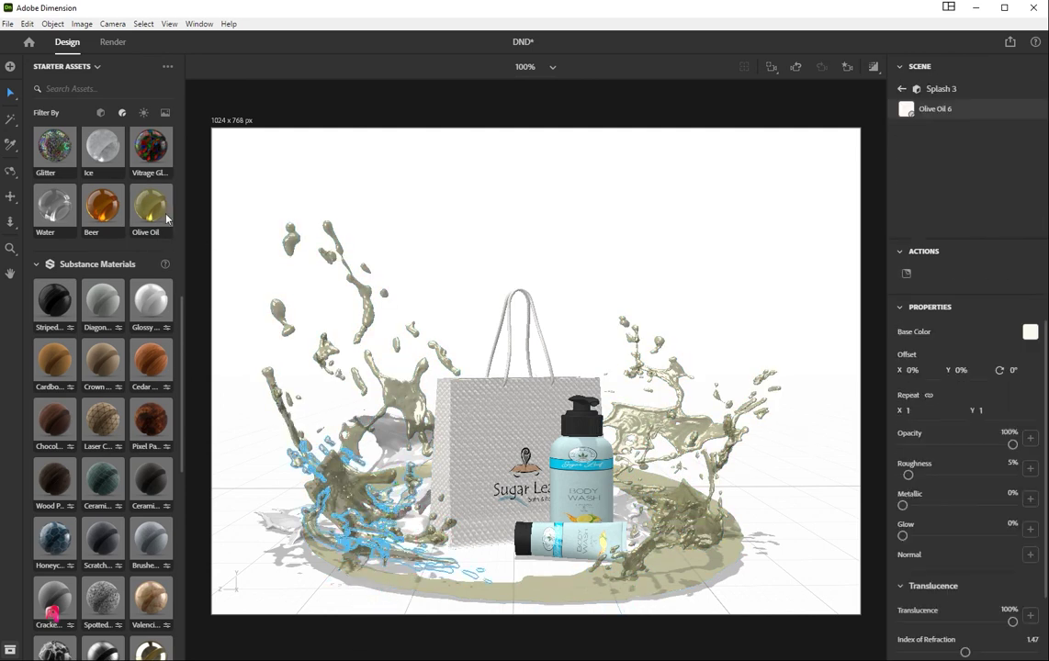
left_click(377, 441)
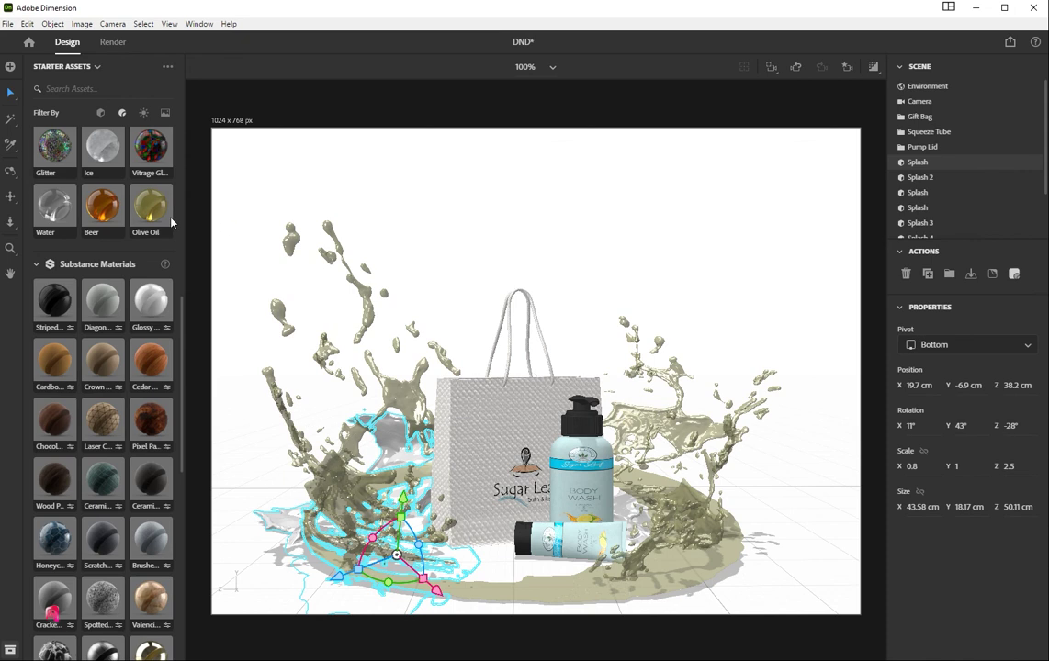
left_click_drag(153, 210, 659, 439)
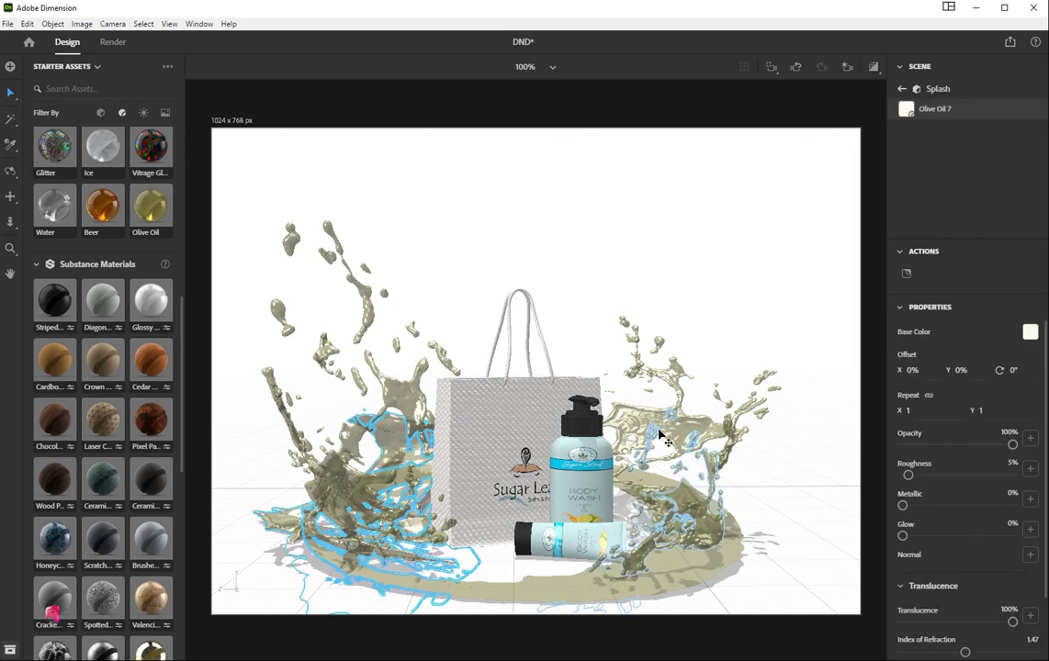
Step: Set the Horizontal Gradient image as the scene background
left_click(724, 304)
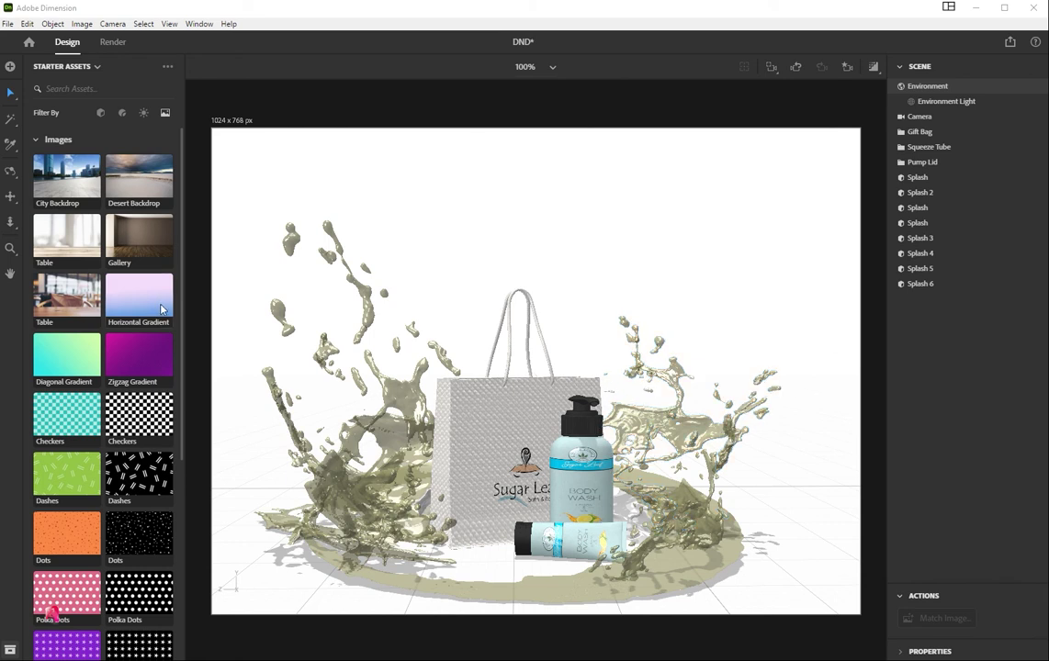
left_click_drag(162, 310, 759, 343)
left_click(765, 349)
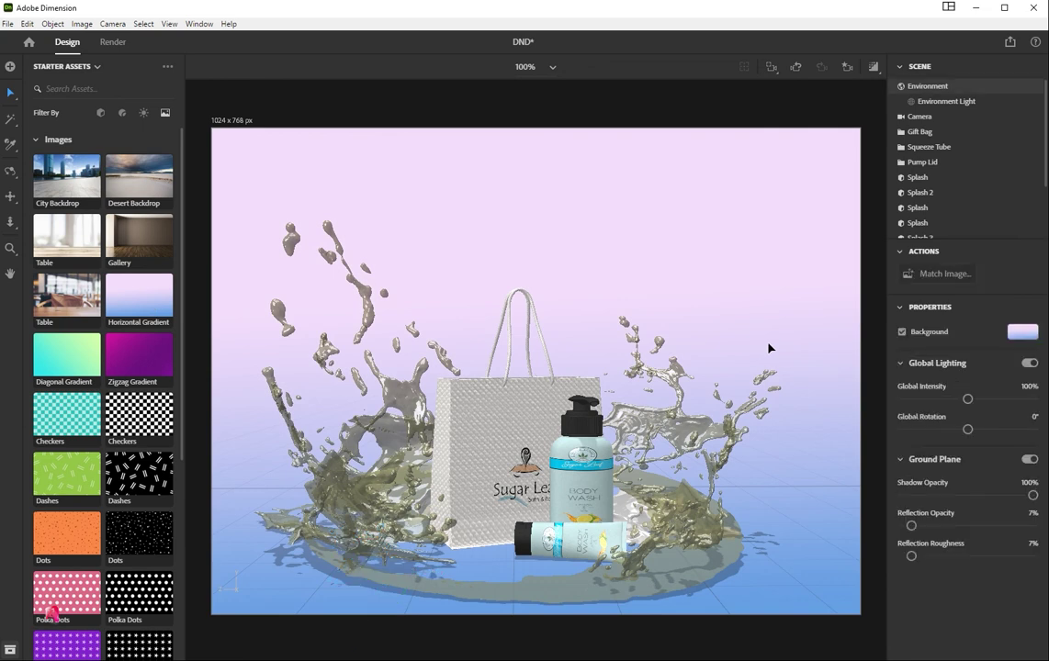
Step: Open the scene's background image for editing in Photoshop and unlock its Background layer
left_click(1030, 340)
left_click(1026, 341)
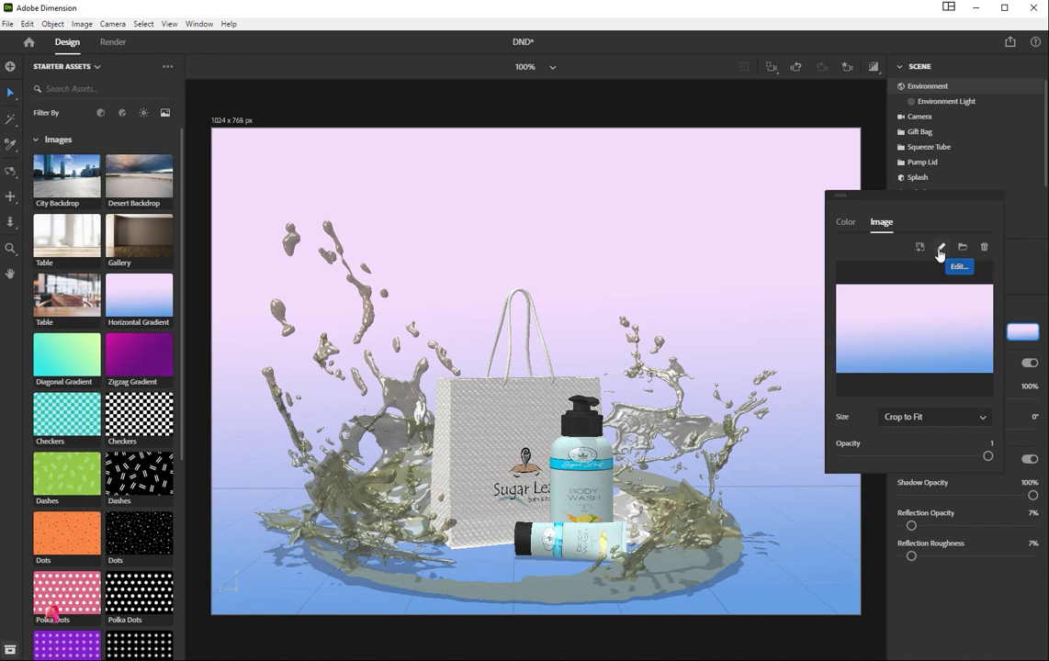
left_click(940, 250)
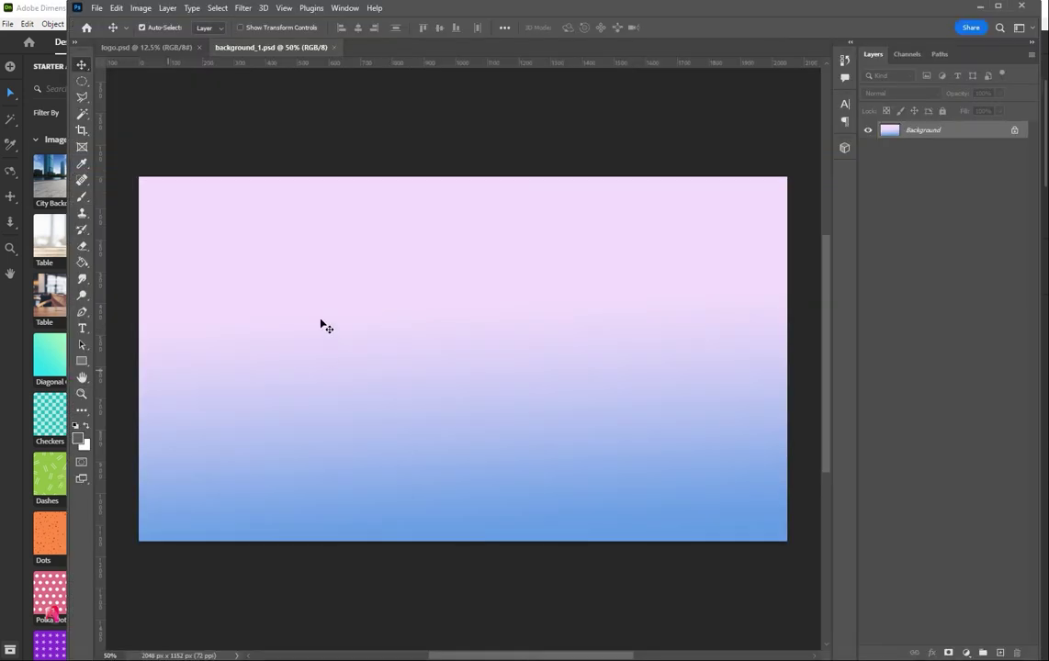
left_click(1014, 132)
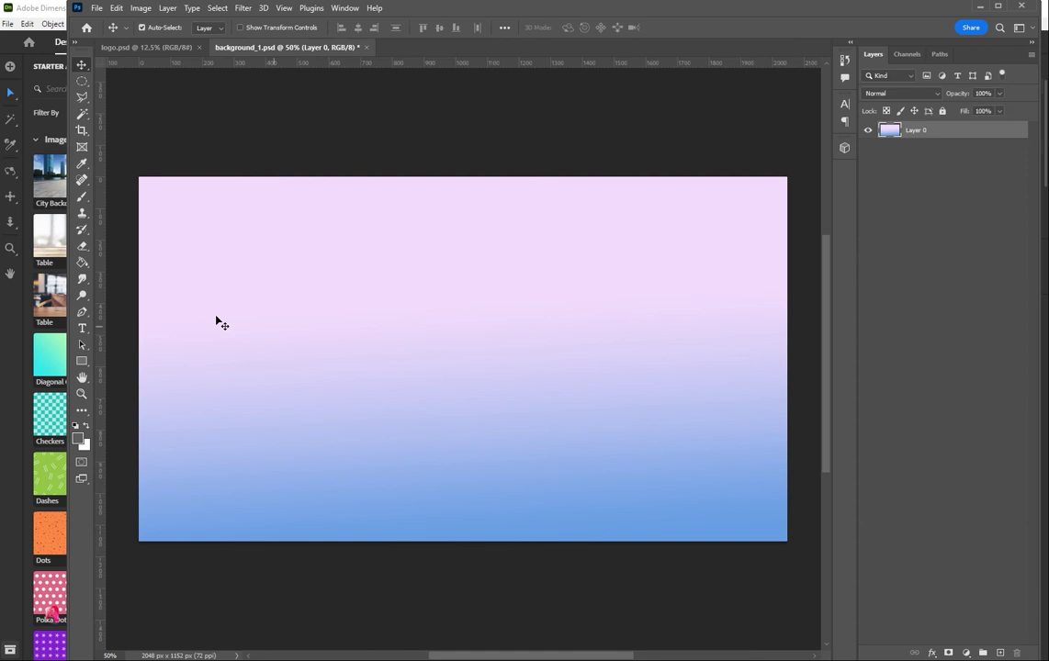
Step: Set the foreground color to a saturated orange-yellow and fill the entire background layer with it using the Paint Bucket
left_click(78, 437)
left_click(860, 386)
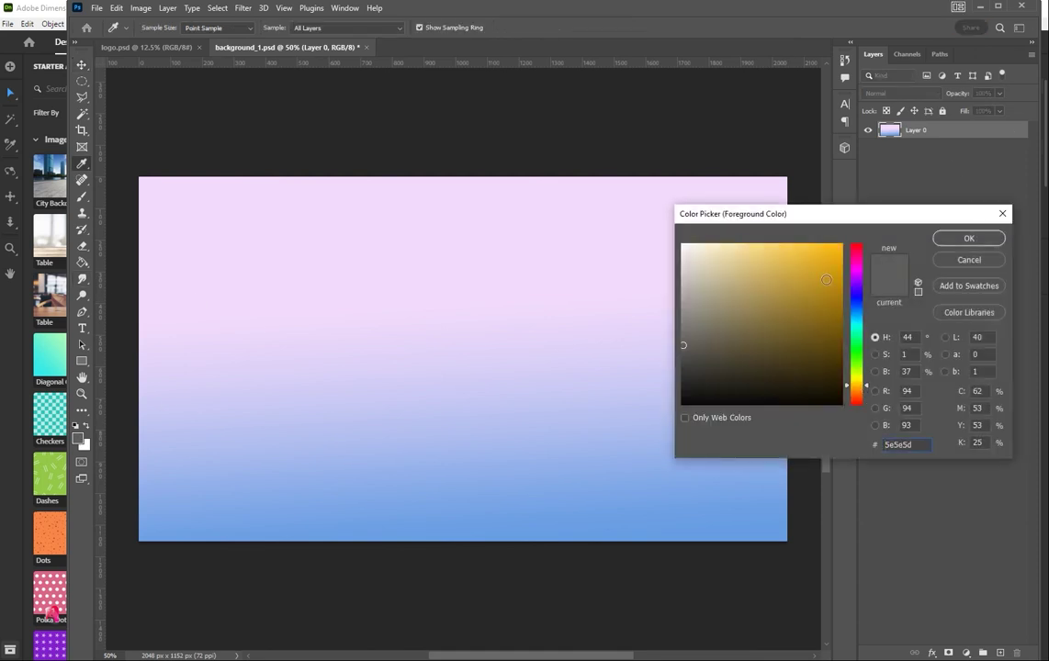
left_click_drag(831, 256, 848, 225)
left_click(958, 242)
left_click(83, 262)
left_click(321, 302)
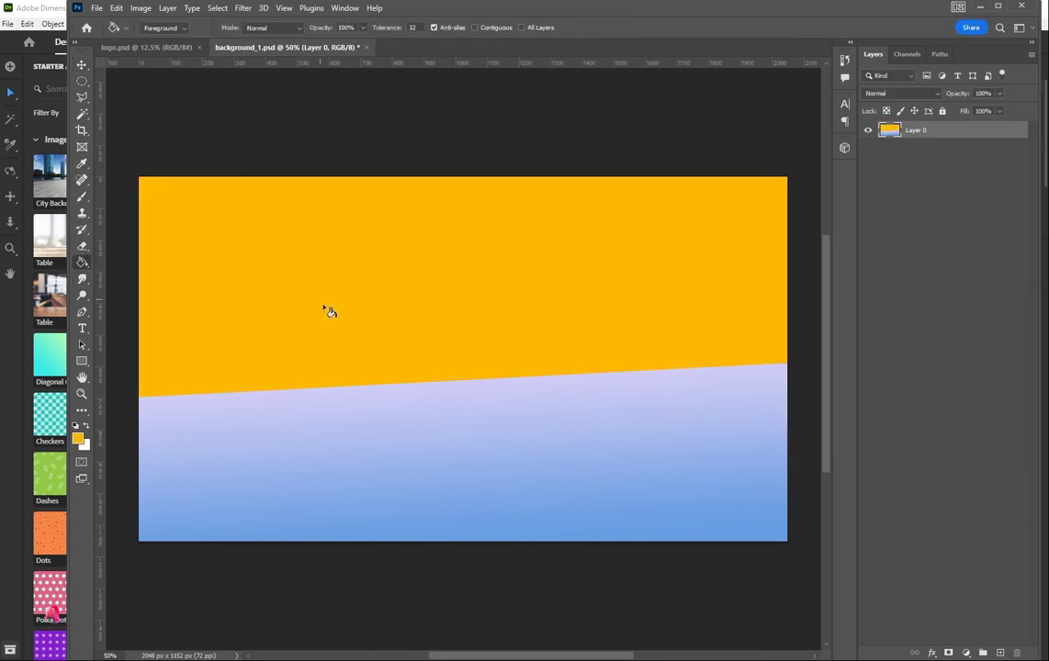
key("ctrl+a")
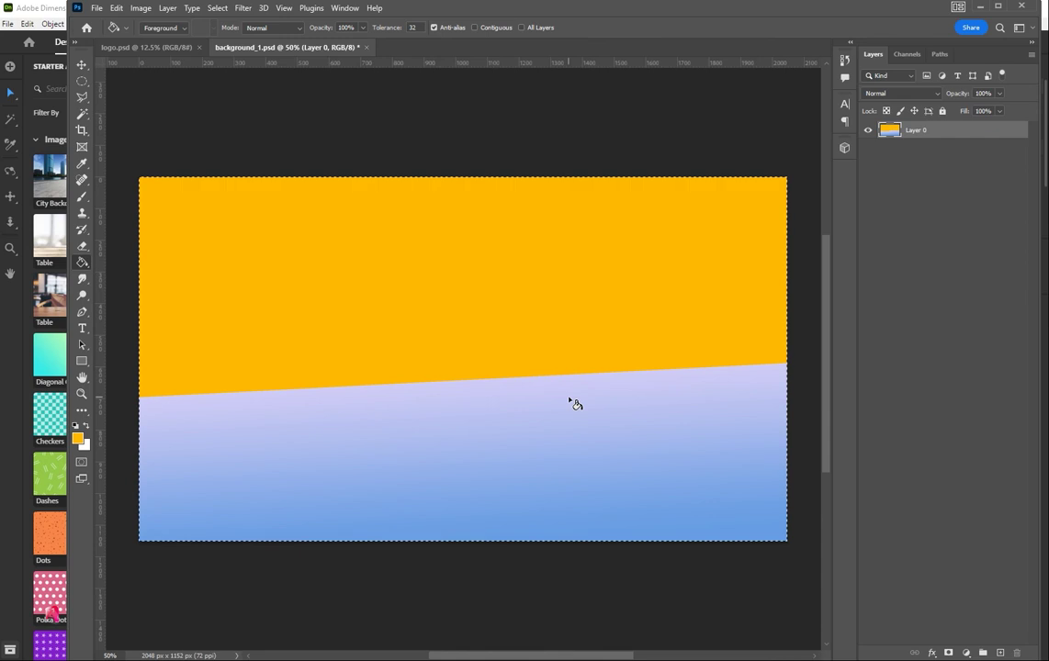
key("Delete")
left_click(553, 395)
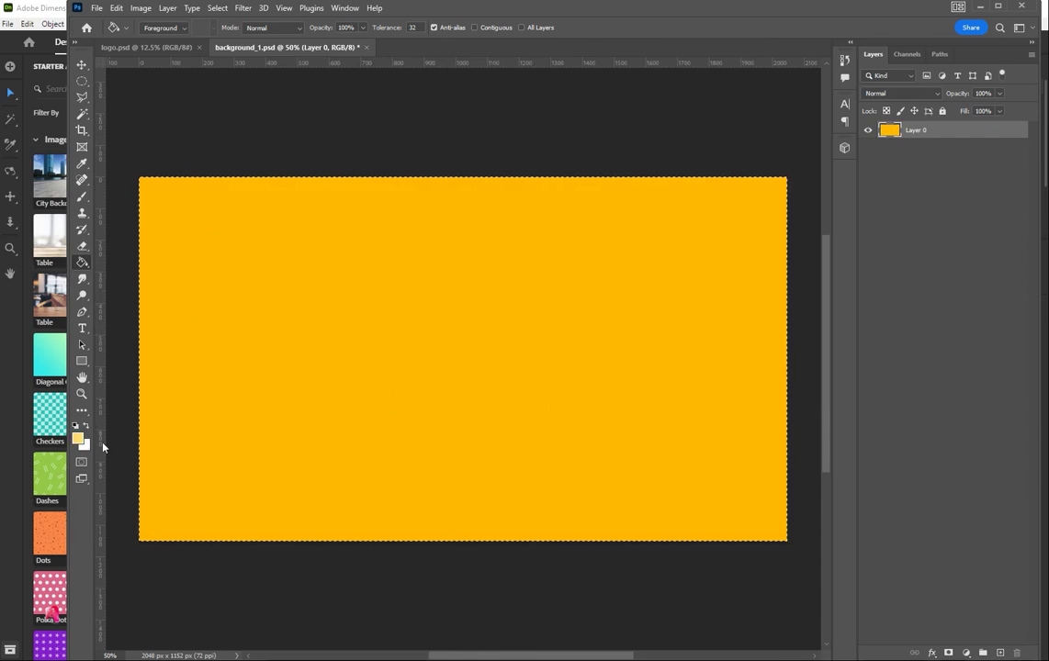
Step: Brush a soft lighter-yellow tint over the orange-yellow fill with a 5000 px brush at 40% opacity
left_click(81, 196)
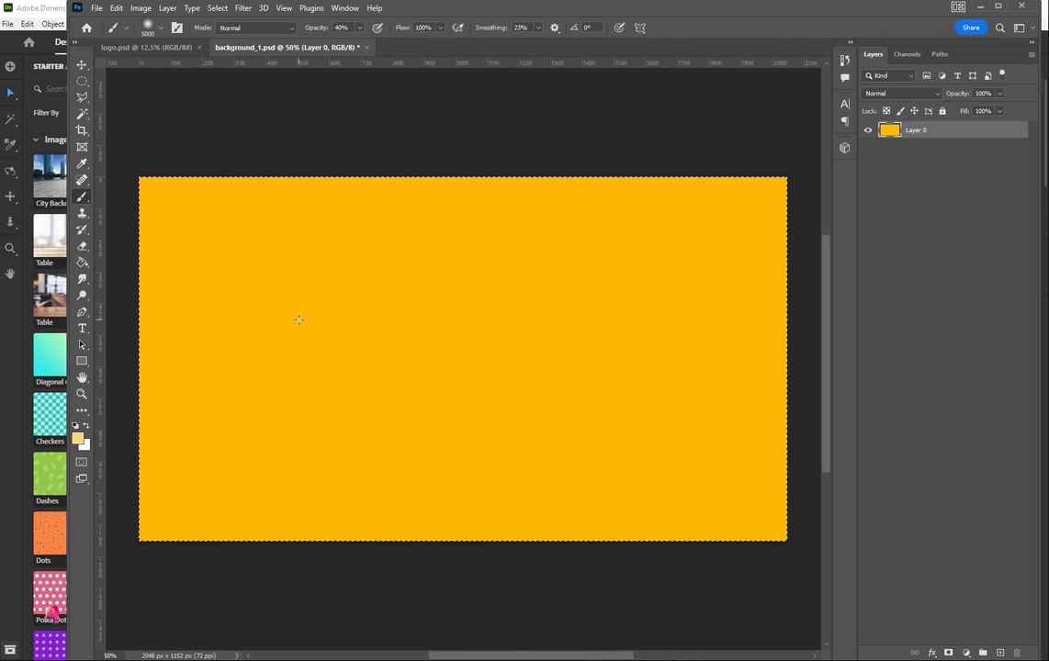
right_click(295, 312)
left_click(305, 303)
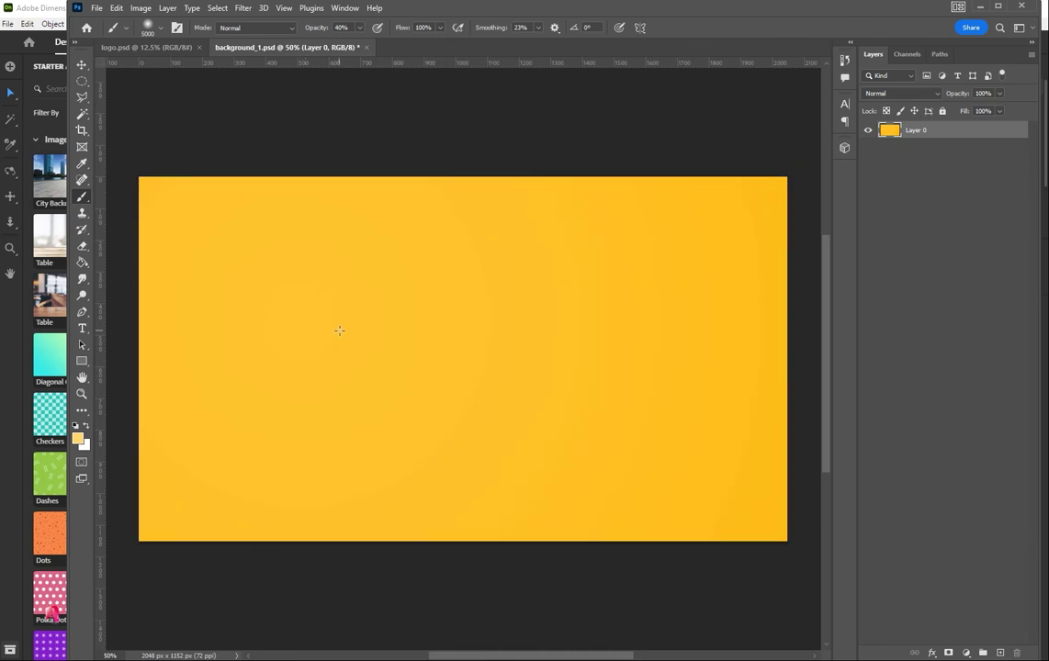
right_click(339, 331)
mouse_move(487, 151)
left_mouse_down()
mouse_move(451, 151)
mouse_move(512, 148)
mouse_move(487, 149)
left_mouse_up()
left_click(301, 352)
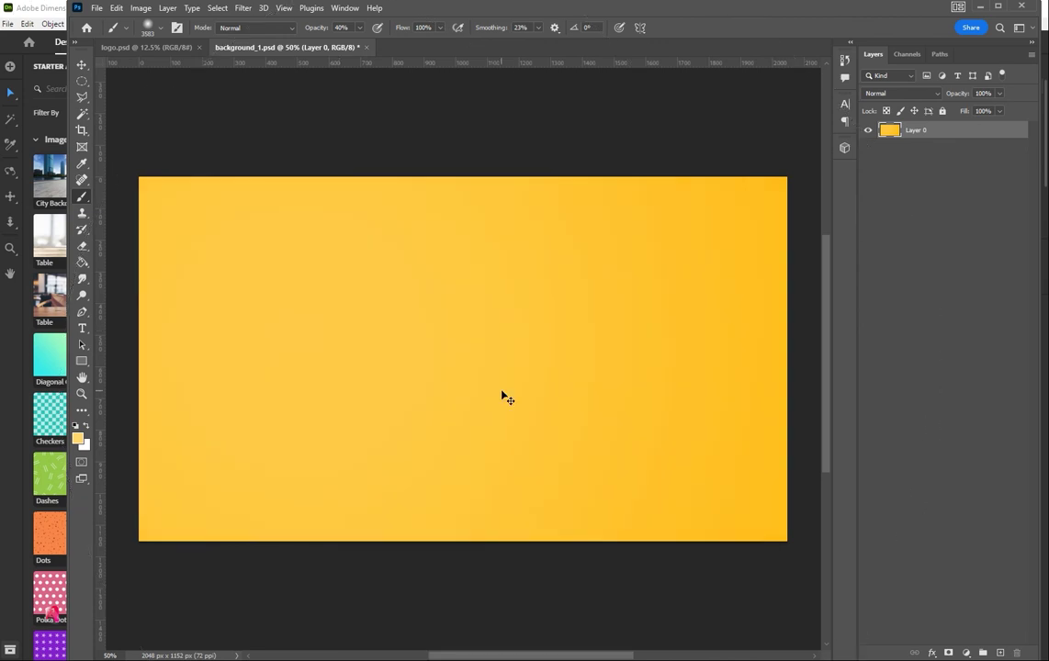
key("ctrl+z")
Step: Reduce the brush to 1300 px and paint a soft light-yellow glow along the canvas's lower edge
key("bracketleft")
key("bracketleft")
key("bracketleft")
key("bracketleft")
key("bracketleft")
key("bracketleft")
key("bracketleft")
key("bracketleft")
key("bracketleft")
key("bracketleft")
key("bracketleft")
key("bracketleft")
key("bracketleft")
key("bracketleft")
key("bracketleft")
key("bracketleft")
key("bracketleft")
key("bracketleft")
key("bracketleft")
key("bracketleft")
key("bracketleft")
key("bracketleft")
key("bracketleft")
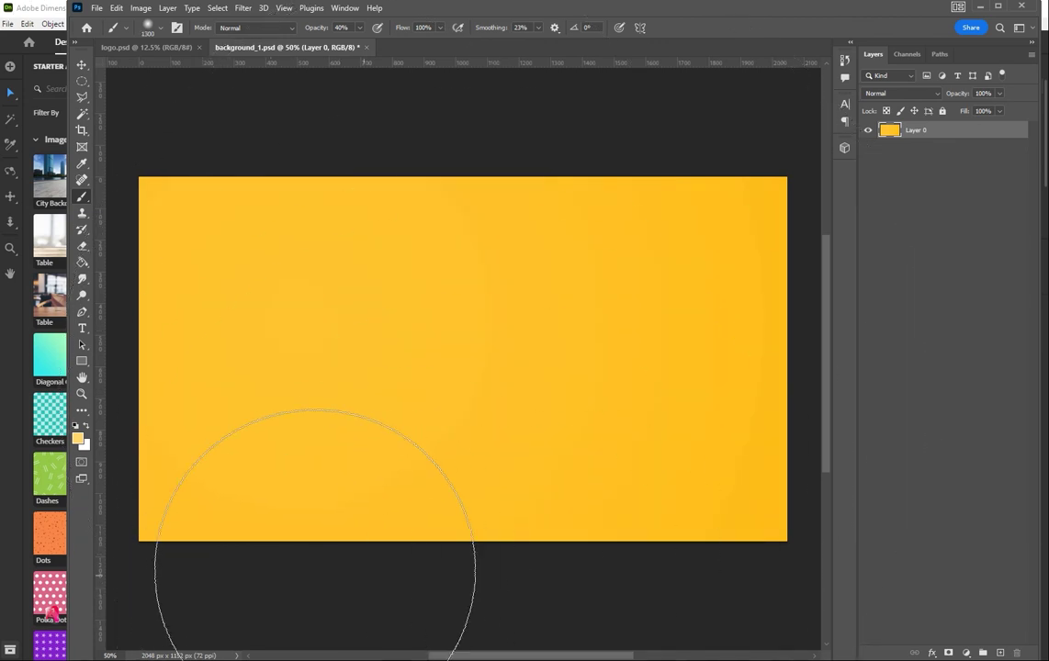
mouse_move(314, 571)
left_mouse_down()
mouse_move(414, 576)
mouse_move(385, 602)
mouse_move(423, 581)
left_mouse_up()
Step: Reduce the brush to 600 px and extend the light-yellow glow across the lower part of the canvas as a floor
key("bracketleft")
key("bracketleft")
key("bracketleft")
key("bracketleft")
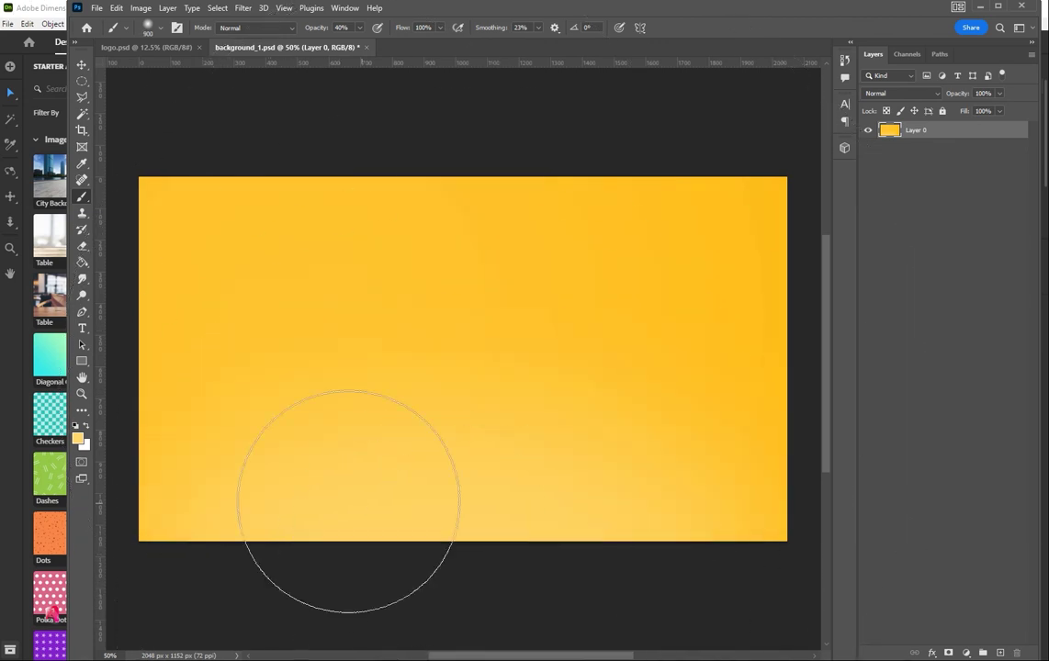
key("bracketleft")
key("bracketleft")
key("bracketleft")
mouse_move(316, 492)
left_mouse_down()
mouse_move(674, 475)
mouse_move(711, 509)
mouse_move(652, 490)
mouse_move(285, 475)
mouse_move(28, 601)
left_mouse_up()
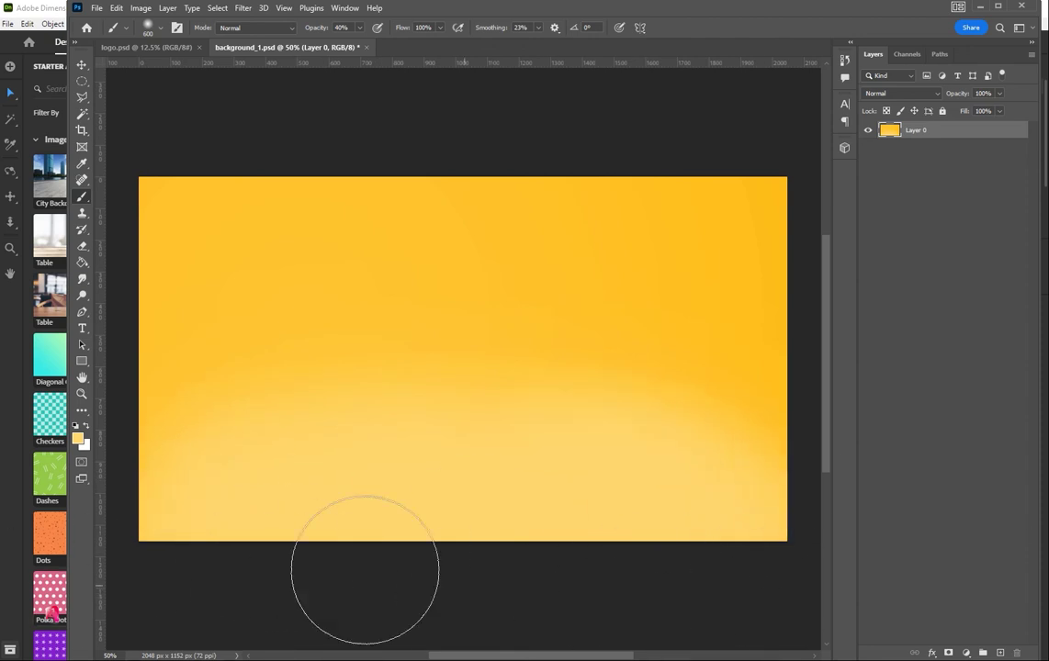
Step: Save background_1.psd with Maximize Compatibility enabled and return to Adobe Dimension
key("ctrl+s")
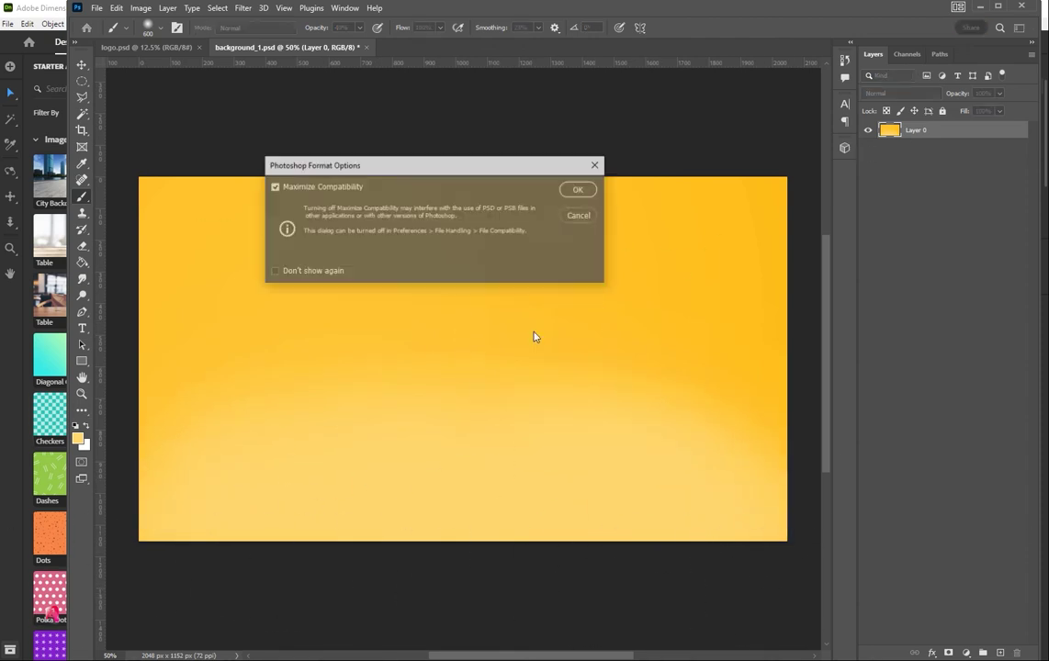
key("Return")
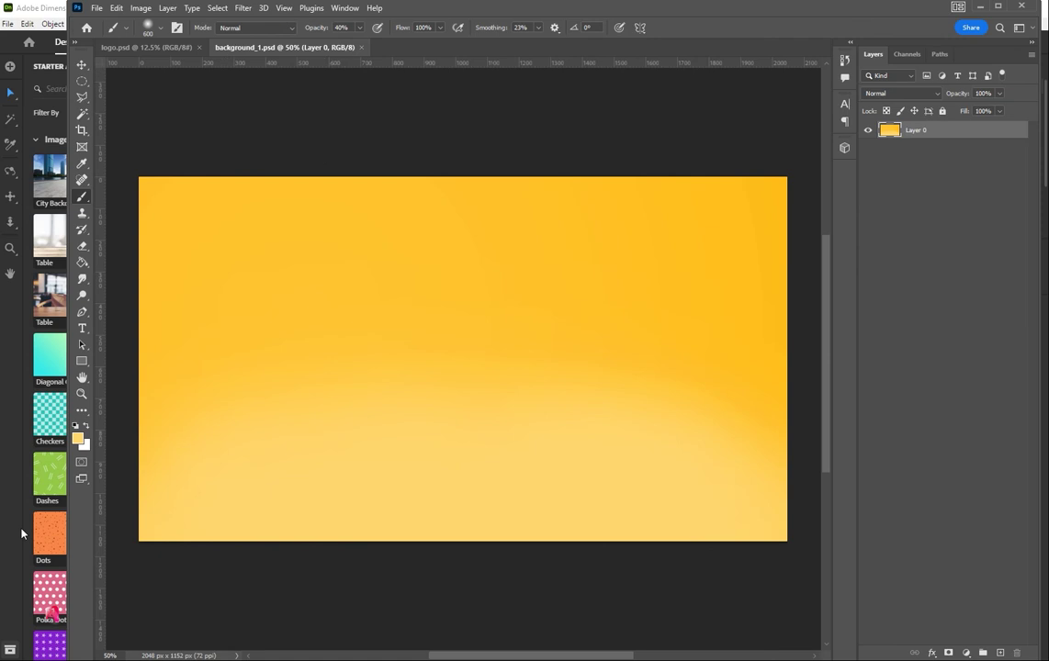
left_click(22, 534)
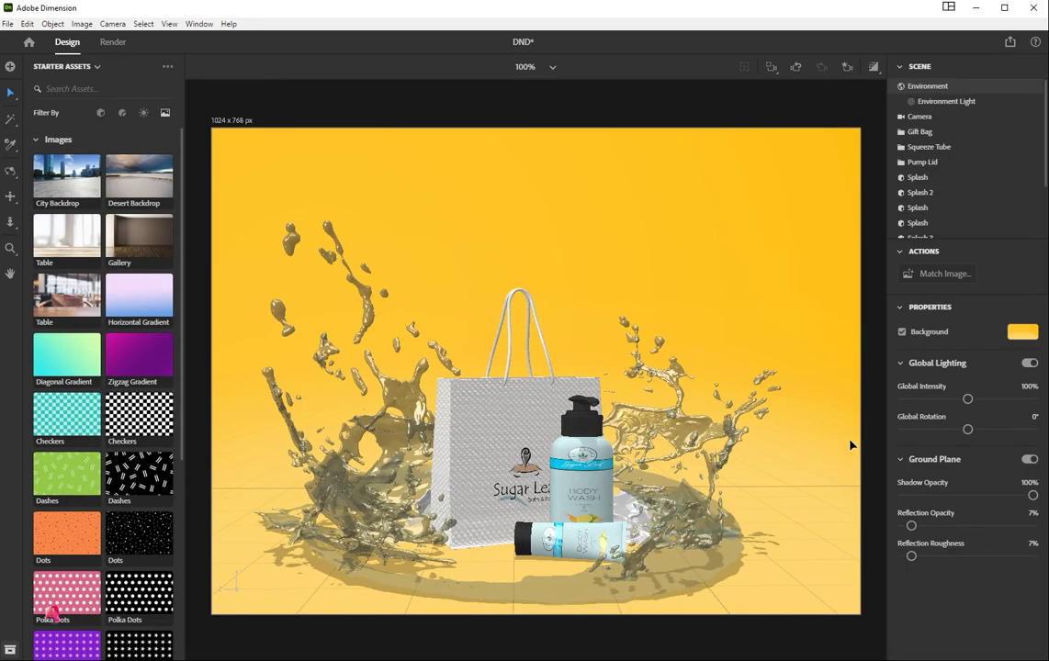
Step: Show the material assets, select all the splash objects together and rotate them 1° about the X axis
left_click(100, 112)
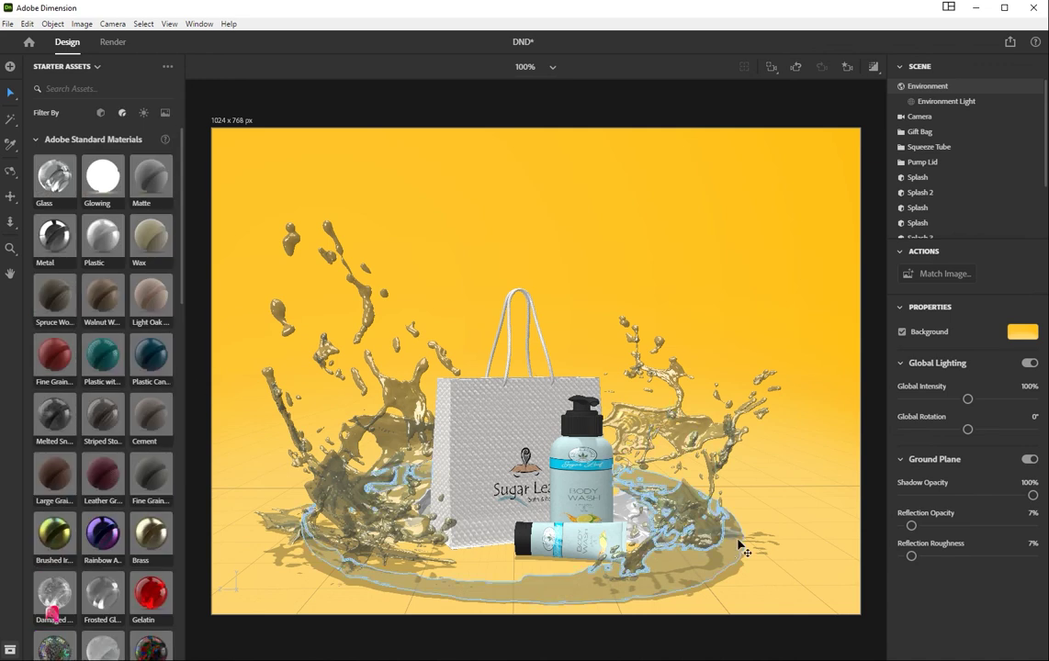
left_click(705, 577)
left_click(477, 542, "shift")
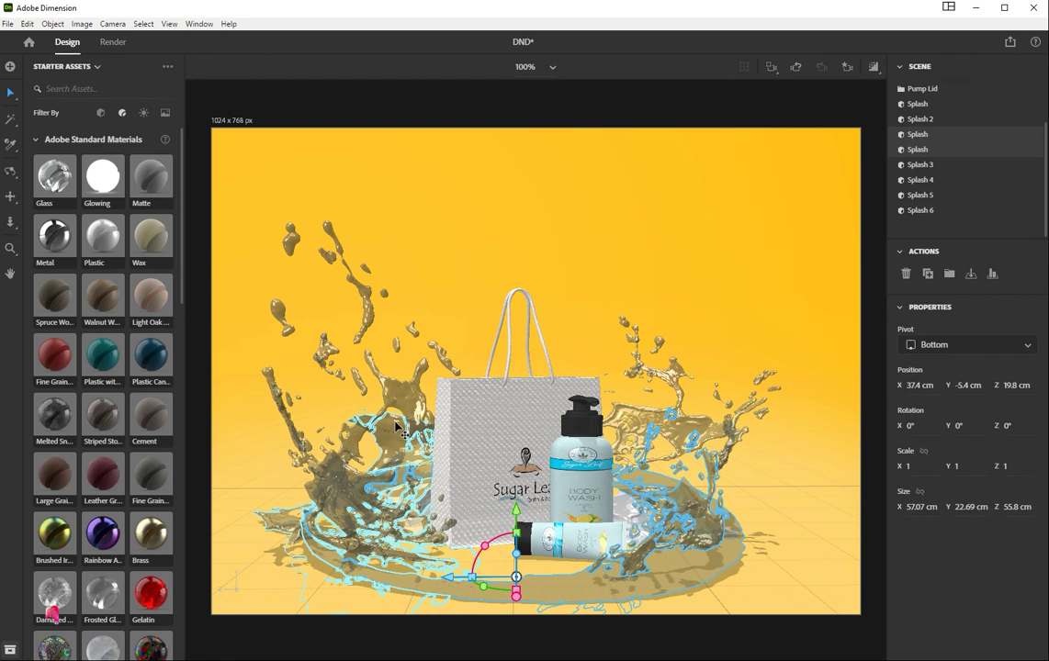
left_click(440, 544, "shift")
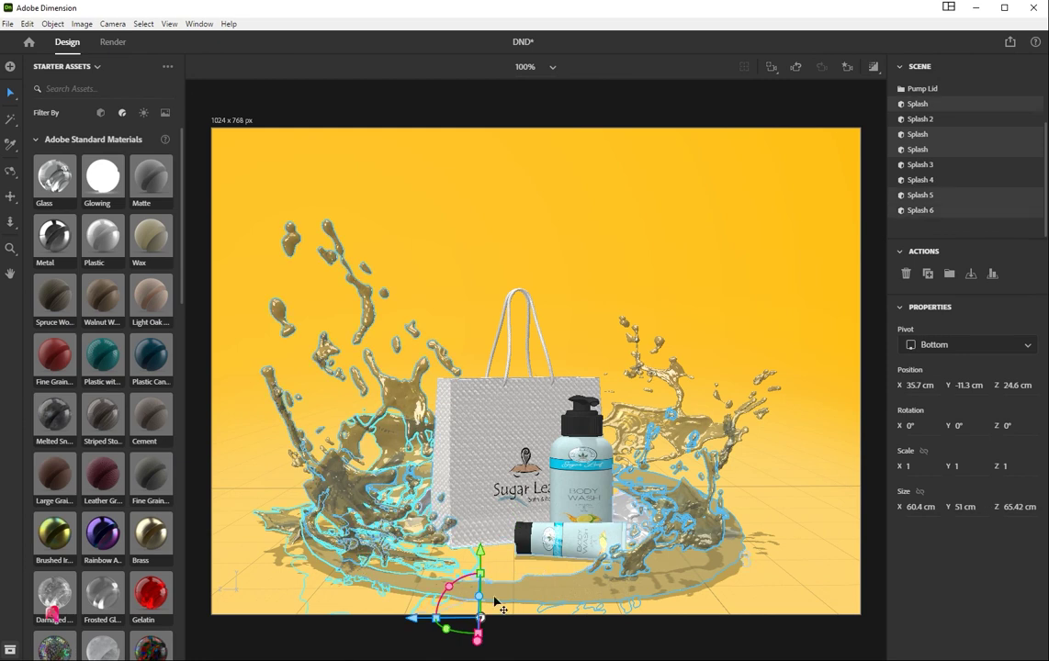
left_click(479, 621)
mouse_move(449, 586)
left_mouse_down()
mouse_move(475, 596)
mouse_move(470, 585)
left_mouse_up()
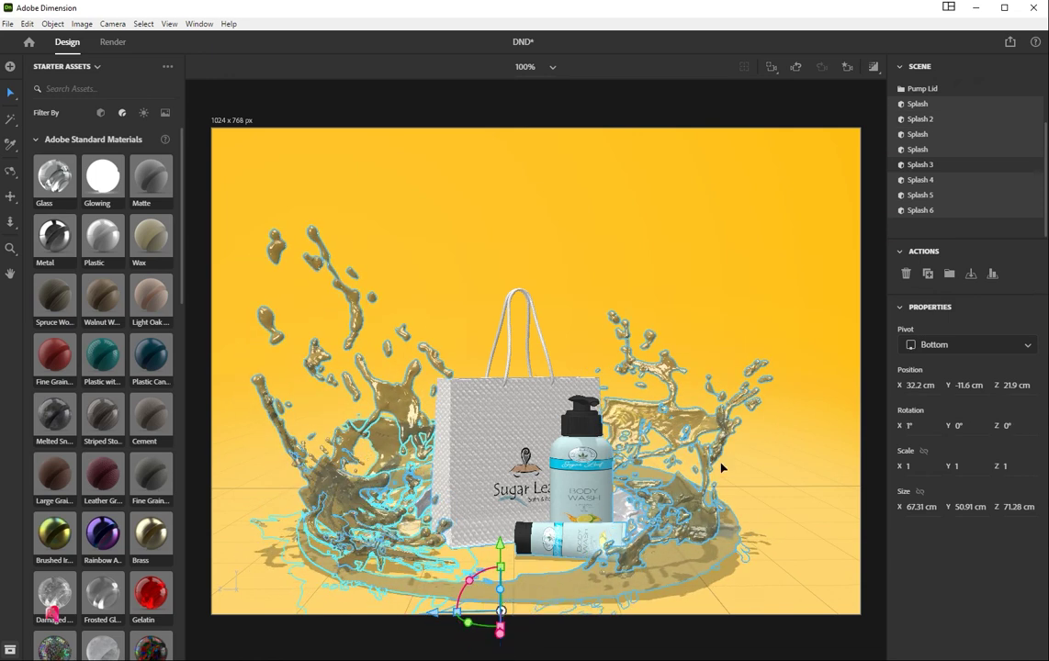
Step: Apply the Olive Oil material to the remaining white splash (Splash 2) behind the squeeze tube and deselect it
left_click(617, 507)
scroll(137, 276, "down", 5)
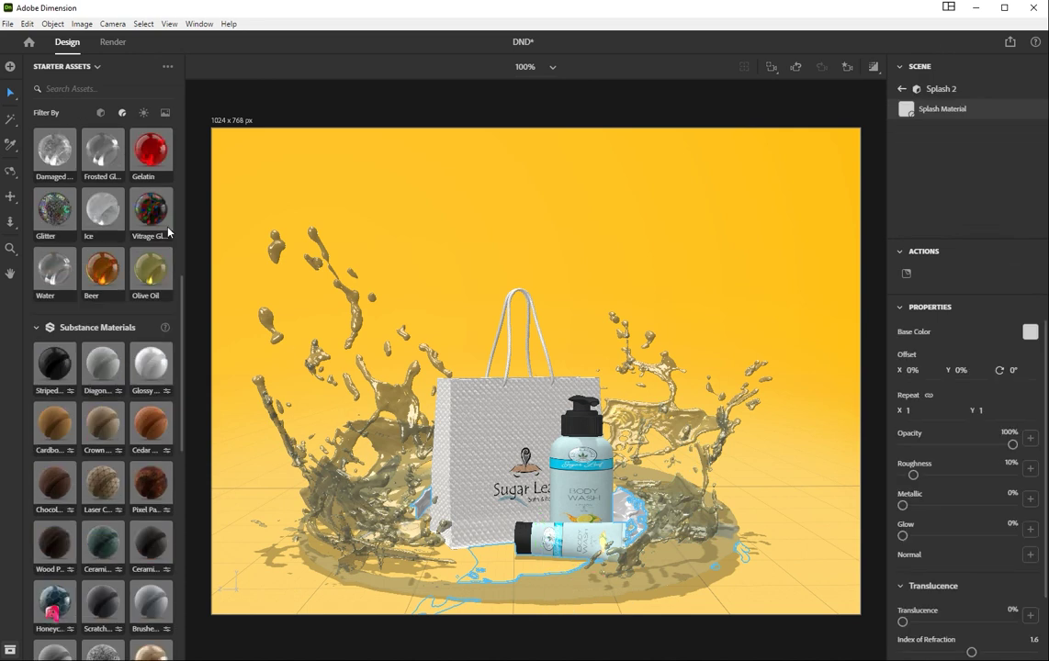
left_click(149, 270)
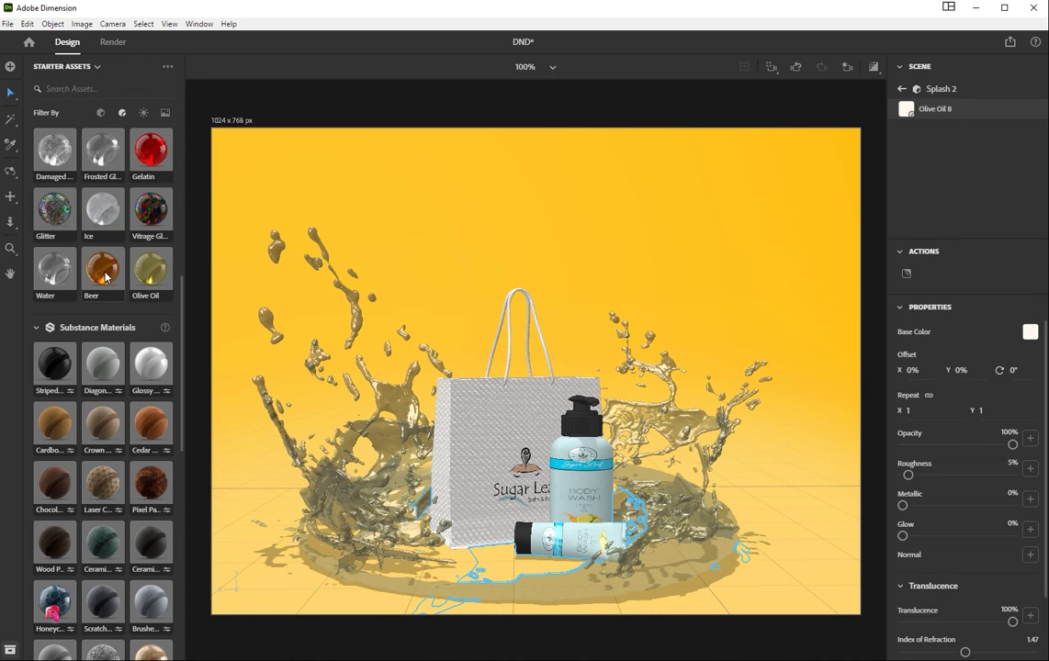
left_click(569, 599)
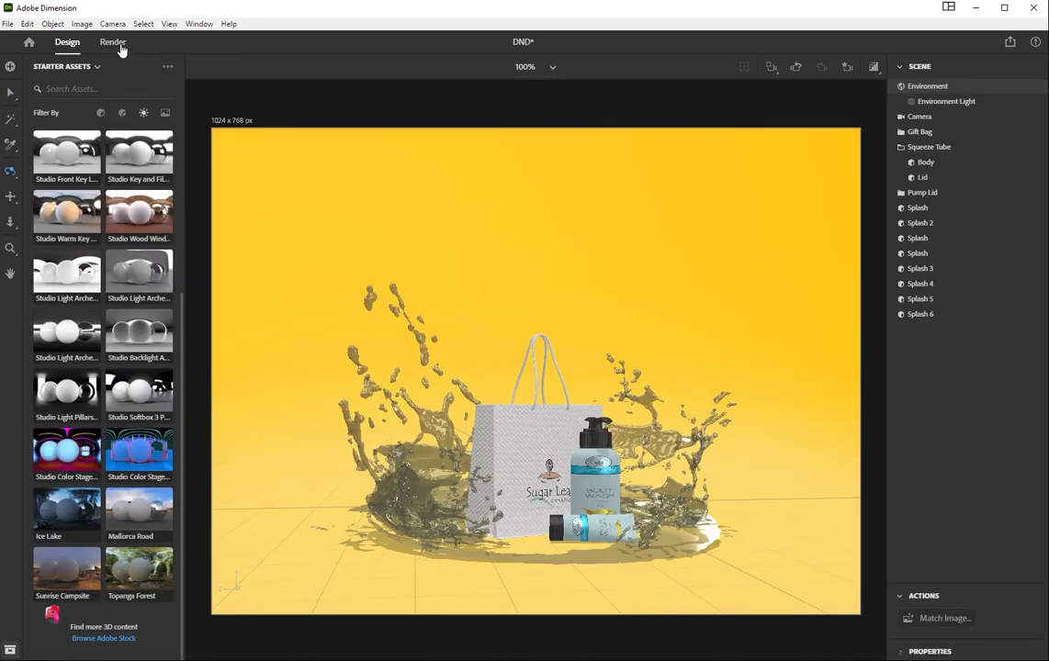
Step: Render the DND scene at High (Slow) quality in PSD (16 Bits/Channel) format
left_click(115, 43)
left_click(948, 145)
left_click(950, 140)
left_click(1004, 271)
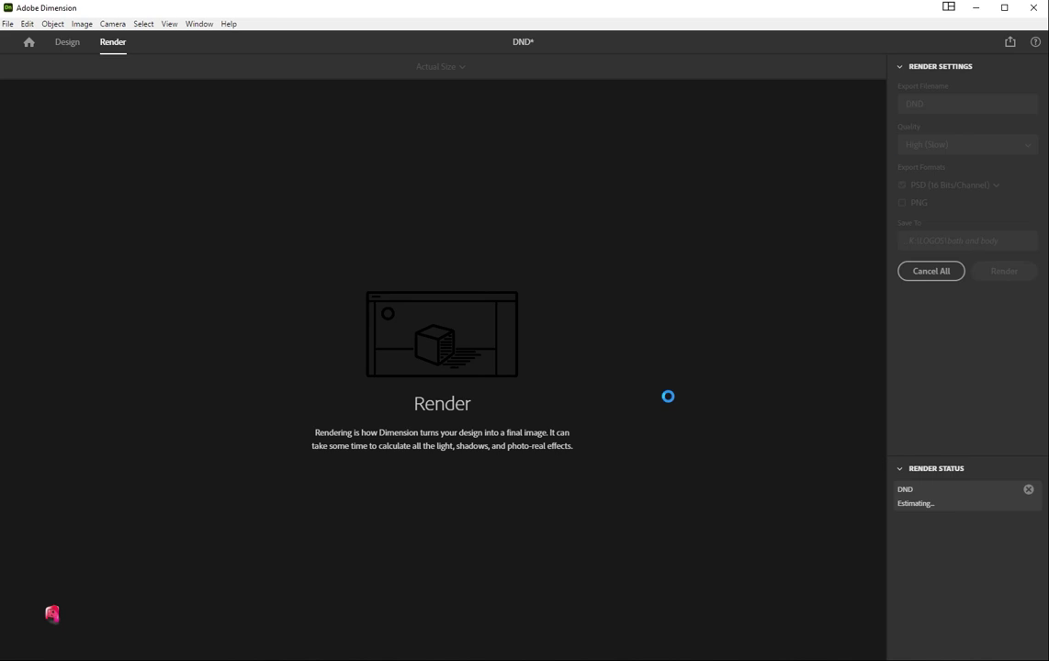
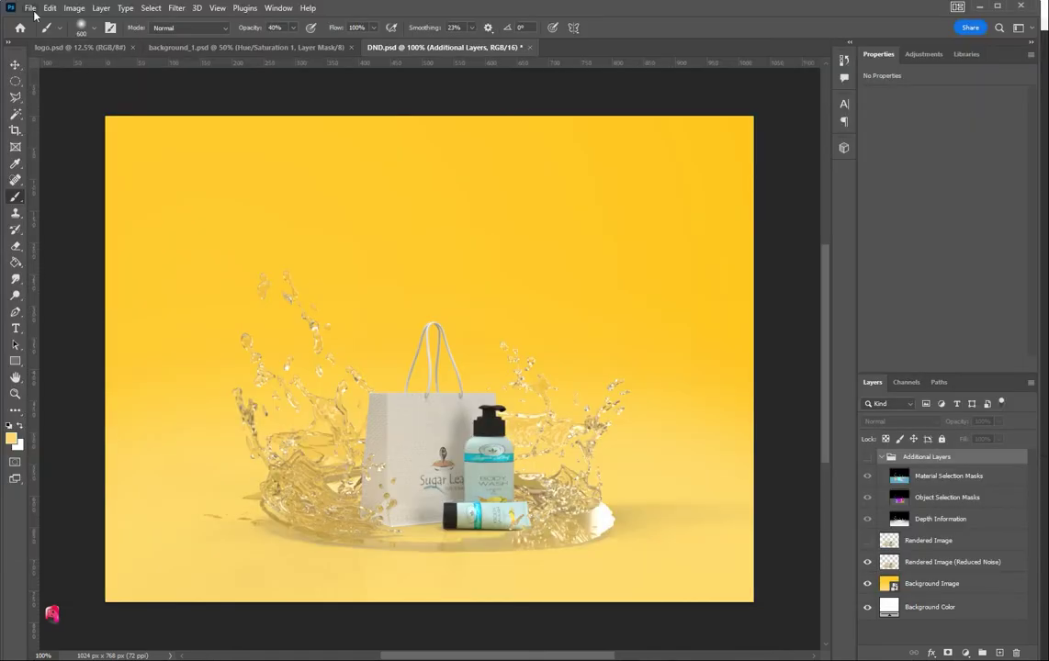
Step: Open the lemon image My project-1 (7).png from the Downloads folder
left_click(32, 8)
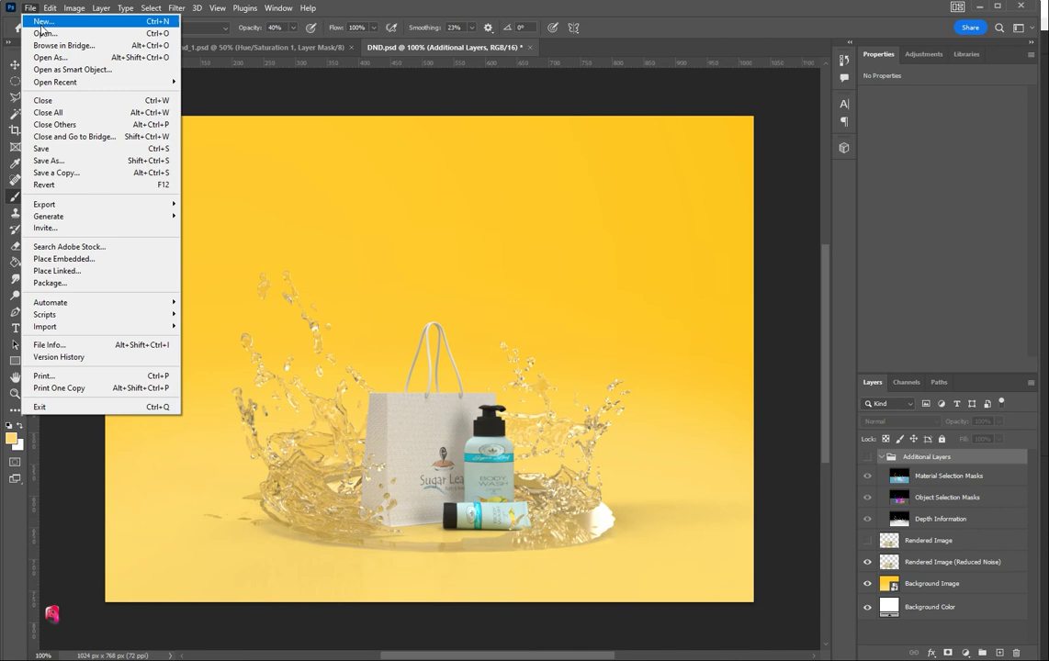
left_click(39, 31)
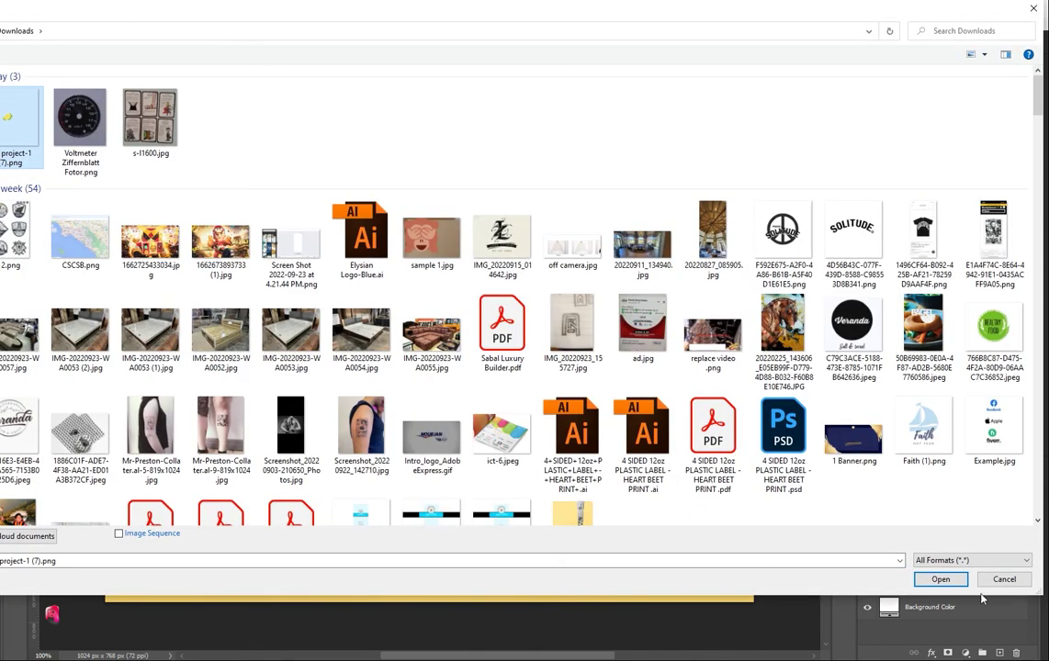
key("Return")
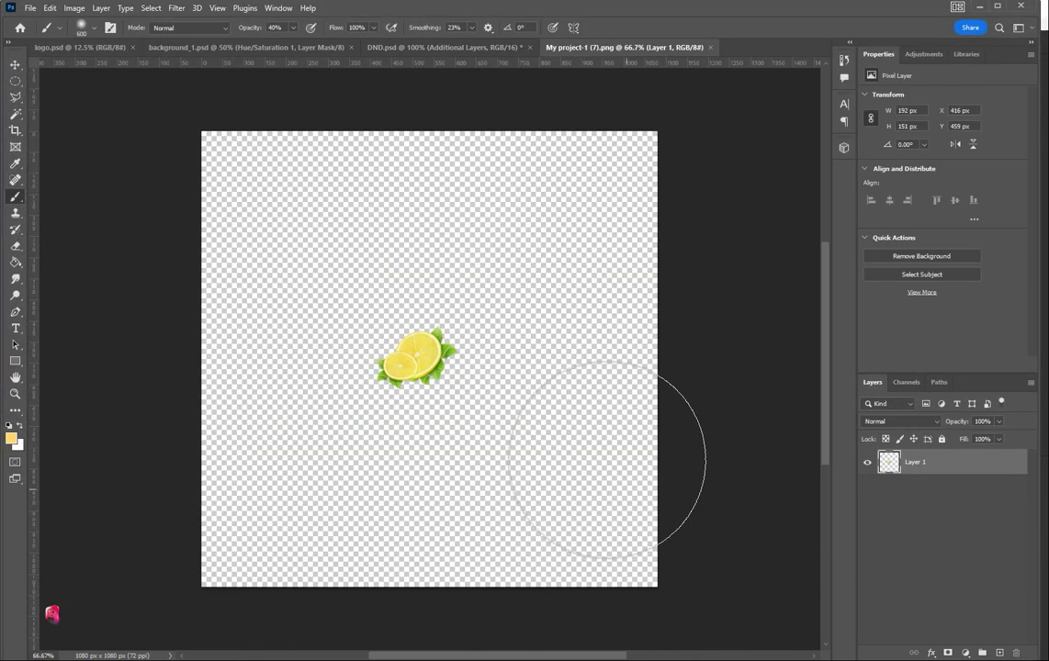
Step: Resample the lemon image to a resolution of 300 pixels per inch
left_click(73, 8)
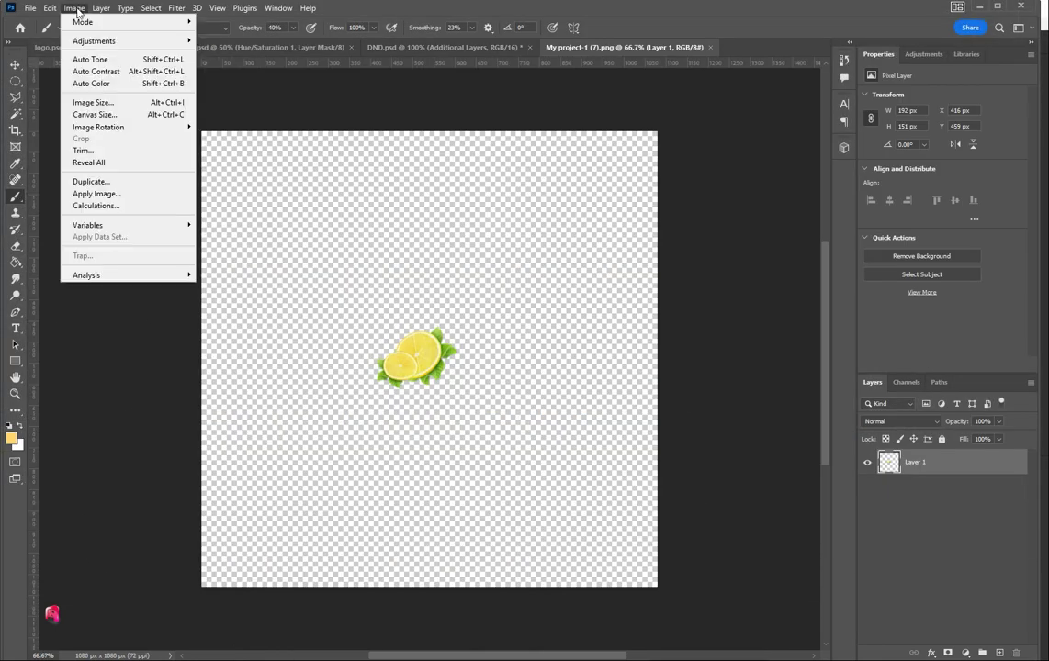
left_click(94, 102)
double_click(514, 248)
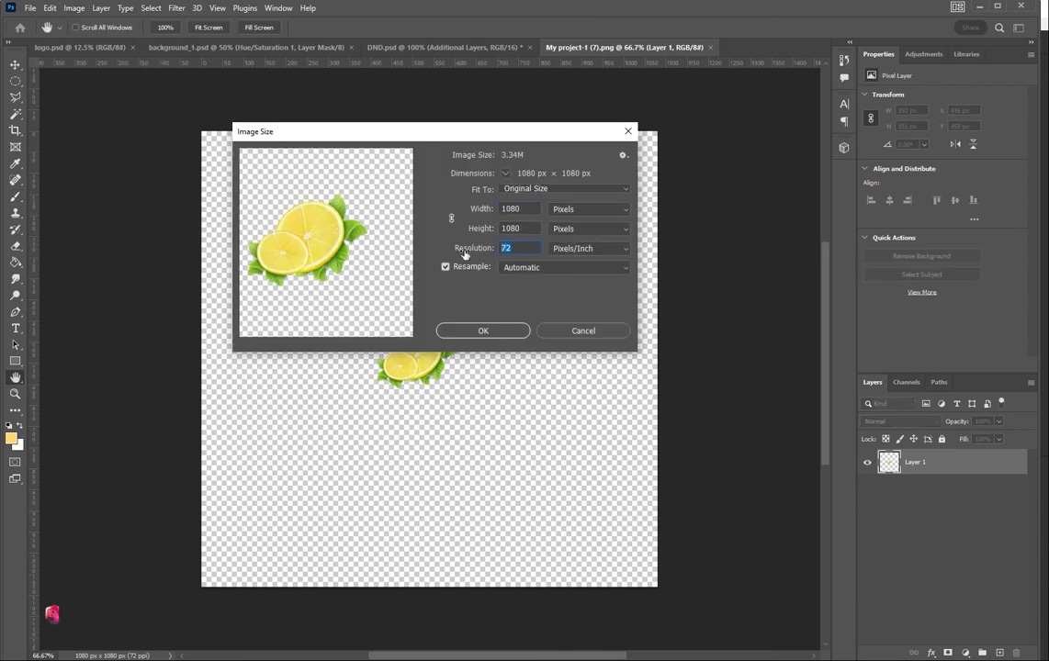
type("300")
left_click(509, 328)
Step: Resample the rendered DND.psd to a resolution of 300 pixels per inch
left_click(441, 47)
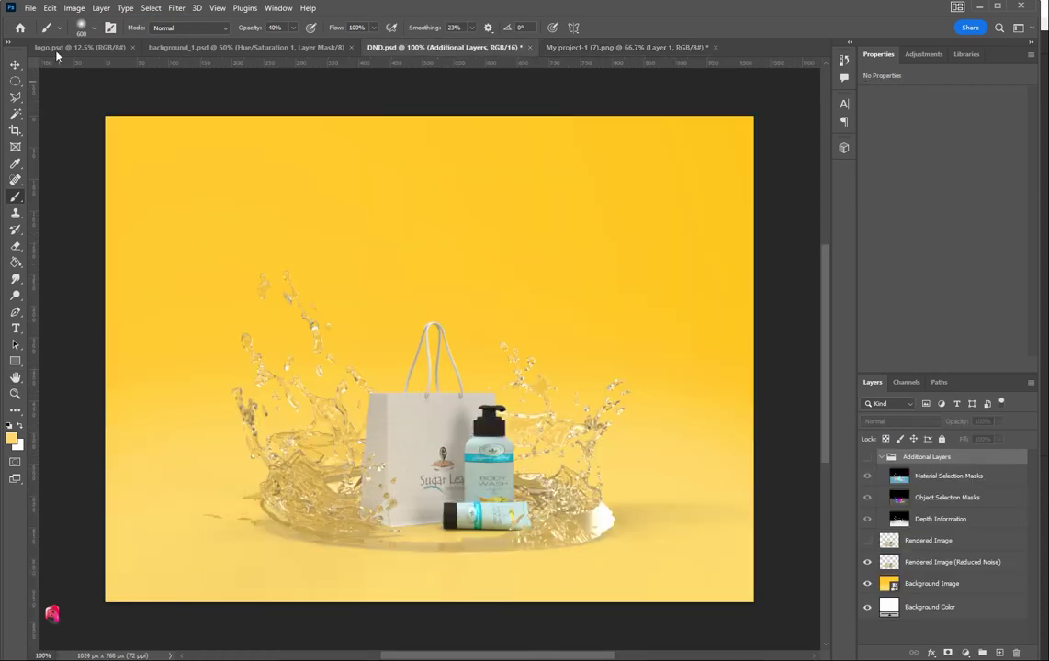
left_click(73, 8)
left_click(92, 102)
double_click(504, 243)
type("300")
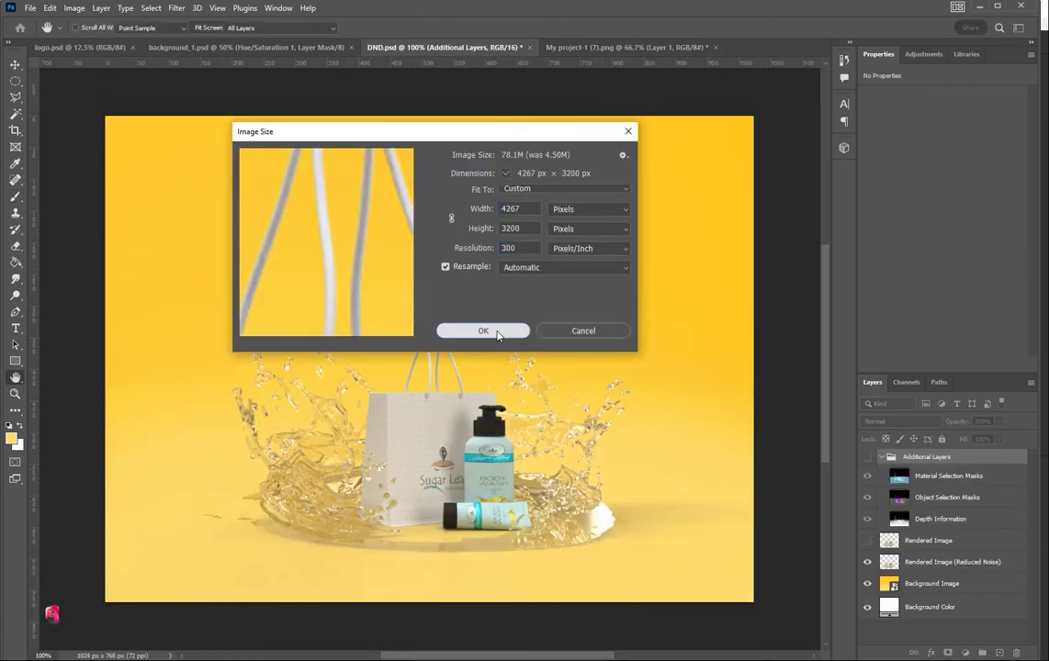
left_click(480, 328)
Step: Copy the lemon layer from My project-1 (7).png into DND.psd with the Move tool
key("ctrl+minus")
key("ctrl+minus")
key("ctrl+minus")
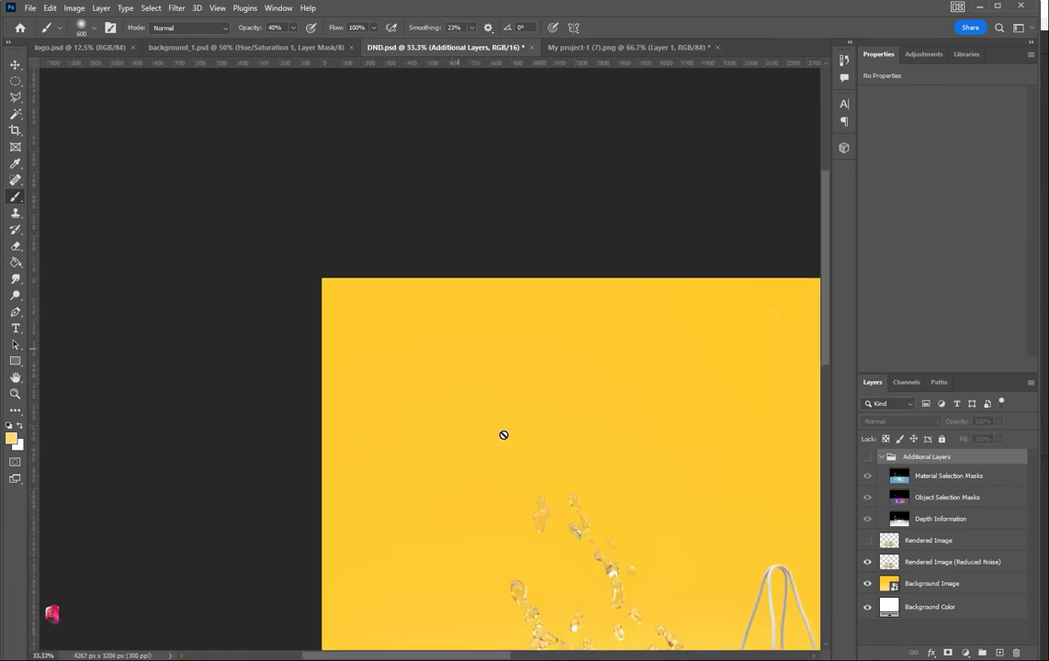
left_click_drag(619, 534, 315, 265)
key("ctrl+minus")
left_click(609, 48)
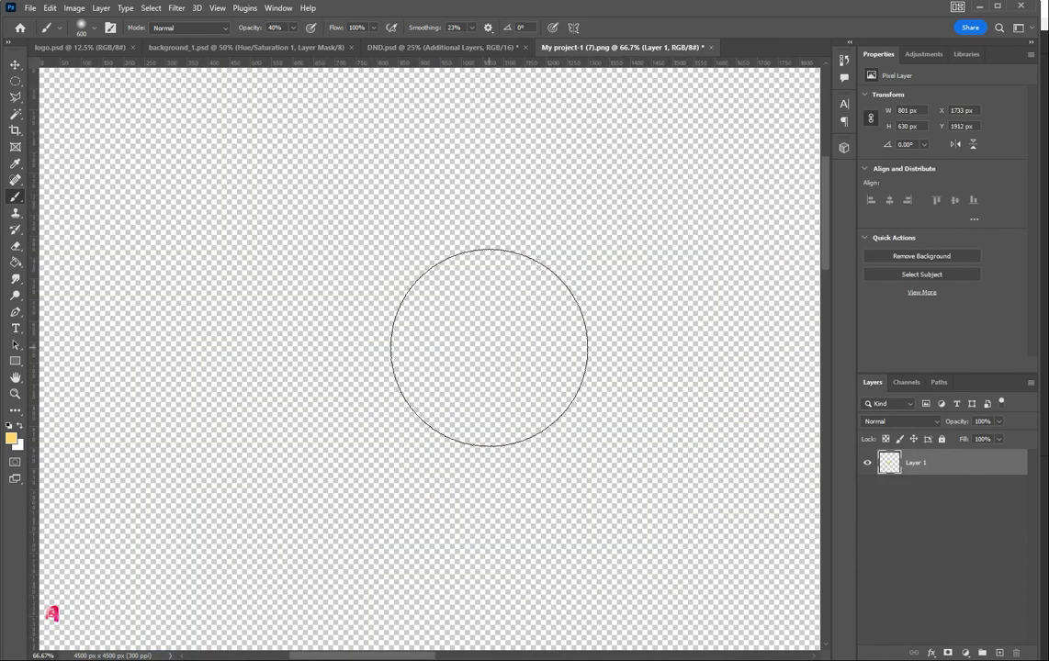
key("ctrl+minus")
key("ctrl+minus")
key("ctrl+minus")
left_click_drag(602, 469, 355, 273)
left_click(17, 65)
left_click_drag(394, 381, 399, 472)
left_click(505, 260)
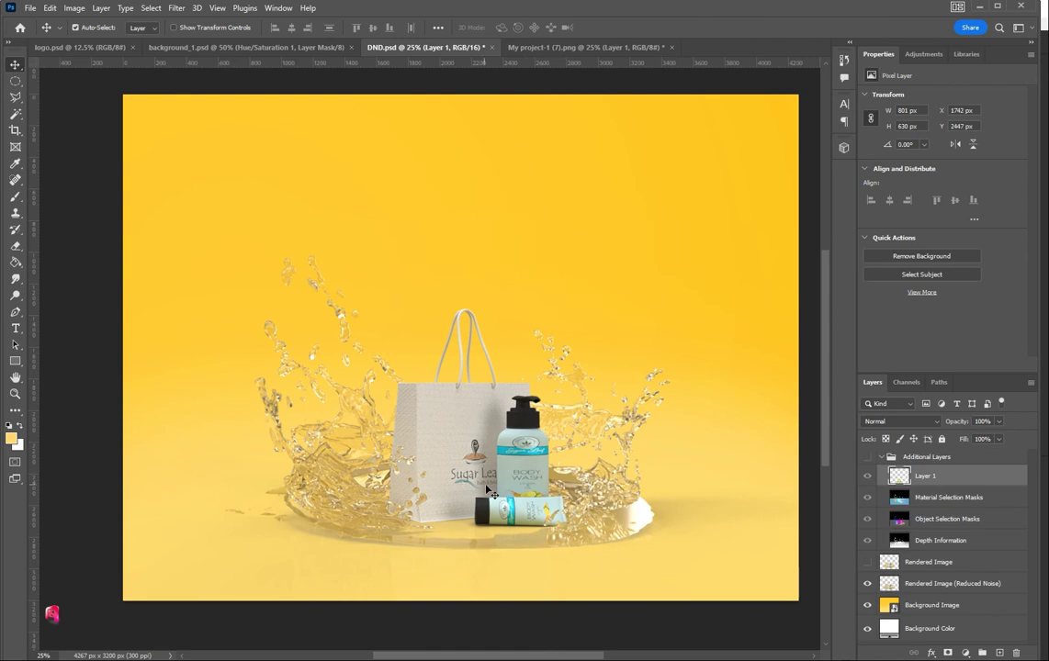
Step: Move the lemon layer out of the Additional Layers group to the top of the layer stack and place the lemon before the bag
key("ctrl+t")
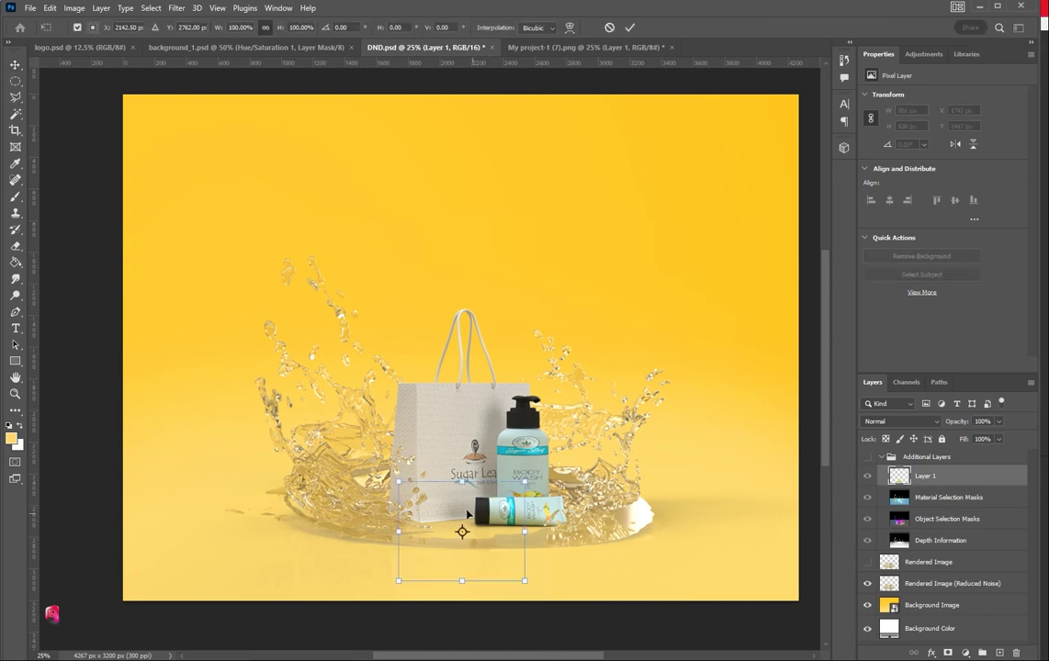
left_click_drag(469, 494, 639, 285)
key("Return")
left_click_drag(937, 479, 933, 450)
left_click_drag(629, 314, 464, 519)
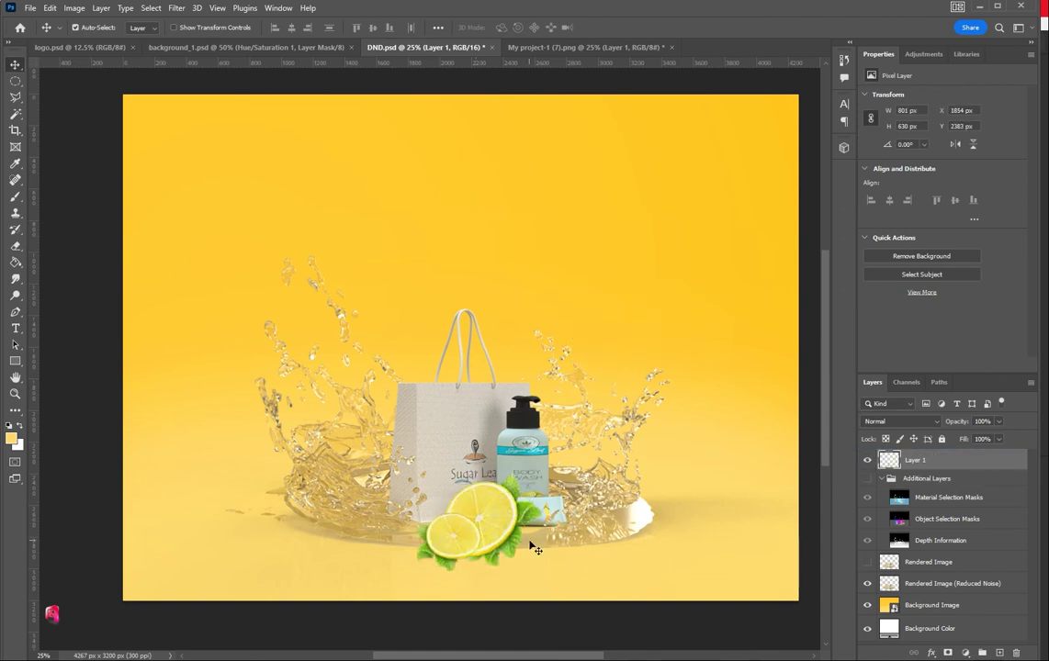
Step: Flip the lemon horizontally, scale it down to about 369 by 290 px and place it at the bag's base near the tube cap
key("ctrl+t")
right_click(478, 512)
left_click(536, 494)
left_click_drag(417, 473, 485, 525)
left_click_drag(525, 560, 463, 533)
key("Return")
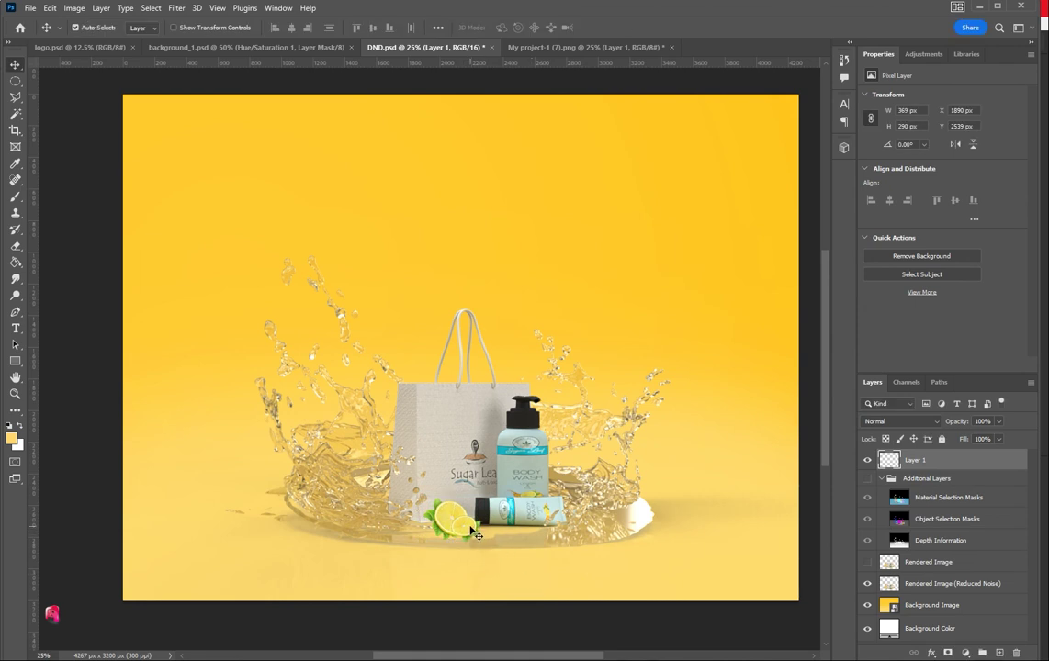
Step: Rotate the lemon to about -16.6°, scale it to about 82.5% and set it against the tube's black cap
right_click(460, 529)
left_click(464, 530)
key("ctrl+t")
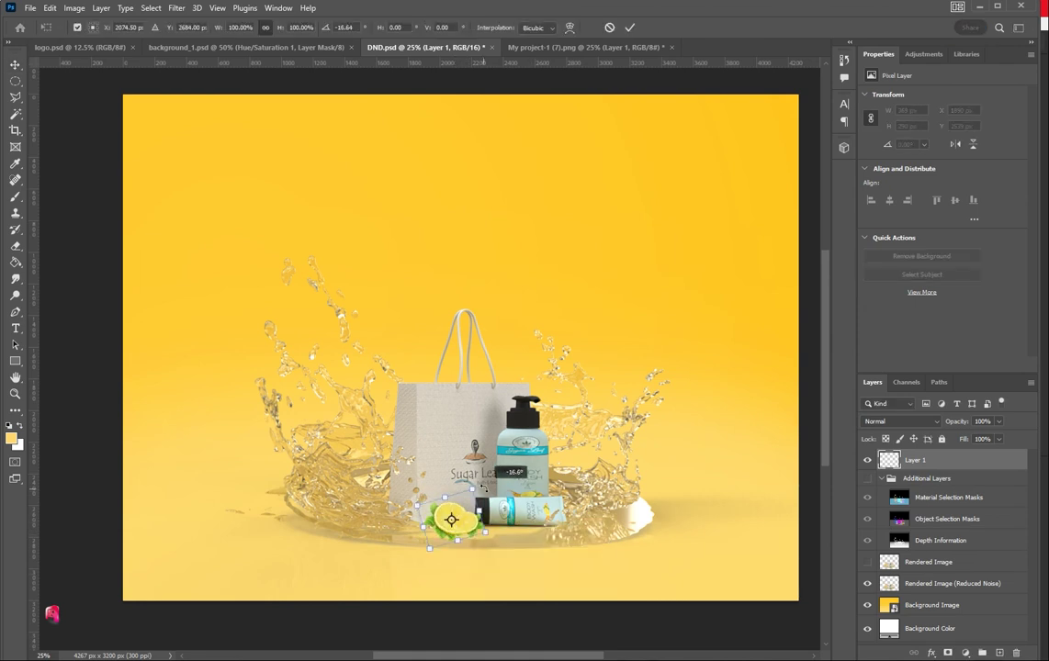
left_click_drag(461, 534, 481, 501)
left_click(450, 524)
scroll(531, 557, "up", 3, "alt")
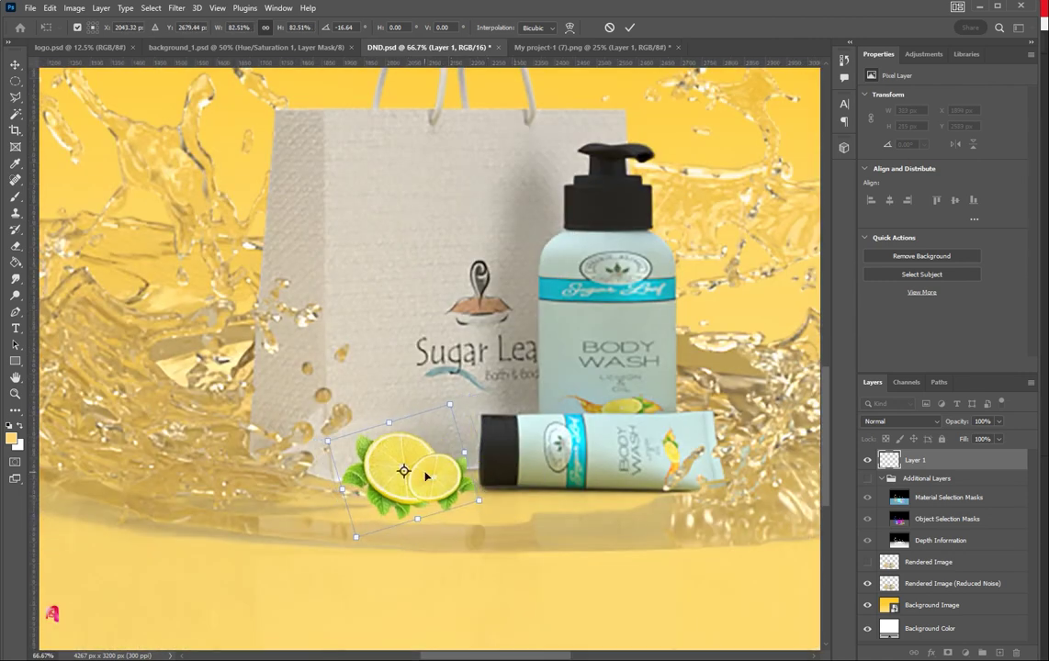
left_click_drag(425, 476, 441, 478)
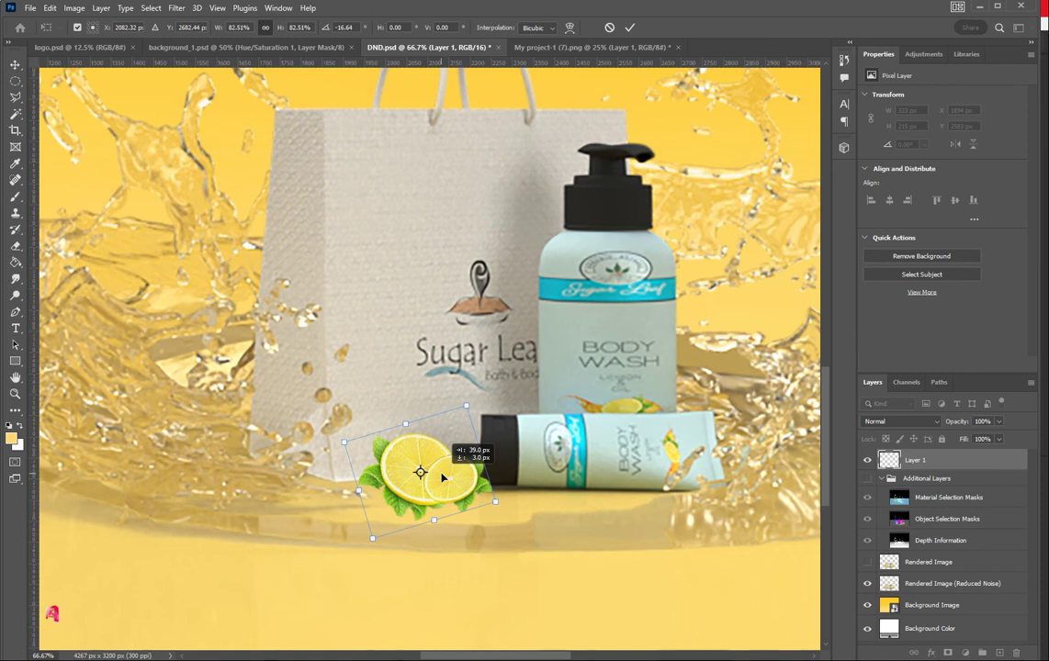
key("Return")
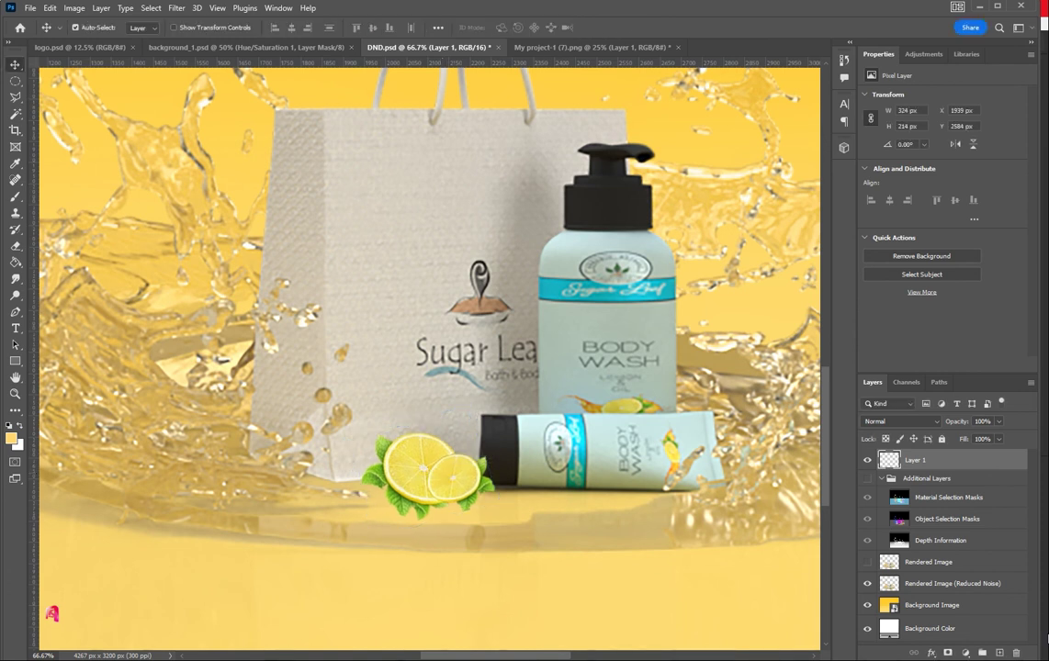
Step: Close the Properties panel group and add a new empty layer directly beneath the lemon layer
left_click(1030, 55)
left_click(1000, 81)
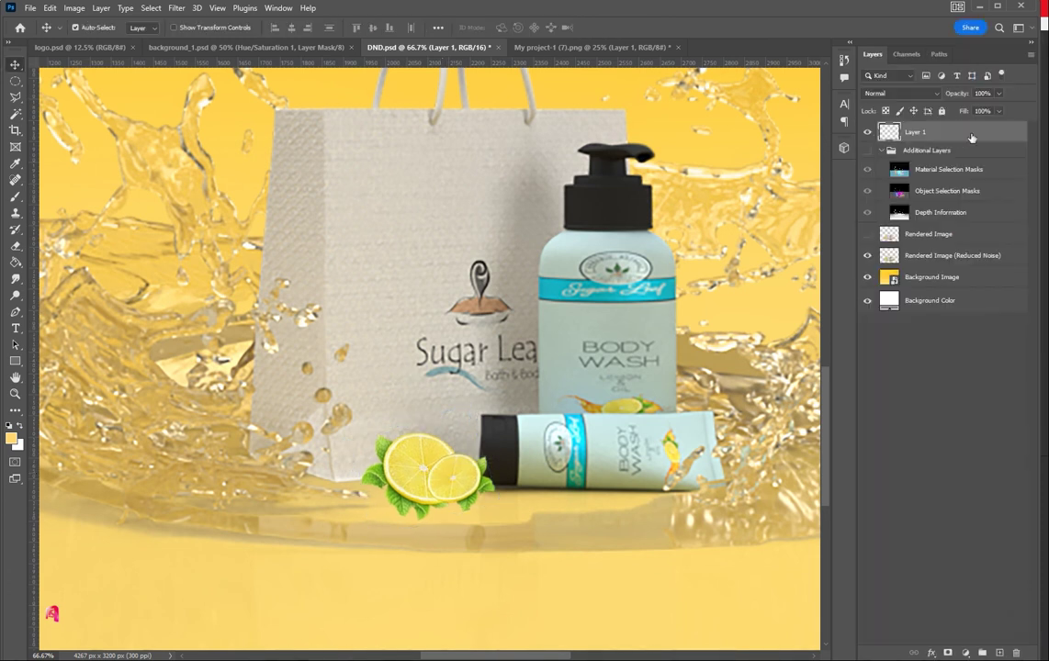
left_click(999, 652)
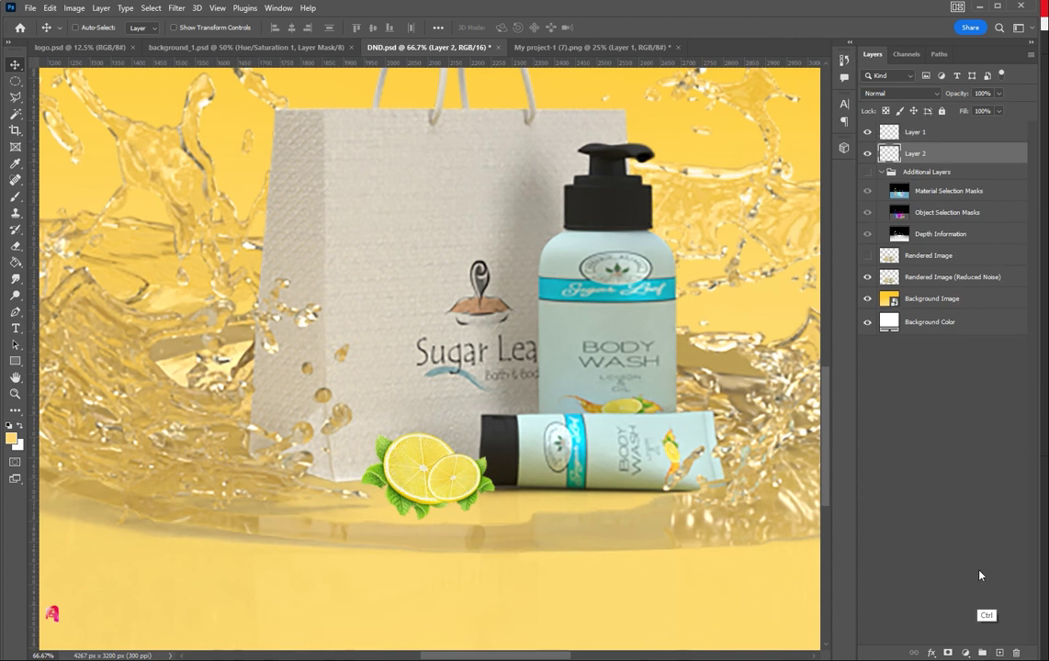
Step: Set up the Brush tool with a darker golden-brown foreground color for shadow painting on the new layer
left_click(15, 197)
key("bracketleft")
key("bracketleft")
key("bracketleft")
key("bracketleft")
key("bracketleft")
key("bracketleft")
key("bracketleft")
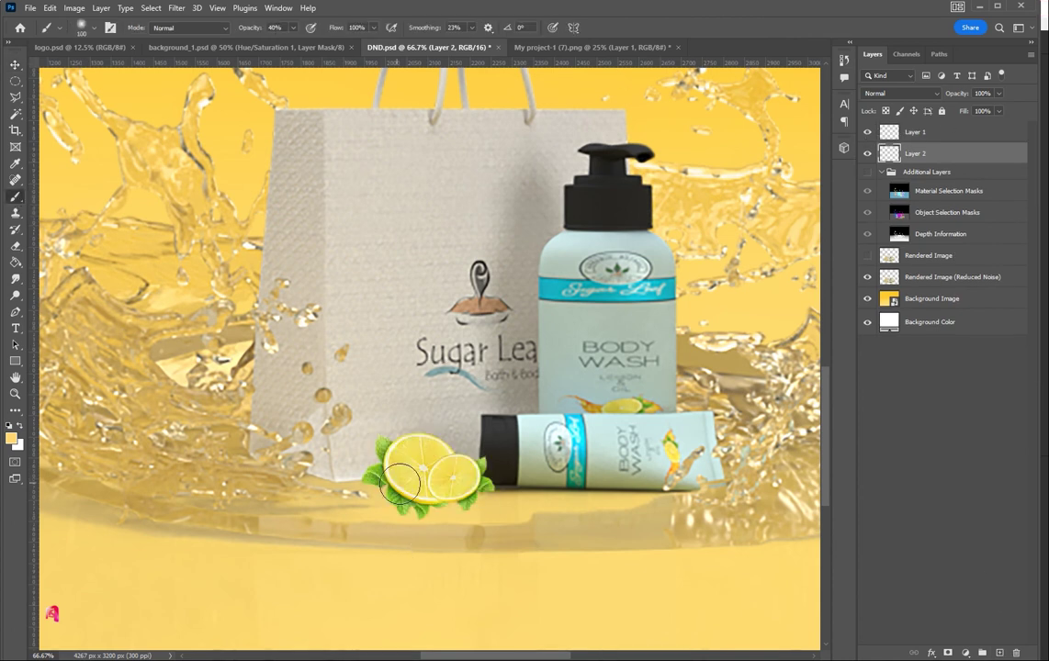
left_click(11, 432)
left_click(780, 288)
left_click(967, 234)
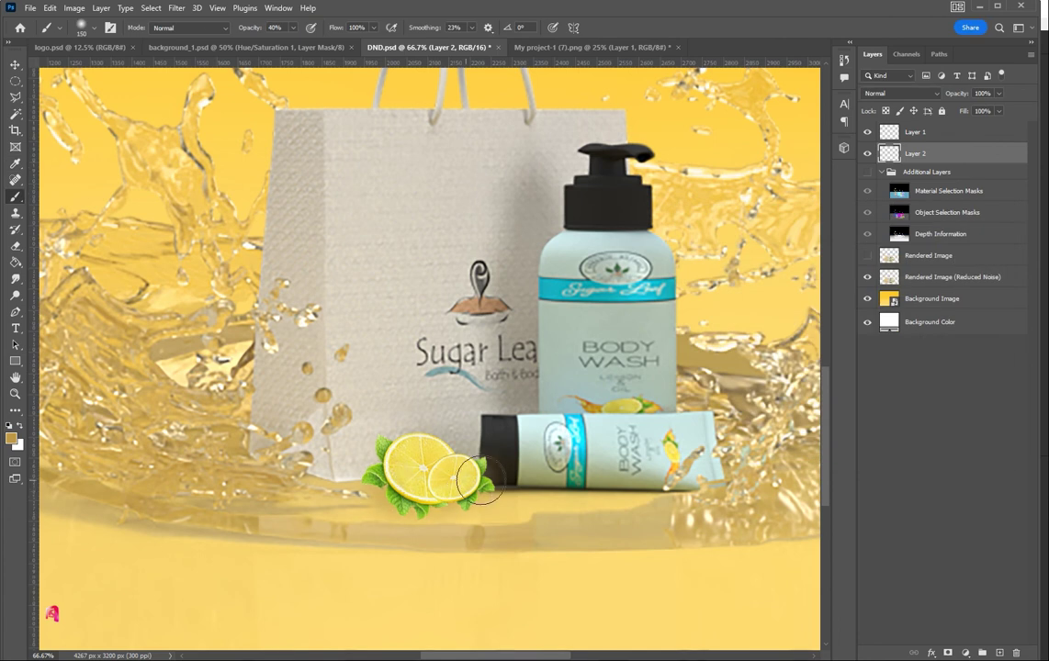
Step: Paint a soft golden-brown shadow under the lemon with a brush of about 30 to 45 px at 40% opacity
key("bracketleft")
key("bracketleft")
key("bracketleft")
key("bracketleft")
key("bracketleft")
key("bracketleft")
key("bracketleft")
key("bracketleft")
key("bracketleft")
key("bracketleft")
key("bracketleft")
key("bracketleft")
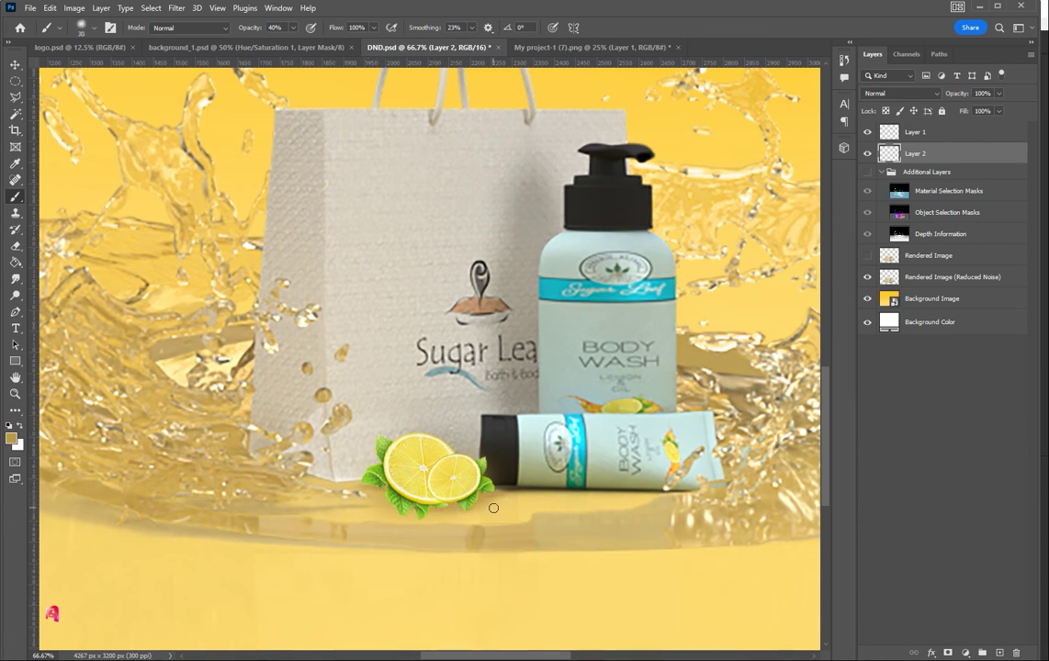
key("bracketright")
key("bracketright")
key("bracketright")
Step: Switch the foreground color to black and paint a darker contact shadow under the lemon and its leaves with a 25 to 40 px brush
key("d")
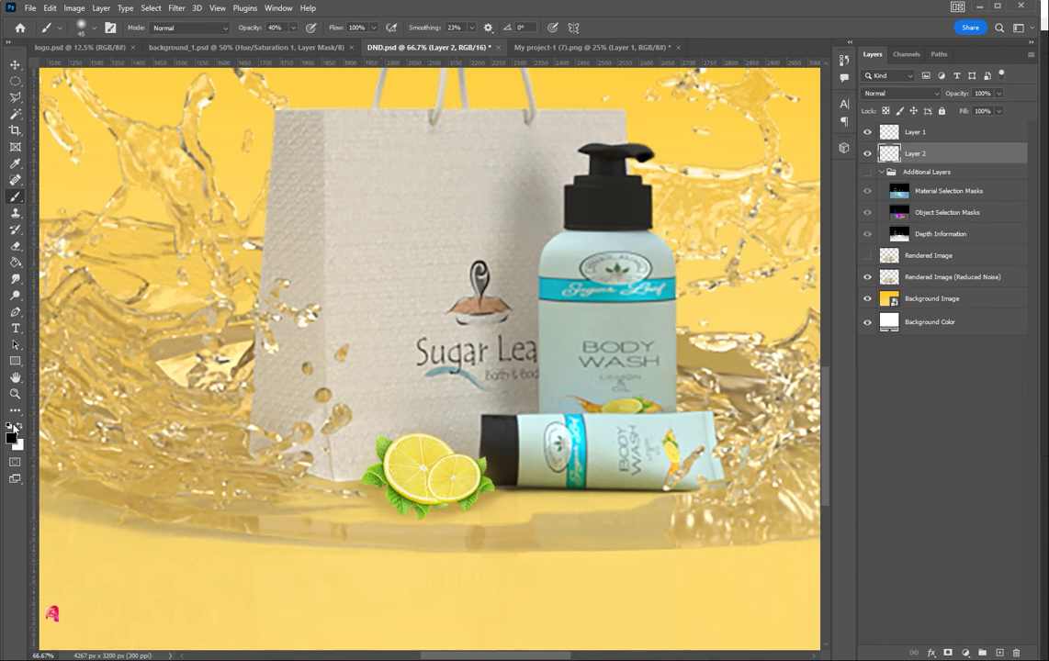
key("bracketleft")
key("bracketleft")
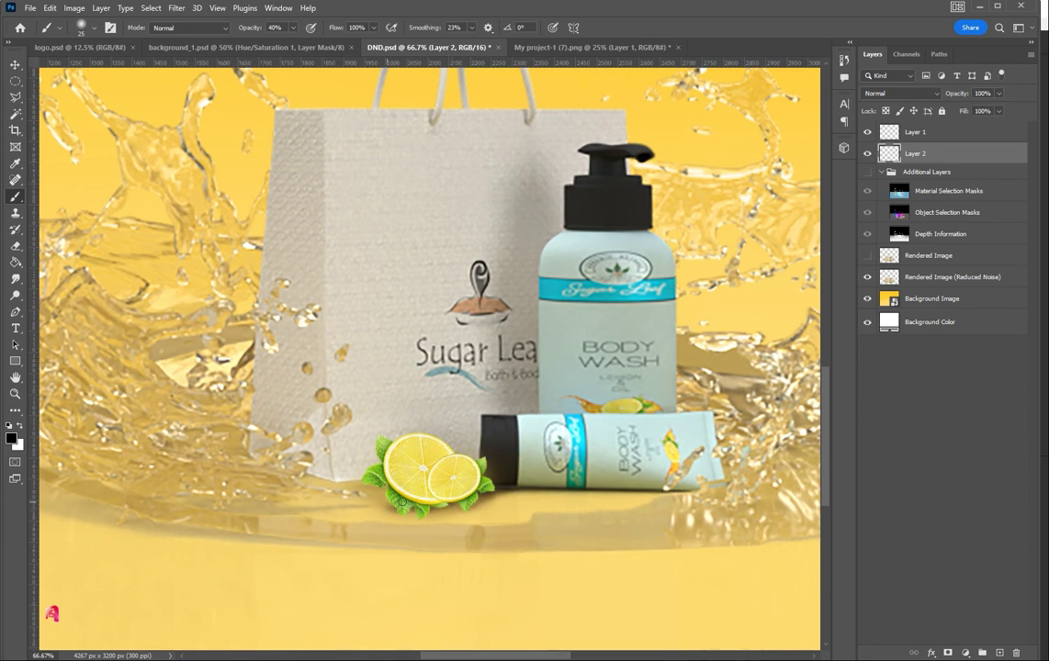
key("bracketright")
left_click_drag(375, 486, 359, 486)
key("bracketright")
key("bracketright")
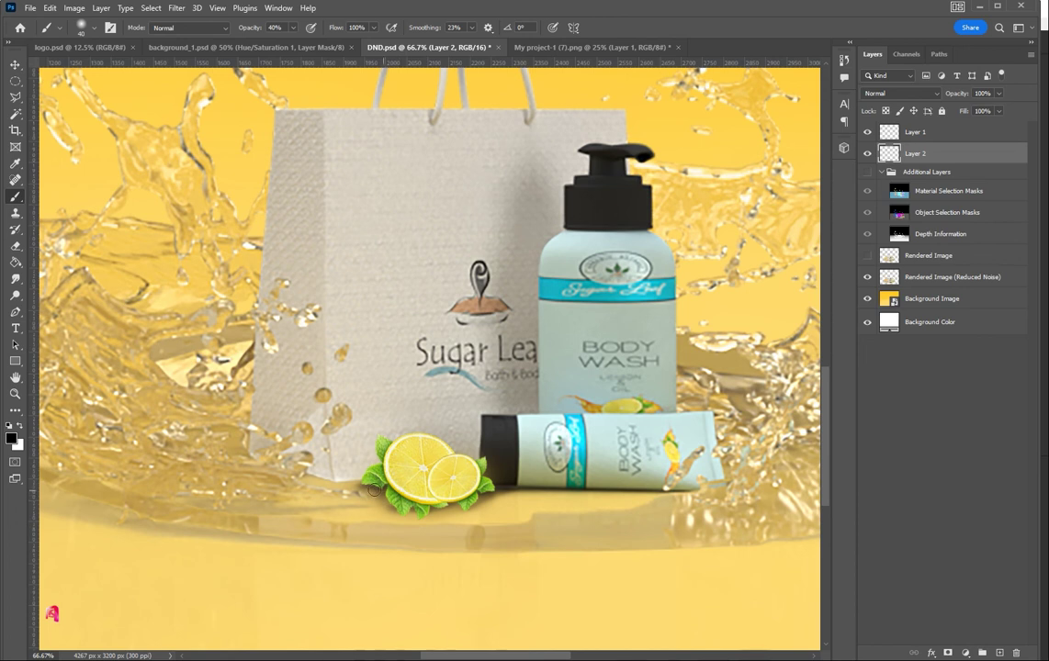
left_click_drag(388, 494, 362, 490)
left_click_drag(475, 495, 518, 490)
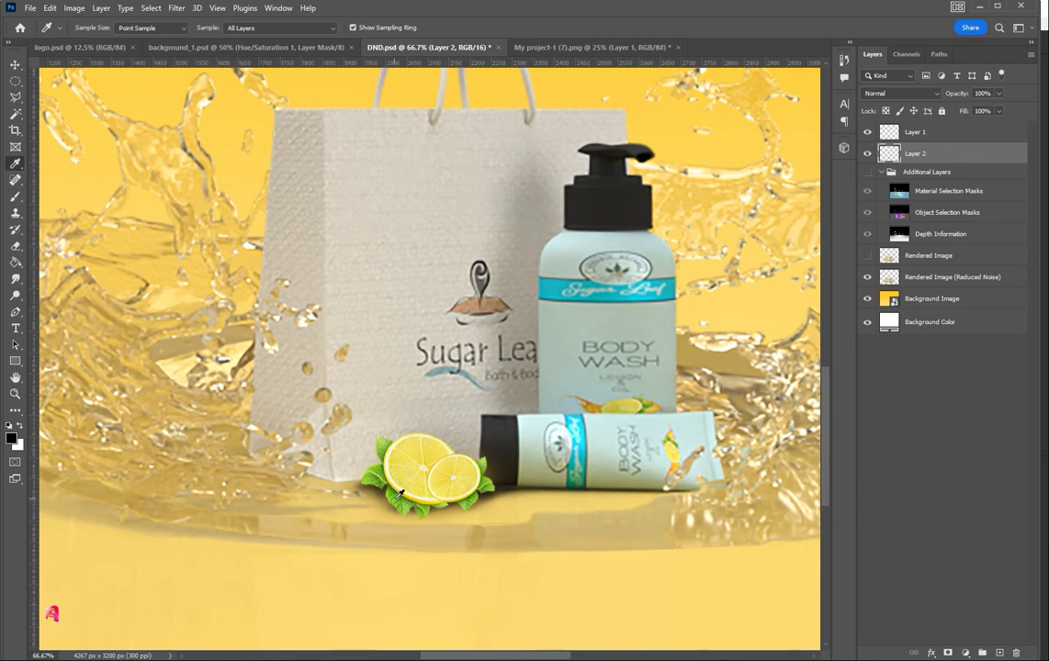
Step: Set the brush color to a dark green based on the lemon's leaves
left_click(362, 445, "alt")
key("i")
left_click(810, 342)
key("Return")
key("b")
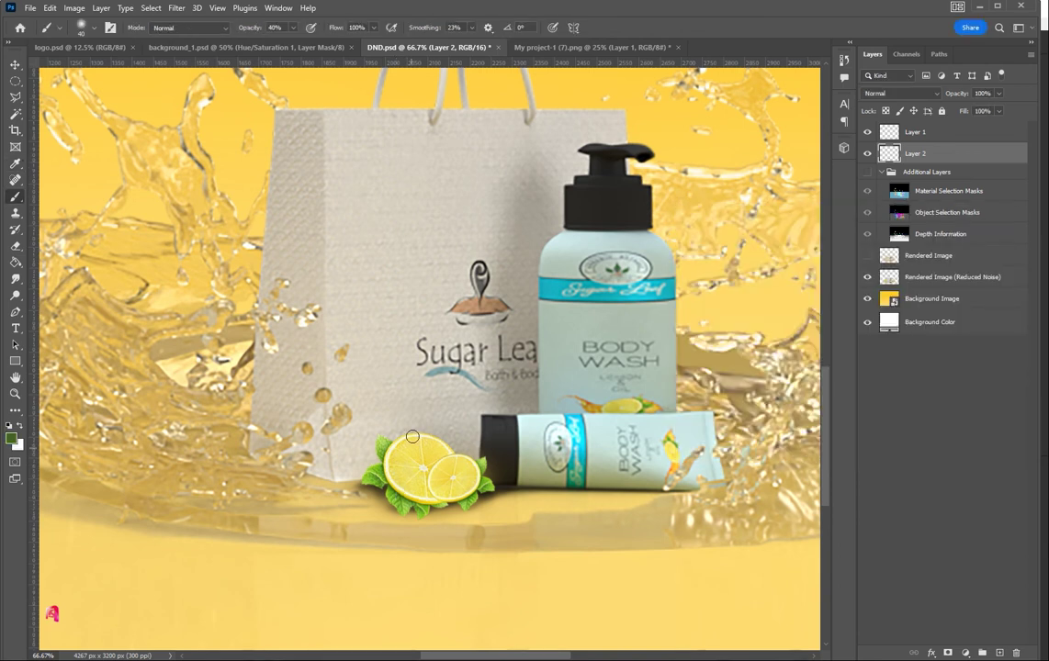
Step: Shade the leaves where they meet the lemon slices on Layer 1, using fine dark green and black brush strokes
key("ctrl+plus")
key("ctrl+plus")
scroll(400, 476, "down", 5)
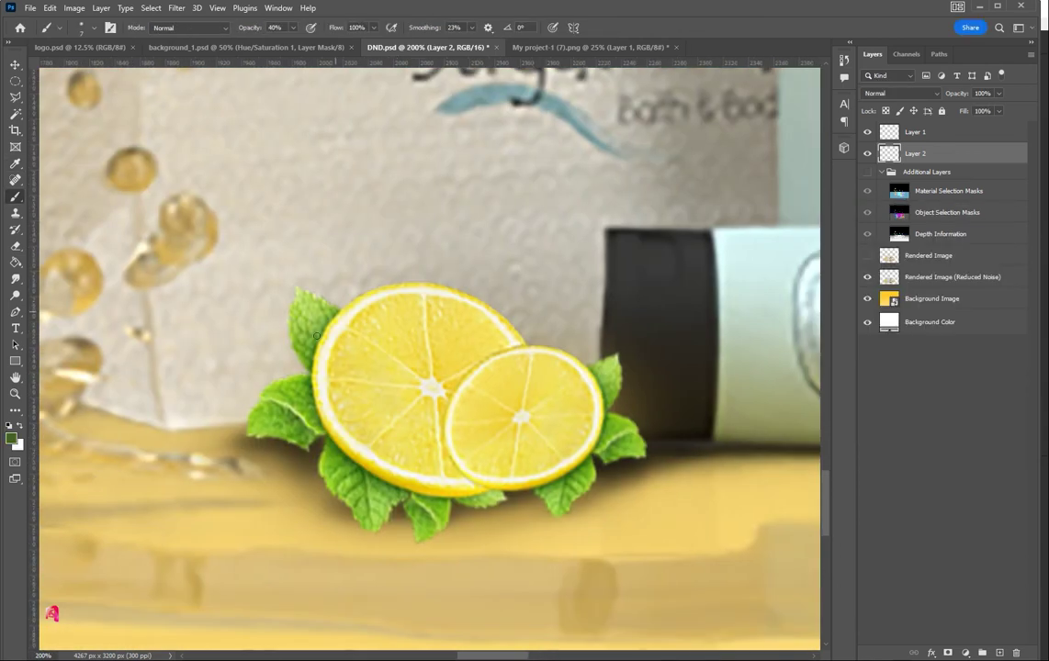
left_click(915, 134)
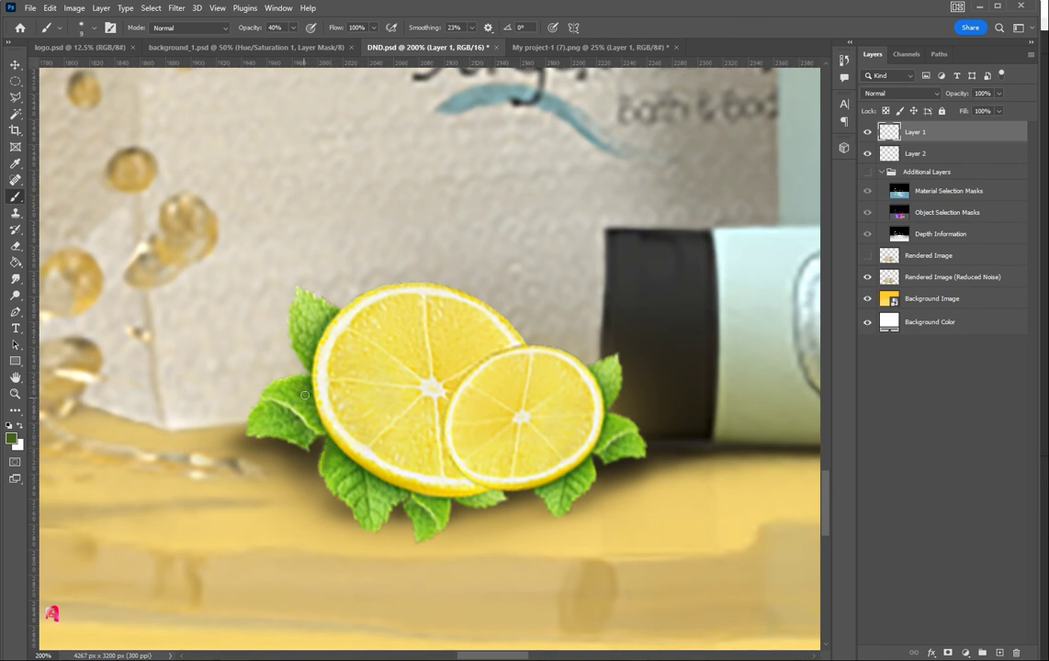
mouse_move(366, 476)
left_mouse_down()
mouse_move(469, 483)
mouse_move(489, 495)
left_mouse_up()
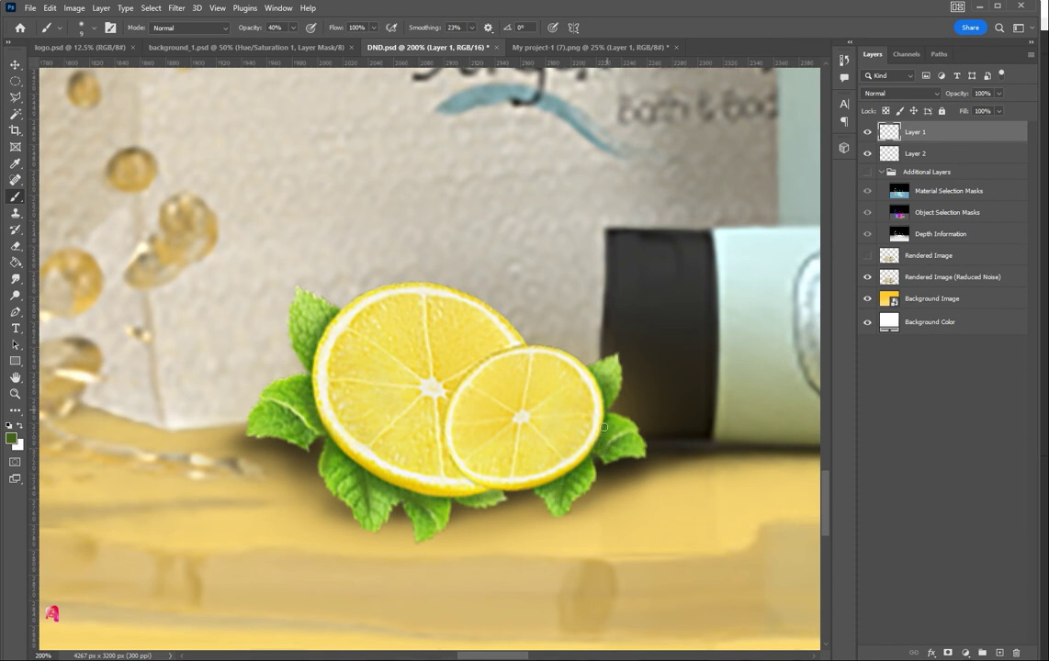
key("d")
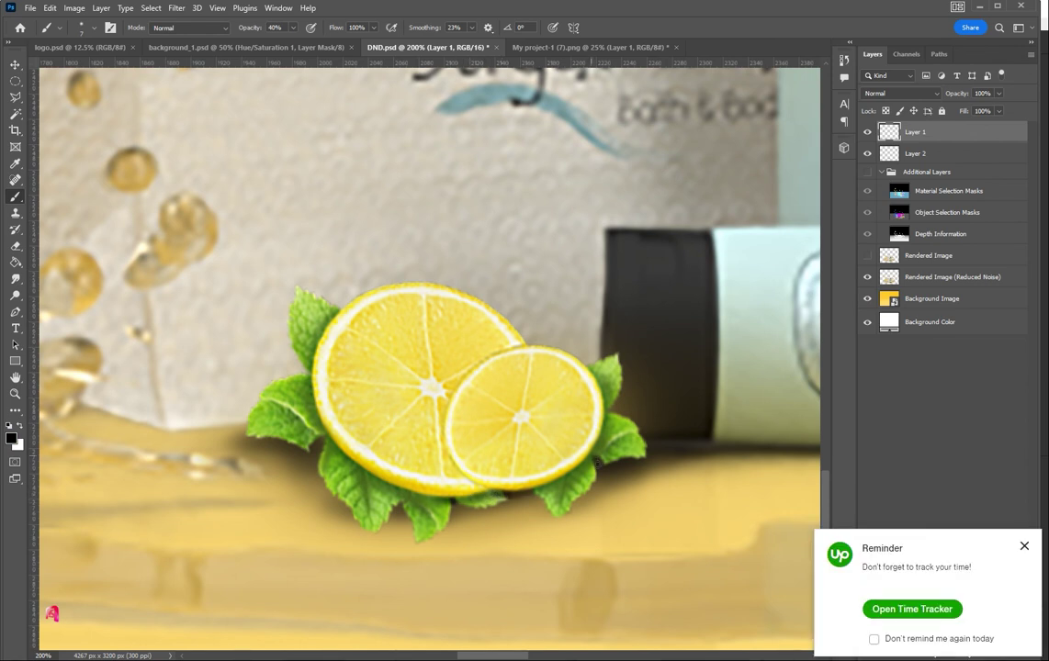
mouse_move(333, 447)
left_mouse_down()
mouse_move(356, 433)
mouse_move(450, 440)
mouse_move(574, 475)
left_mouse_up()
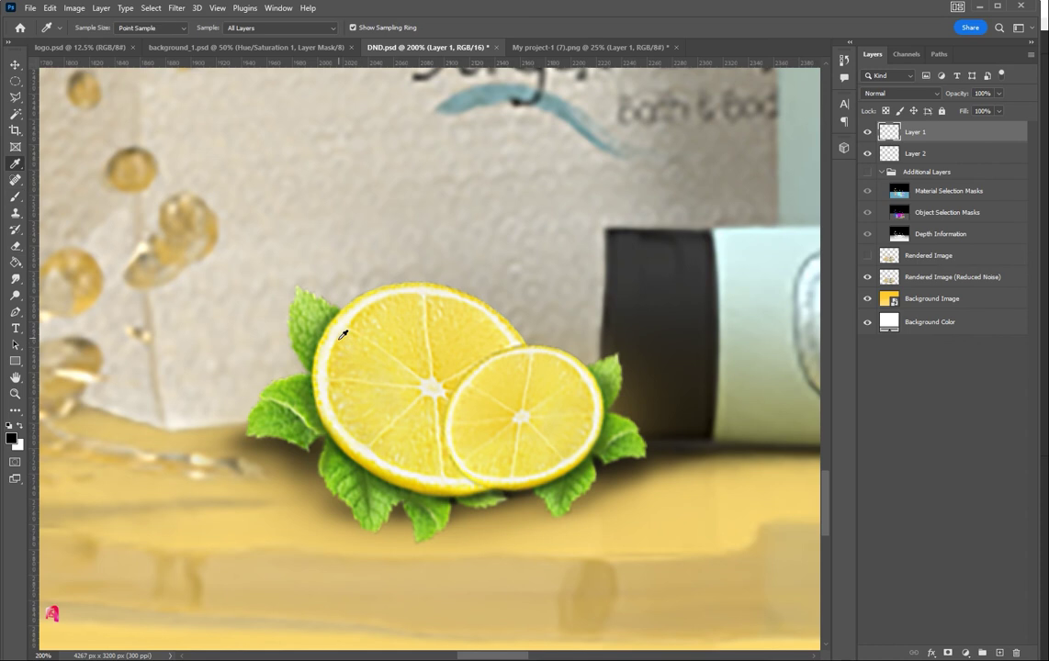
Step: Set the brush color to a darker golden yellow for shading the lemon slices
left_click(311, 308, "alt")
left_click(11, 438)
left_click(968, 238)
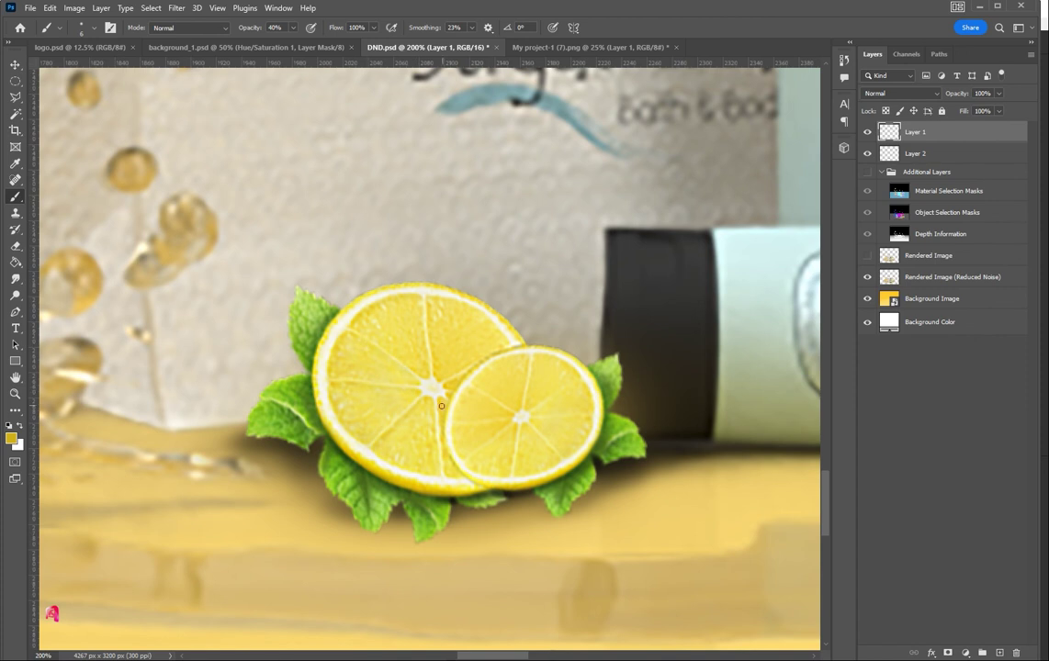
Step: Switch the foreground color to white and choose the Sketch brush preset for highlights on the lemon slices
left_click(19, 427)
left_click(85, 28)
scroll(216, 220, "down", 10)
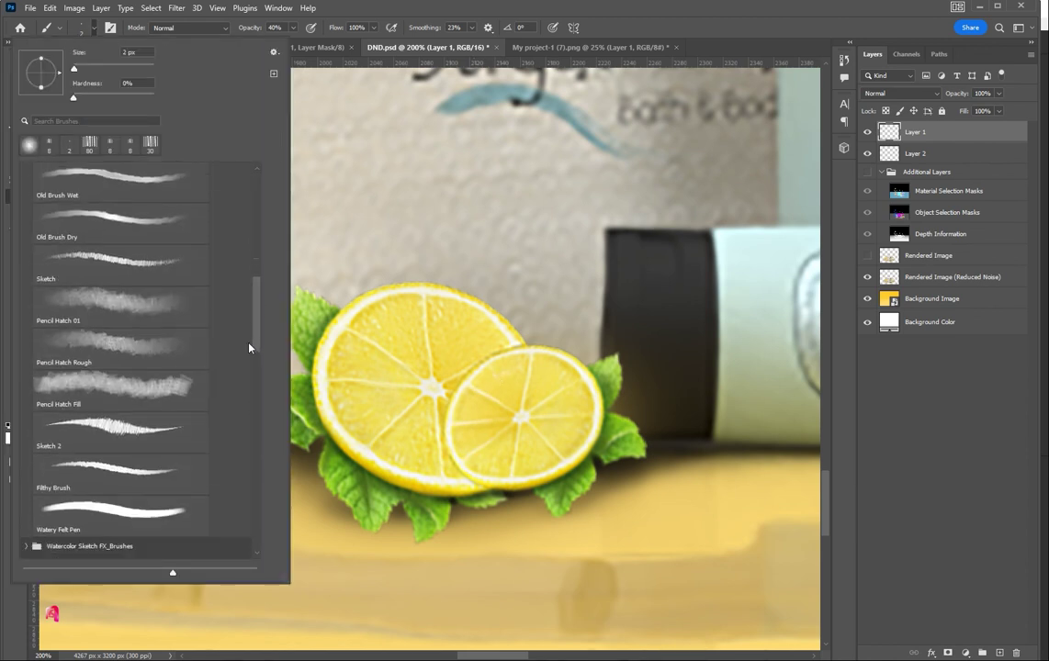
left_click(138, 256)
left_click(498, 405)
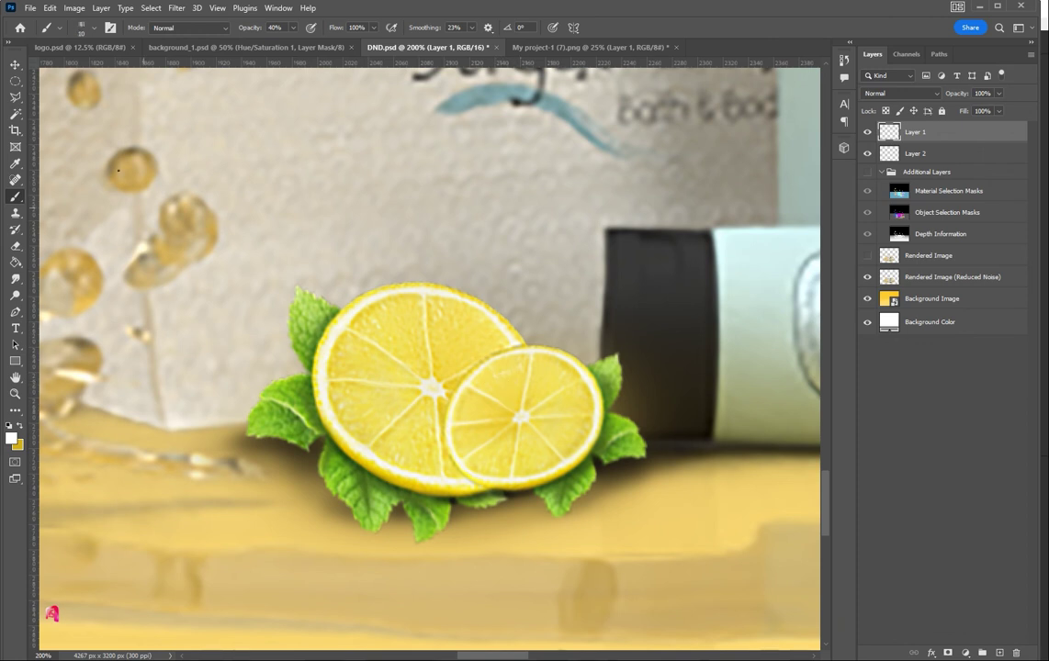
Step: Choose a different brush preset, set its opacity to 100% and paint fine white highlights on the lemon slices
left_click(83, 25)
scroll(260, 297, "up", 1)
scroll(260, 297, "up", 1)
left_click(207, 307)
left_click(500, 404)
key("0")
key("ctrl+minus")
key("ctrl+minus")
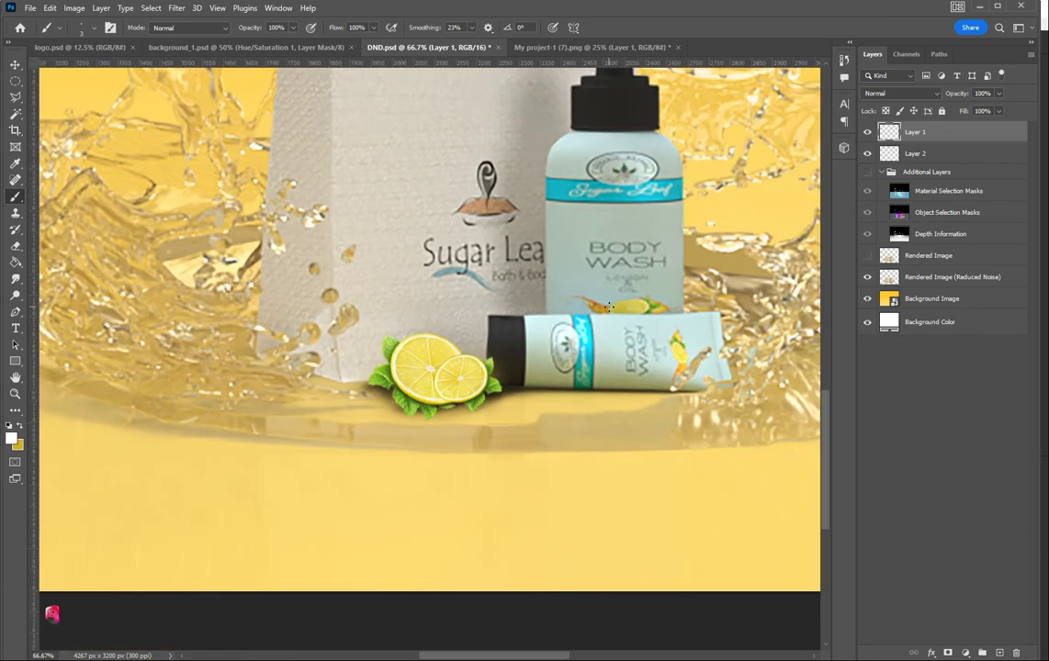
Step: Save the DND.psd document
key("ctrl+s")
key("ctrl+minus")
key("ctrl+minus")
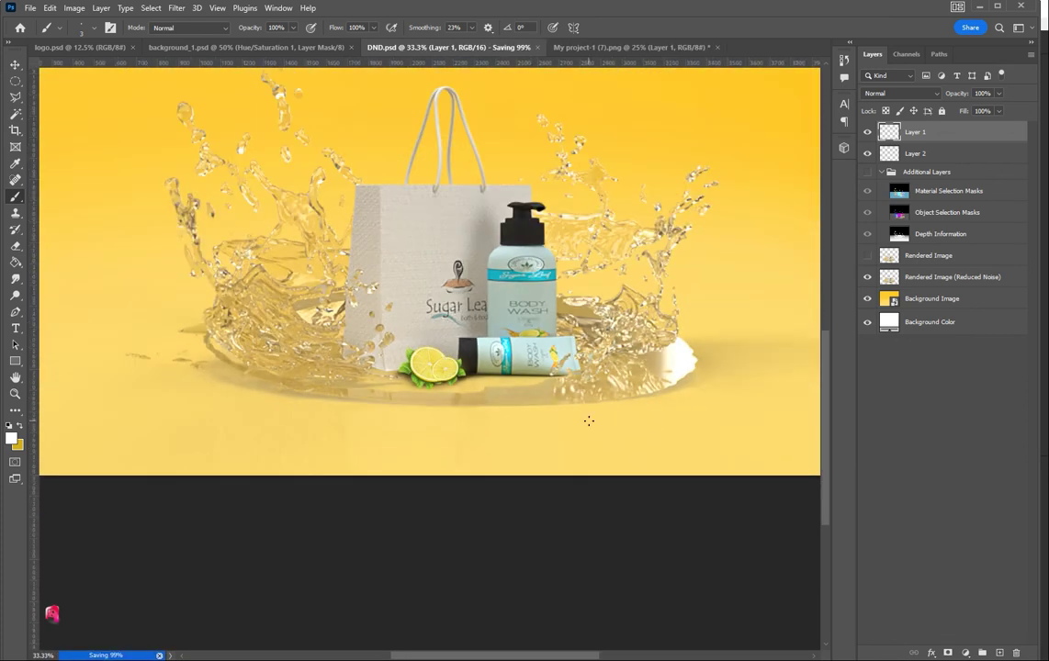
key("ctrl+minus")
key("ctrl+minus")
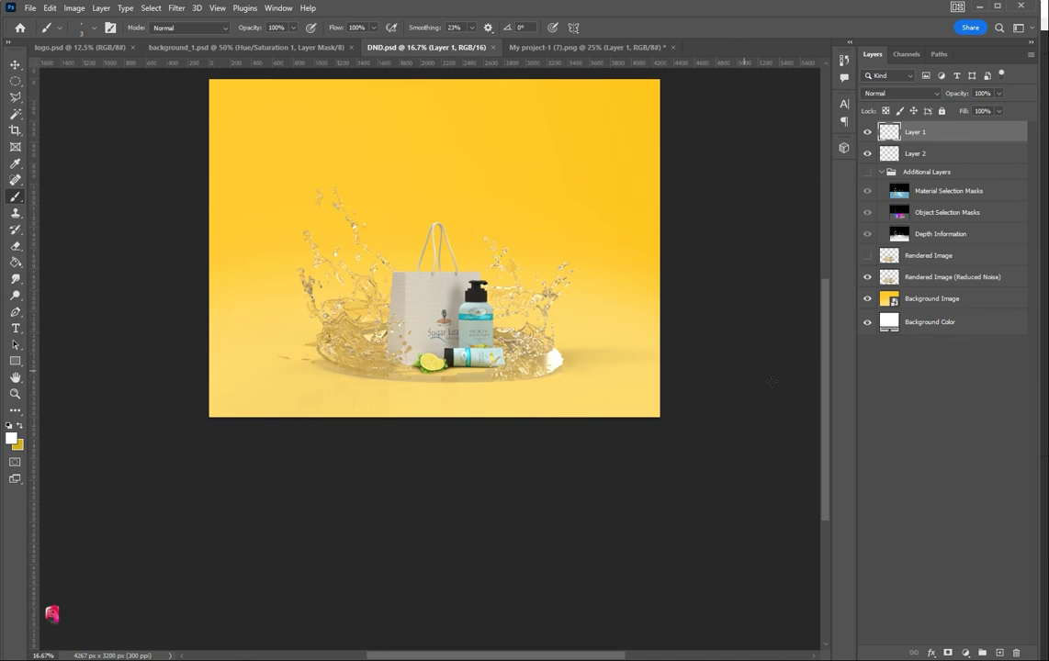
Step: Group all layers from Background Image up to Layer 1, leaving out Background Color
left_click(932, 298)
left_click(913, 151, "shift")
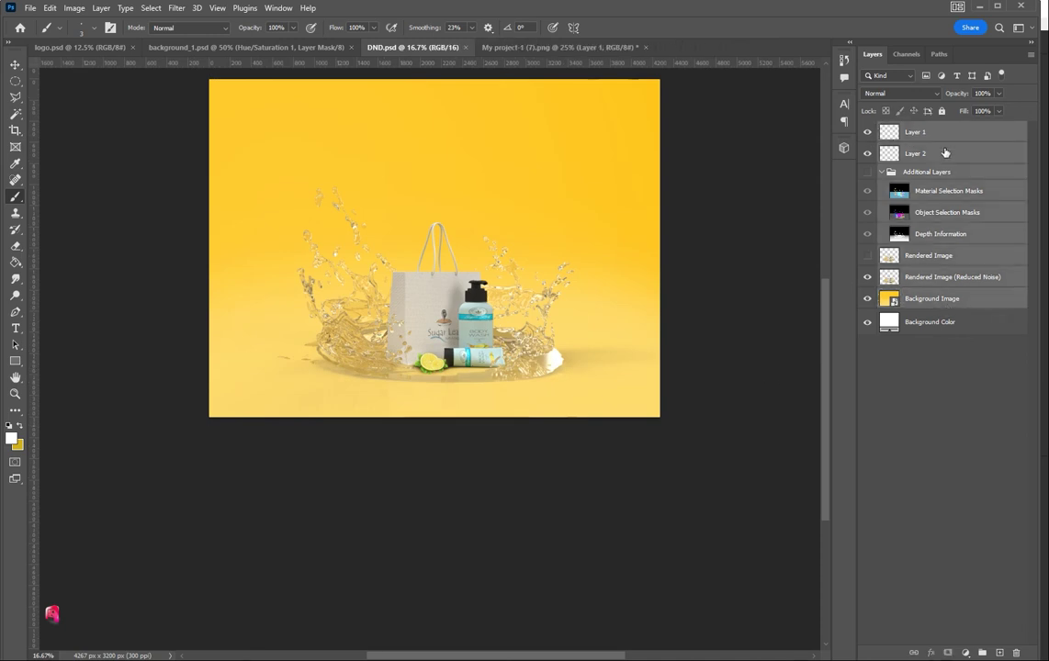
right_click(941, 156)
left_click(983, 651)
left_click(983, 652)
Step: Duplicate Group 1 within the document under the default copy name
right_click(921, 136)
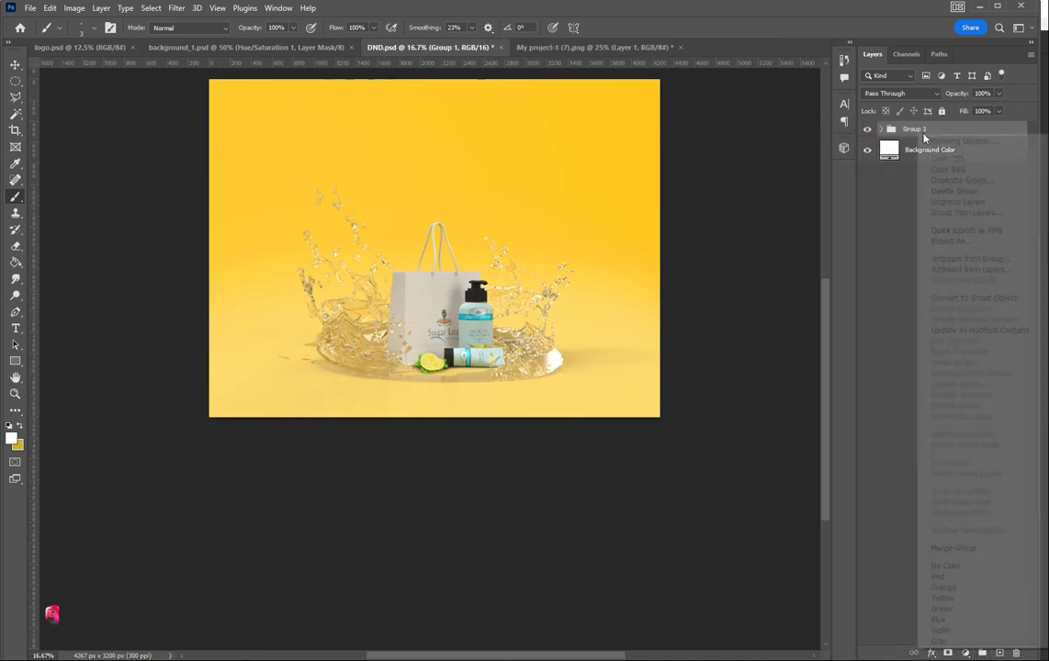
left_click(955, 179)
key("Return")
Step: Try to merge Group 1 copy into a single layer with its yellow background included
right_click(872, 132)
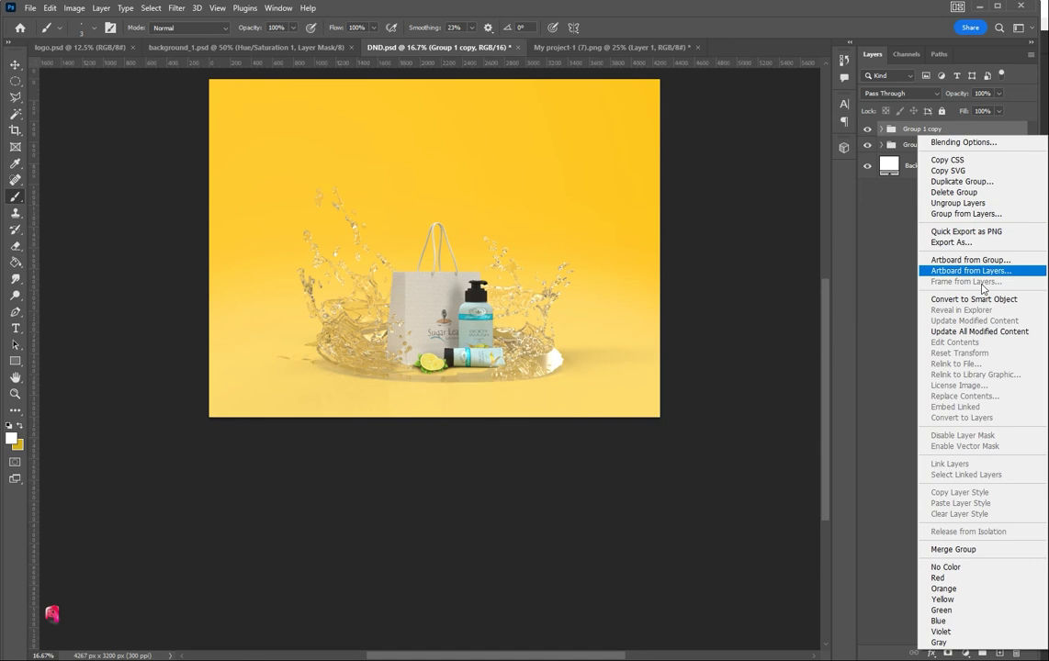
left_click(928, 548)
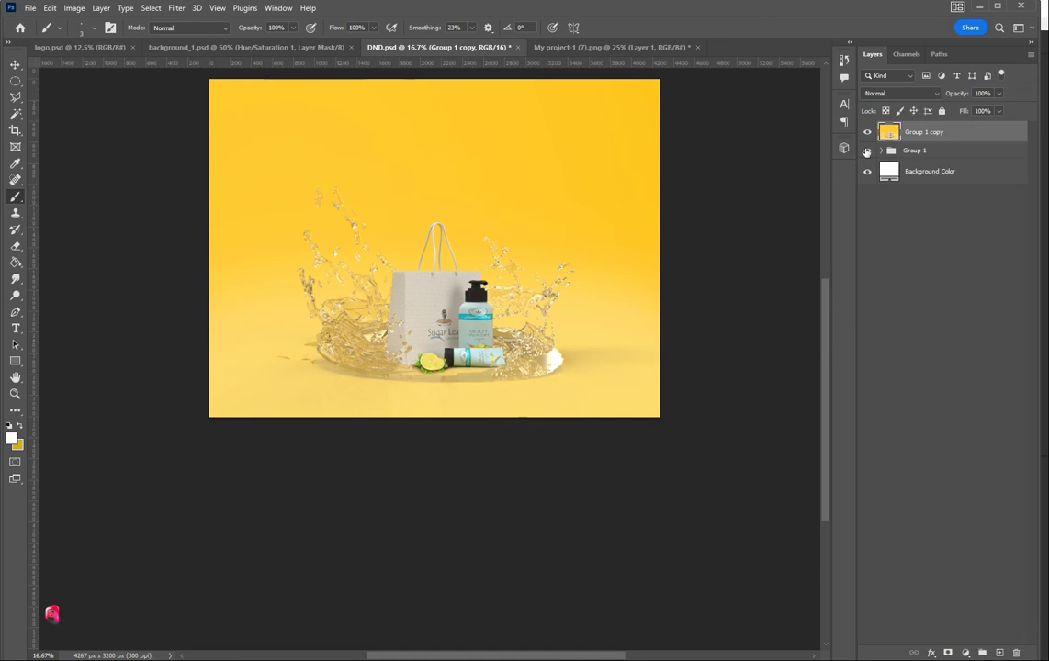
left_click(889, 151)
left_click(882, 150)
left_click(882, 151)
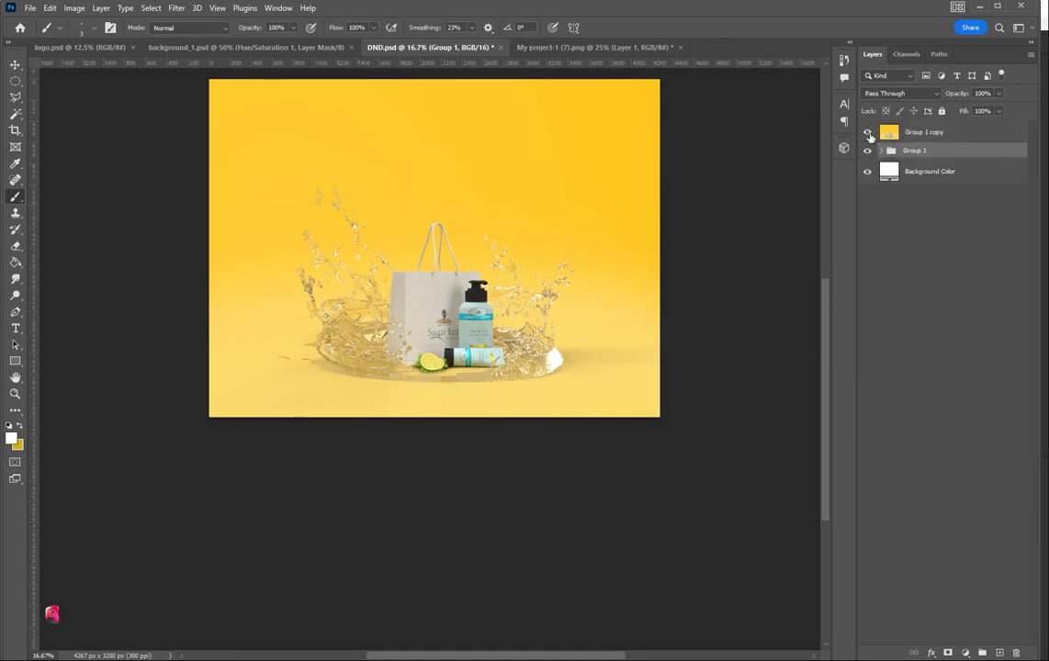
key("ctrl+z")
Step: Merge Group 1 copy into one layer with its Background Image hidden, and hide the original Group 1
left_click(882, 131)
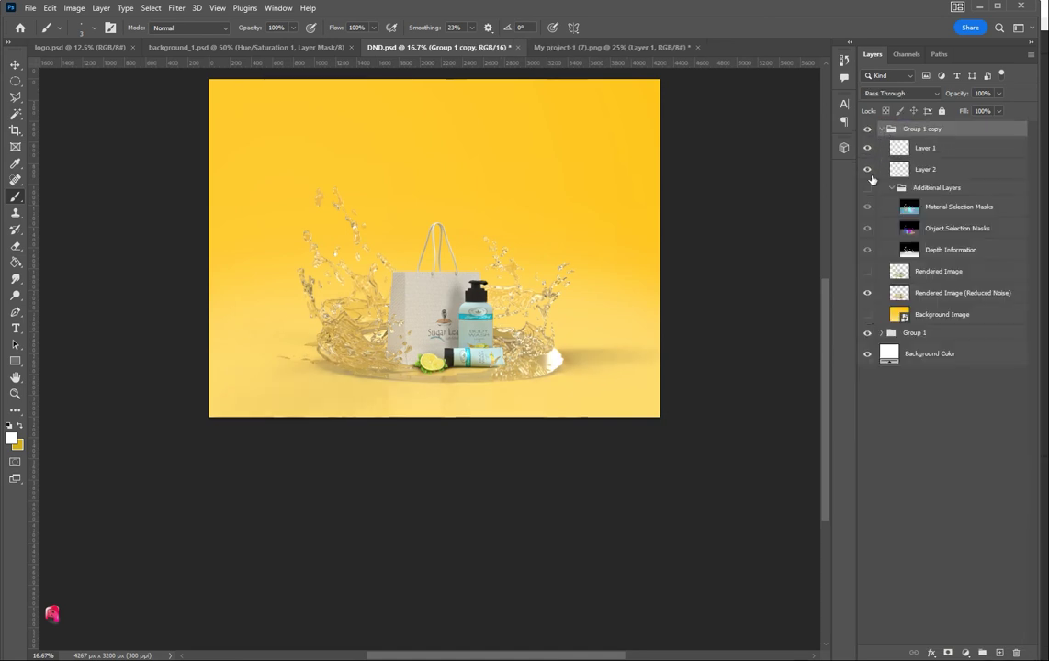
right_click(928, 132)
left_click(855, 540)
left_click(867, 151)
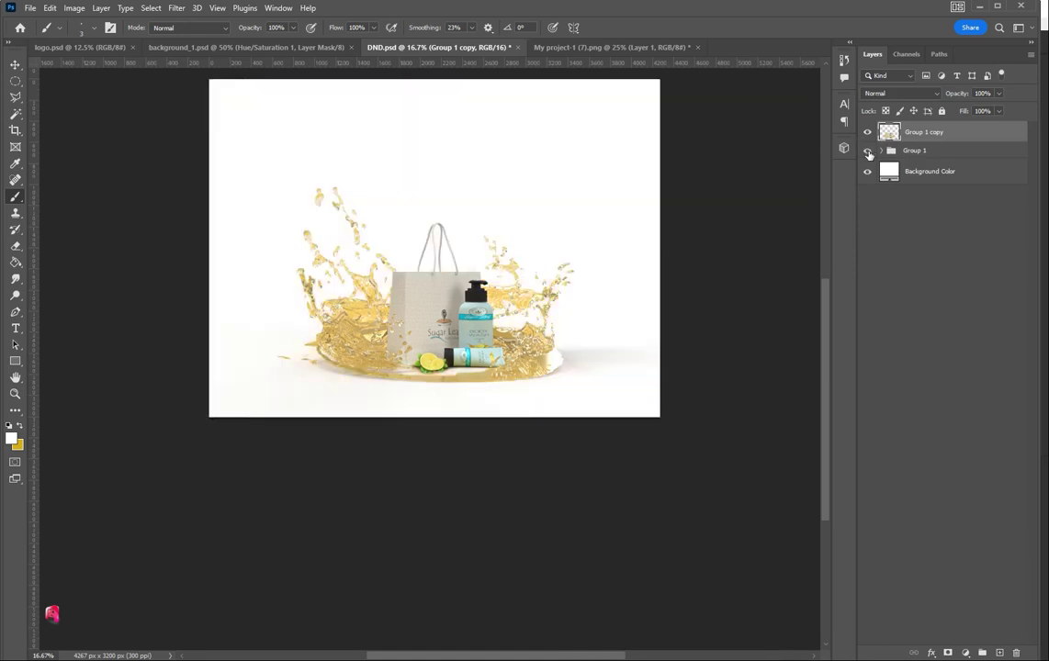
Step: Show Group 1, move the Group 1 copy layer beneath it, and flip the copy vertically
left_click(868, 151)
left_click_drag(930, 137, 934, 159)
key("ctrl+t")
right_click(531, 248)
left_click(583, 499)
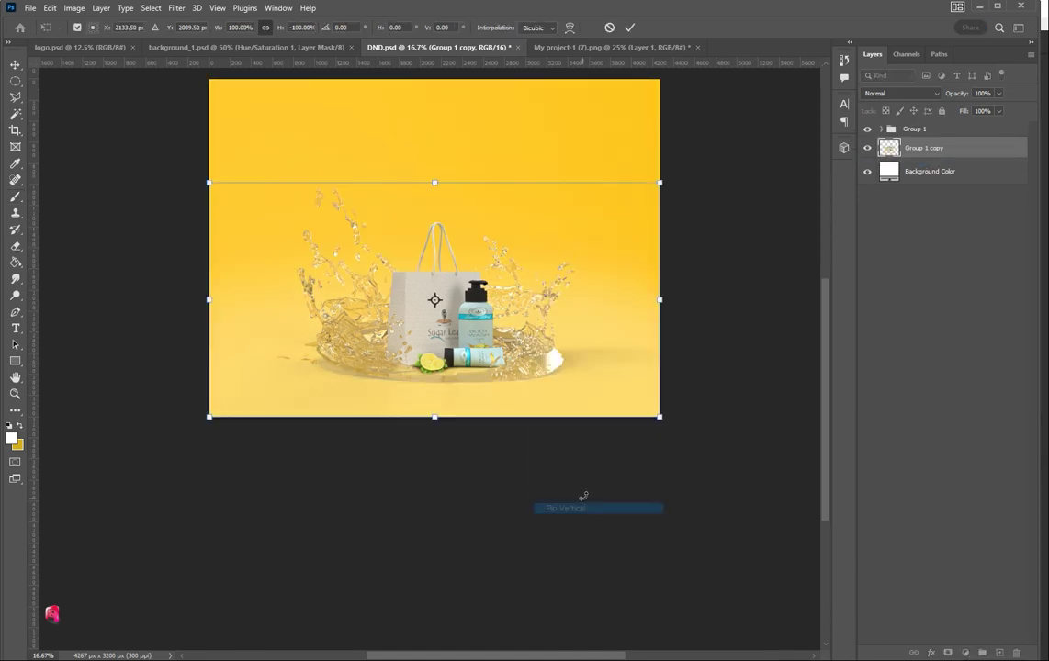
key("Return")
Step: Move Group 1 copy inside Group 1 directly above Background Image, and position it as a mirrored reflection beneath the products
left_click(881, 129)
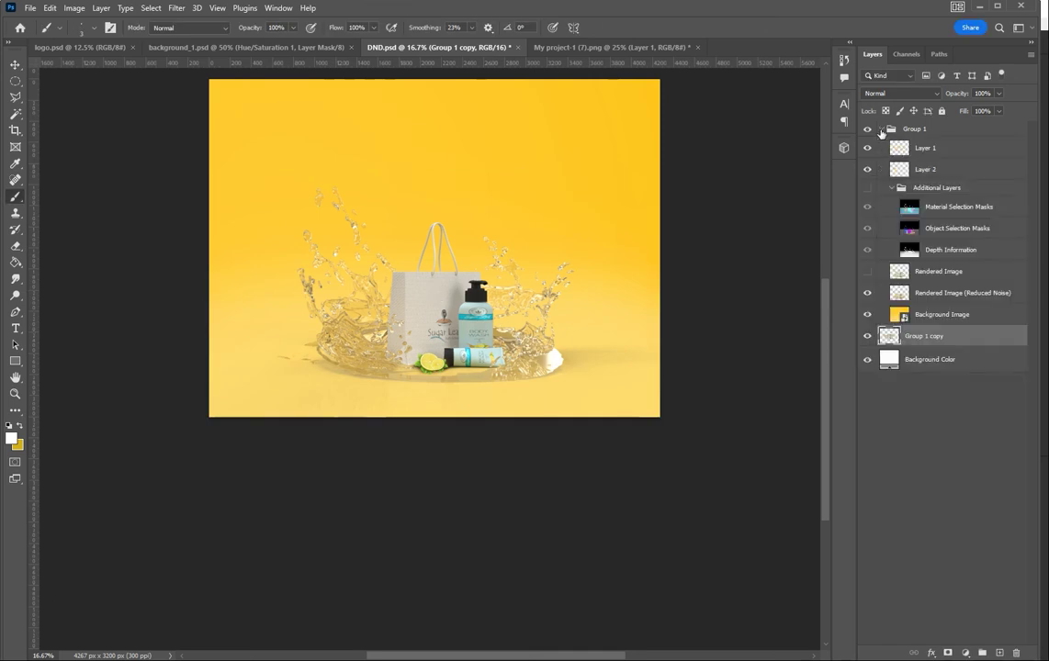
left_click_drag(927, 335, 927, 308)
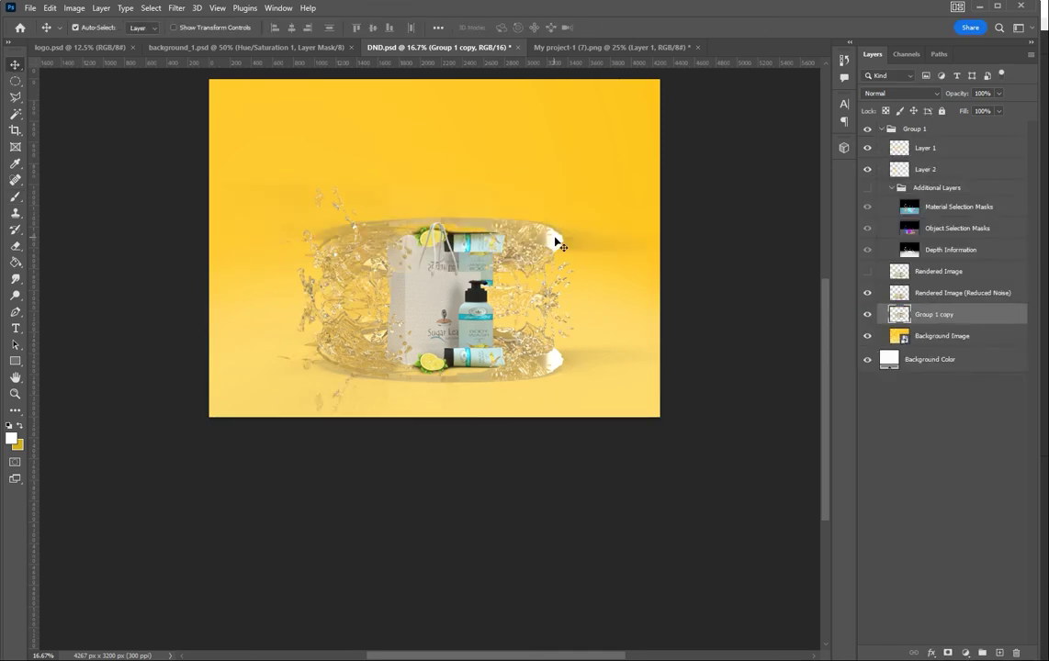
key("ctrl+t")
left_click_drag(576, 244, 554, 396)
key("Return")
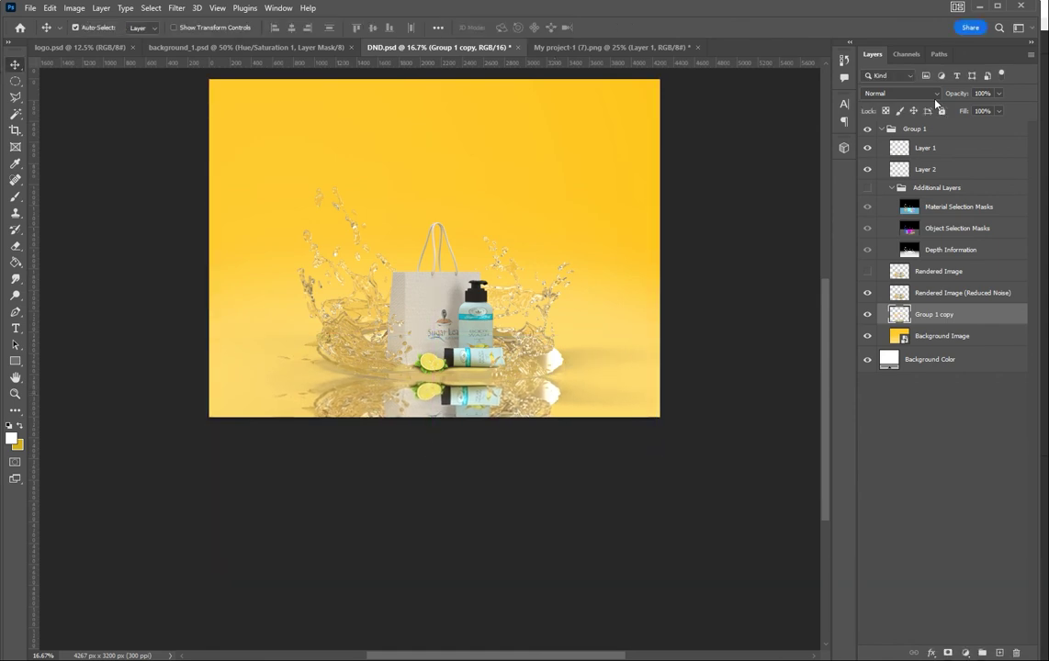
Step: Set the Group 1 copy reflection to Darken blend mode and reduce its opacity to 23%
left_click(901, 93)
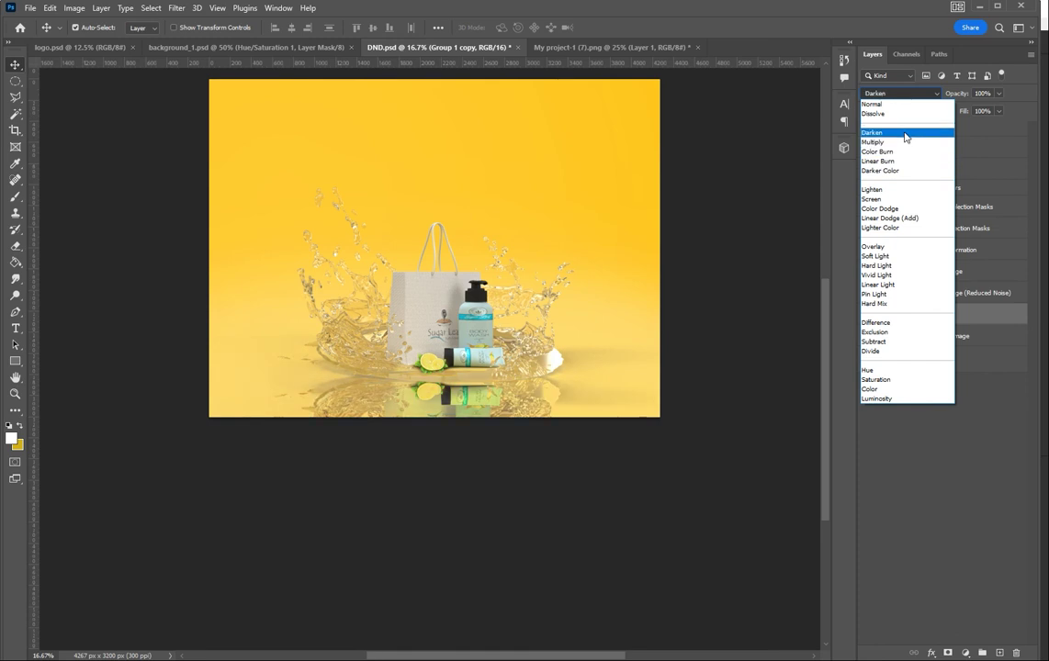
left_click(905, 136)
left_click(999, 93)
left_click_drag(1000, 109, 961, 111)
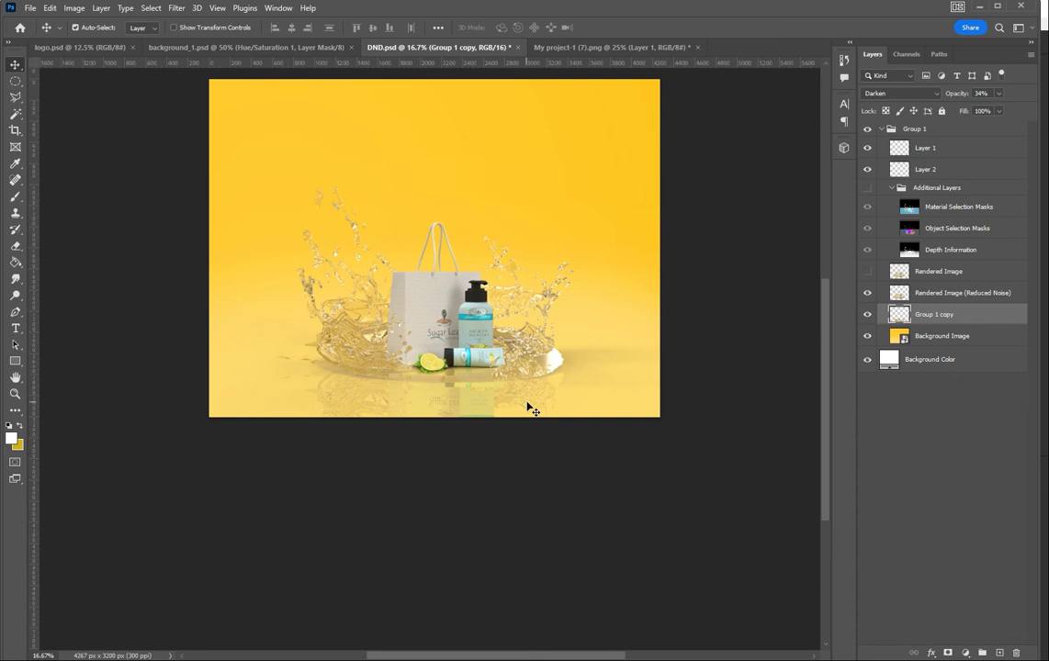
left_click(999, 95)
left_click_drag(991, 110, 984, 111)
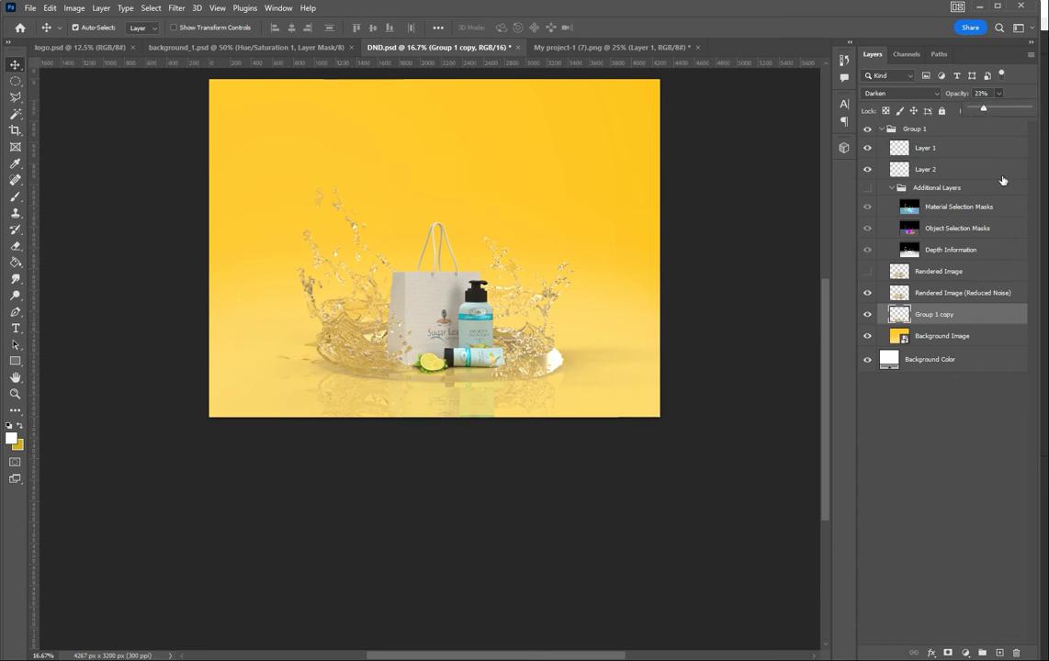
Step: Compare the reflection with the yellow Background Image hidden and shown, and inspect the finished composition up close
left_click(866, 336)
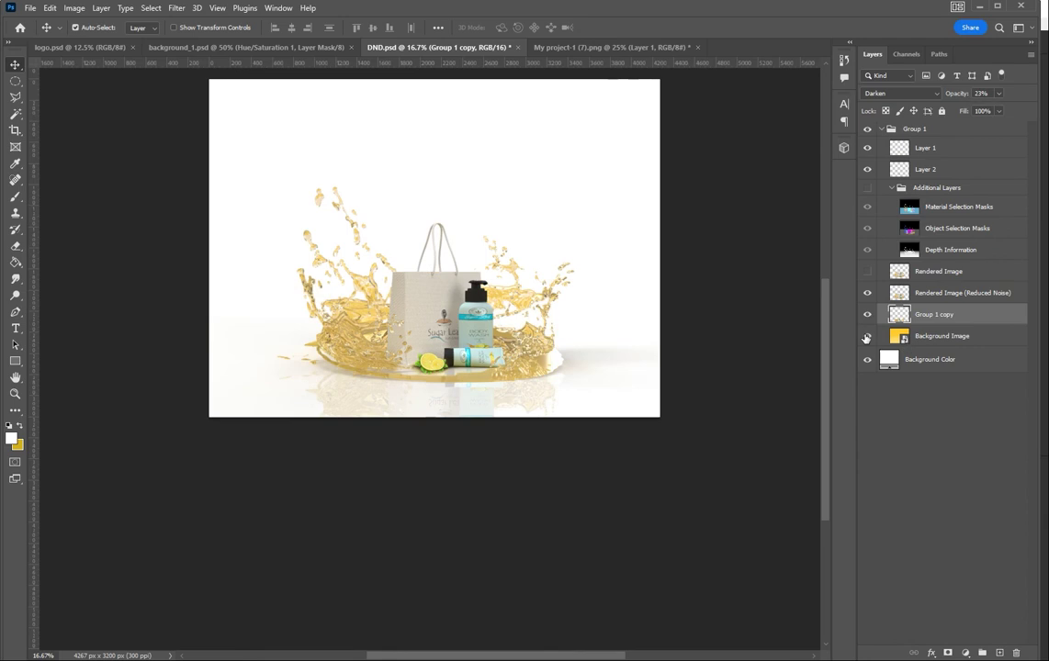
left_click(866, 339)
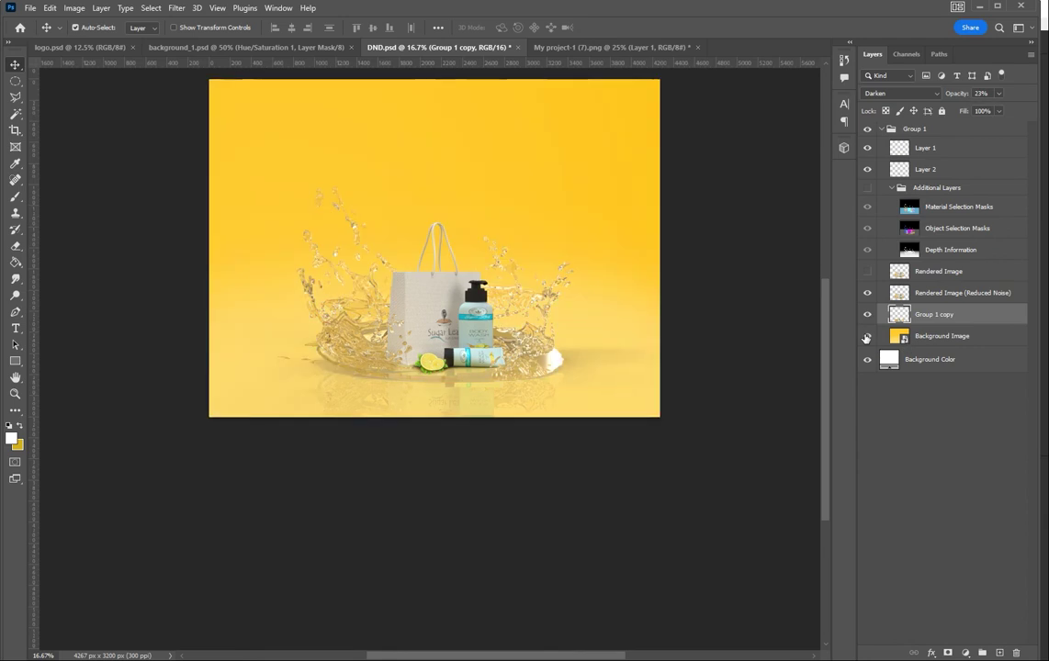
left_click_drag(826, 331, 641, 313)
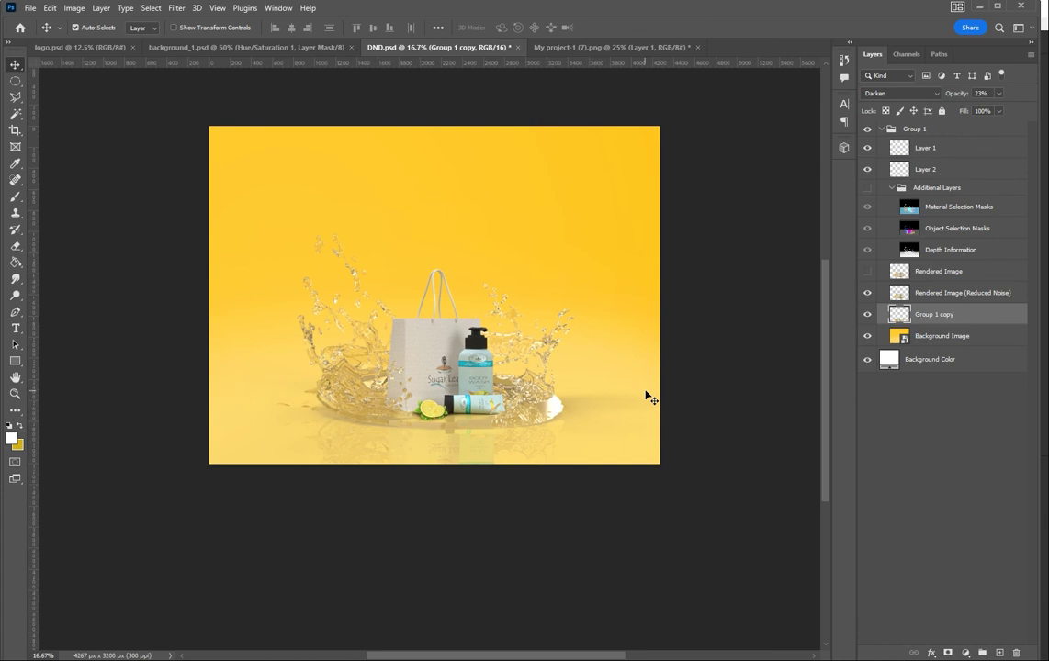
key("ctrl+plus")
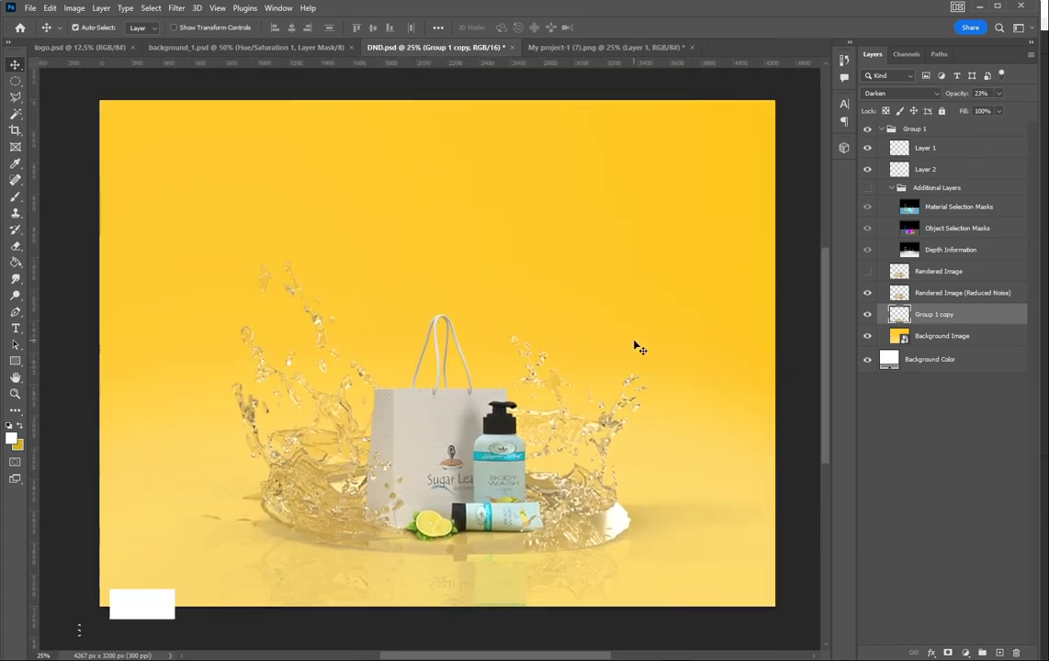
left_click(867, 336)
left_click(867, 337)
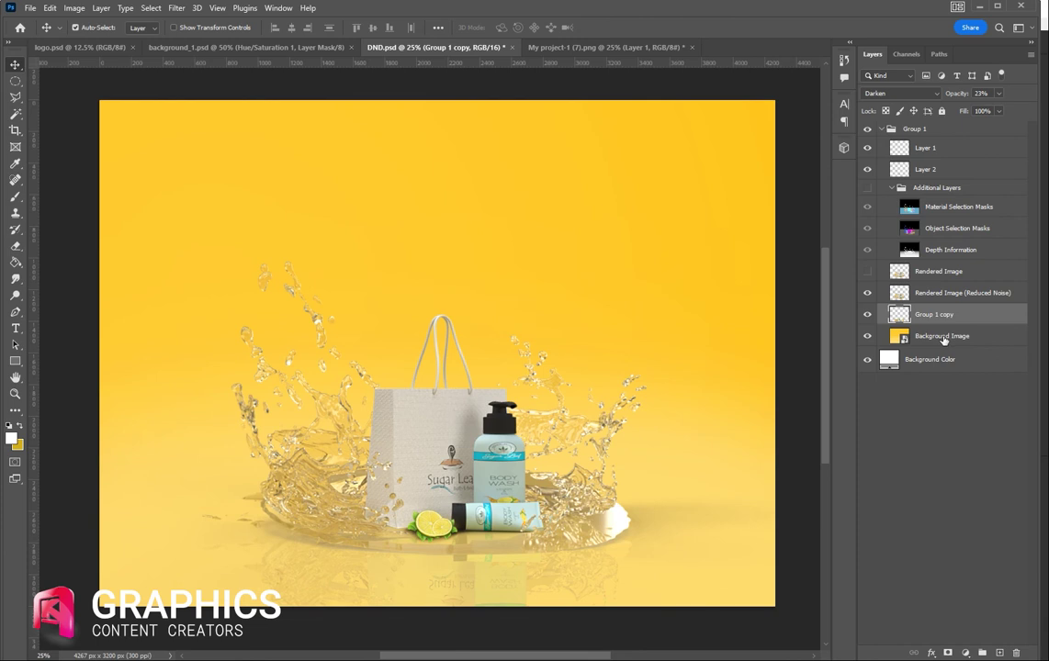
left_click(884, 131)
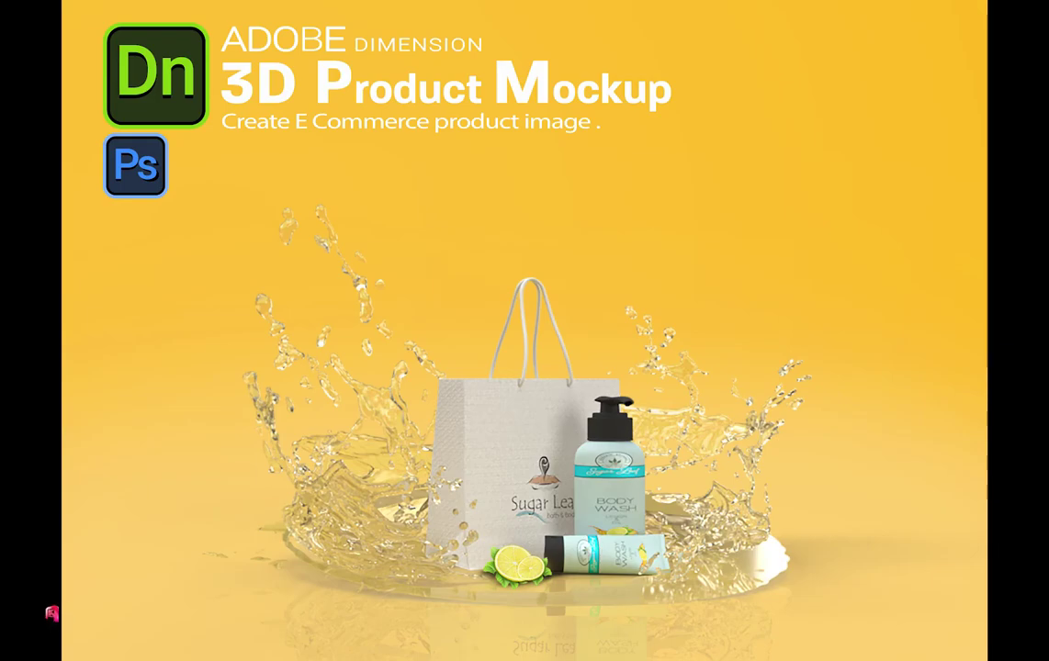